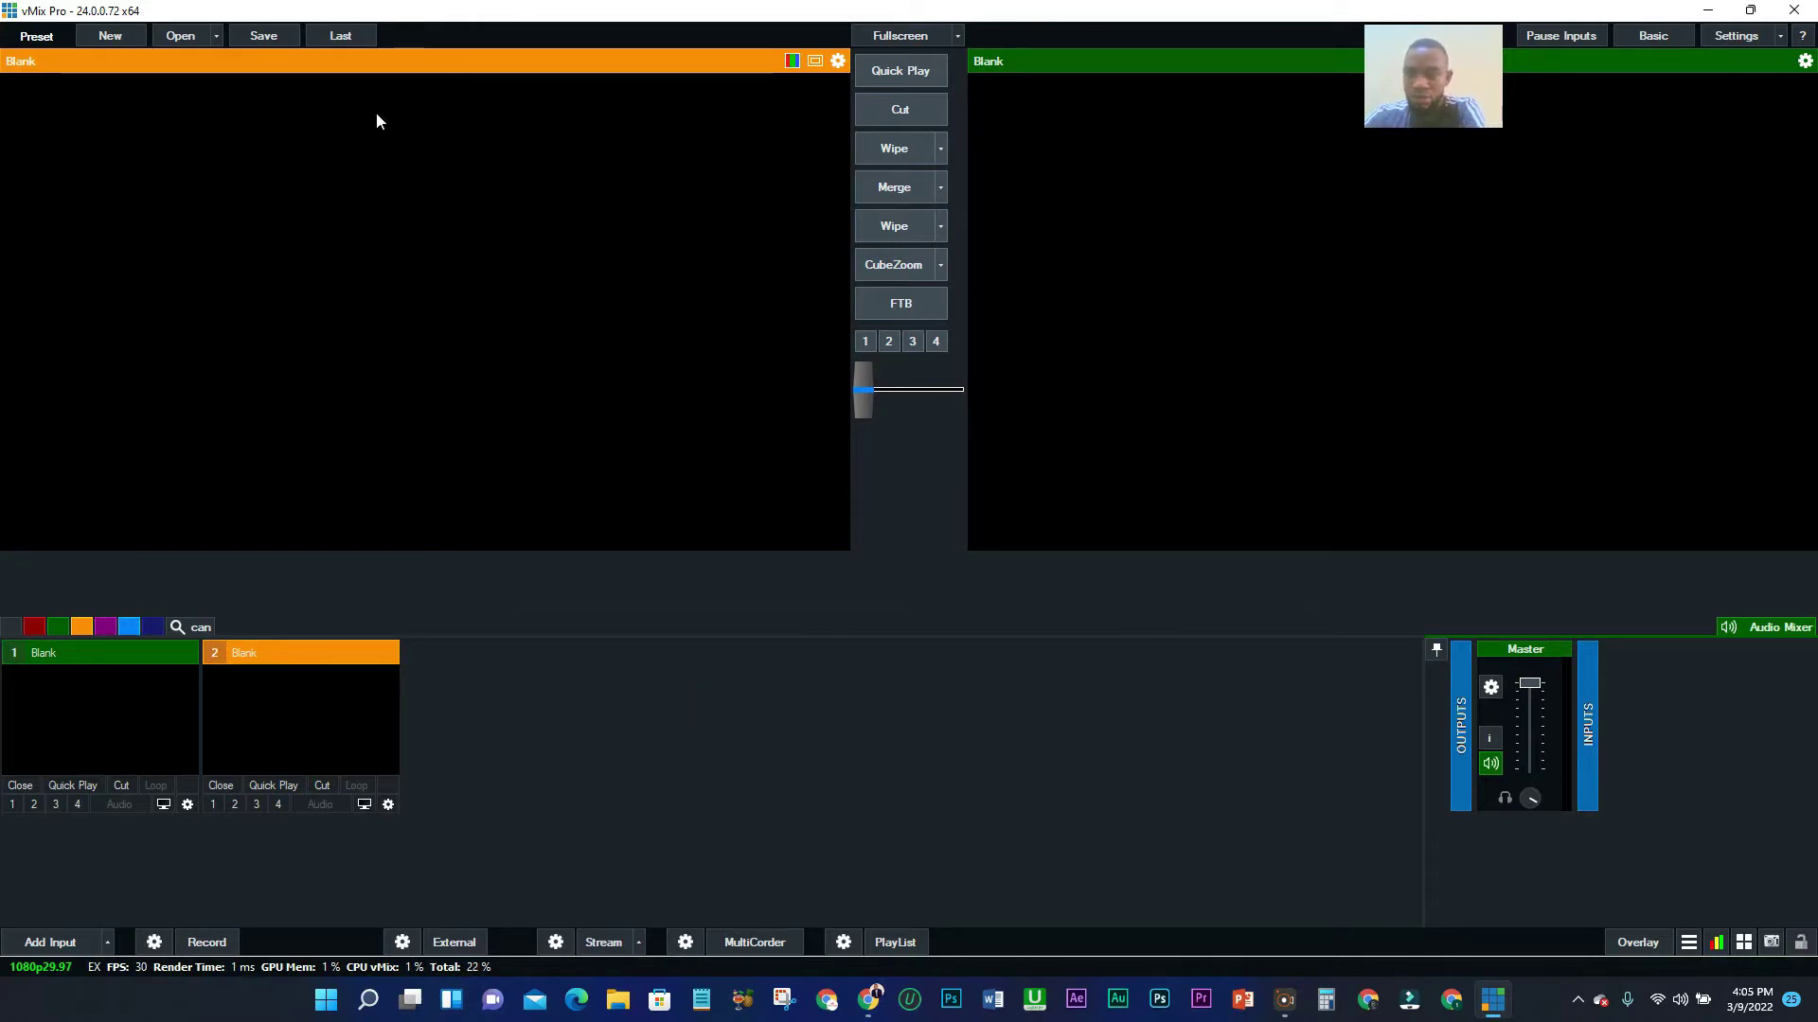
# Load the last used preset and open the Web Controller settings.
pyautogui.click(345, 36)
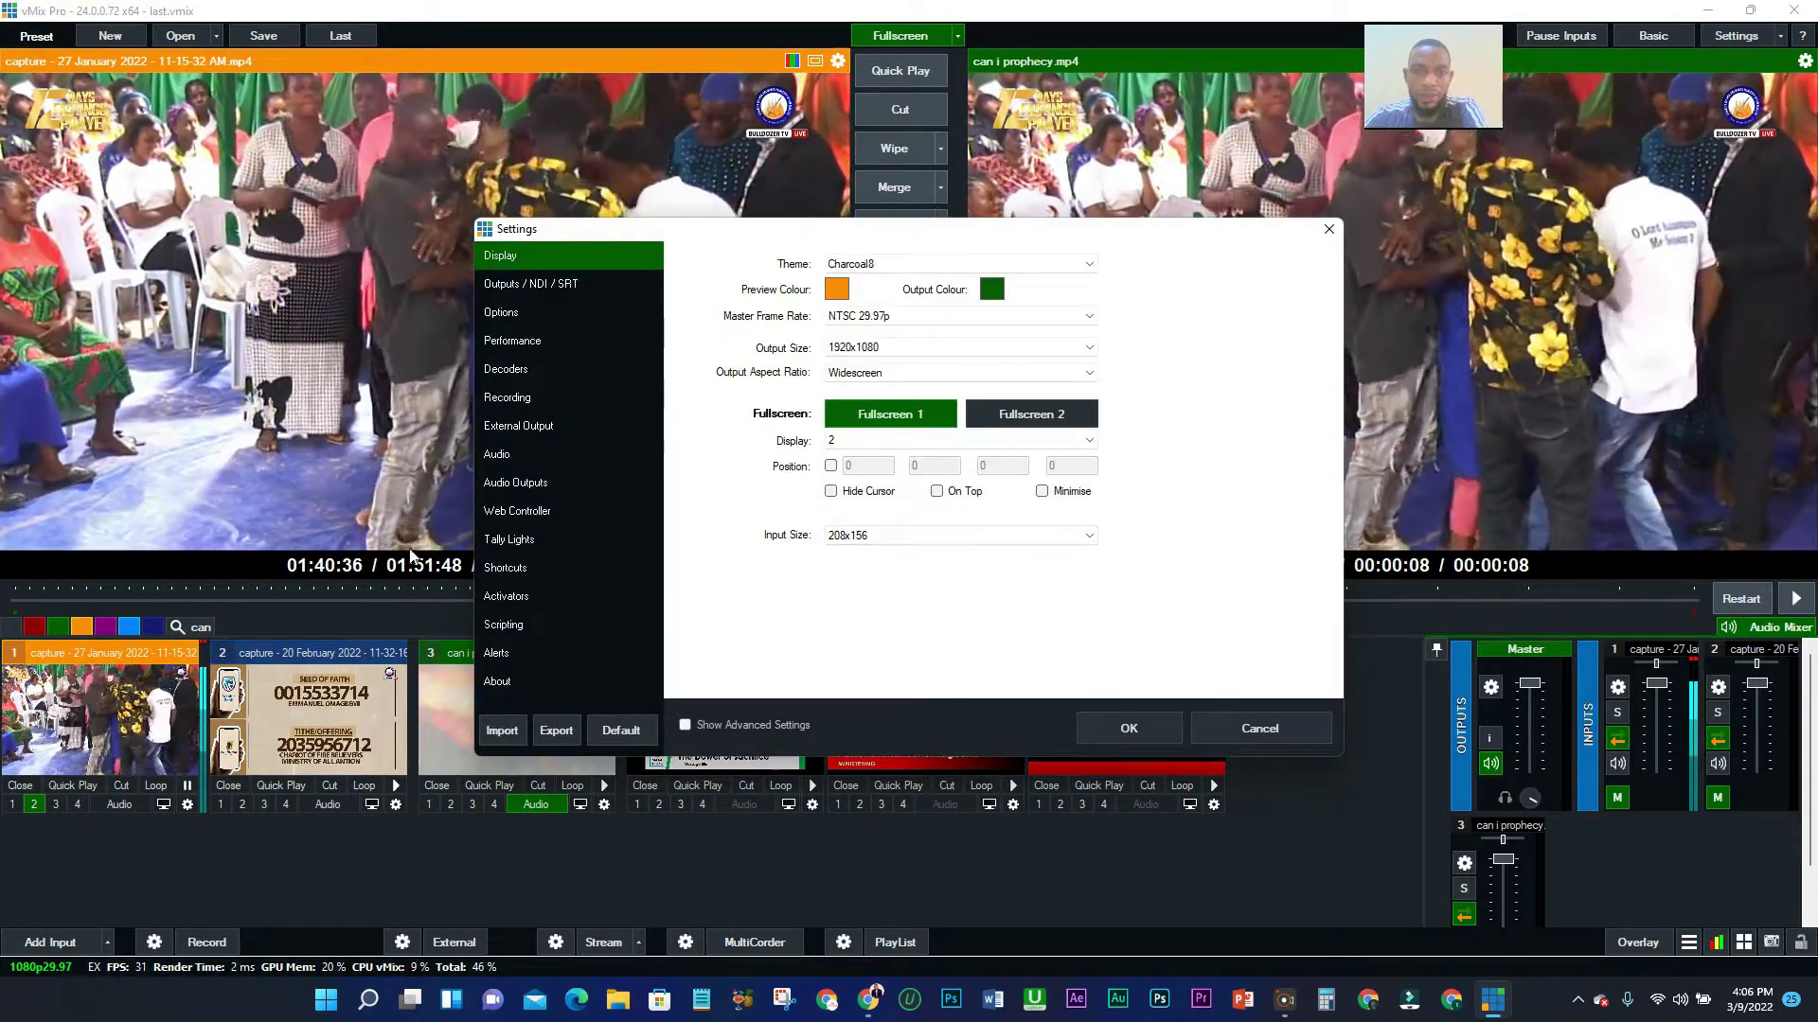
pyautogui.click(526, 513)
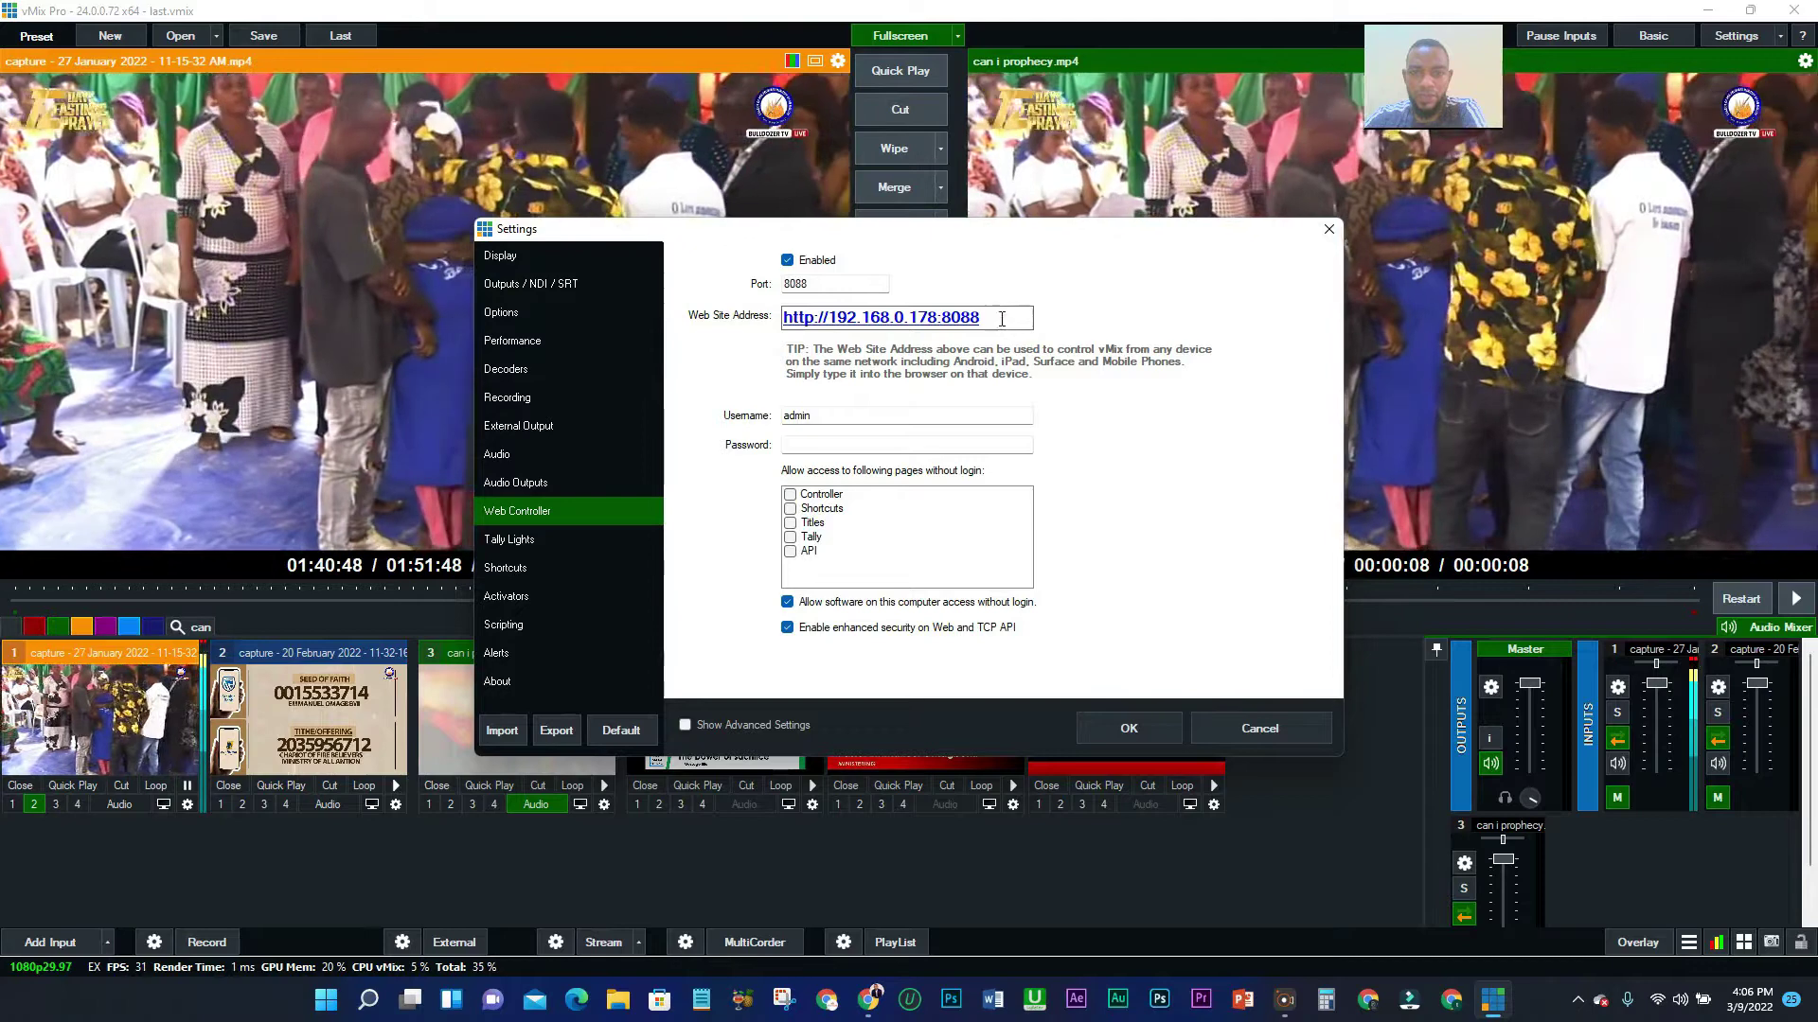
# Copy the full web site address from the Web Controller settings.
pyautogui.moveTo(984, 317); pyautogui.dragTo(779, 325)
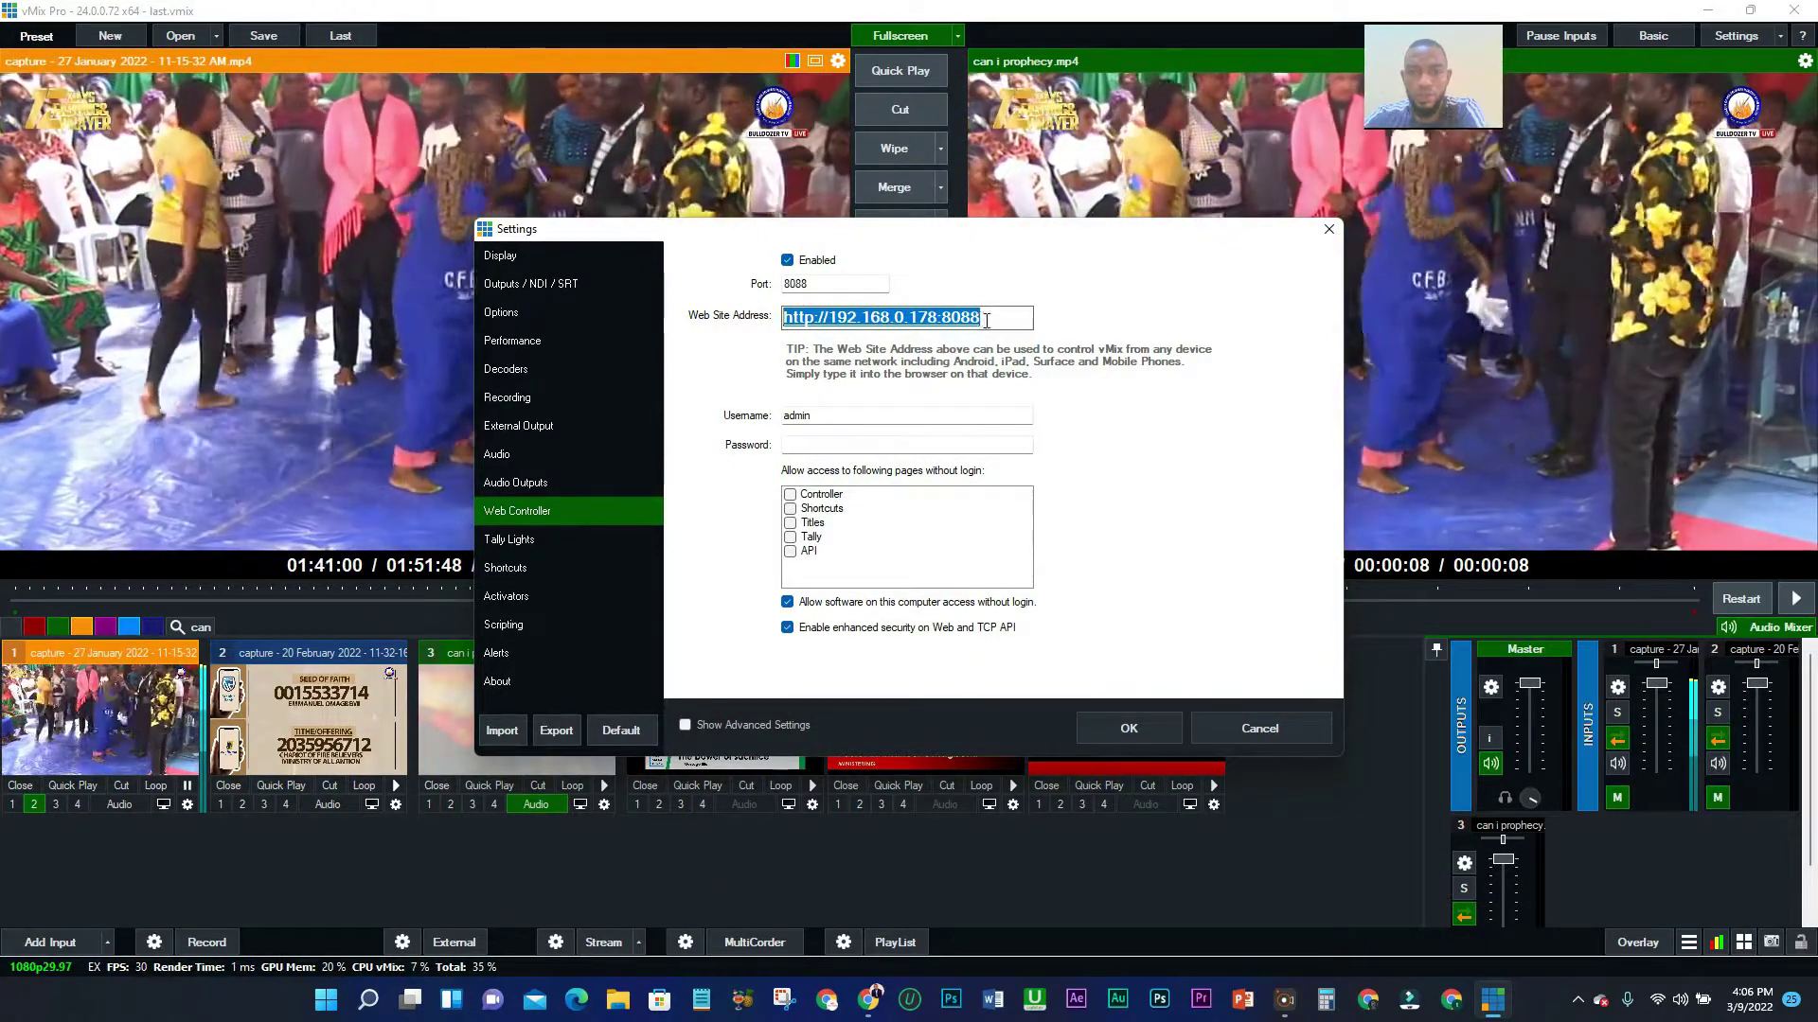
pyautogui.moveTo(986, 319); pyautogui.dragTo(826, 317)
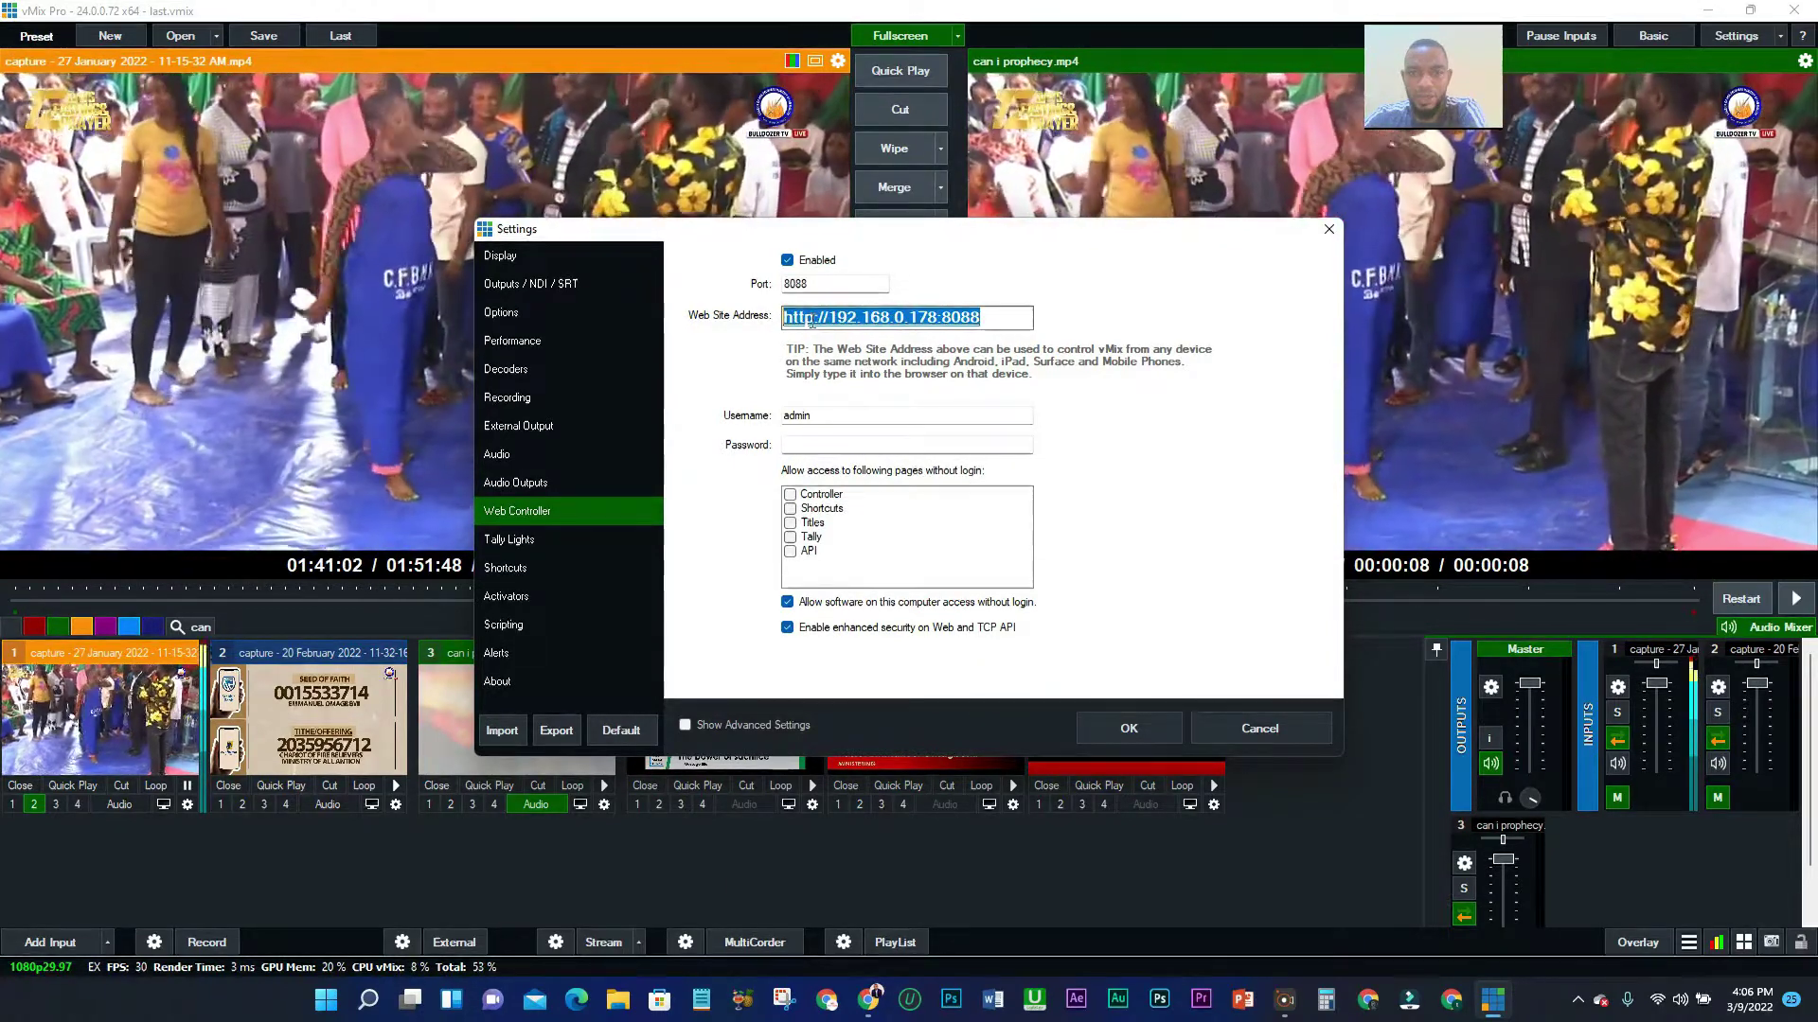
pyautogui.rightClick(820, 321)
pyautogui.click(867, 385)
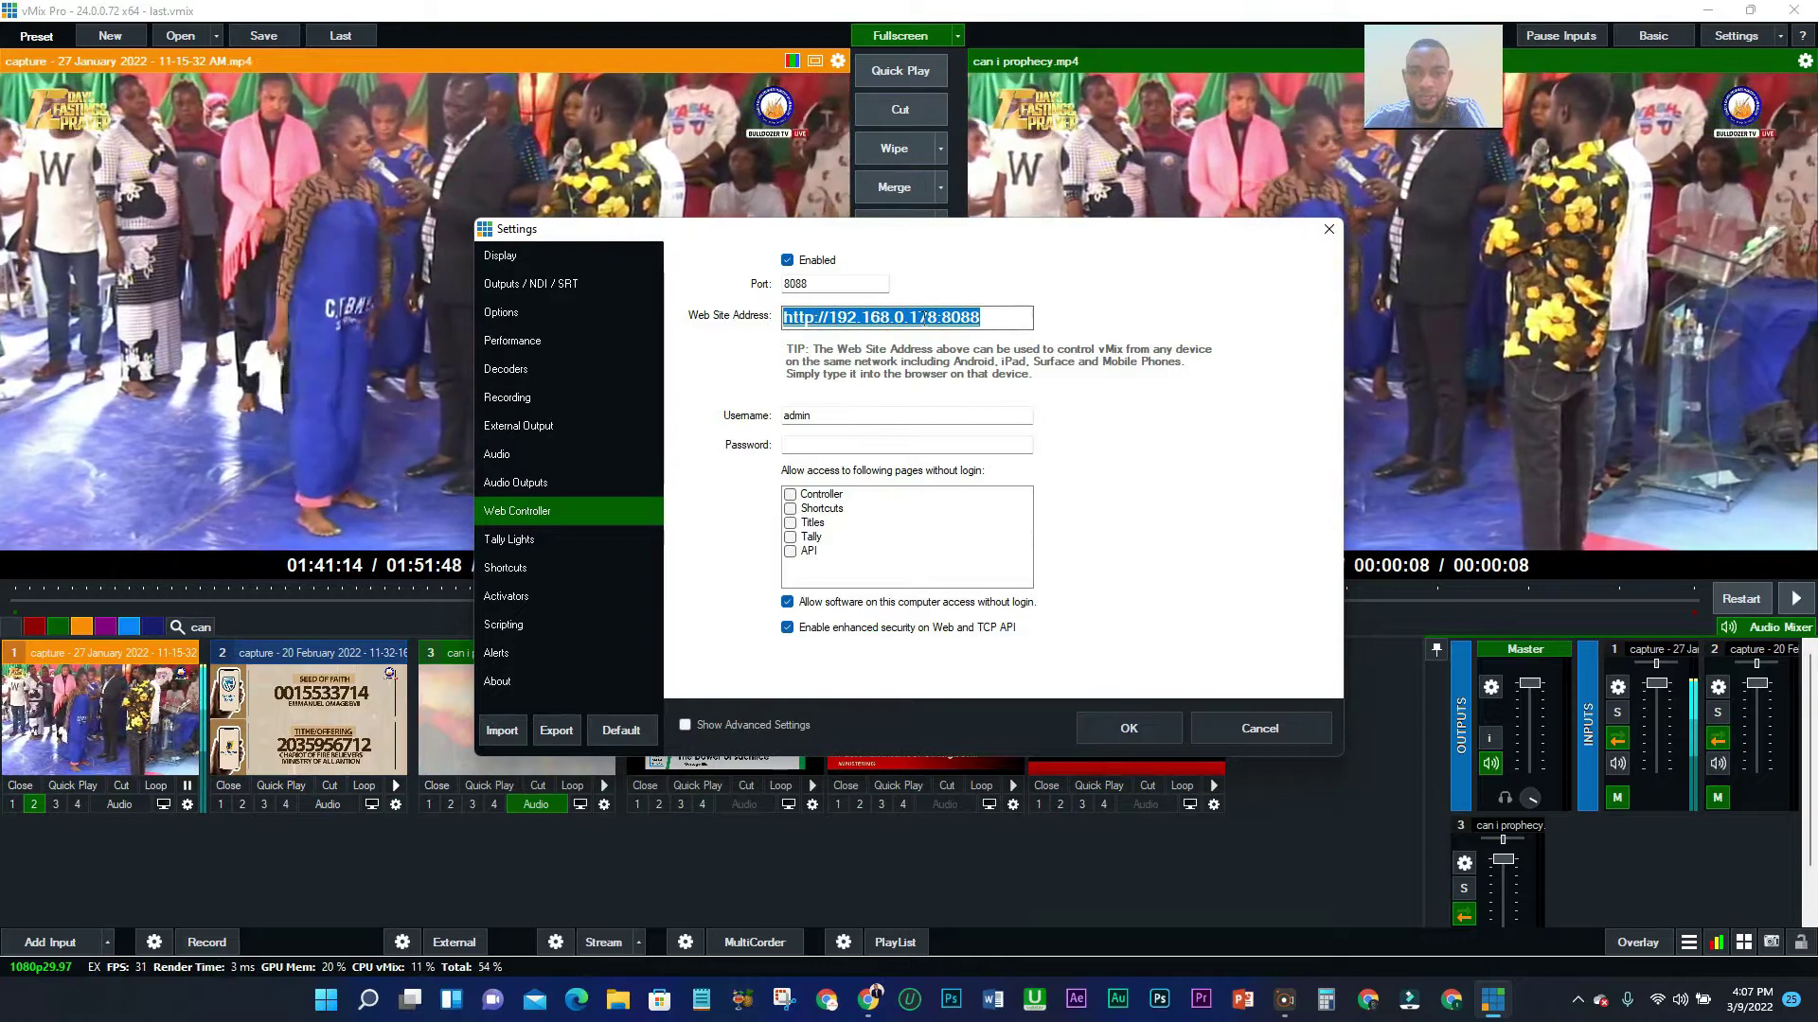
pyautogui.rightClick(1028, 320)
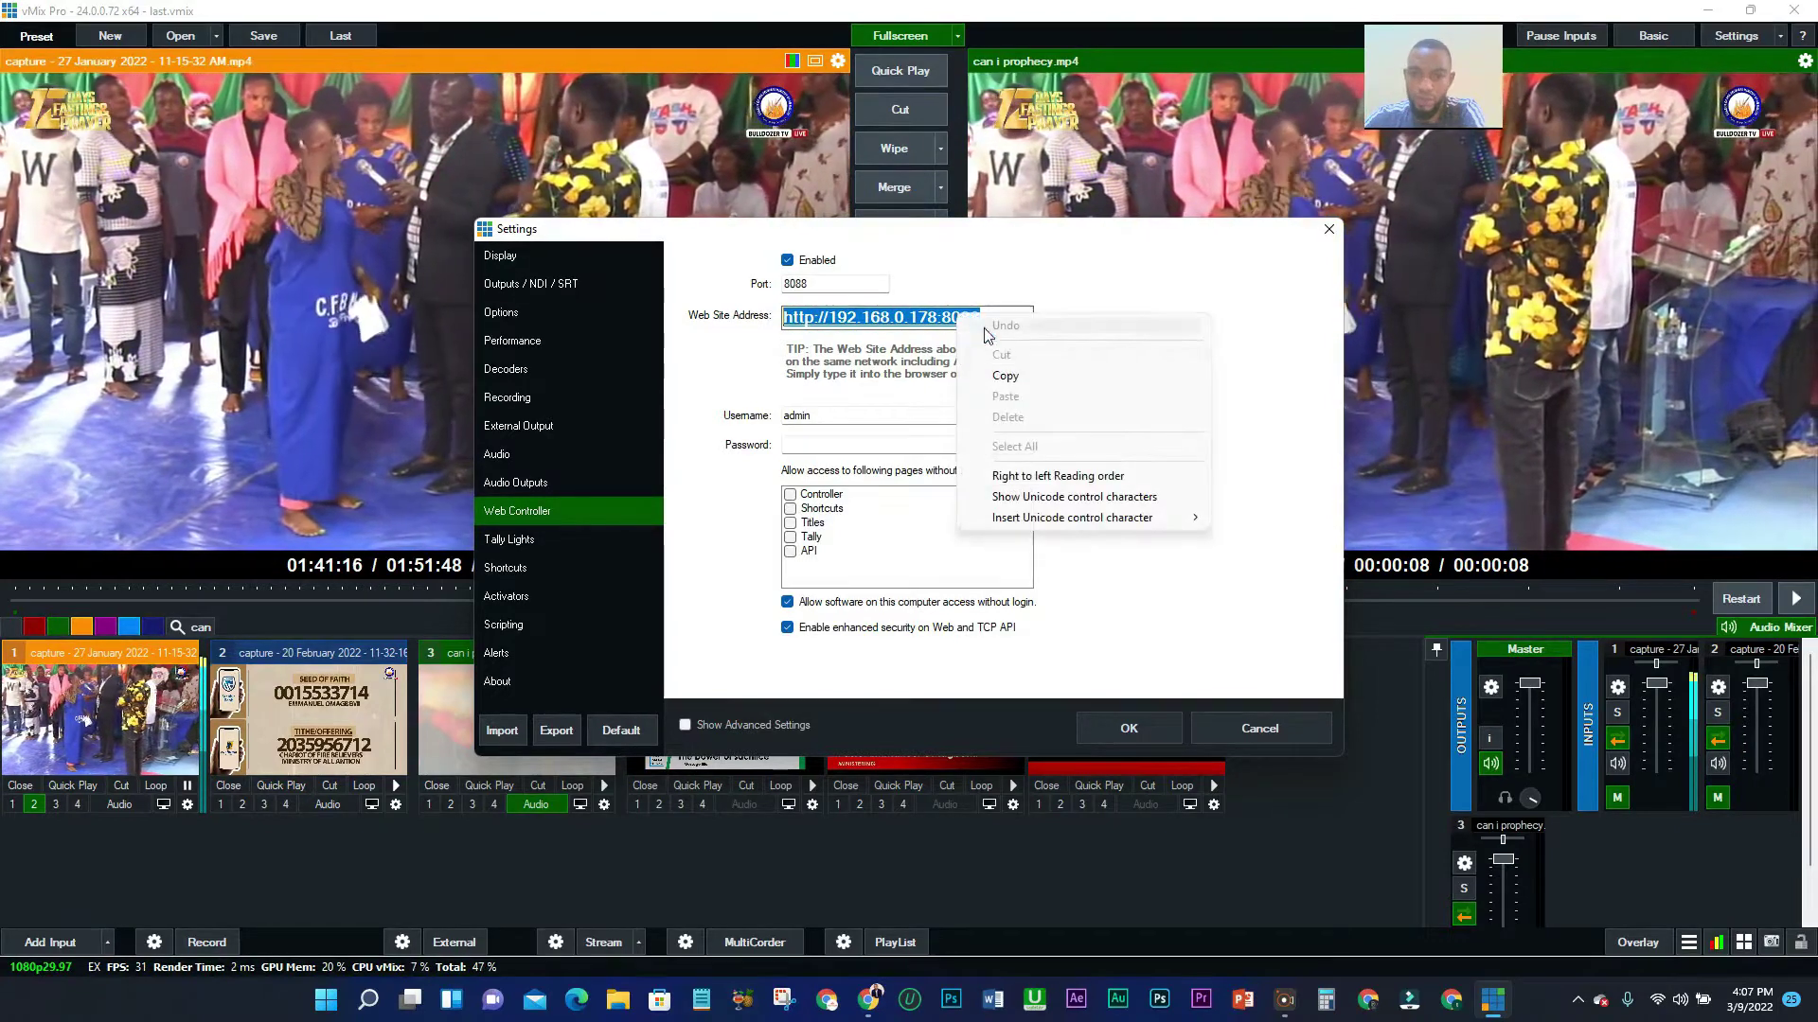
pyautogui.click(1079, 371)
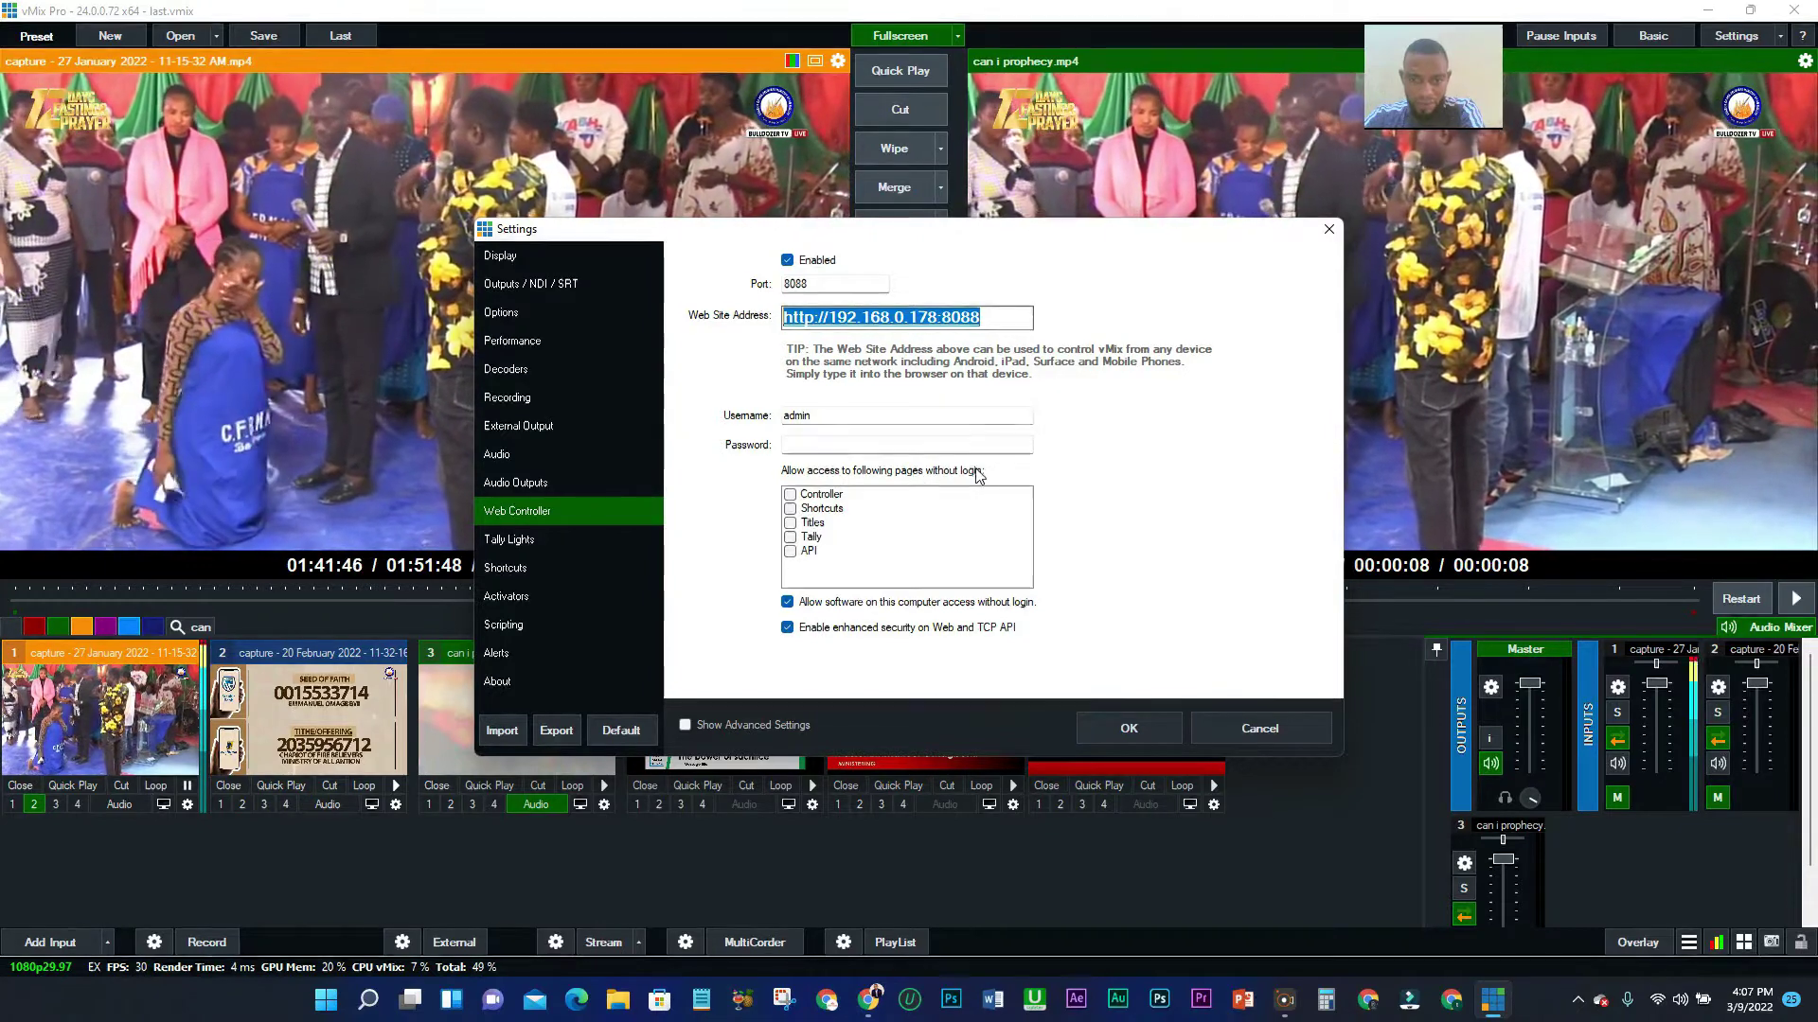
# Allow access without login to the Controller, Shortcuts, Titles and Tally pages, and save the settings.
pyautogui.click(789, 494)
pyautogui.click(791, 510)
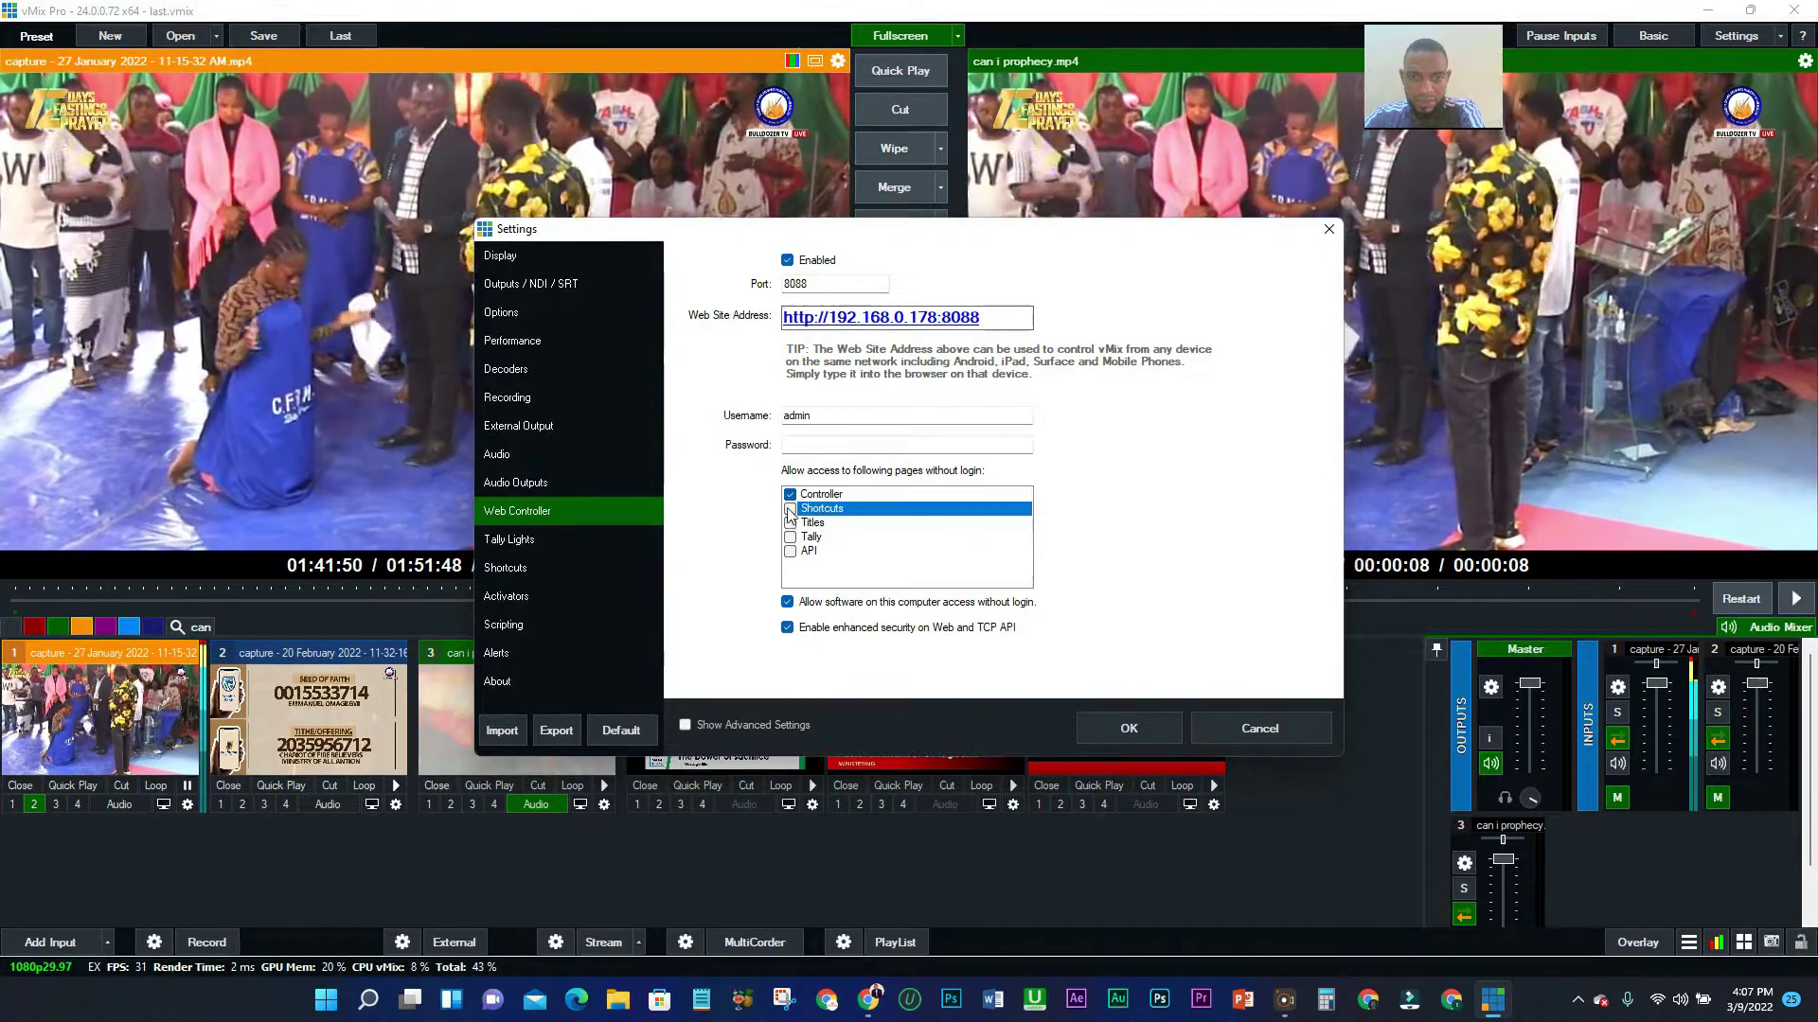
pyautogui.click(790, 511)
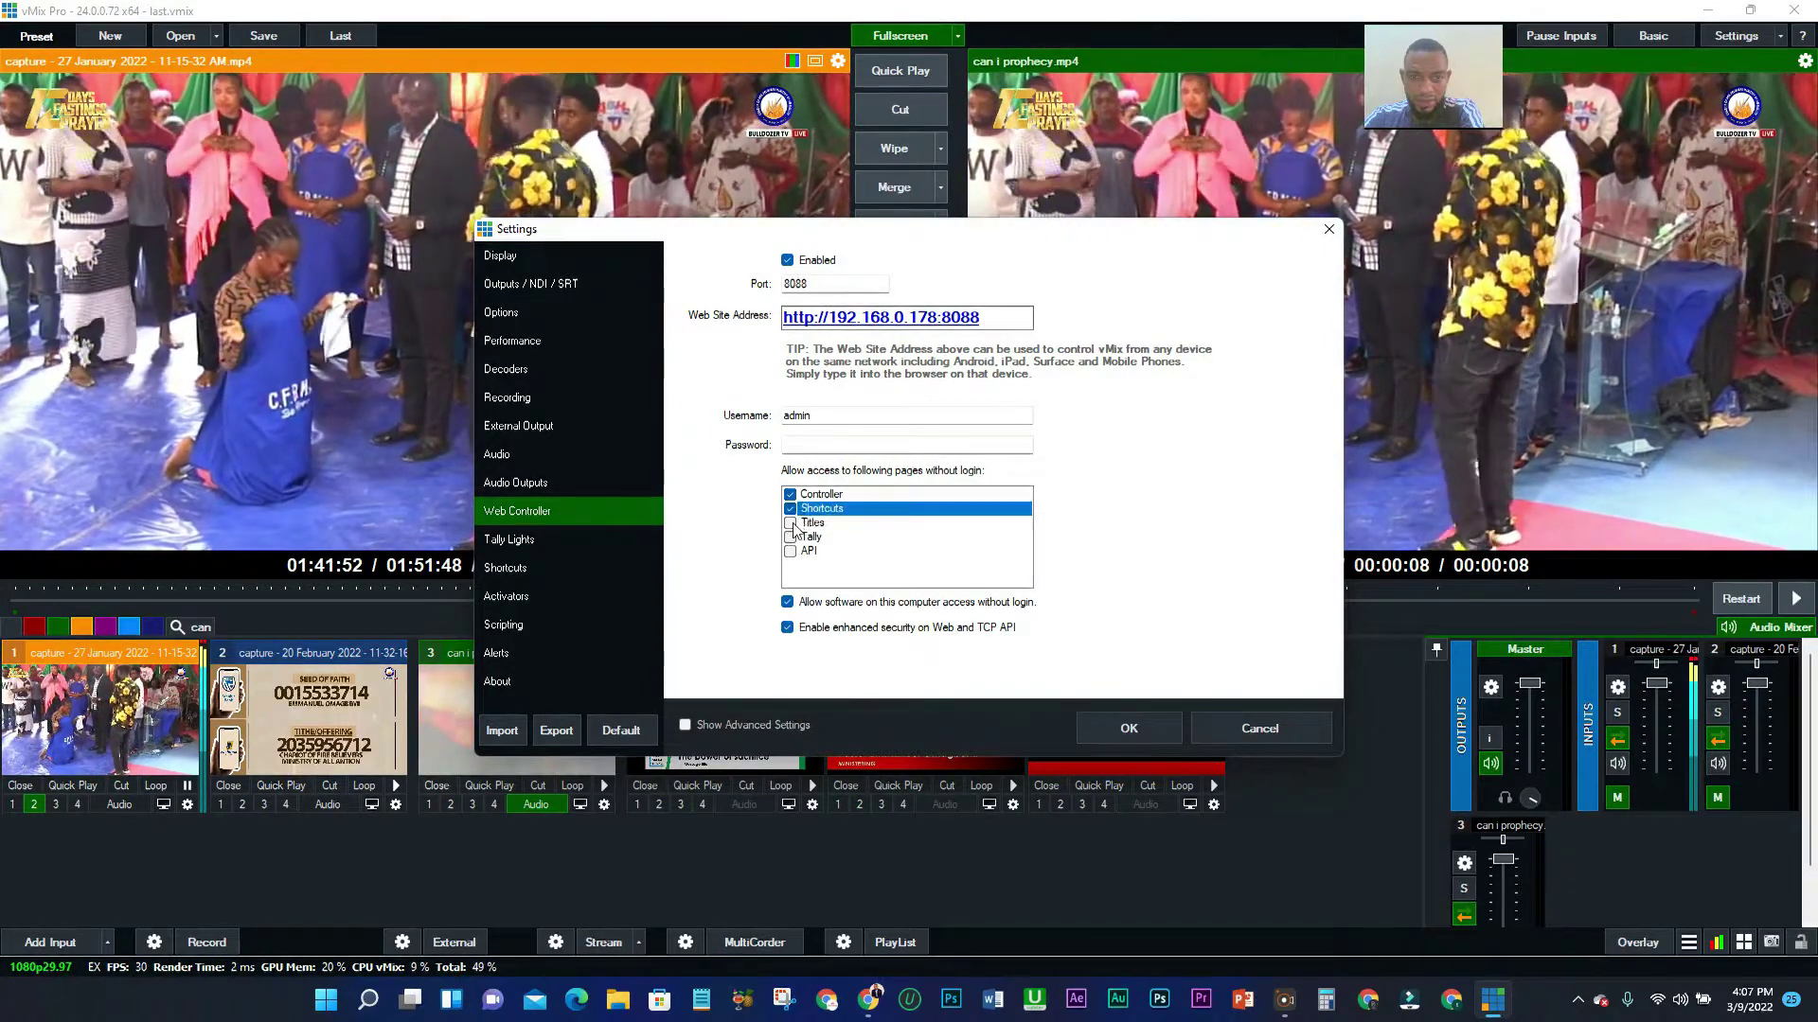
pyautogui.click(792, 523)
pyautogui.click(791, 538)
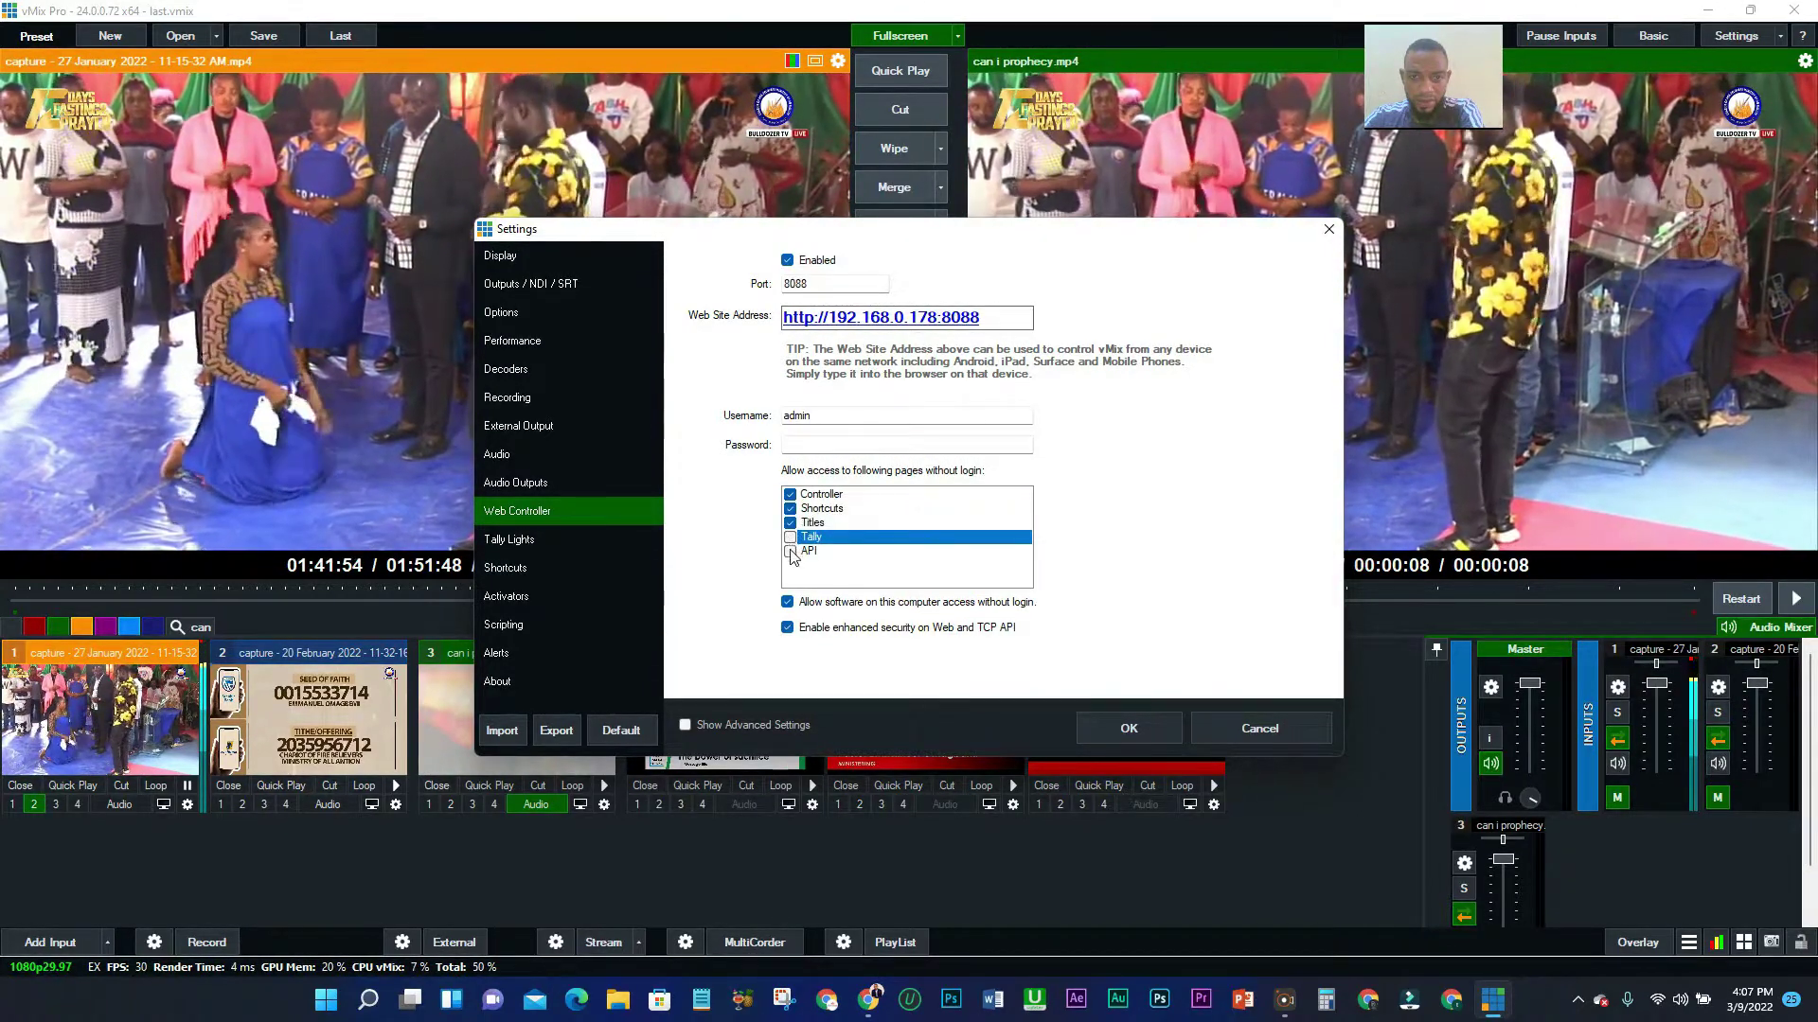
pyautogui.click(791, 538)
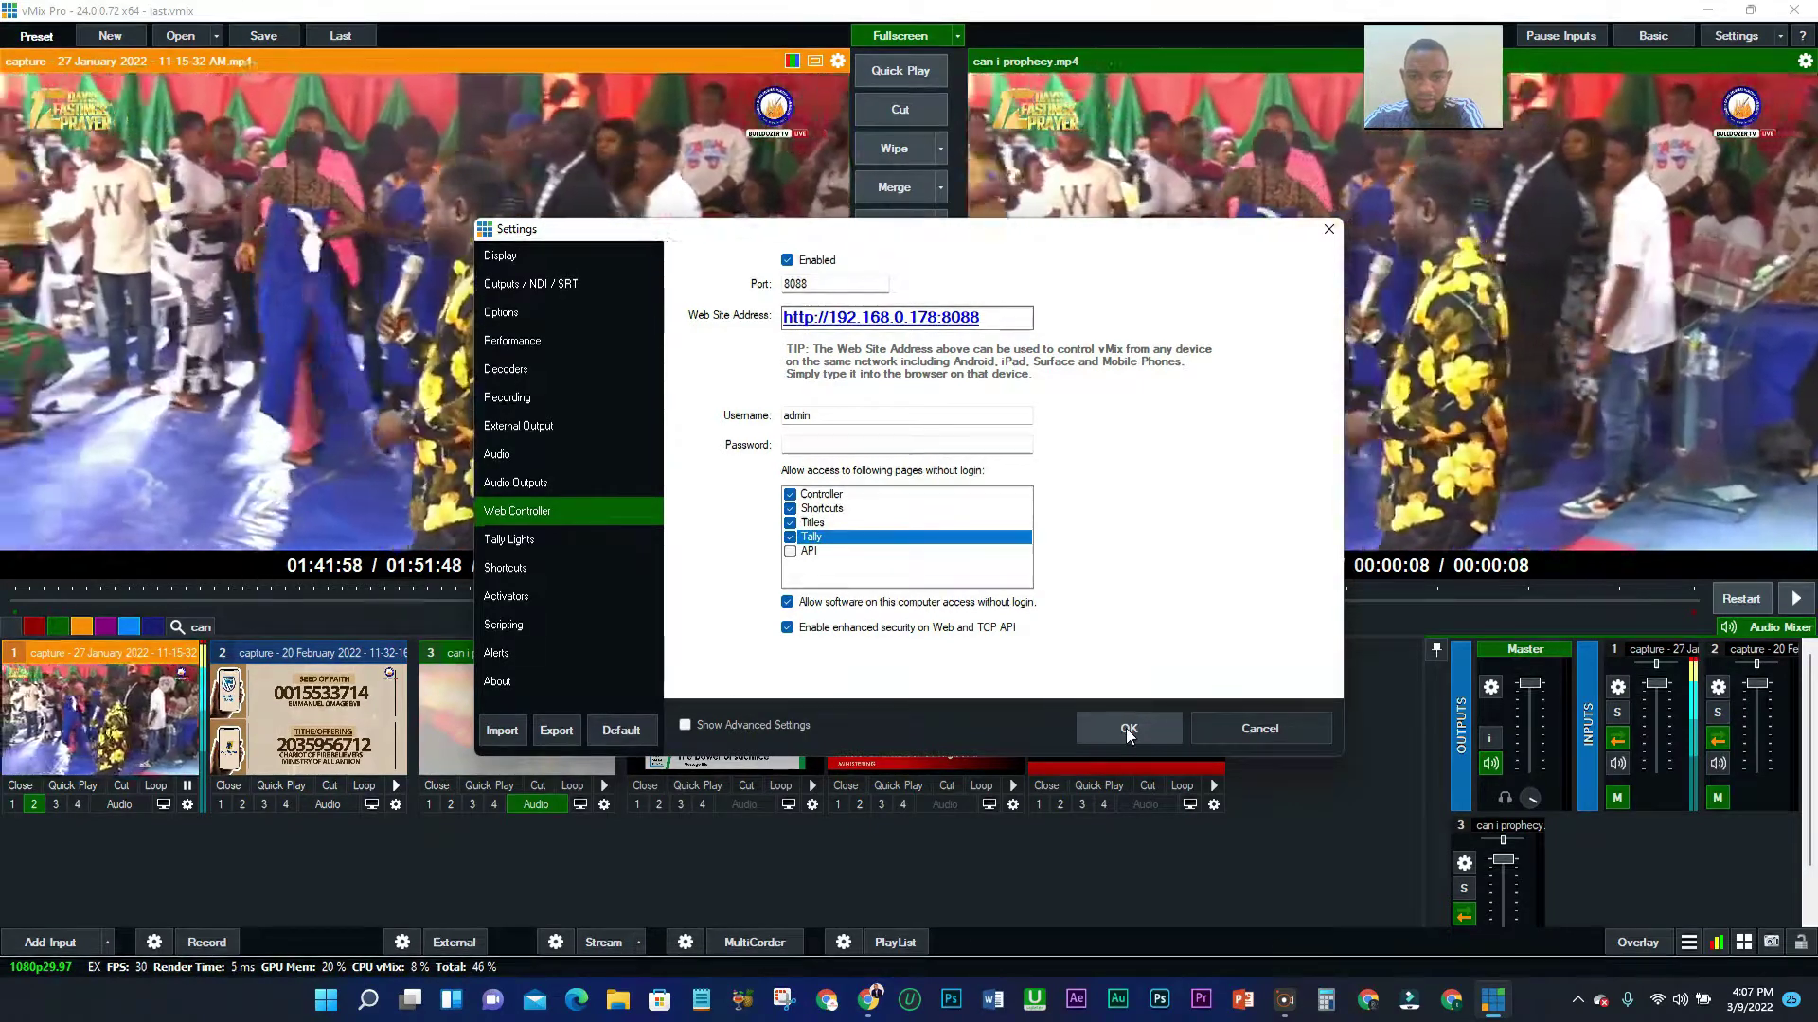
pyautogui.click(1091, 715)
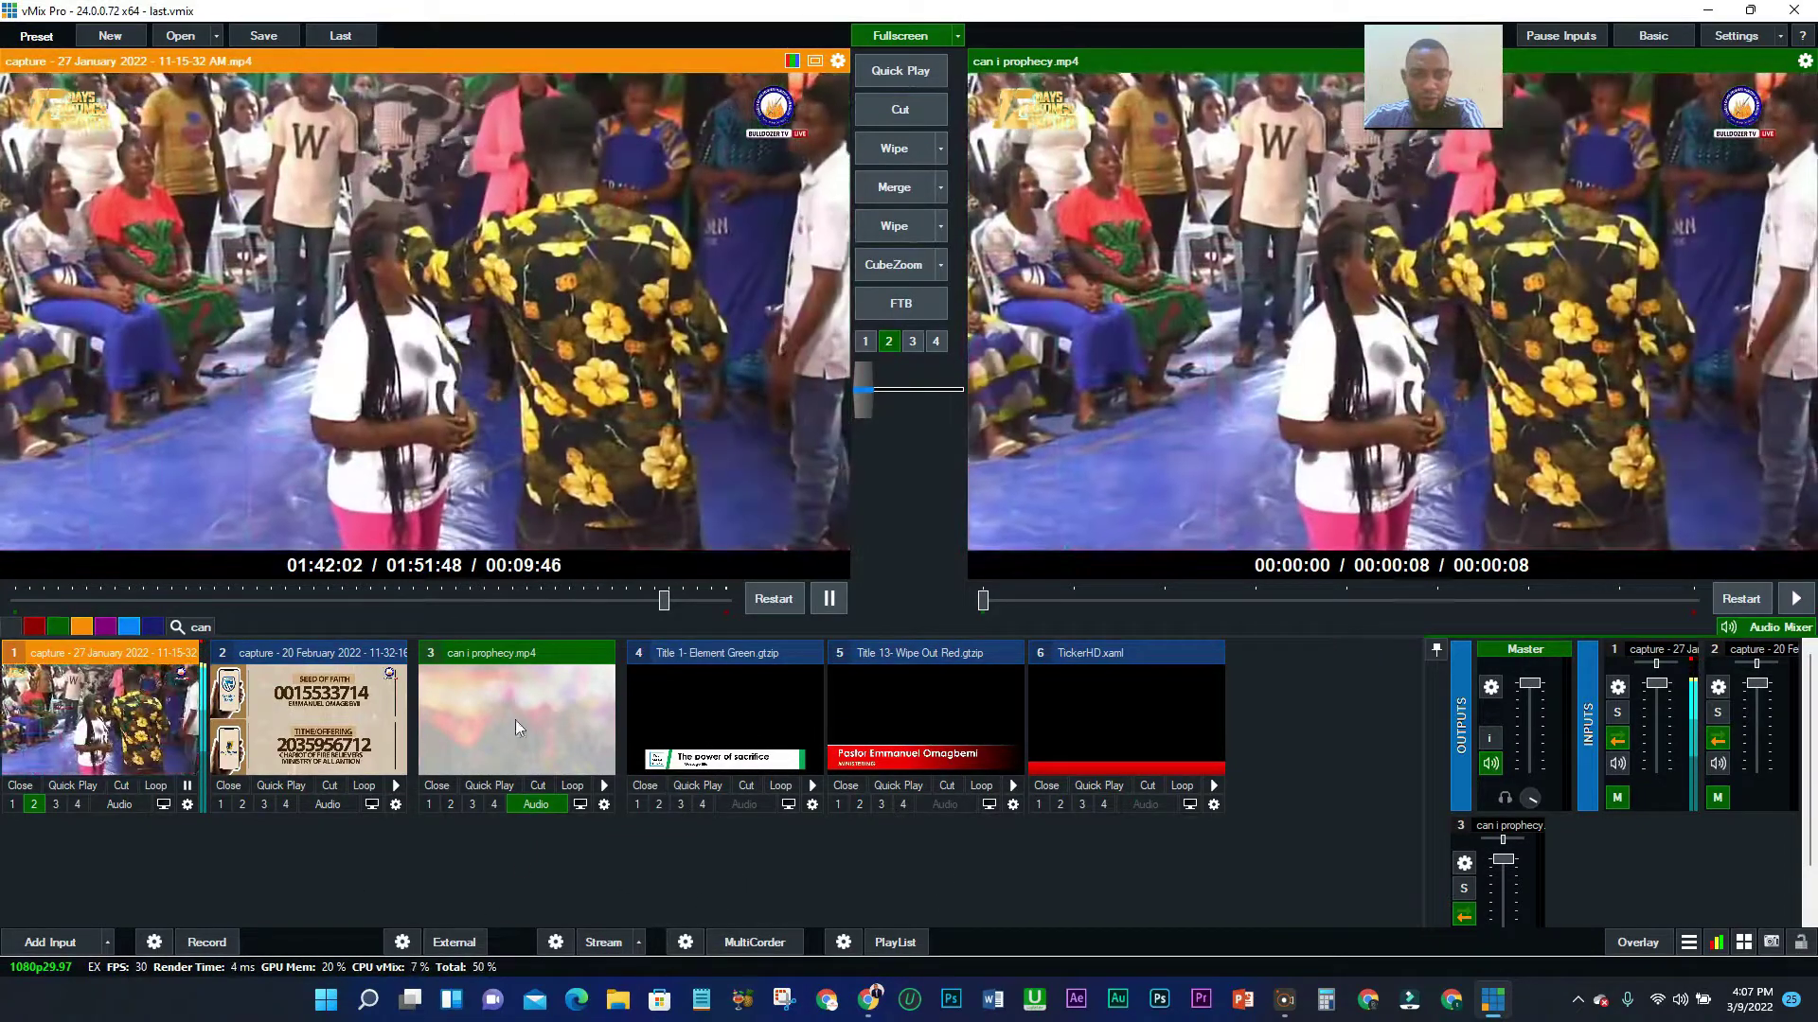
# Put the 20 February 2022 capture in the preview and move its playback position to about 00:02:44.
pyautogui.click(443, 703)
pyautogui.click(308, 720)
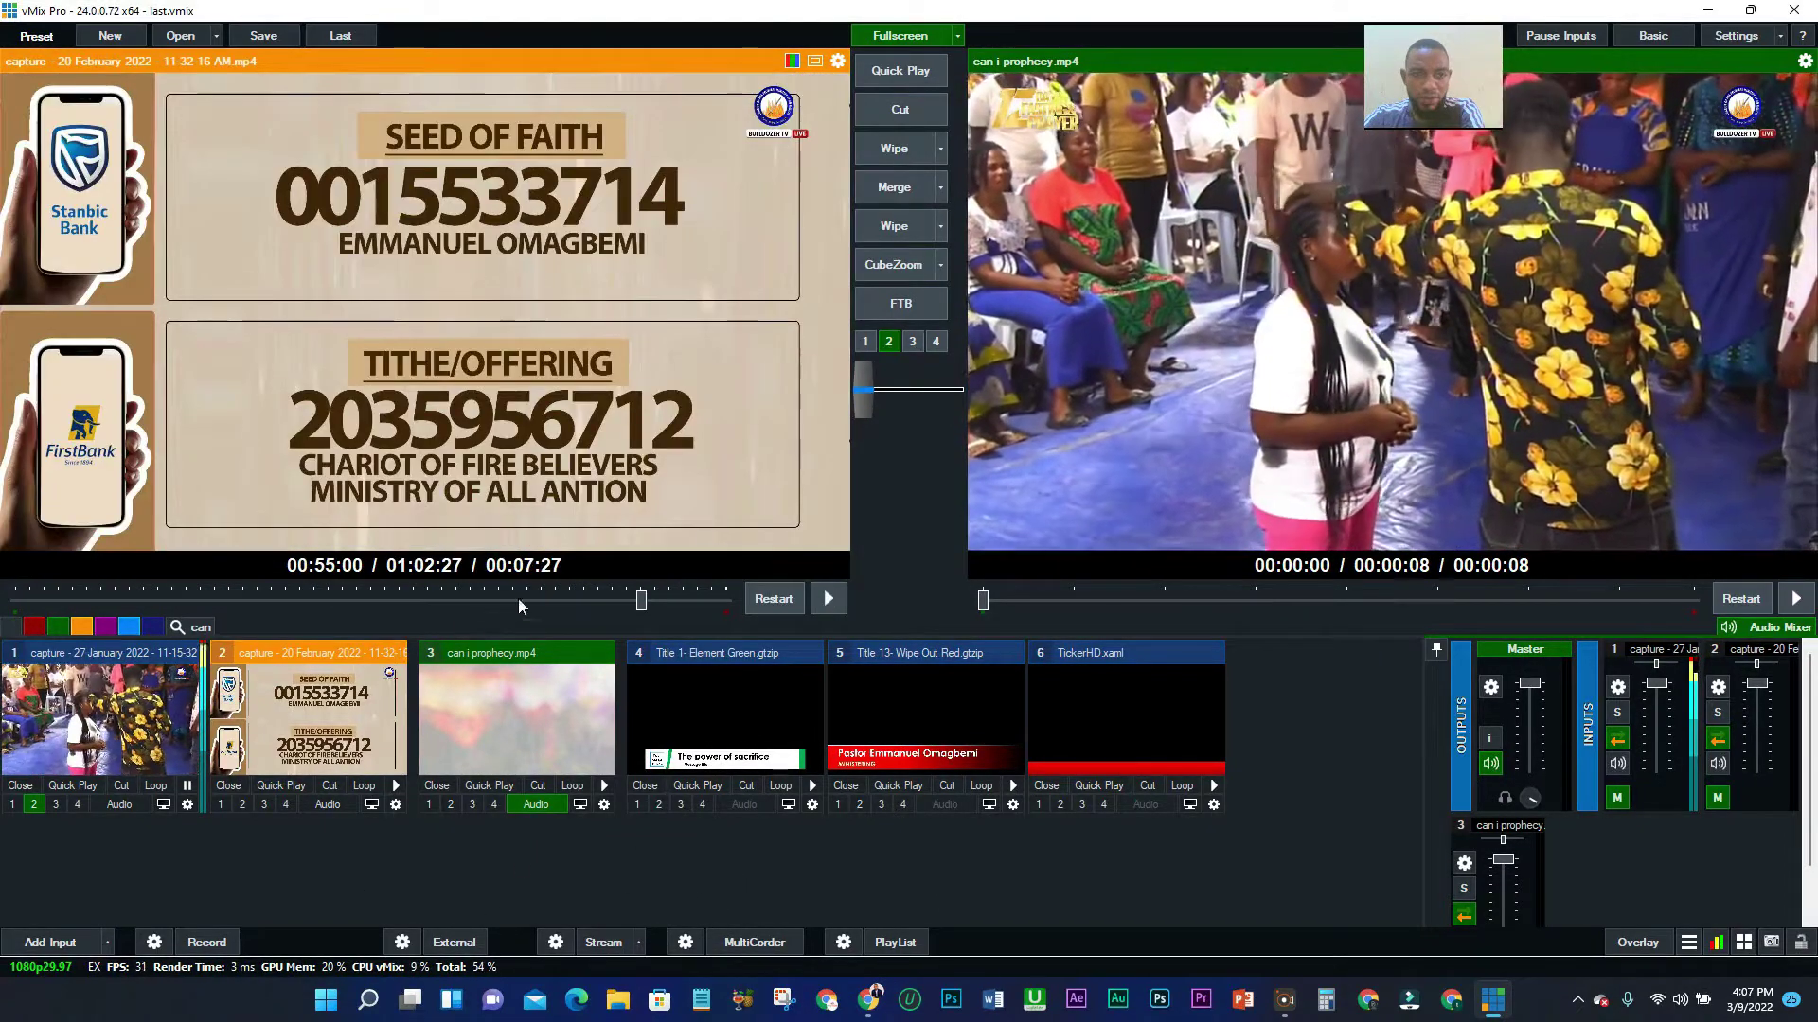
pyautogui.click(161, 597)
pyautogui.click(150, 599)
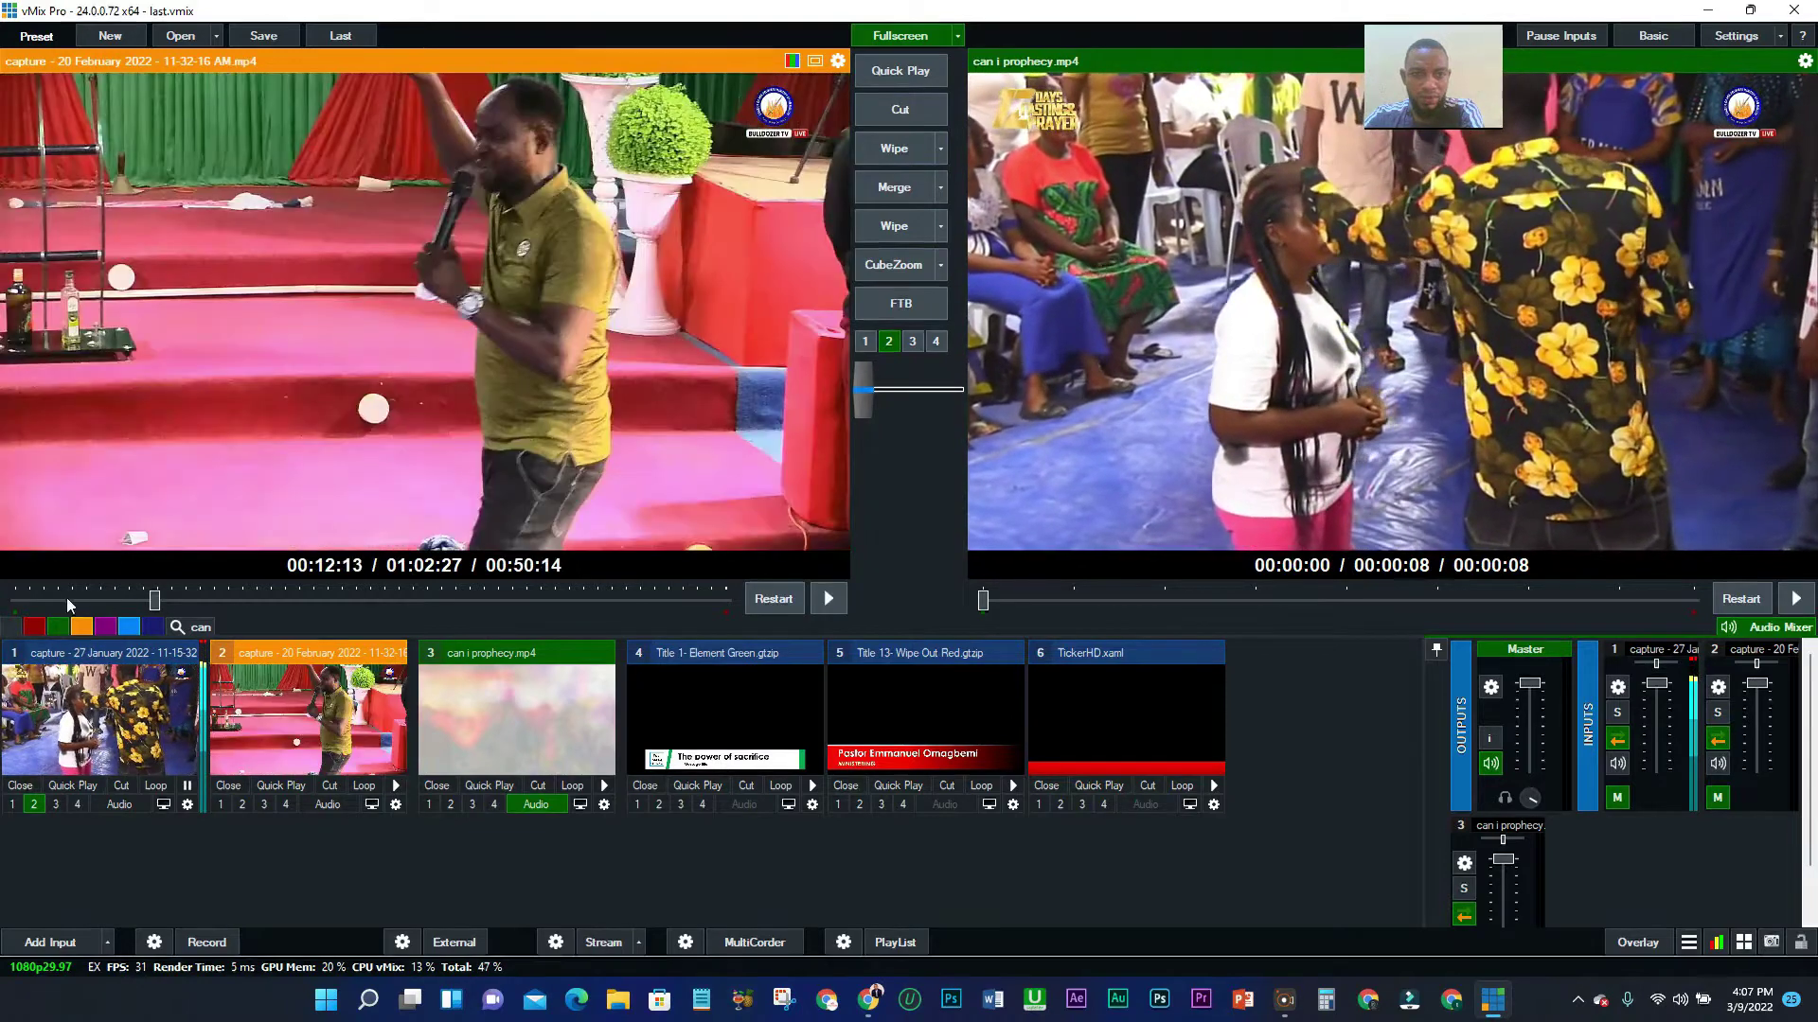
pyautogui.click(47, 597)
pyautogui.click(1131, 602)
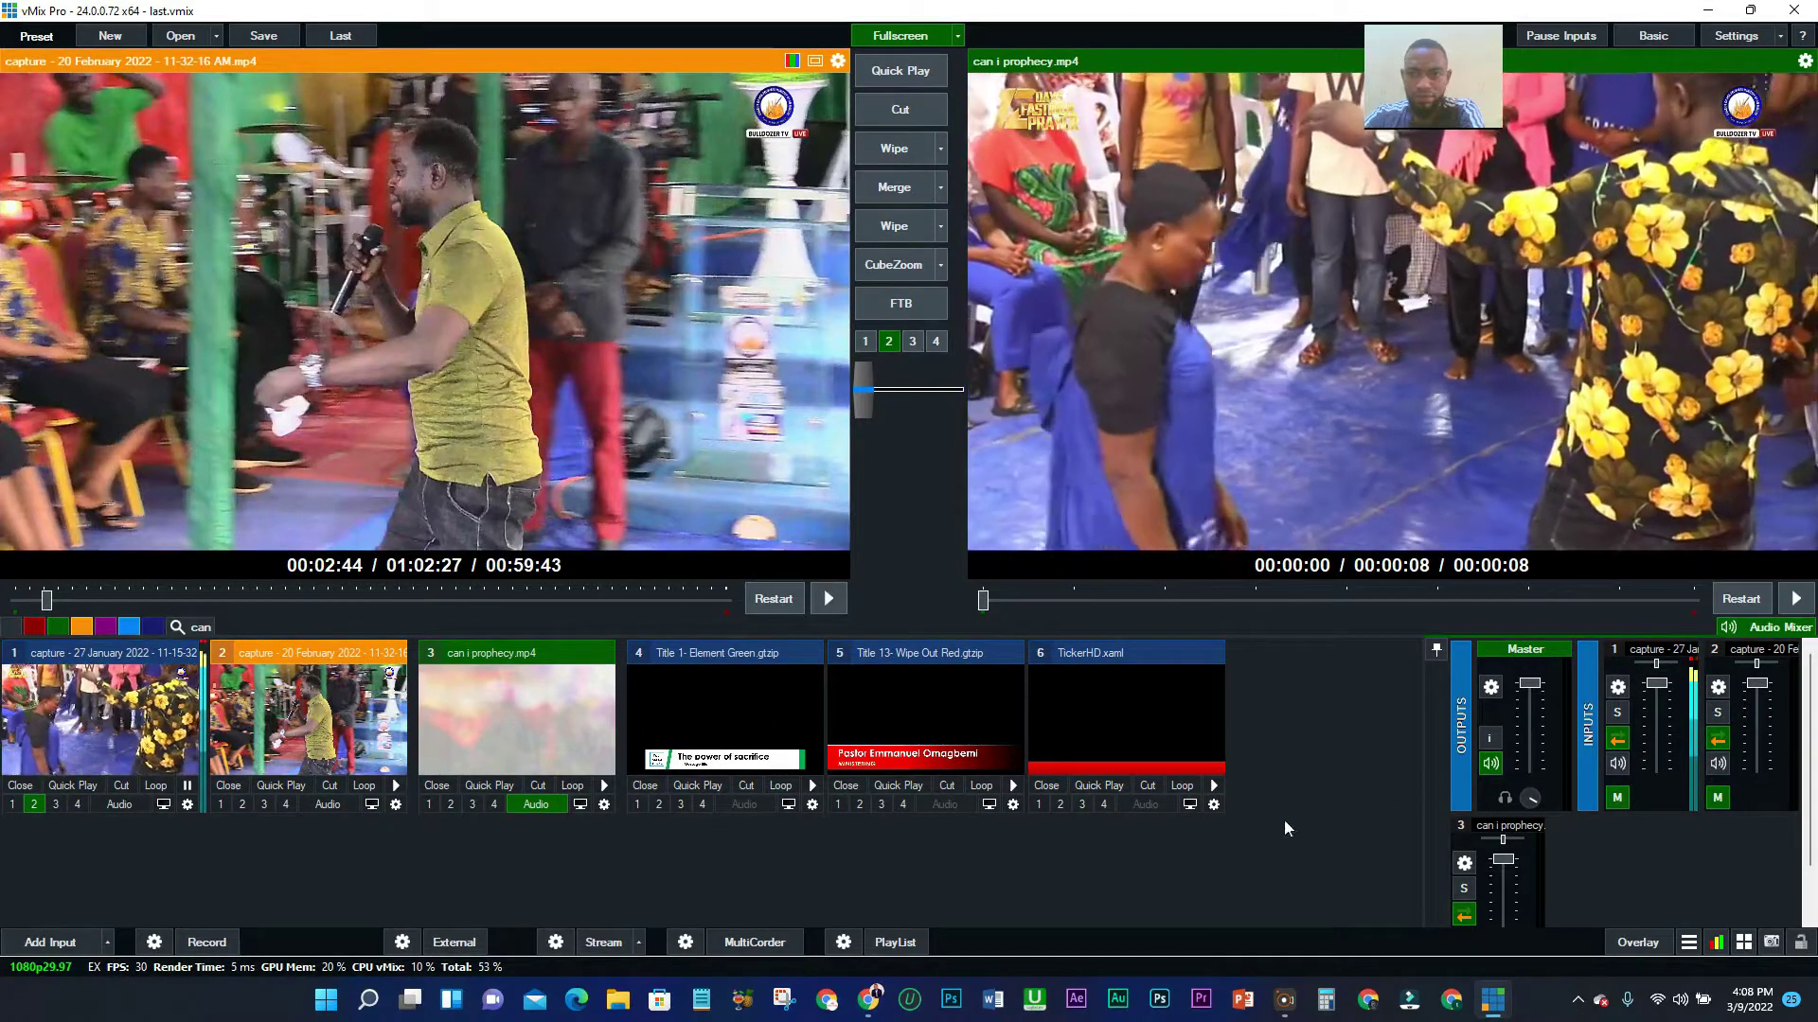
pyautogui.click(870, 1002)
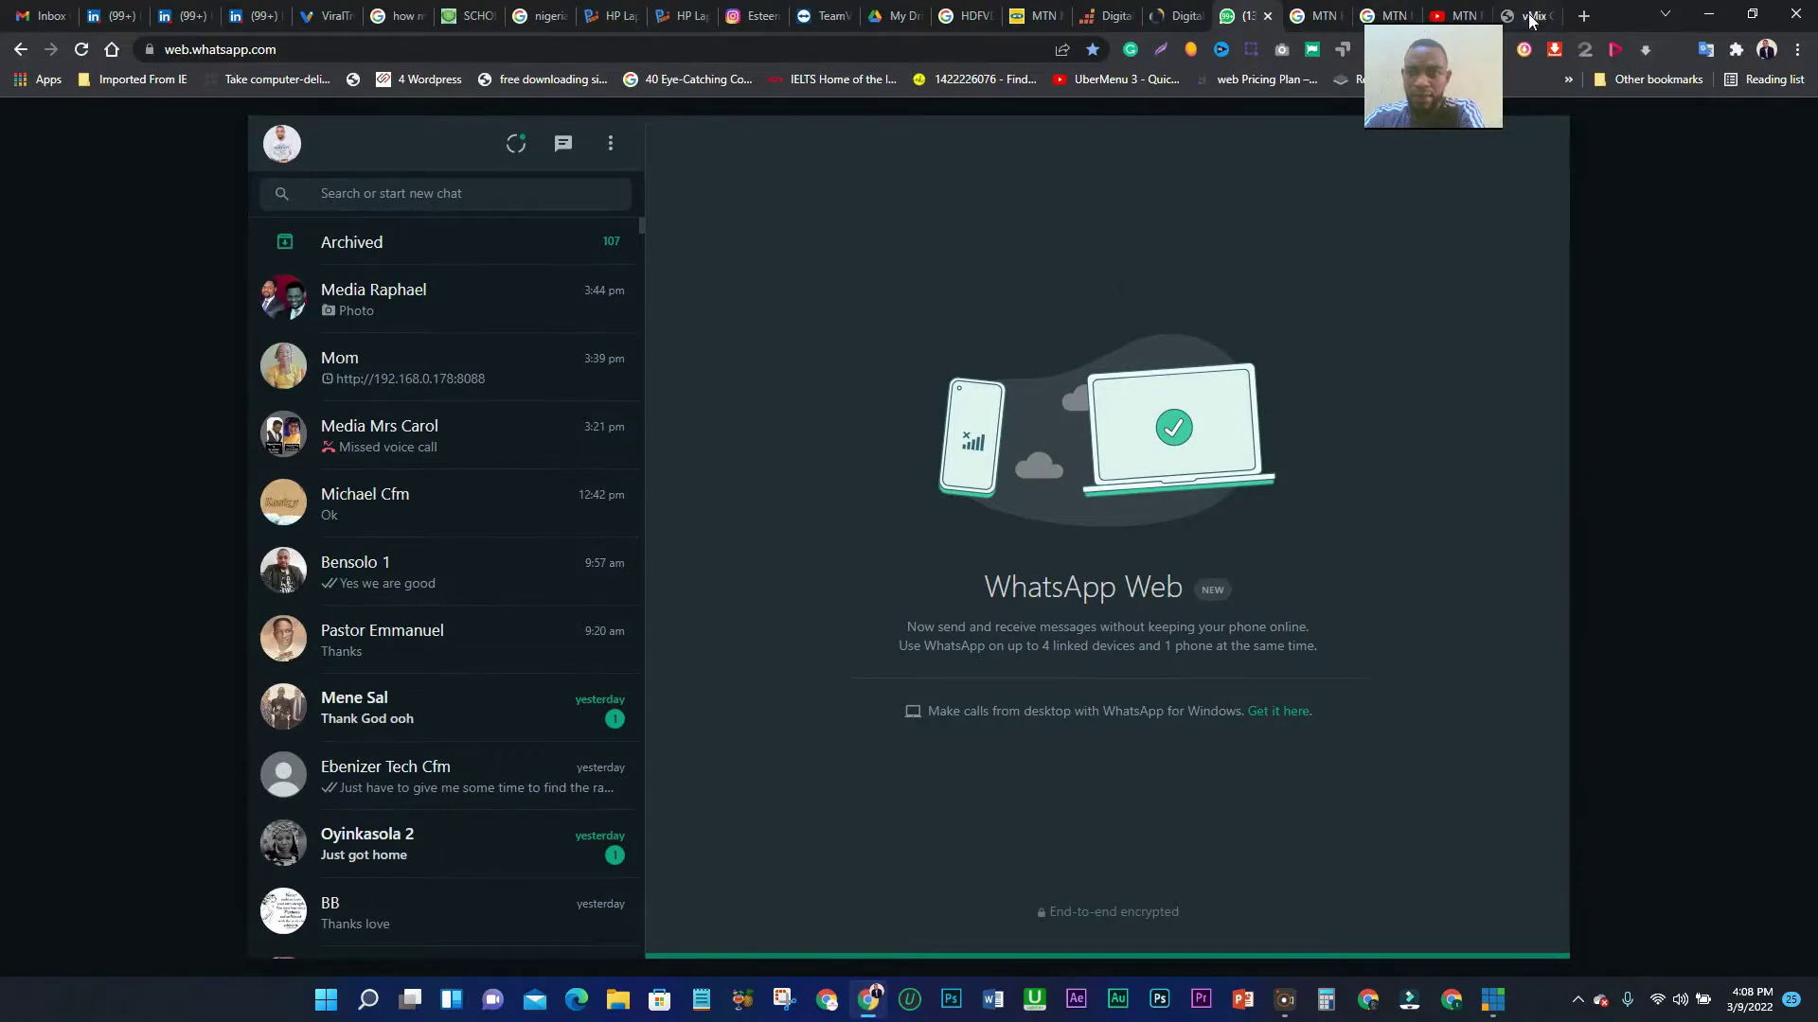
pyautogui.click(1530, 17)
pyautogui.click(1547, 17)
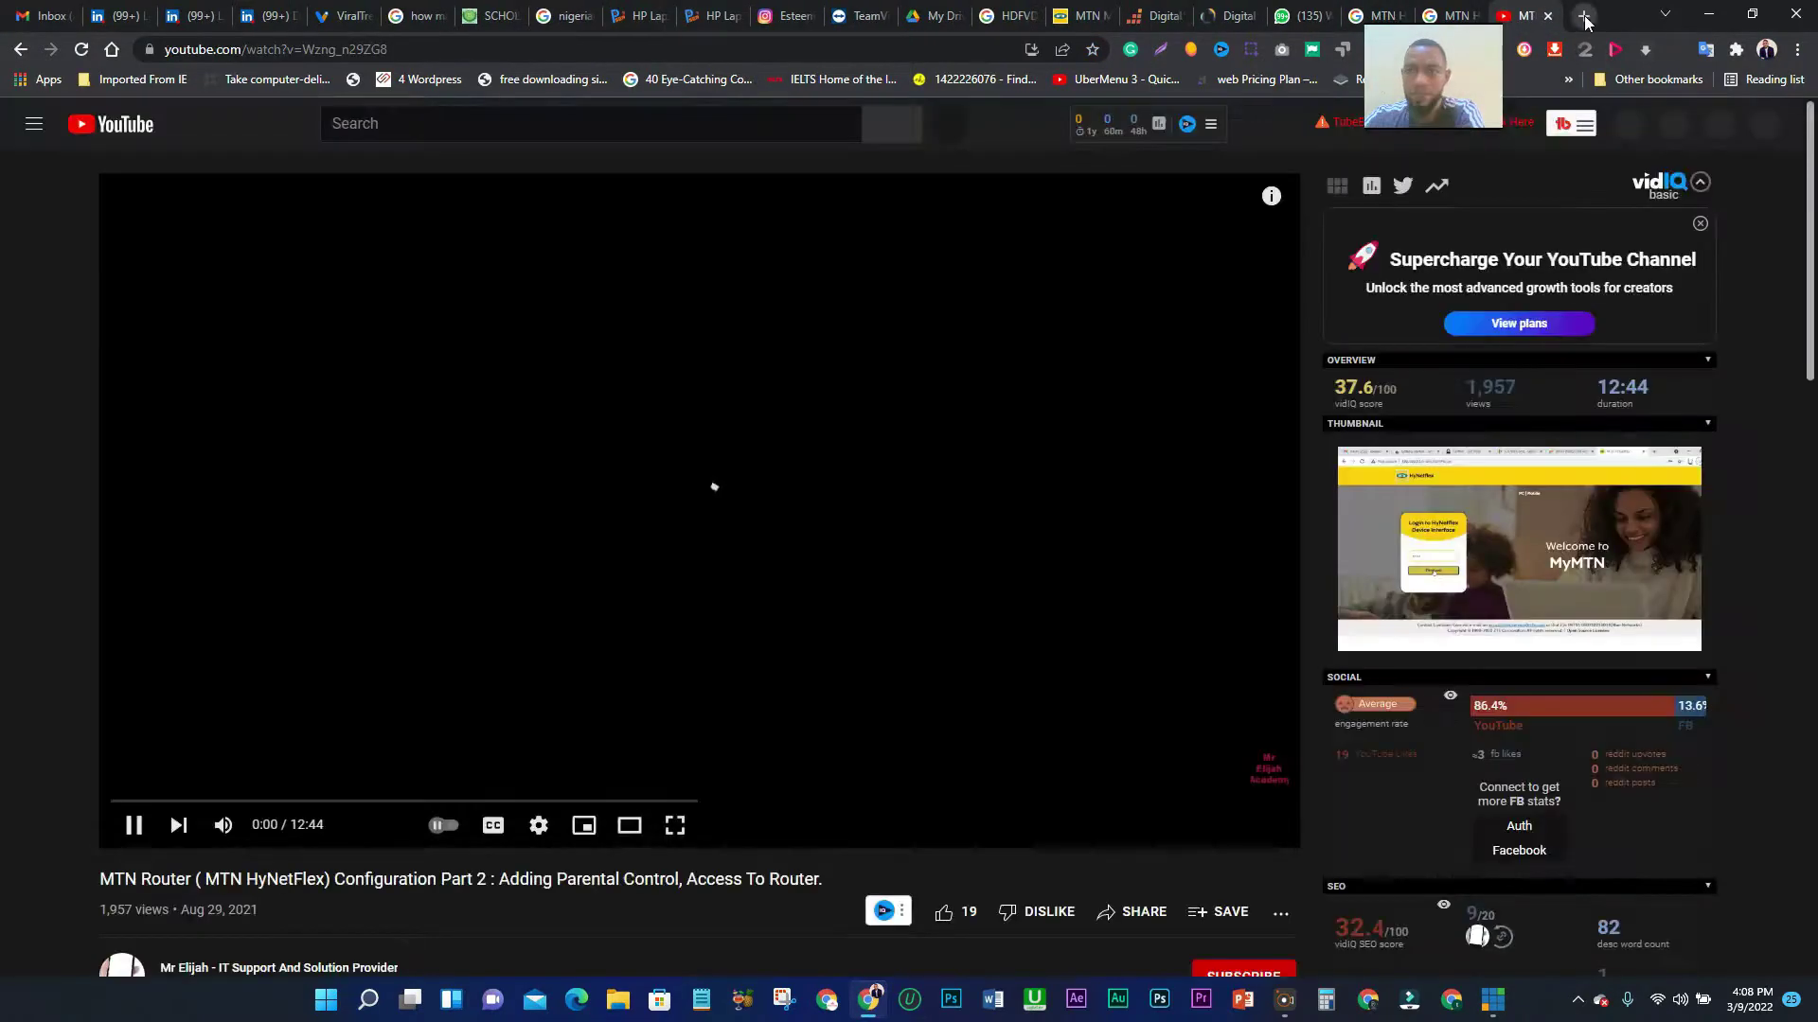
pyautogui.hotkey('ctrl', 't')
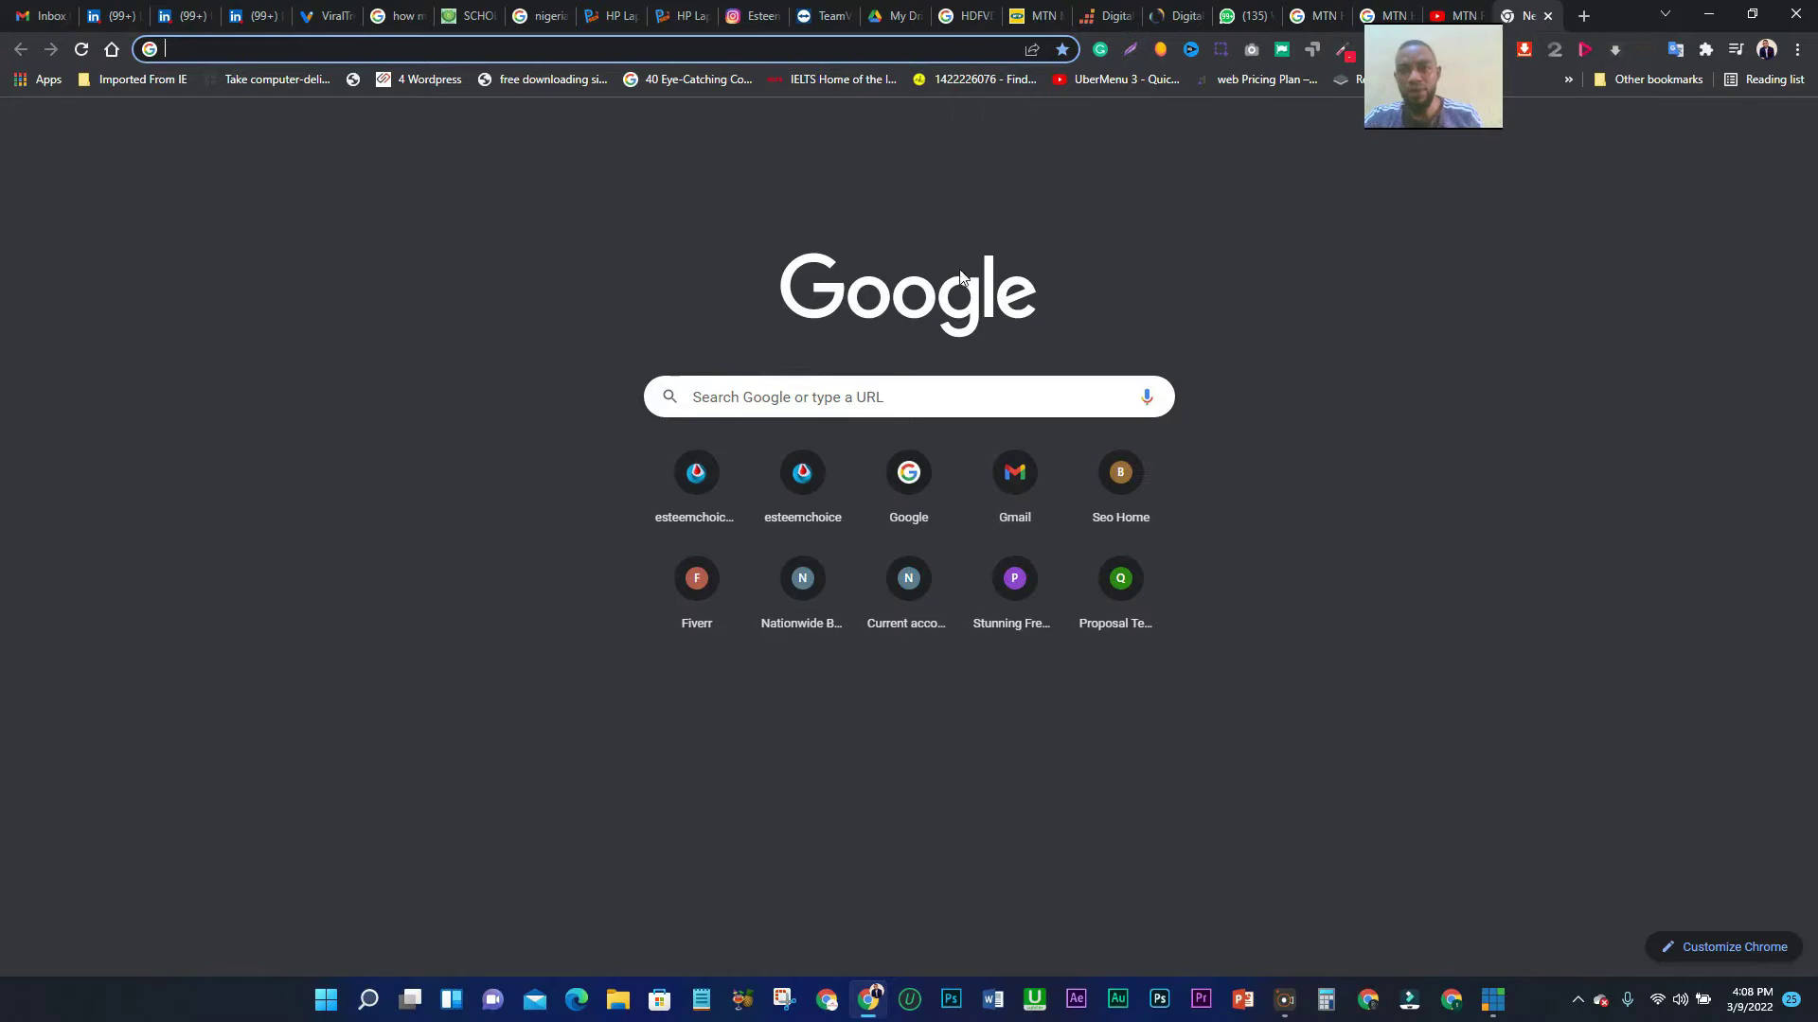
pyautogui.click(1489, 22)
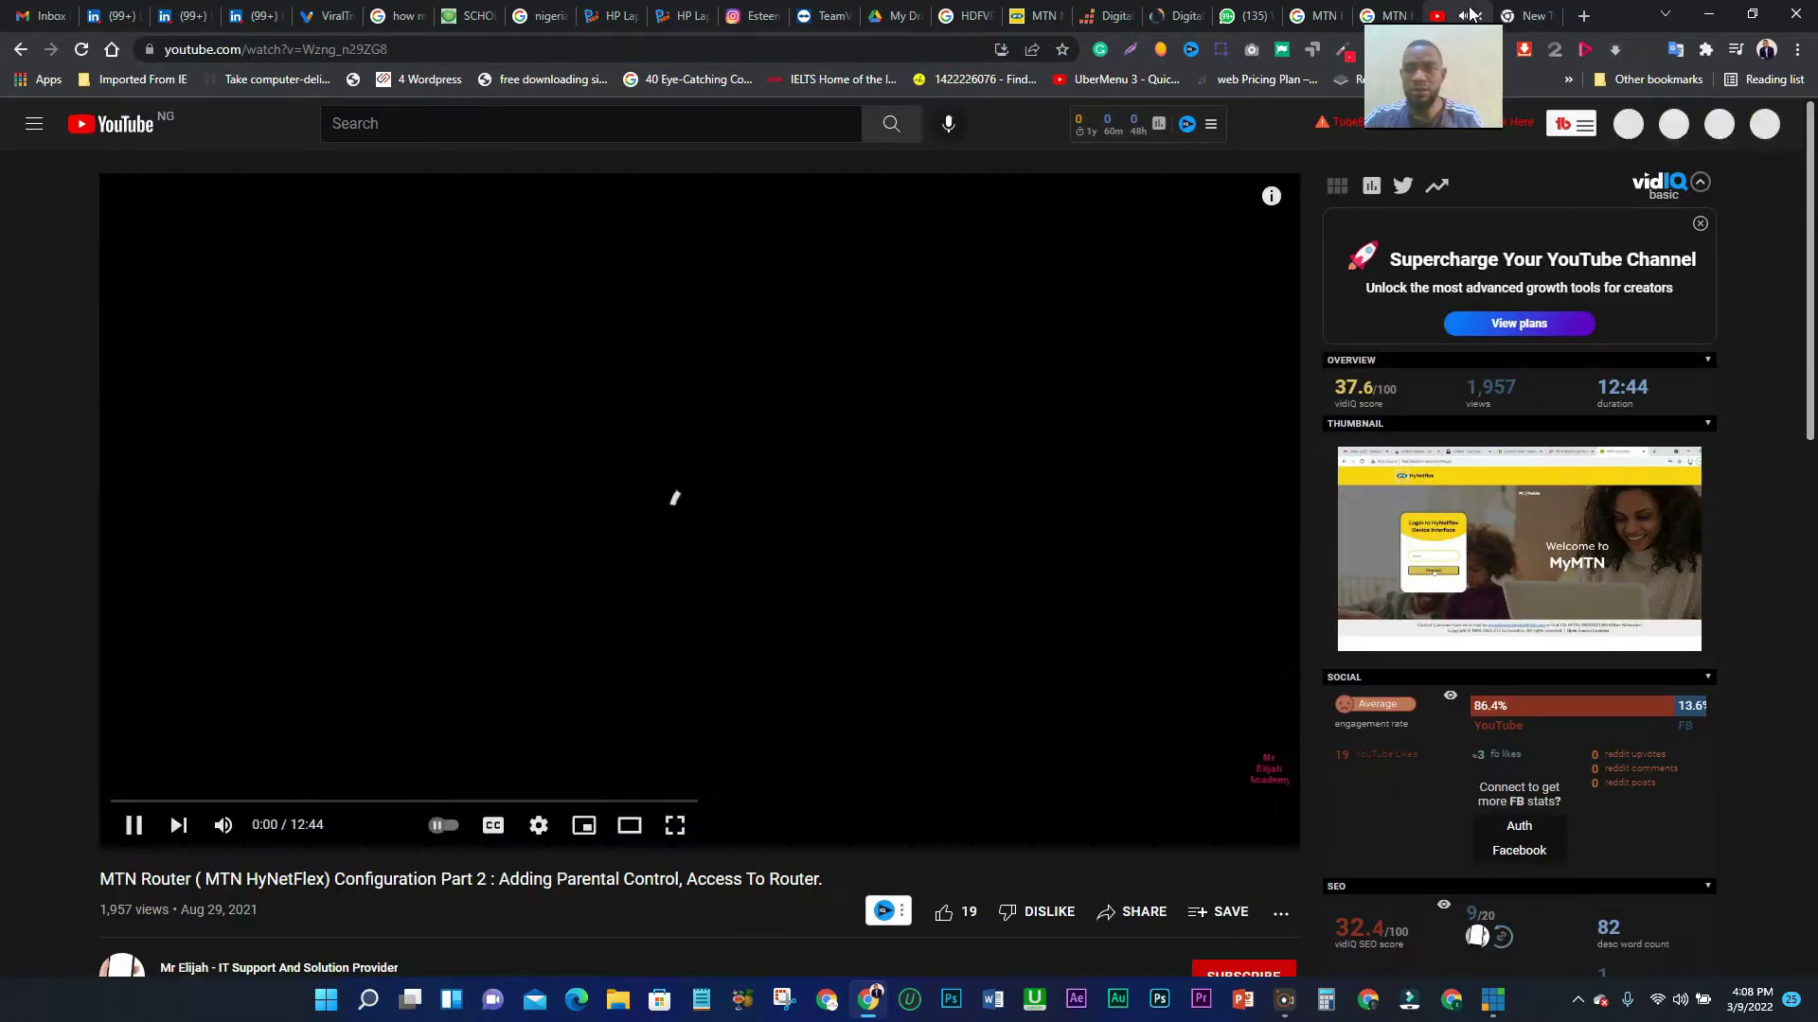
pyautogui.click(1527, 16)
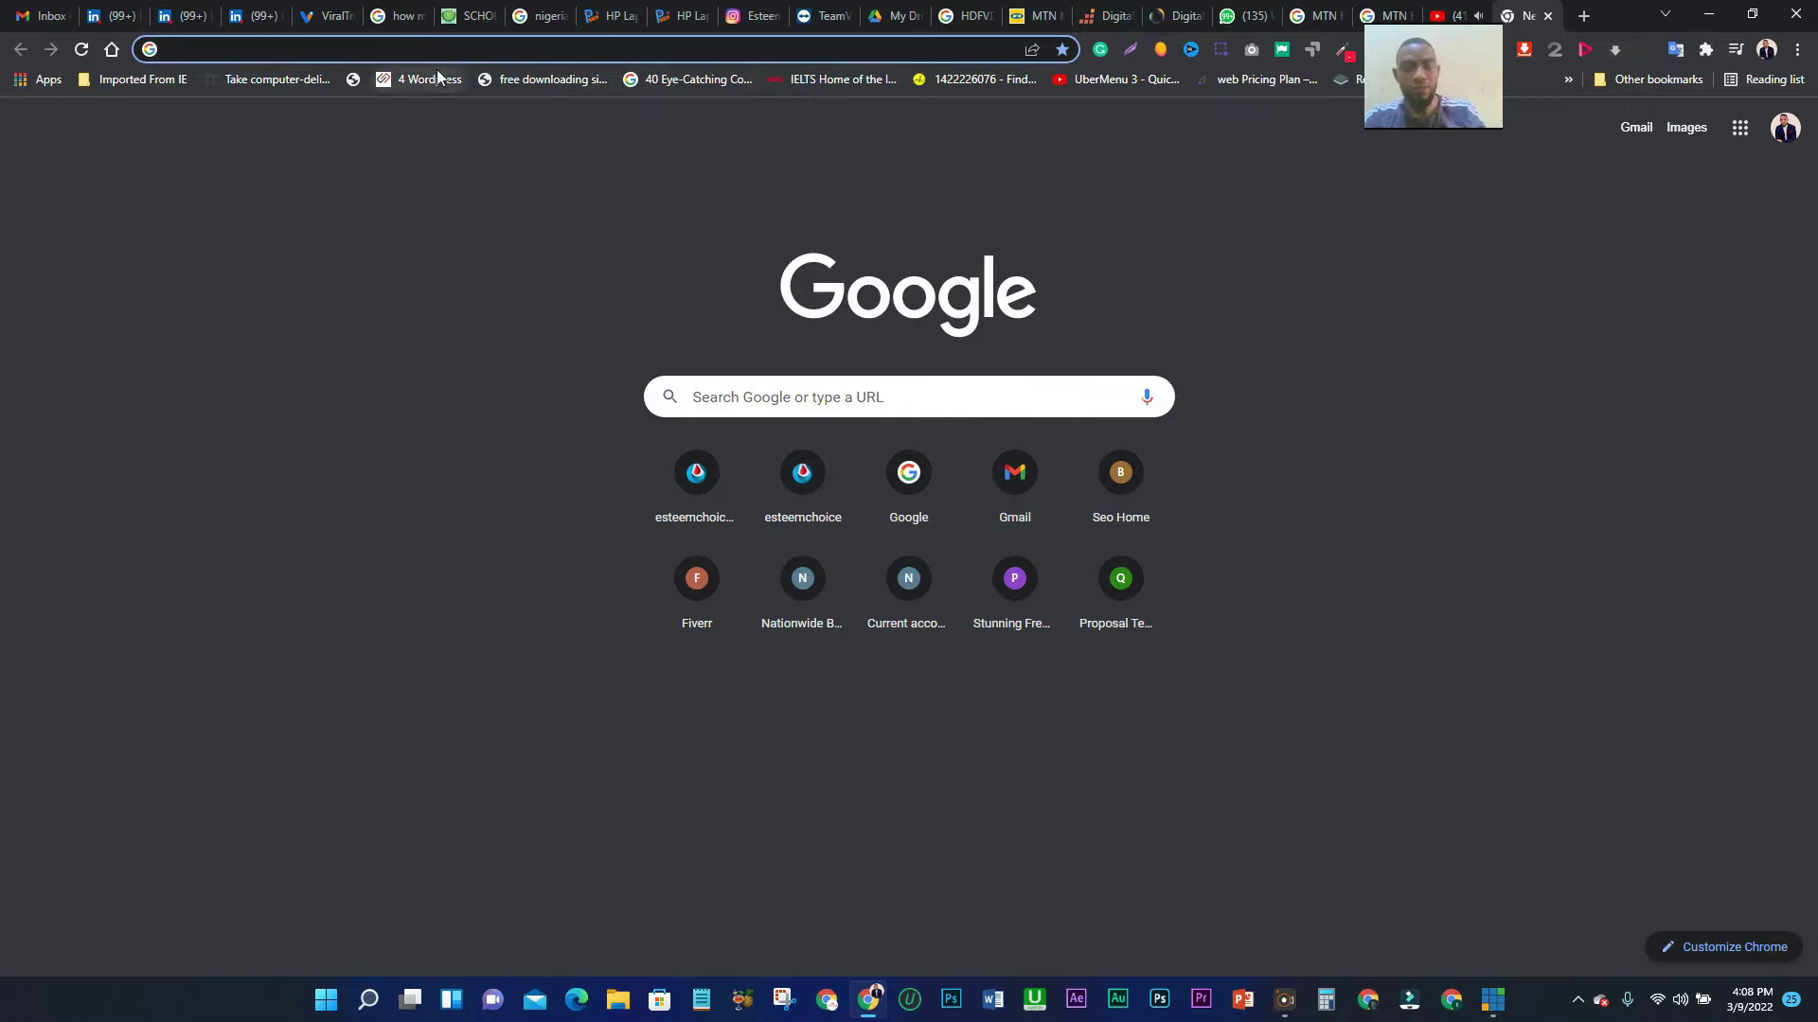
pyautogui.write('192.168.0.178')
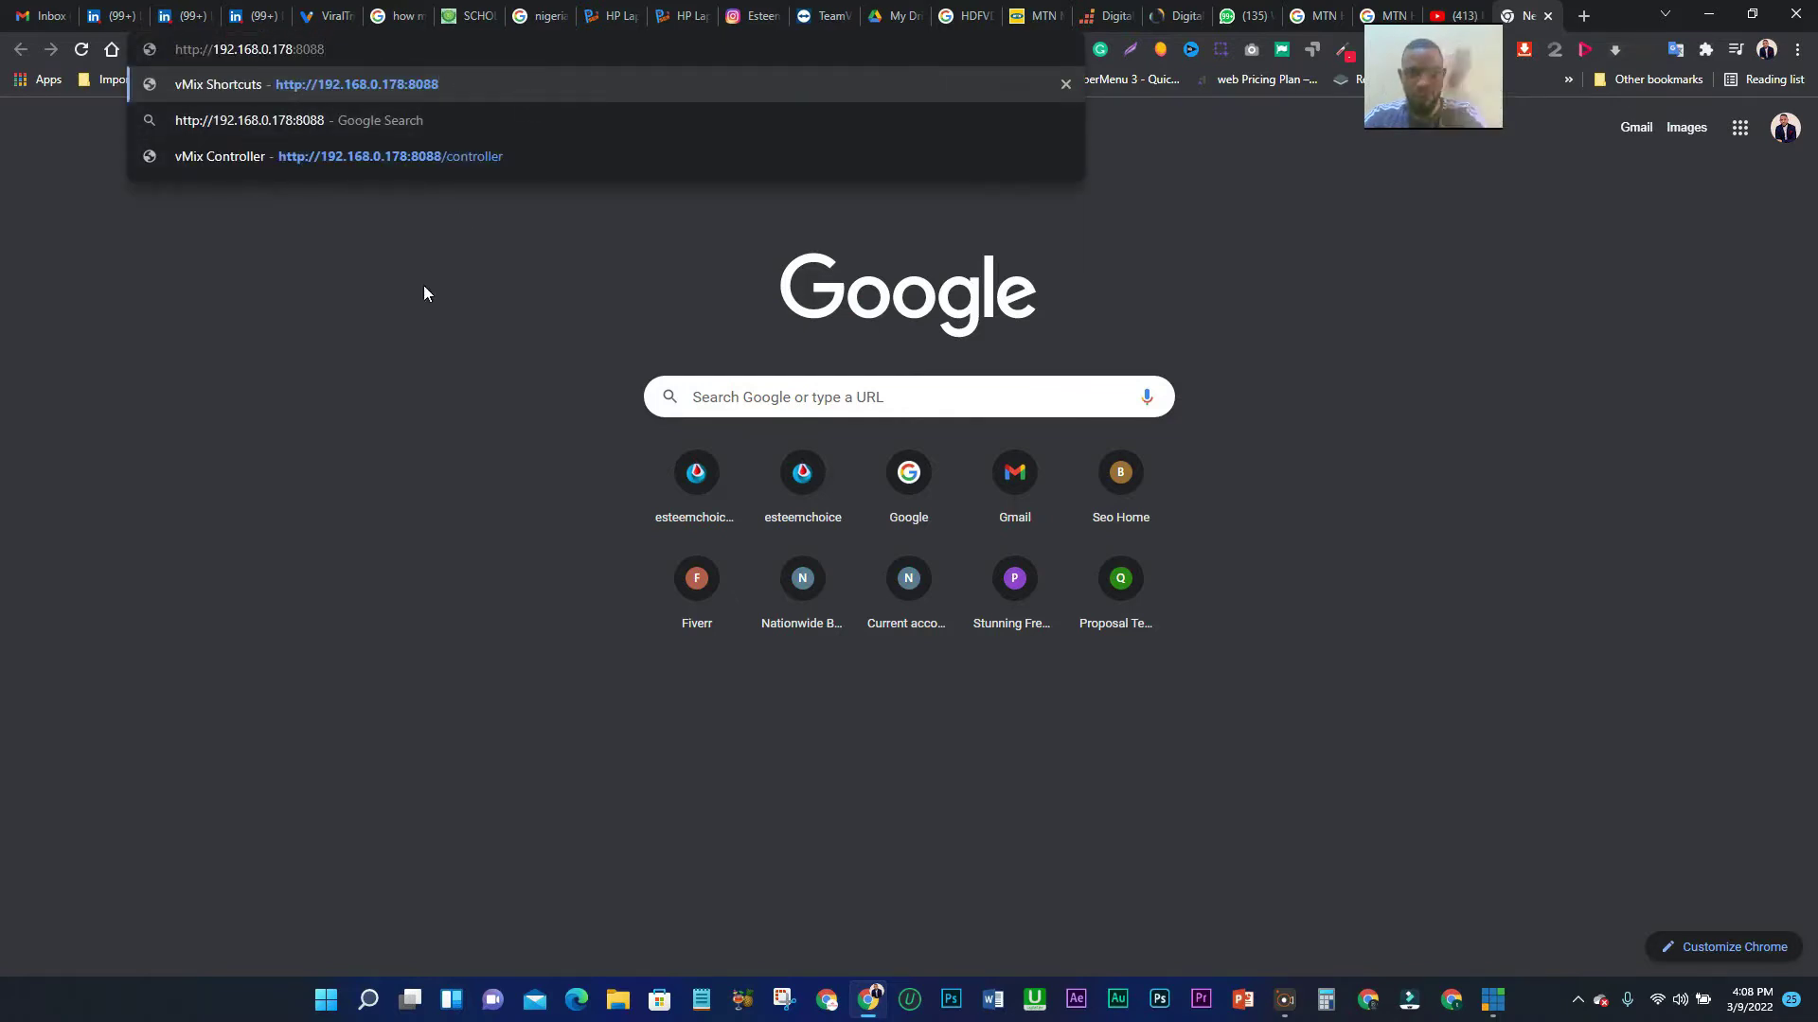
pyautogui.press('Return')
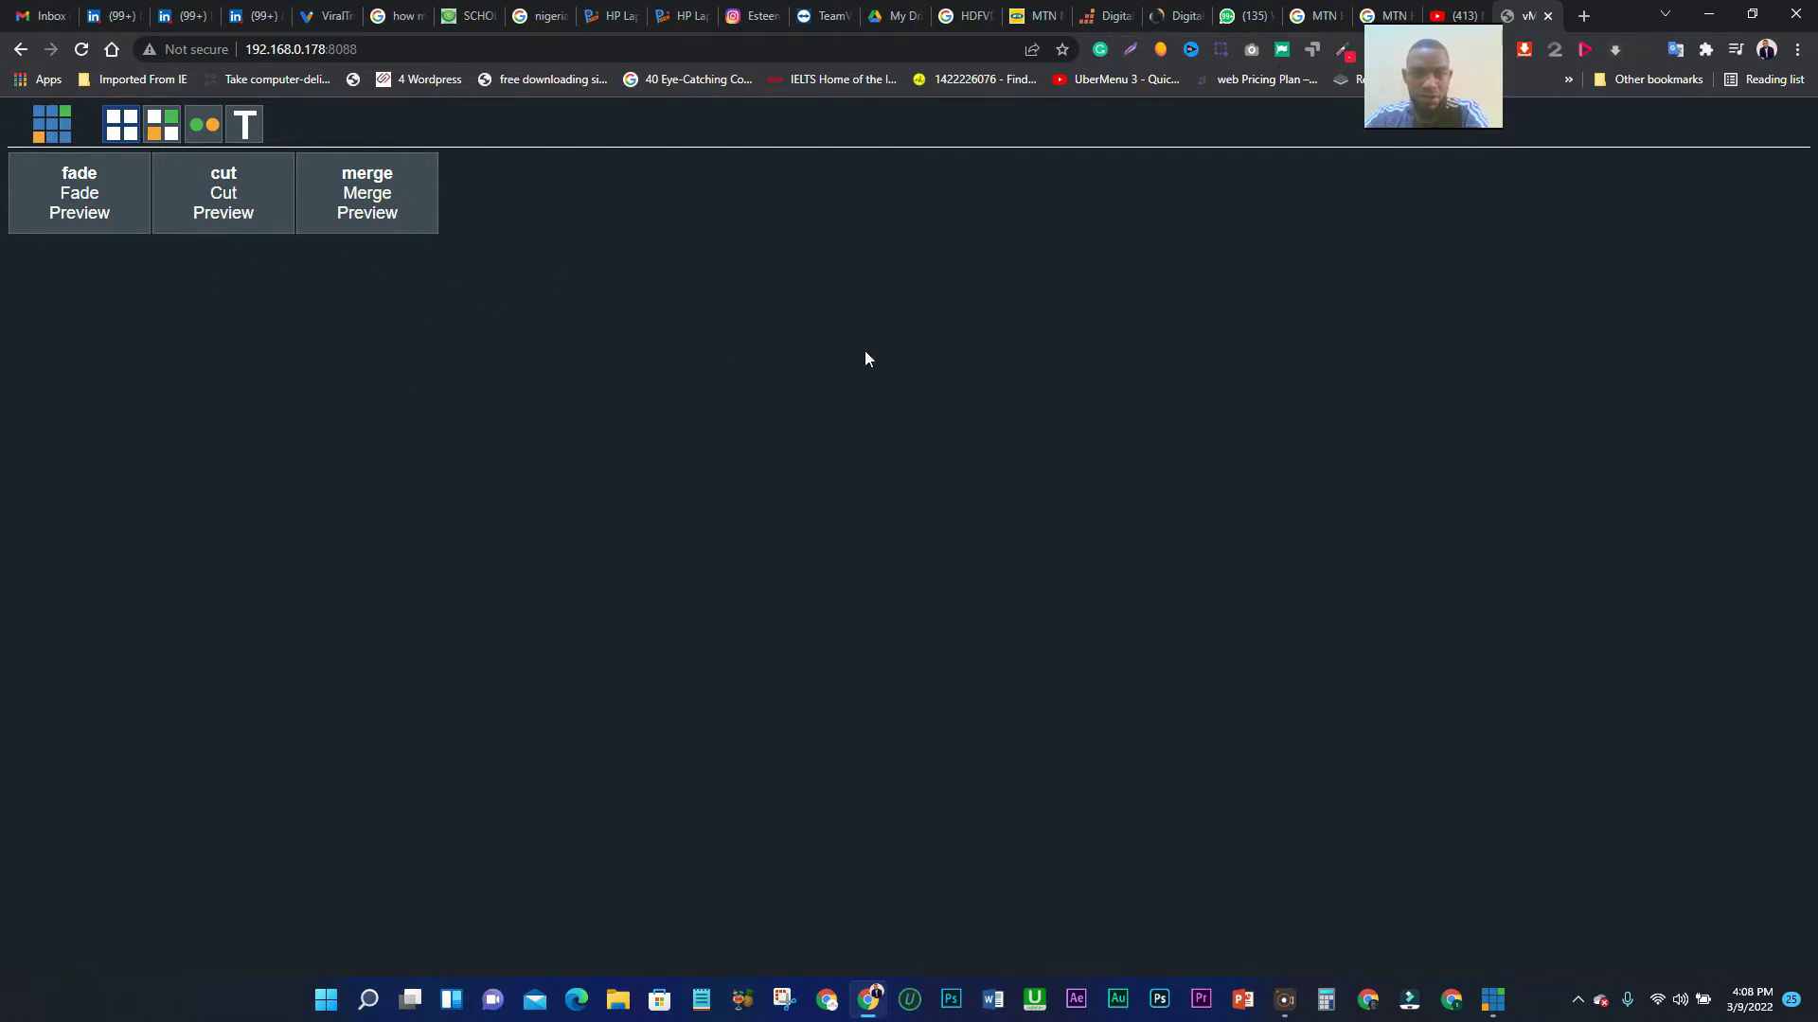
# Reduce the browser to a smaller window over vMix and trigger the fade, cut and merge web shortcuts.
pyautogui.click(1752, 15)
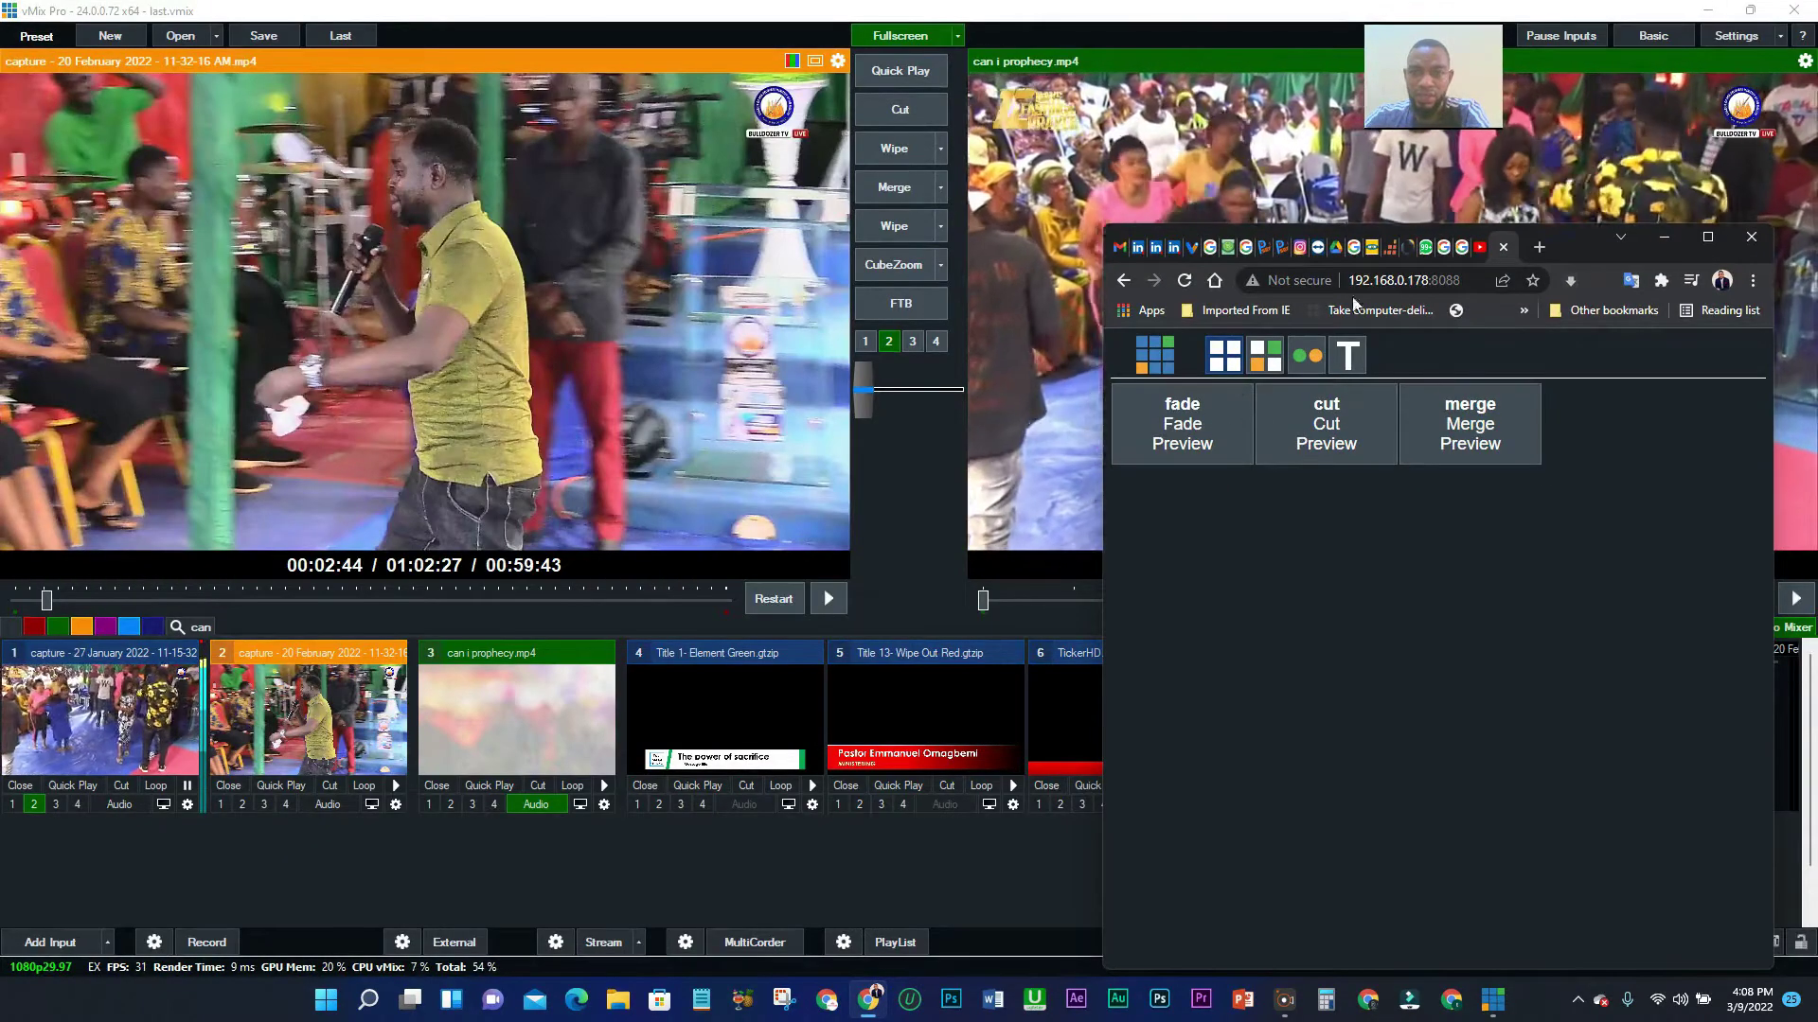
pyautogui.click(1214, 429)
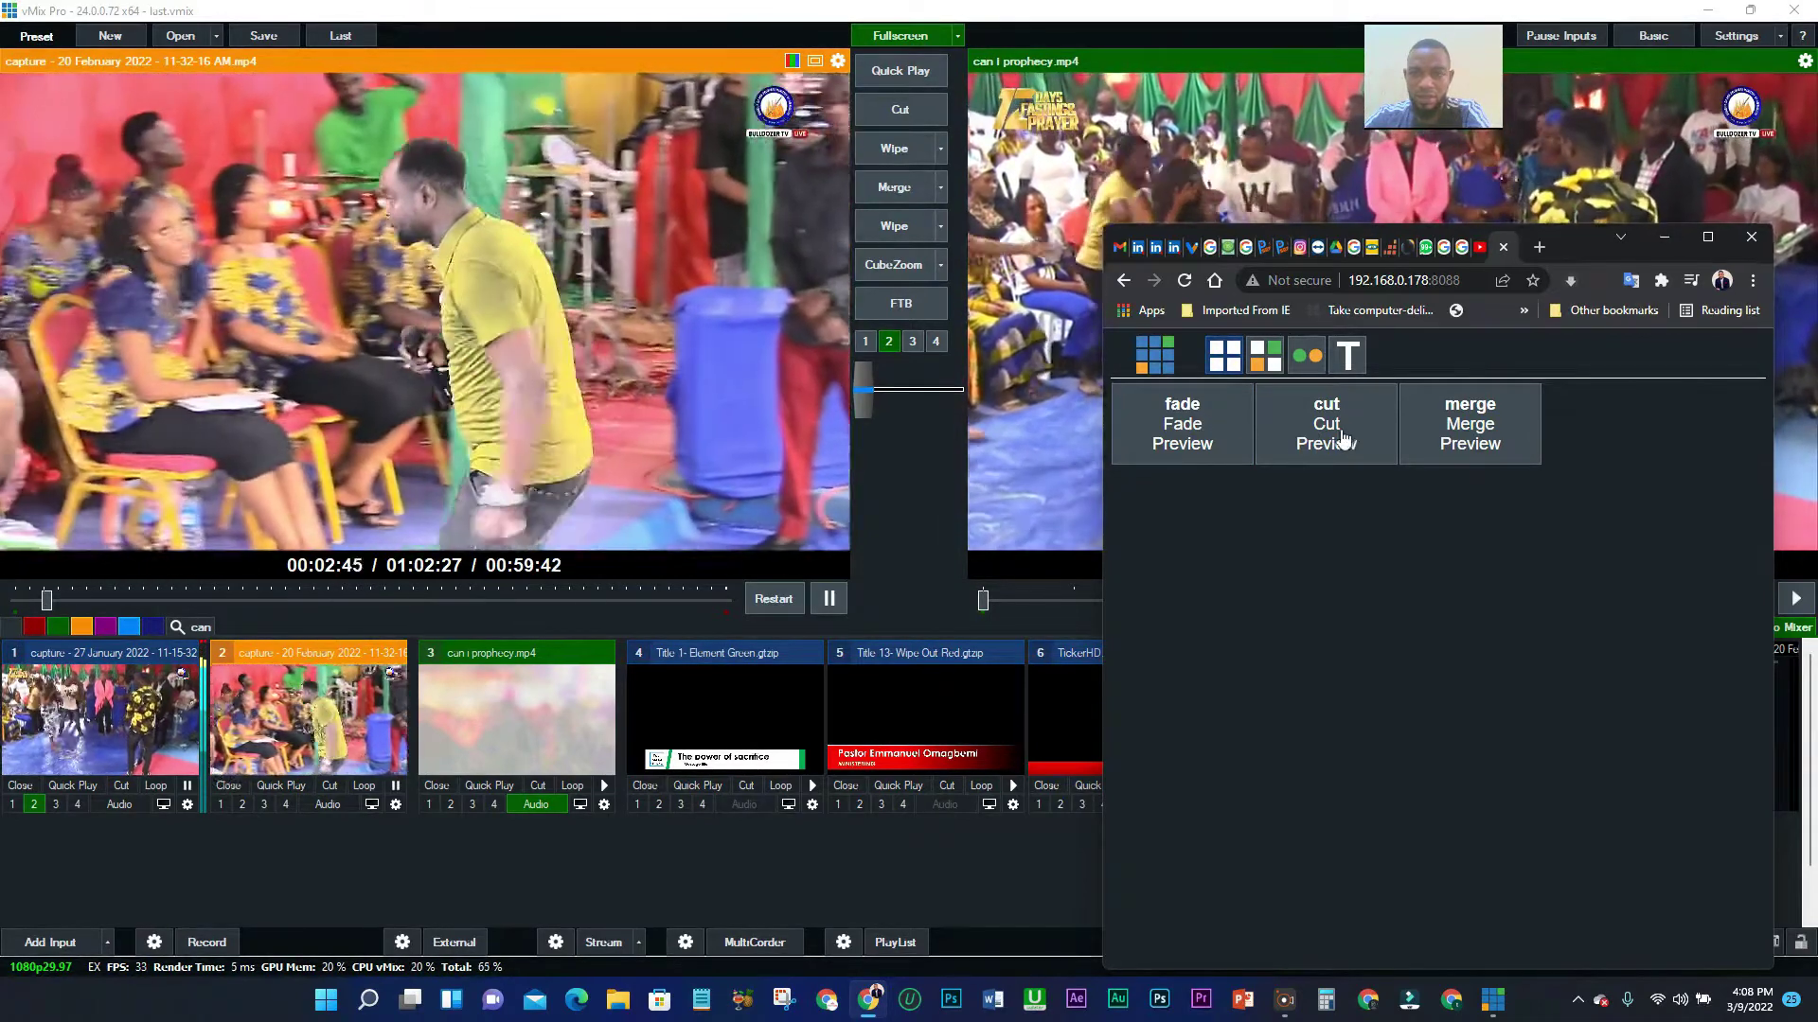
pyautogui.click(1344, 438)
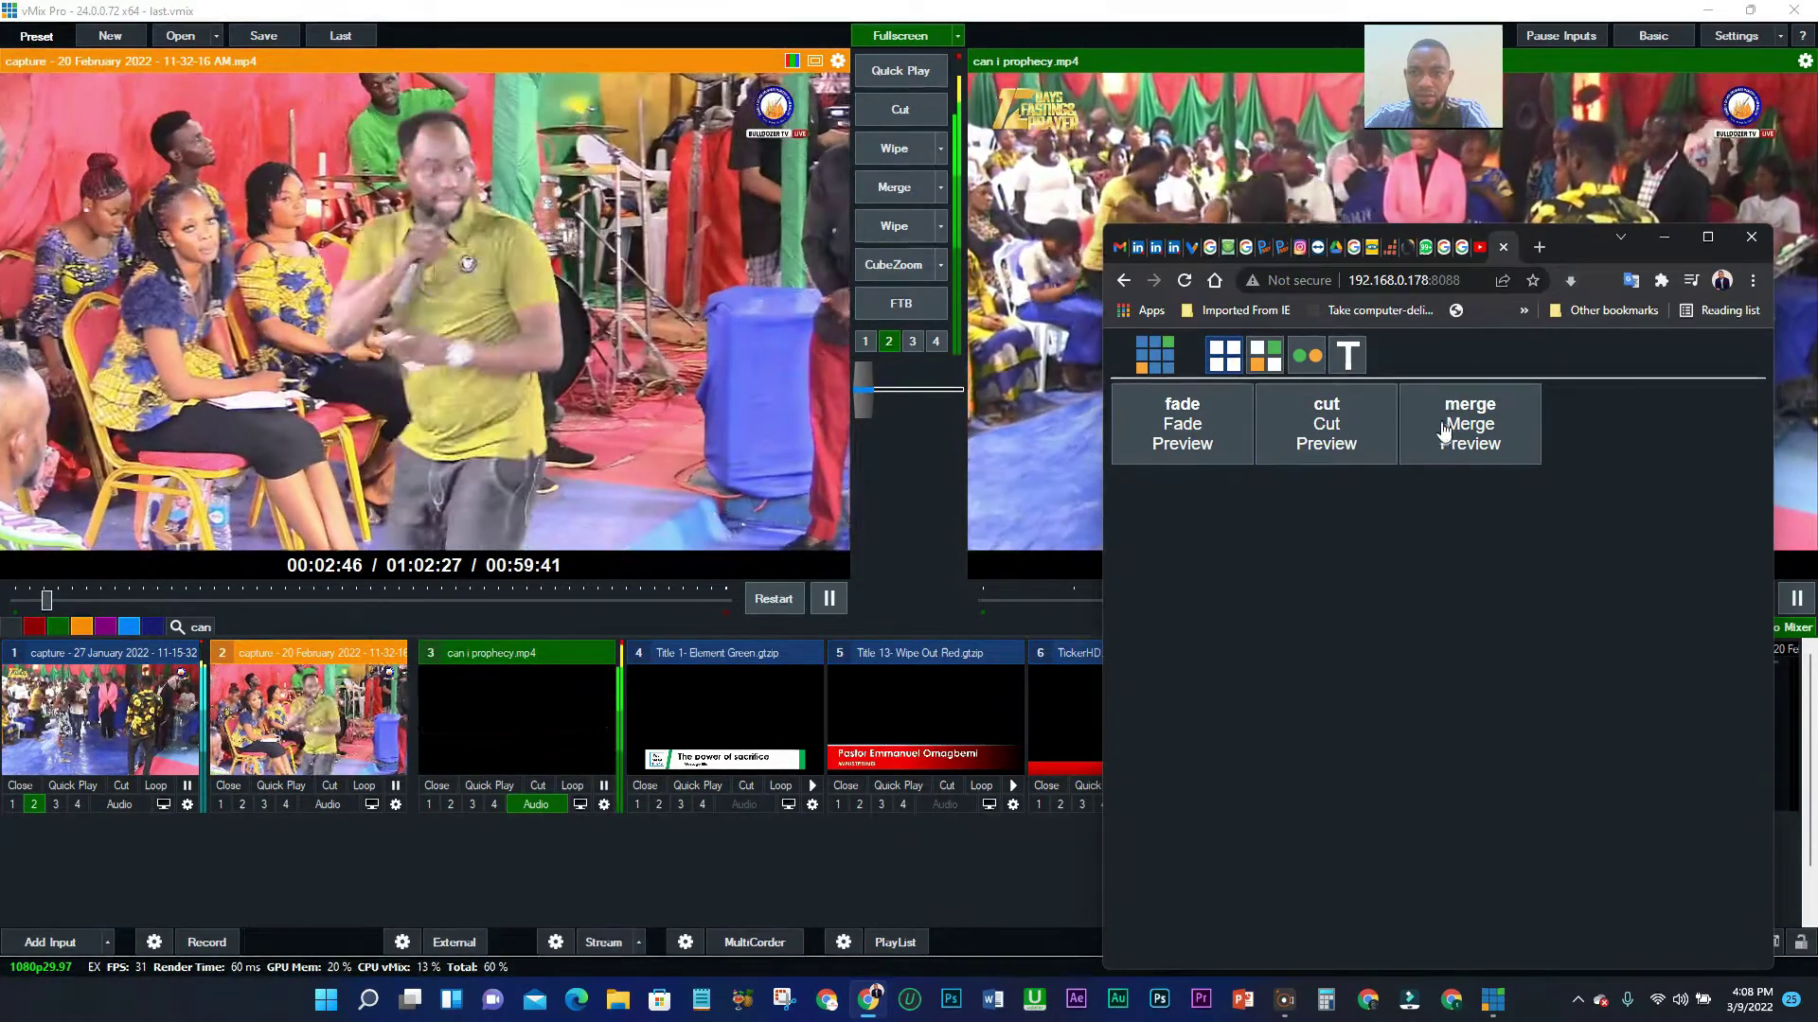
pyautogui.click(1443, 432)
# Turn off overlay channel 2 in vMix and bring the Chrome window back to the front.
pyautogui.click(890, 346)
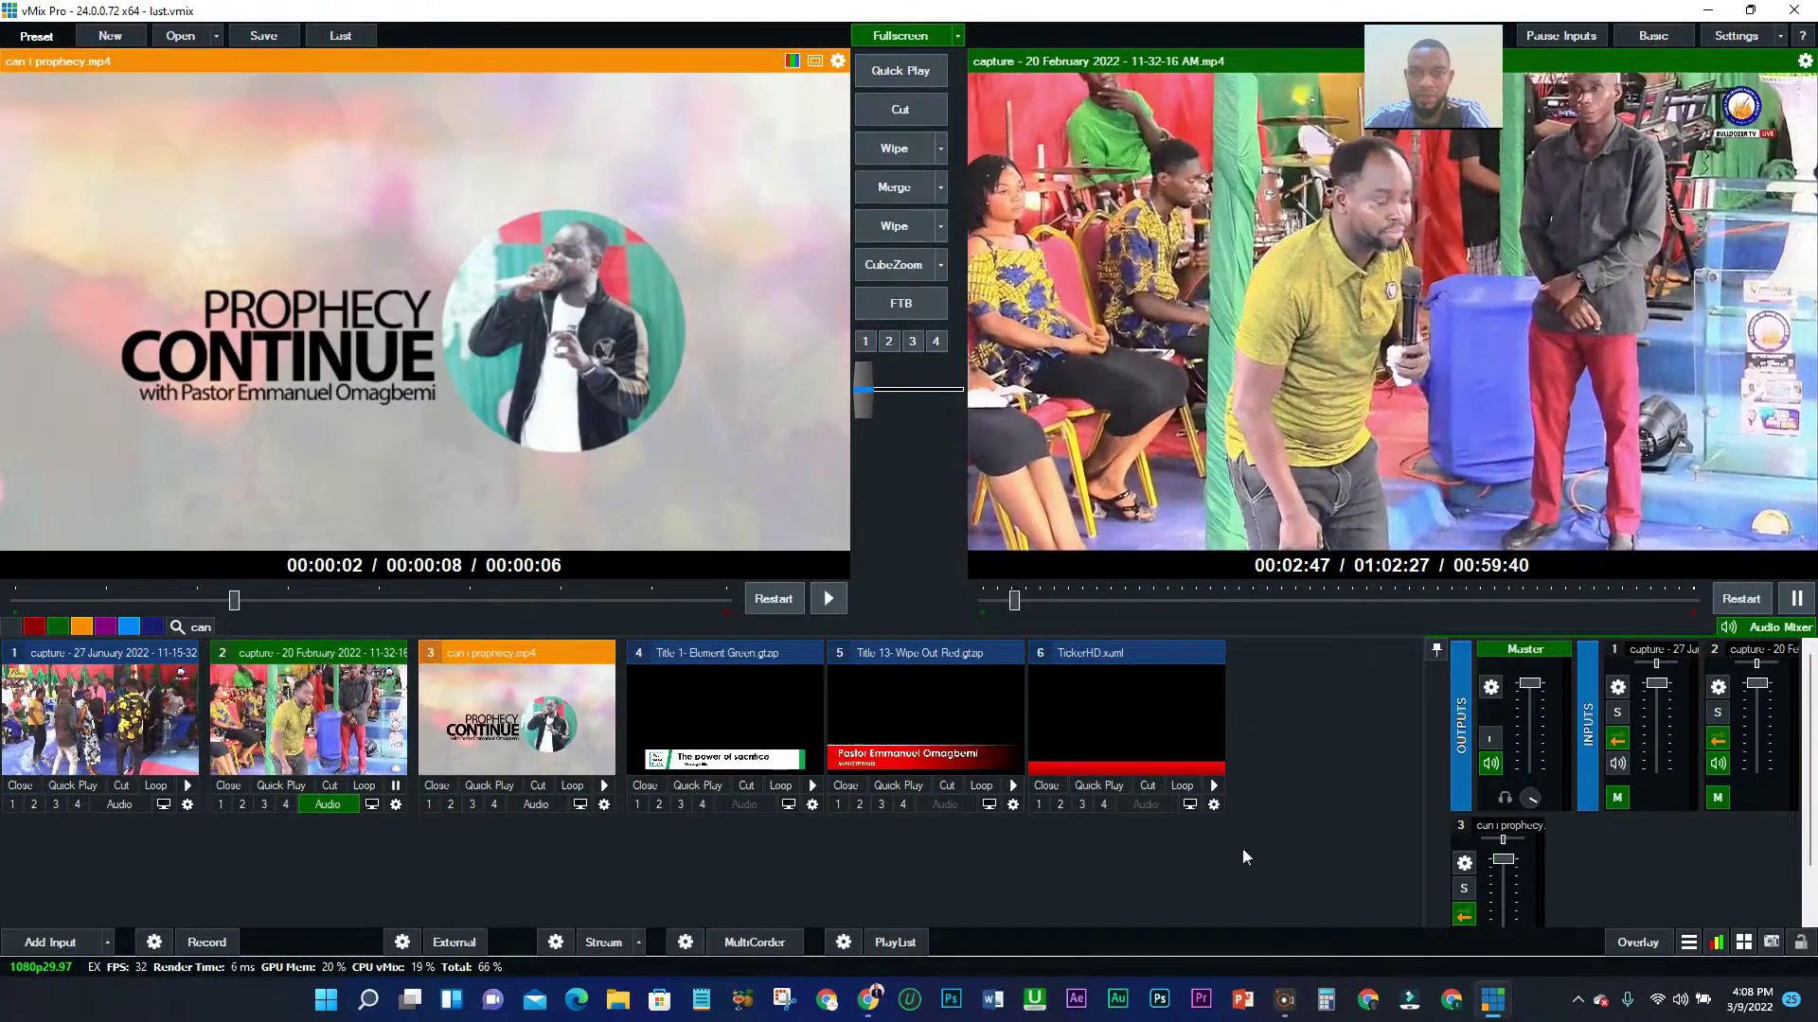
pyautogui.click(1494, 1004)
pyautogui.click(1496, 1006)
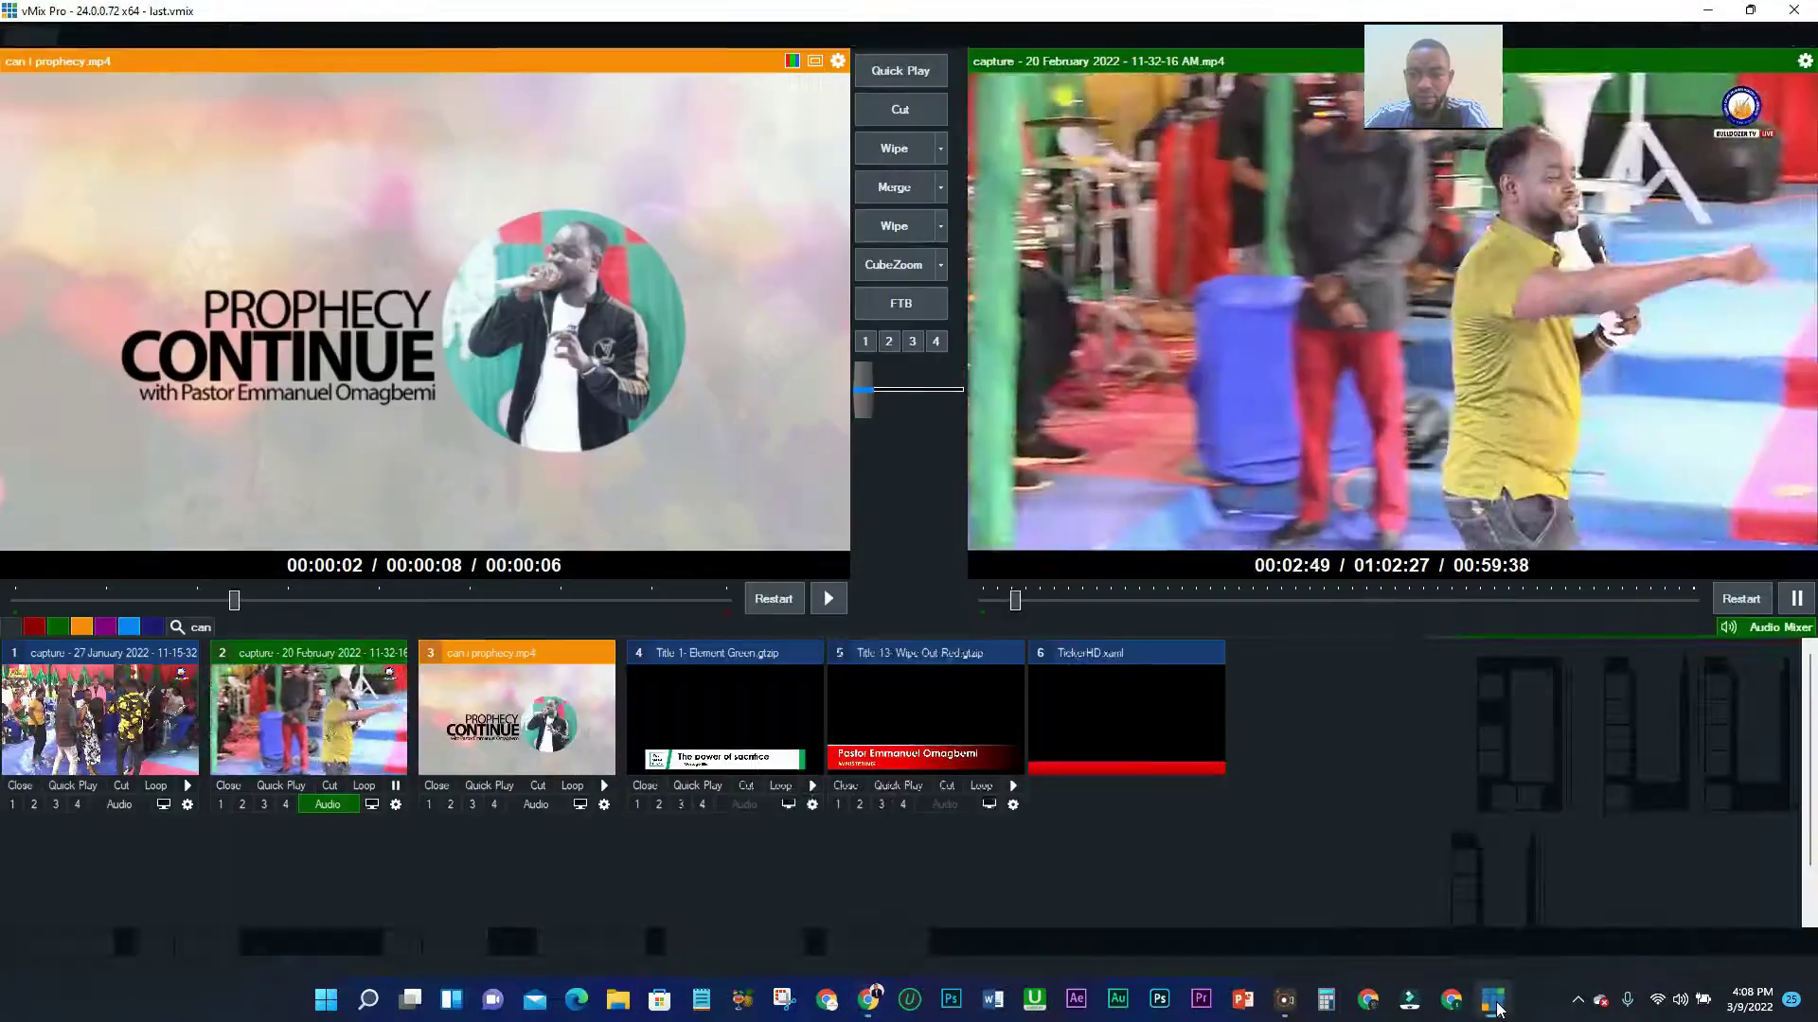
pyautogui.click(879, 1001)
# Trigger the cut, merge and fade web shortcuts again to switch between the preview and output videos.
pyautogui.click(1330, 434)
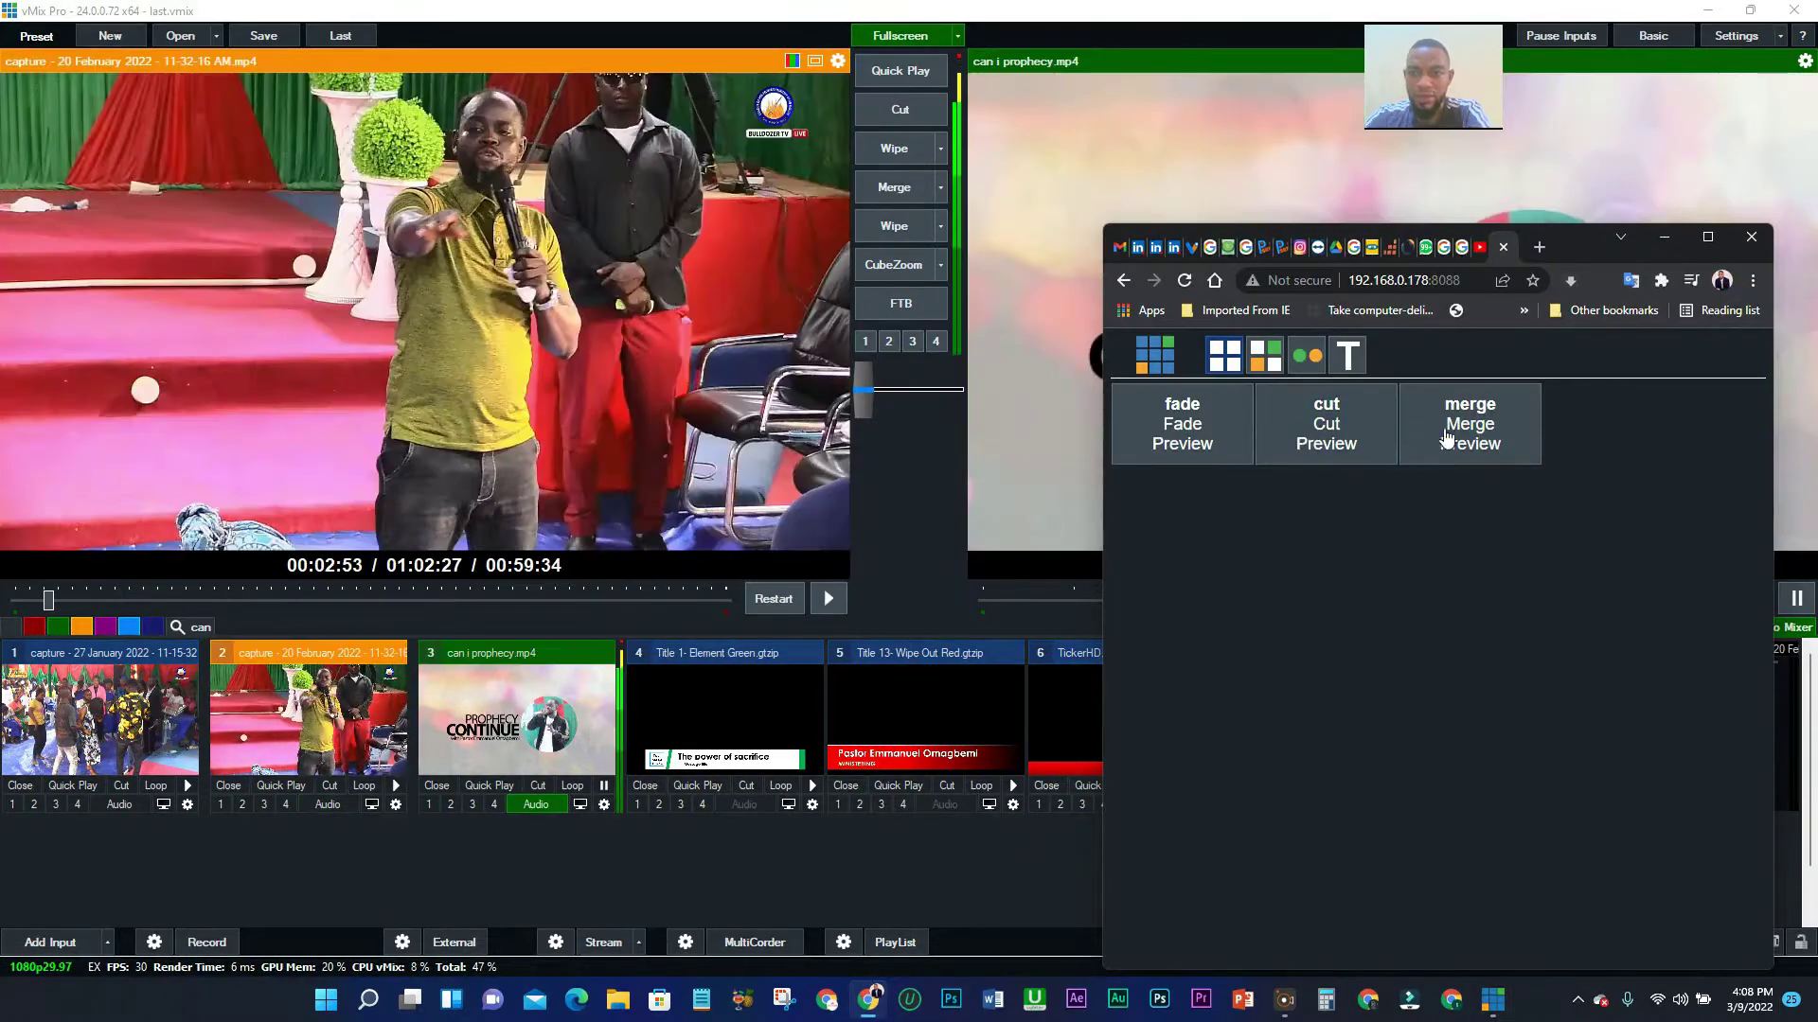
pyautogui.click(1445, 436)
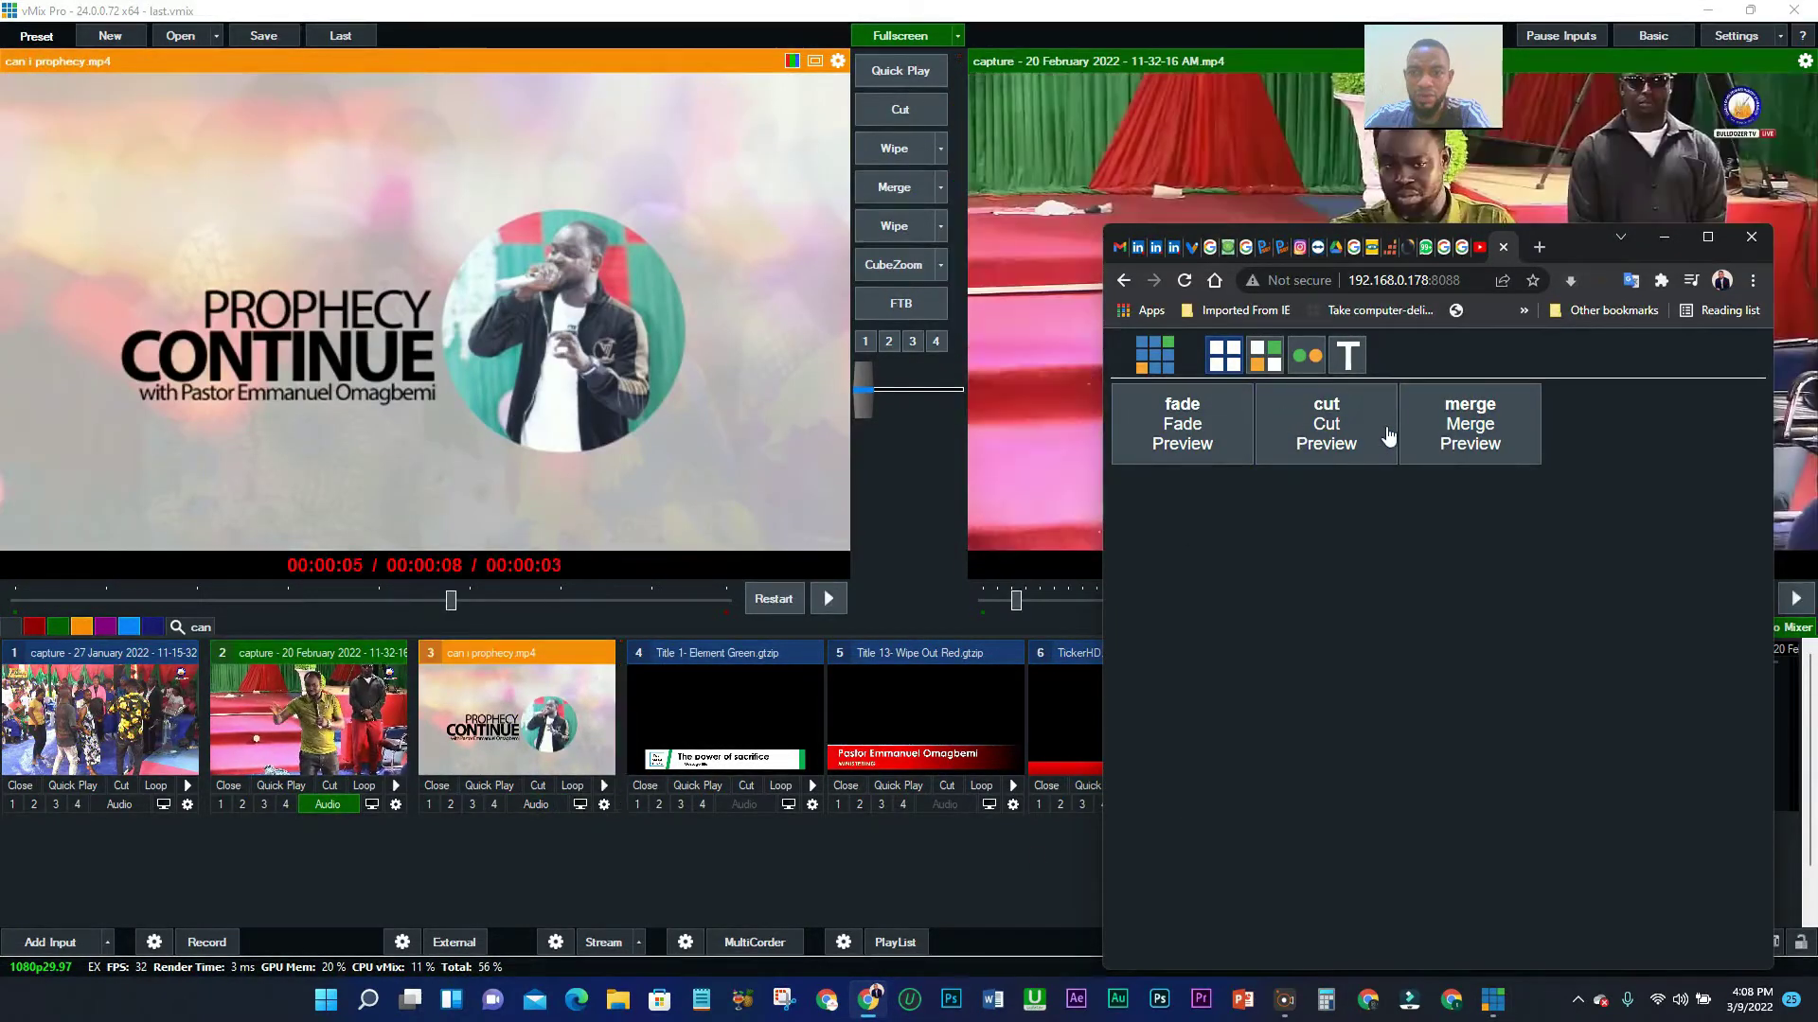
pyautogui.click(1227, 422)
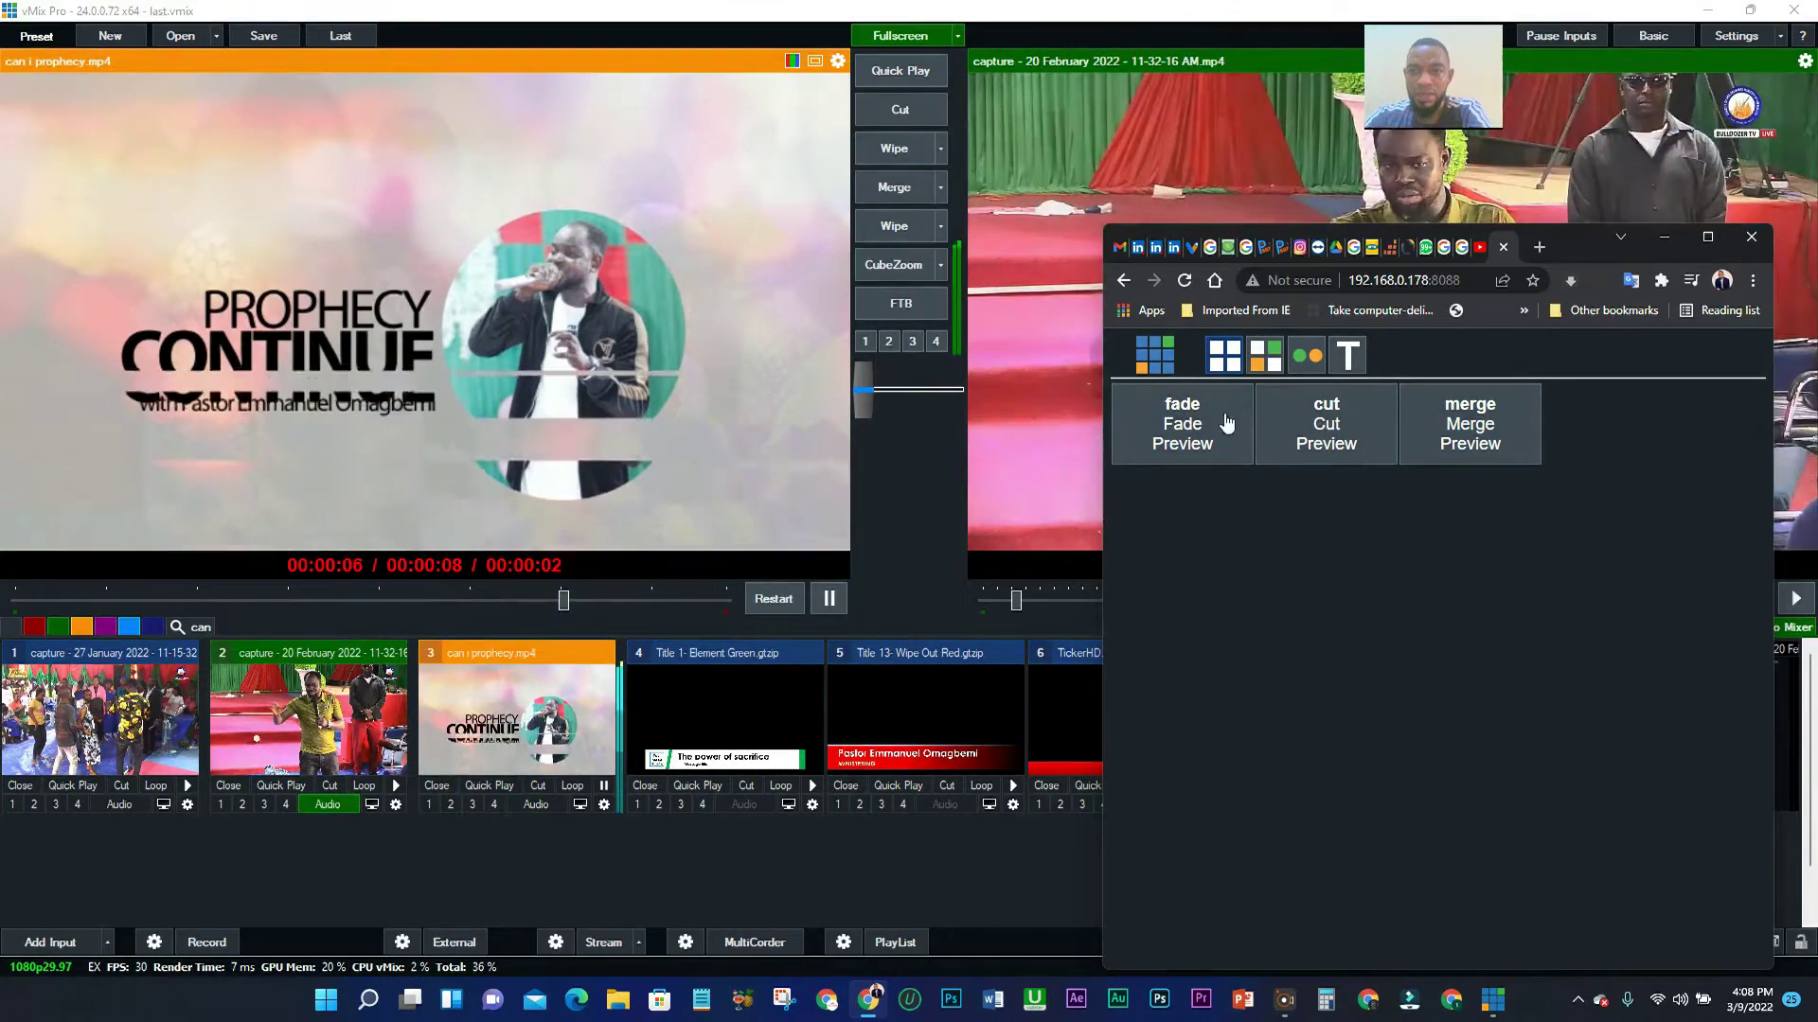
pyautogui.click(1238, 442)
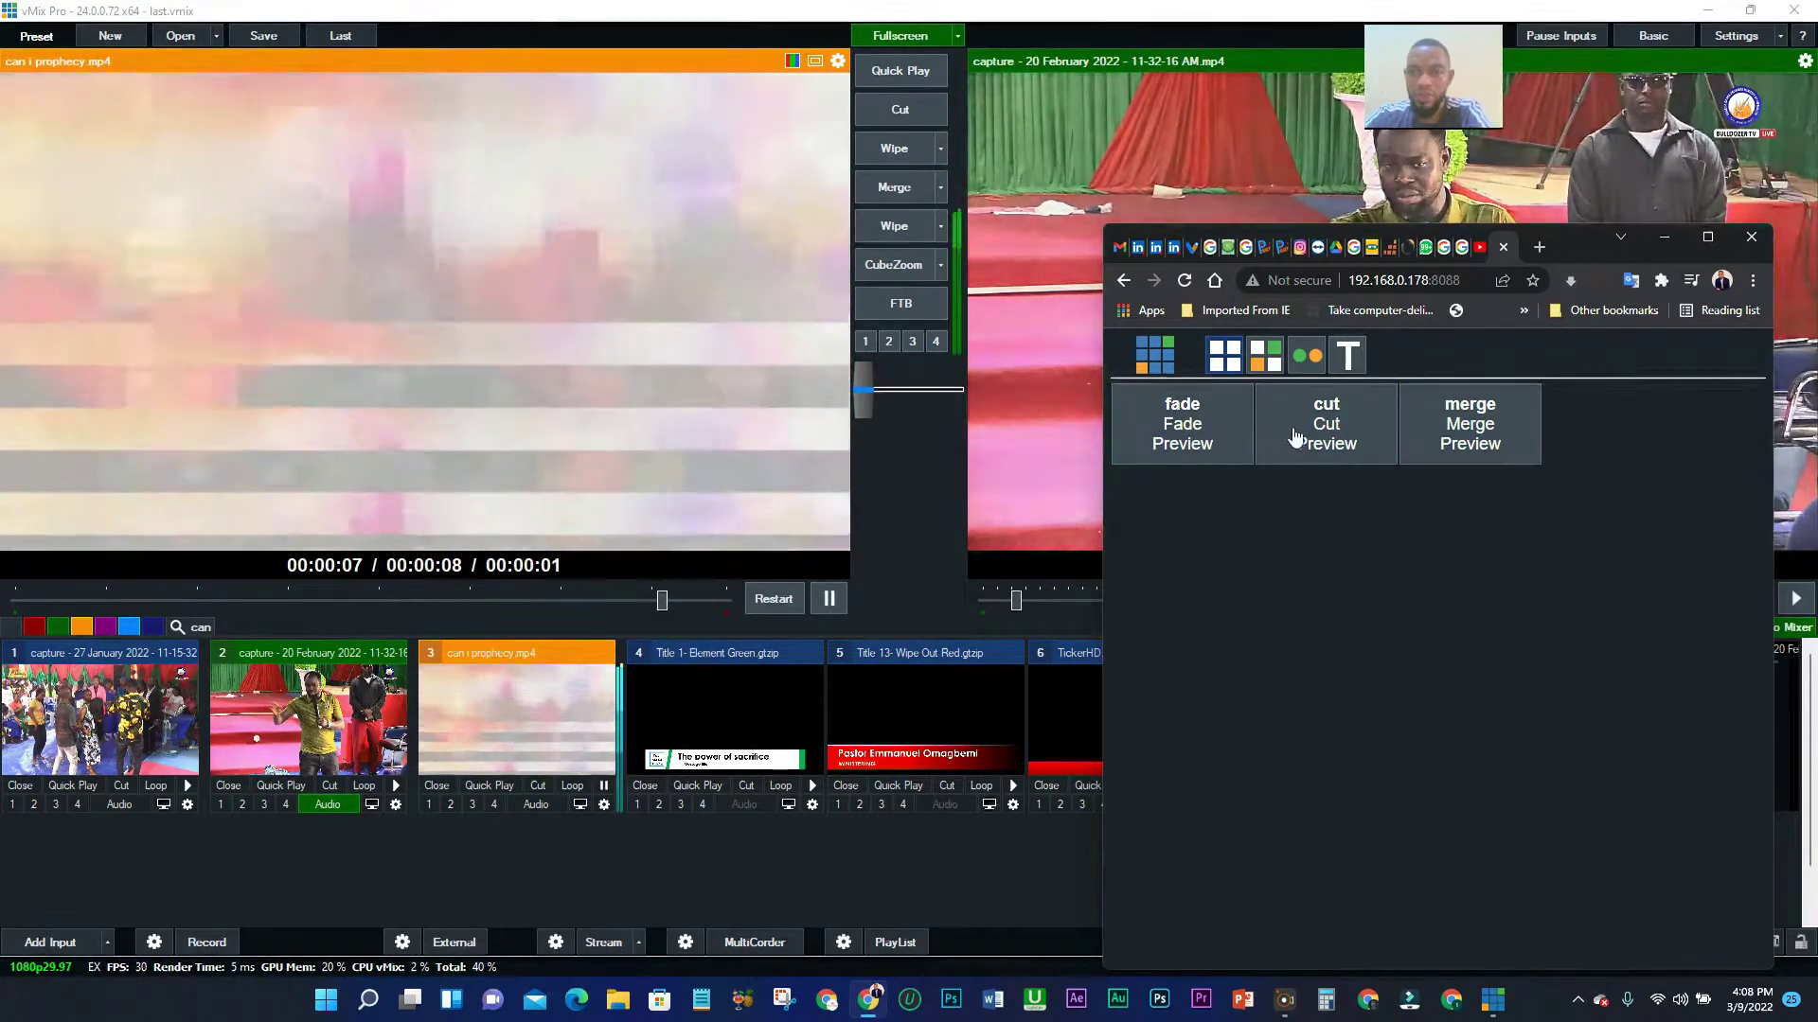
pyautogui.click(1229, 441)
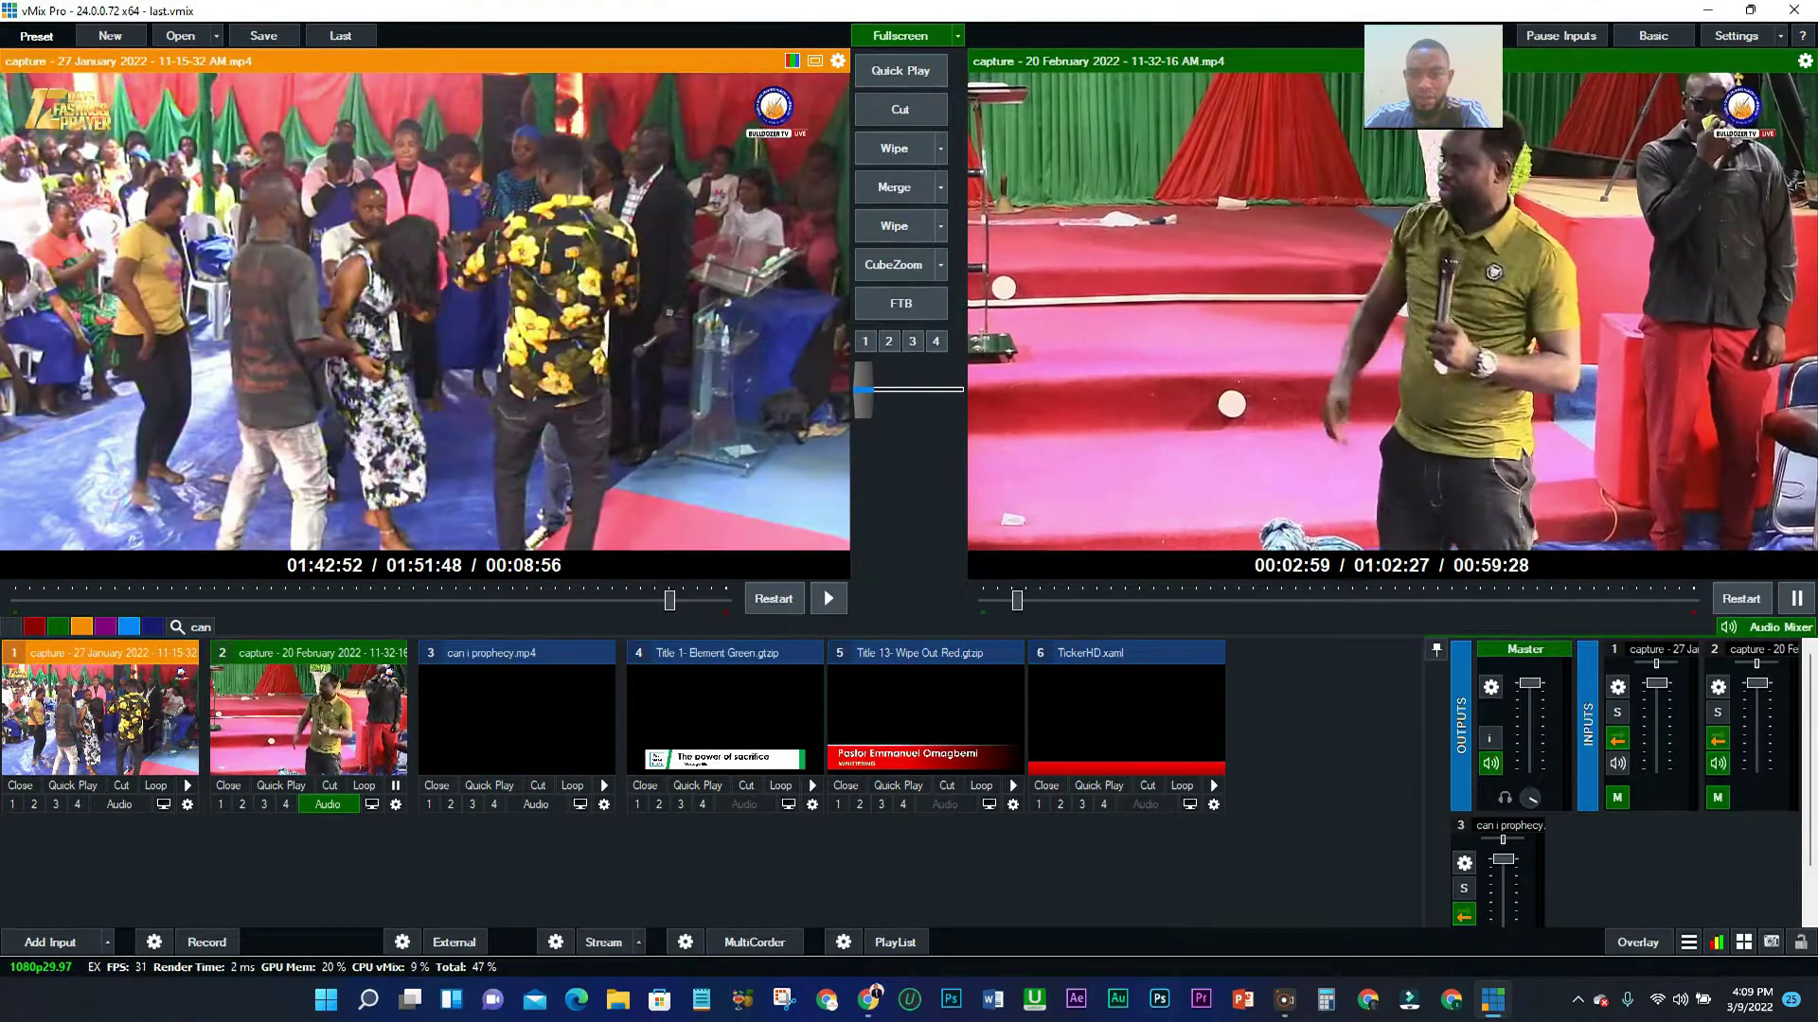
# Return to the browser, open the web controller page with the input grid, and set the output to V1.
pyautogui.hotkey('alt', 'Tab')
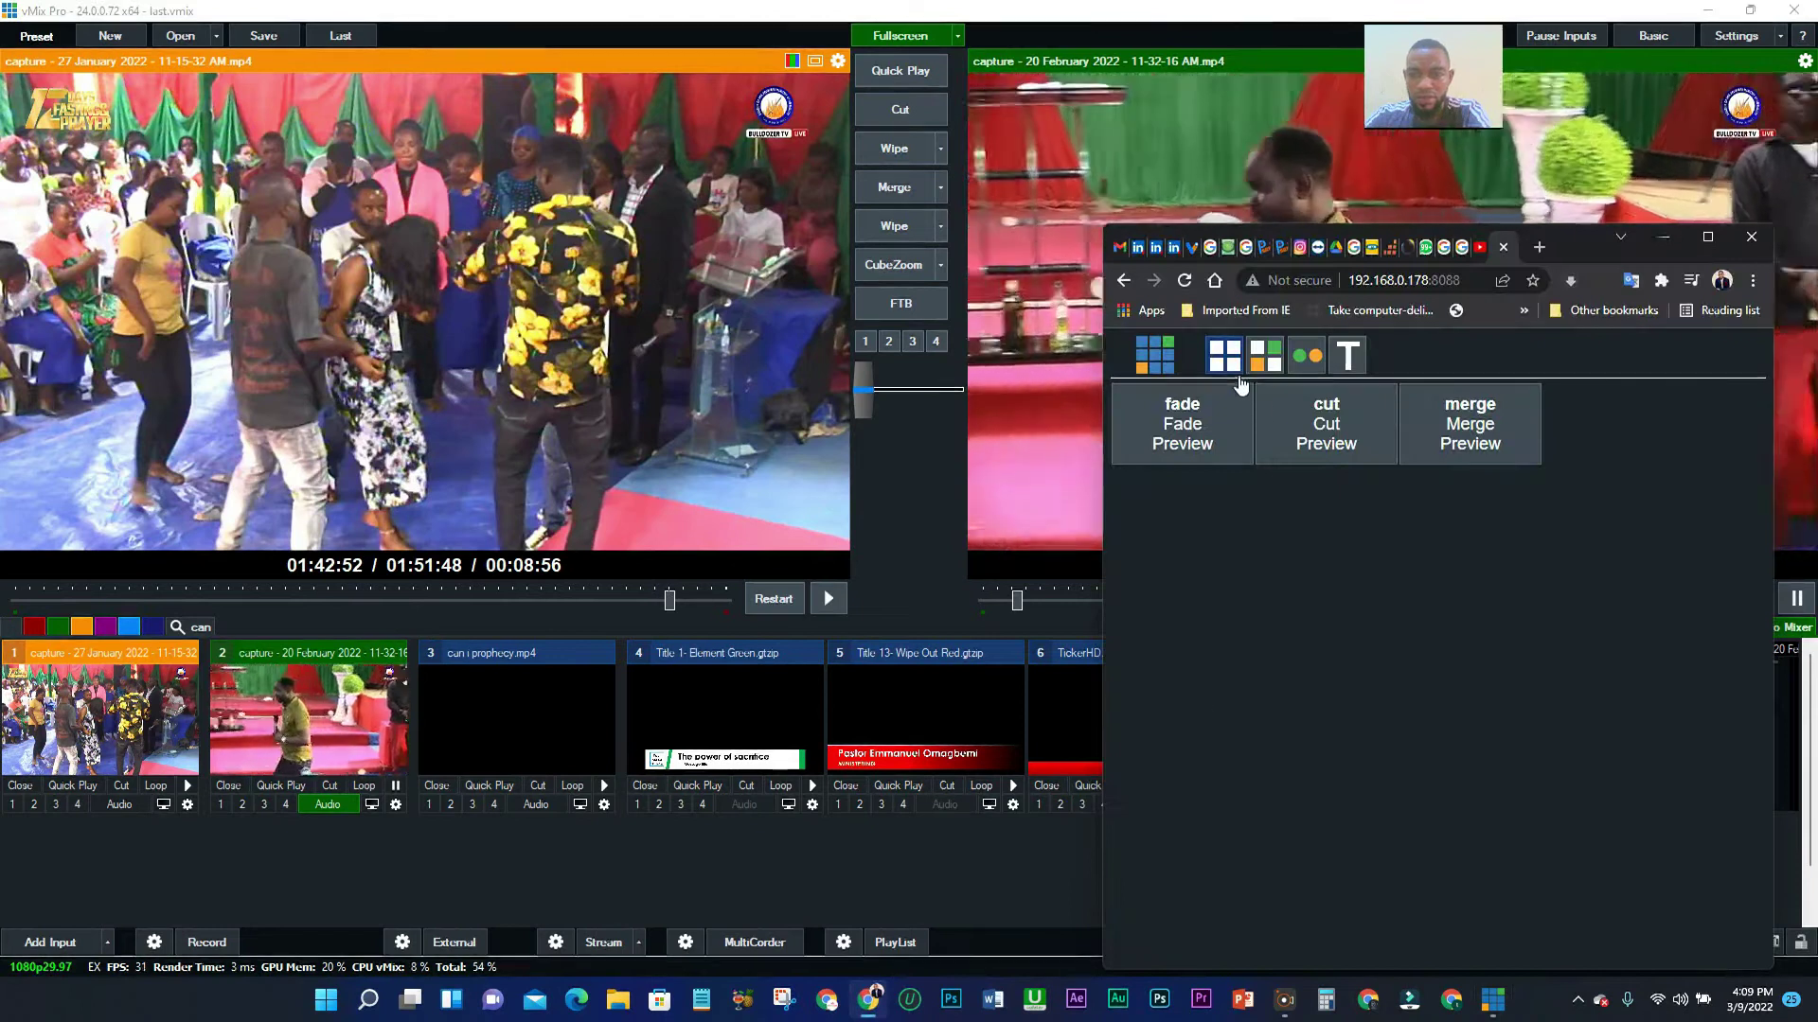
pyautogui.click(1266, 357)
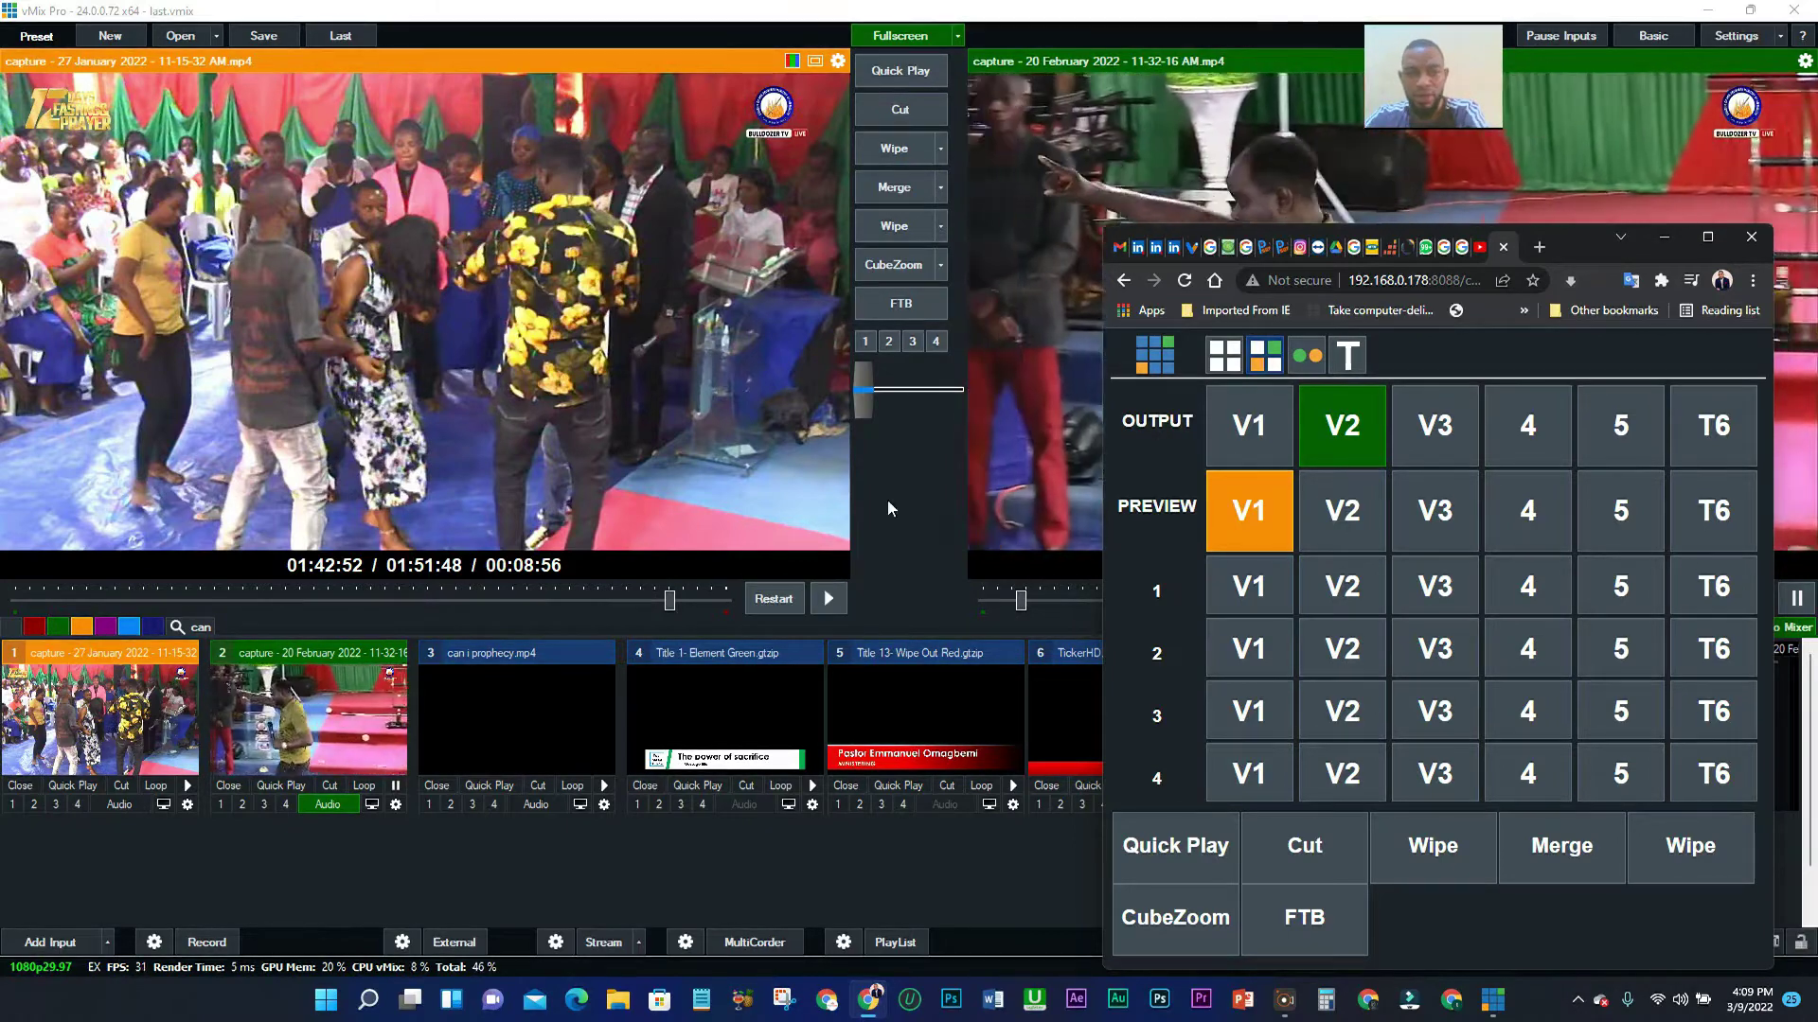
pyautogui.click(1257, 437)
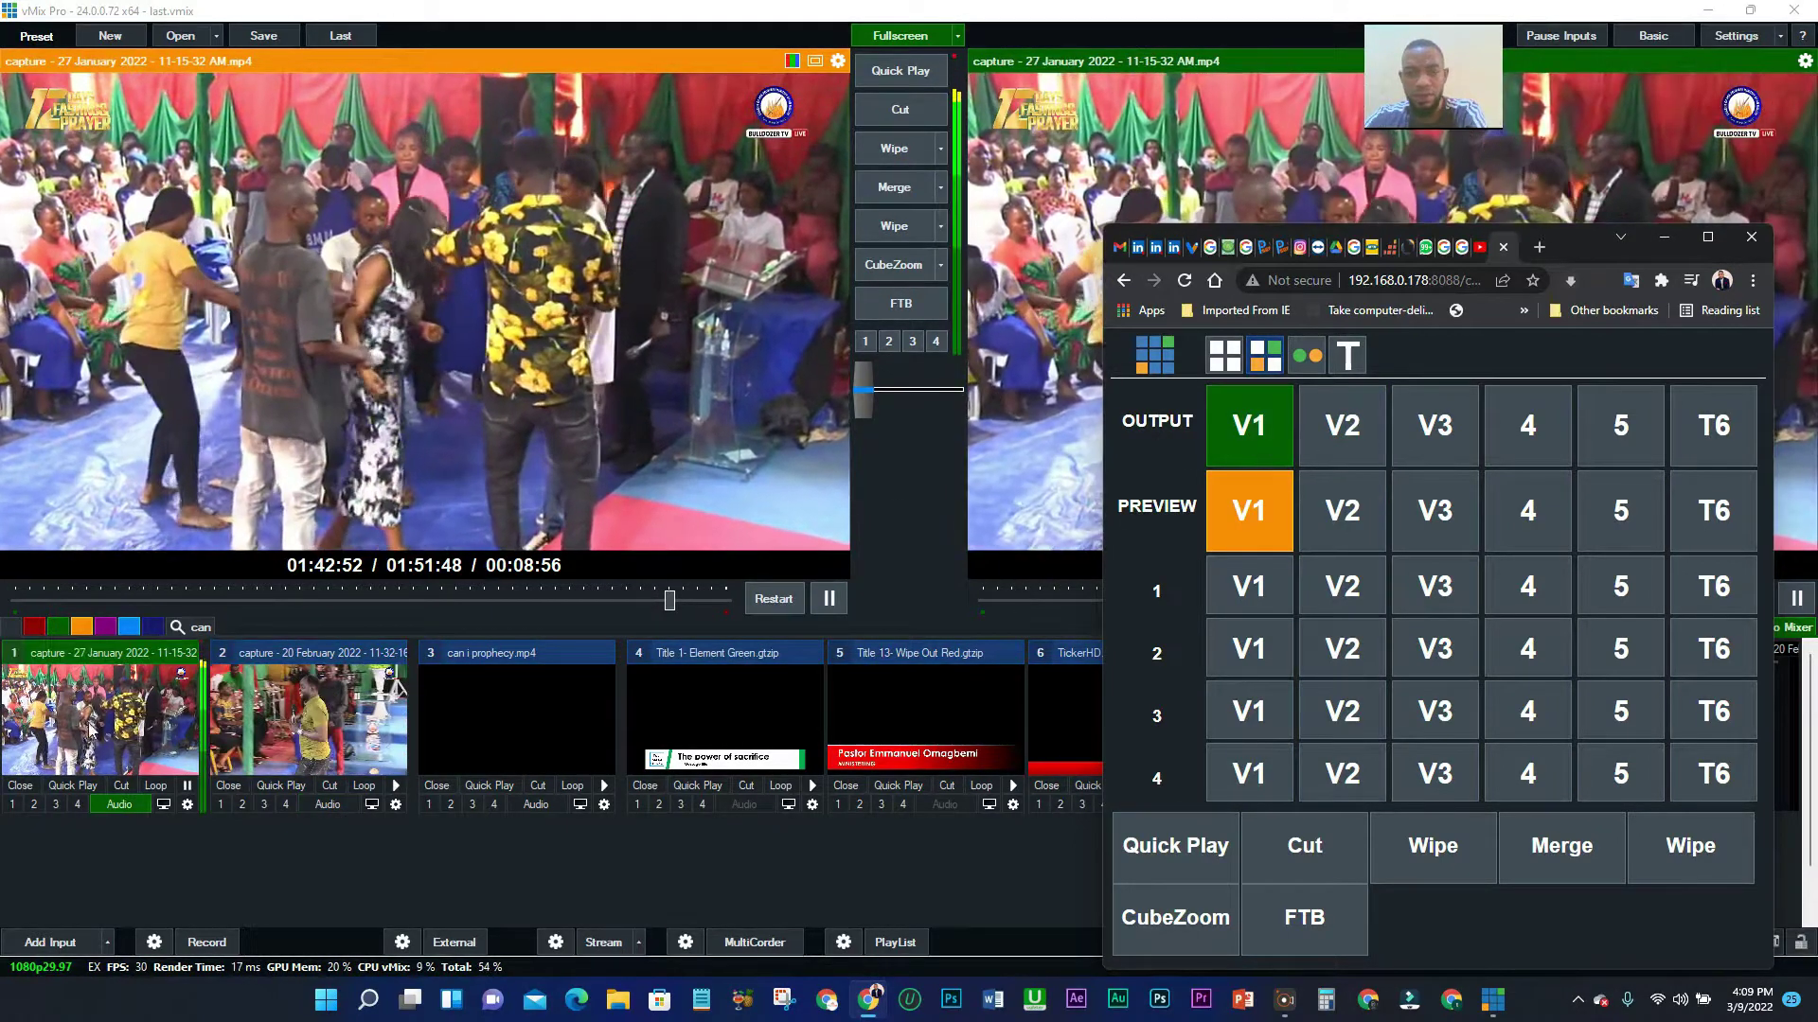
# Switch the controller's output row to V2, to V3 and back to V1.
pyautogui.click(1337, 433)
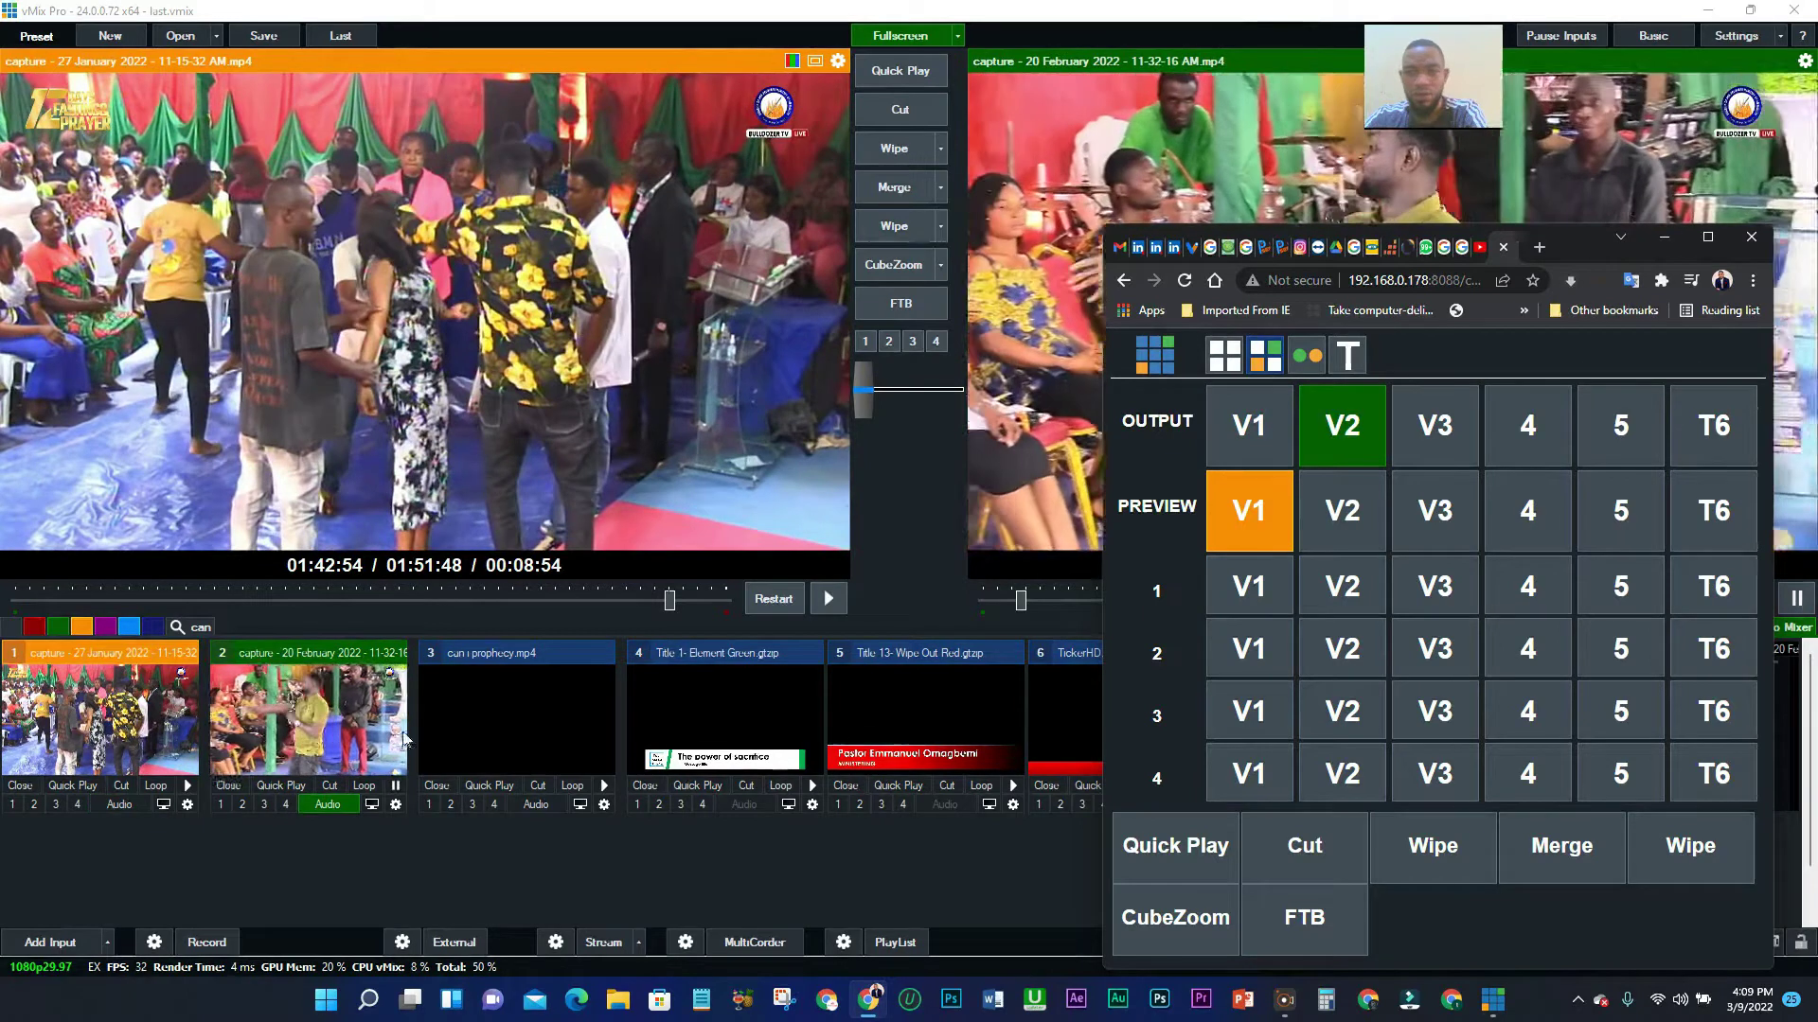
pyautogui.click(1416, 438)
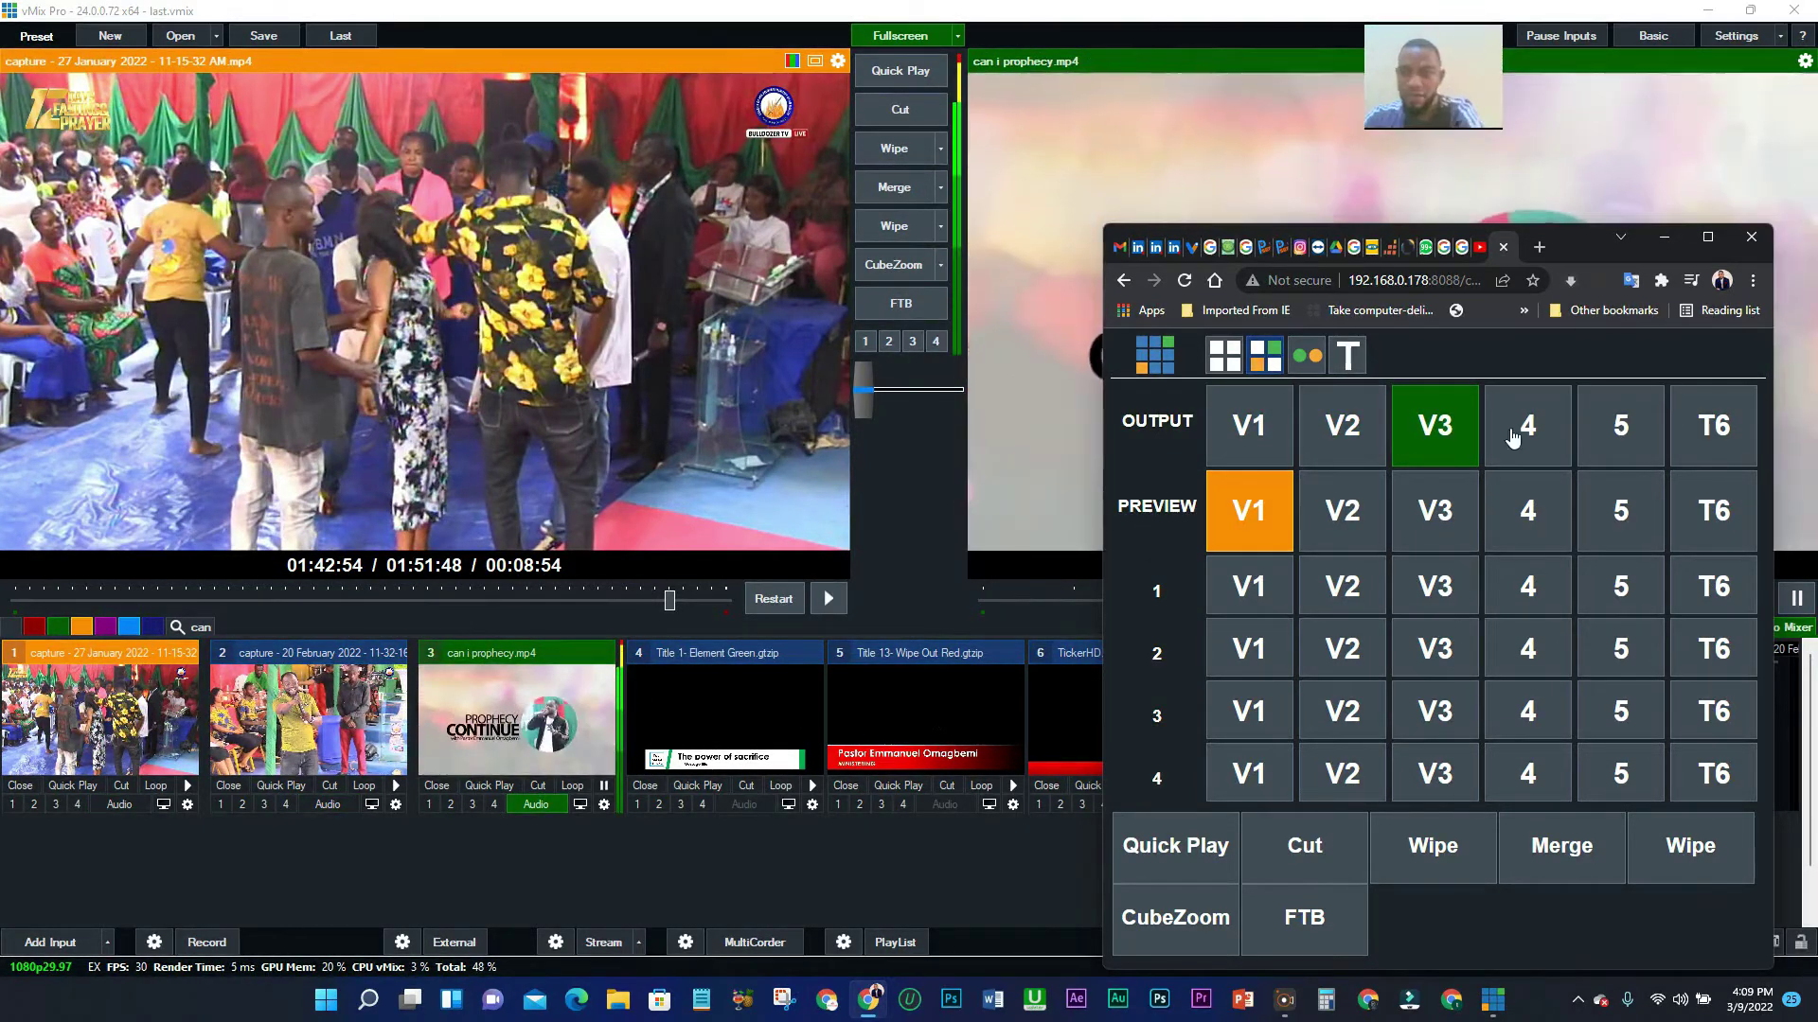
pyautogui.click(1257, 450)
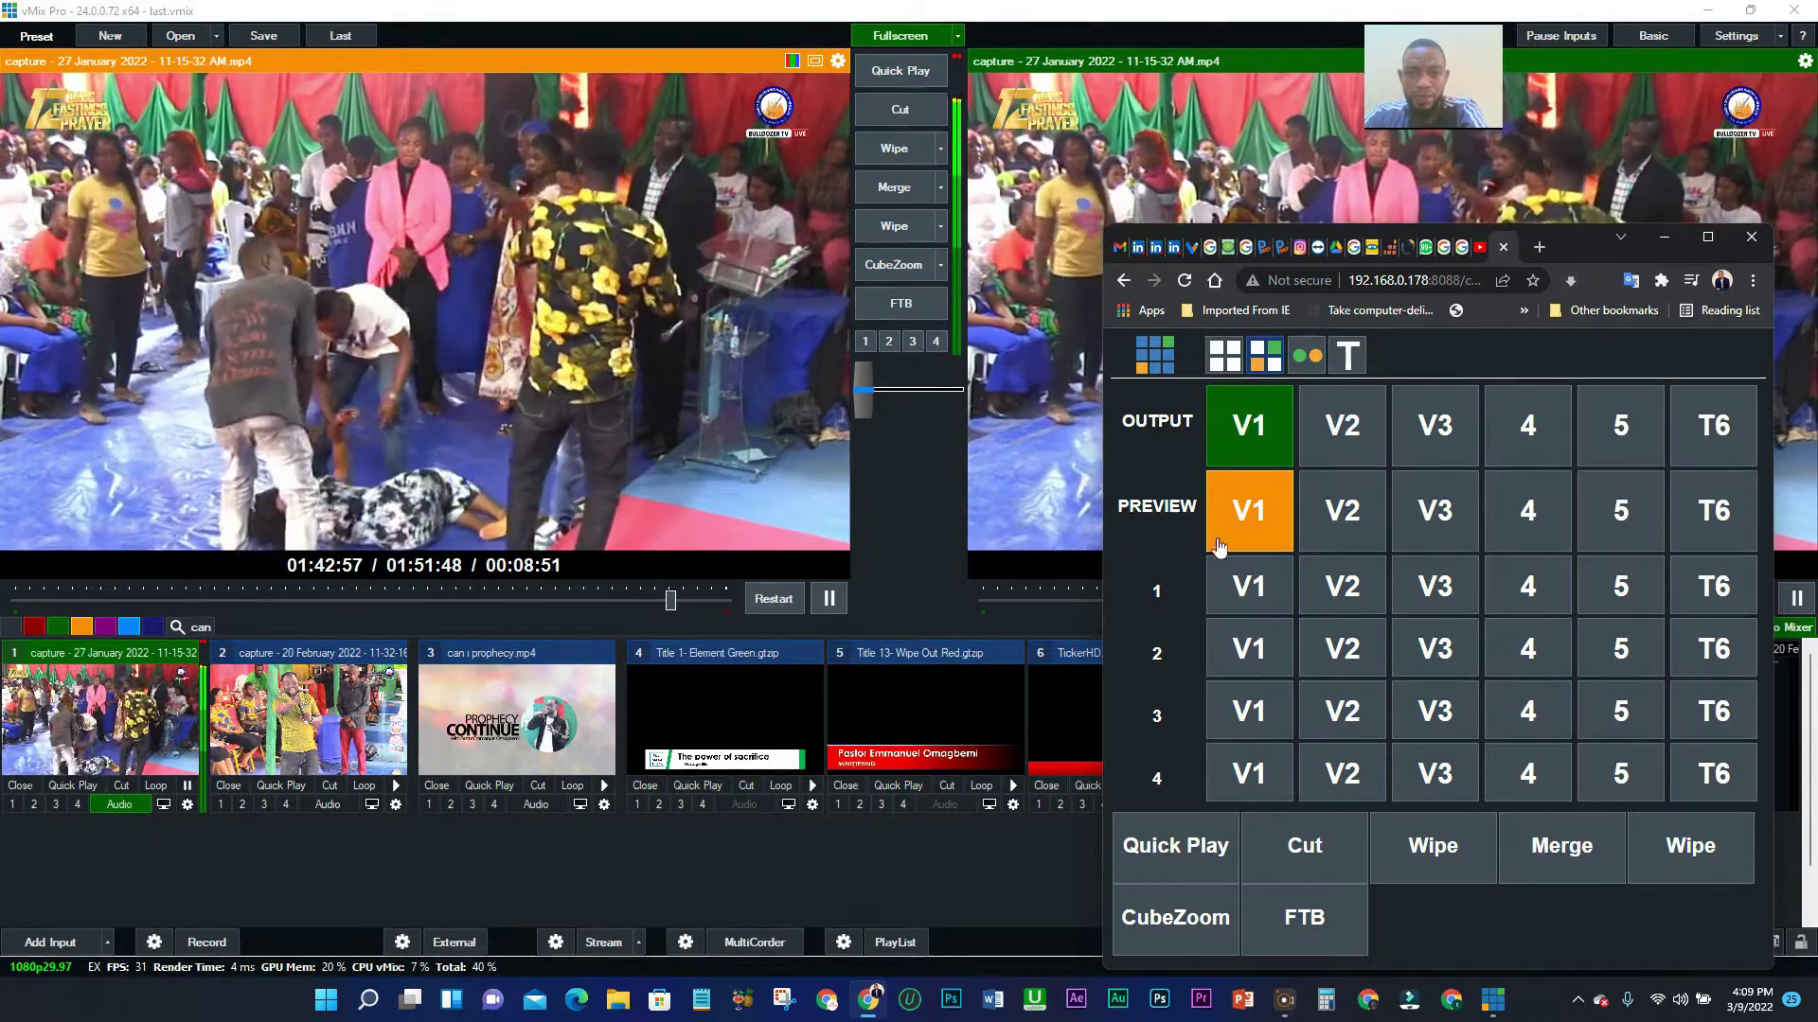
# Set the preview to V2 in the web controller, mute input 1's audio in vMix, and return to the browser.
pyautogui.click(1318, 516)
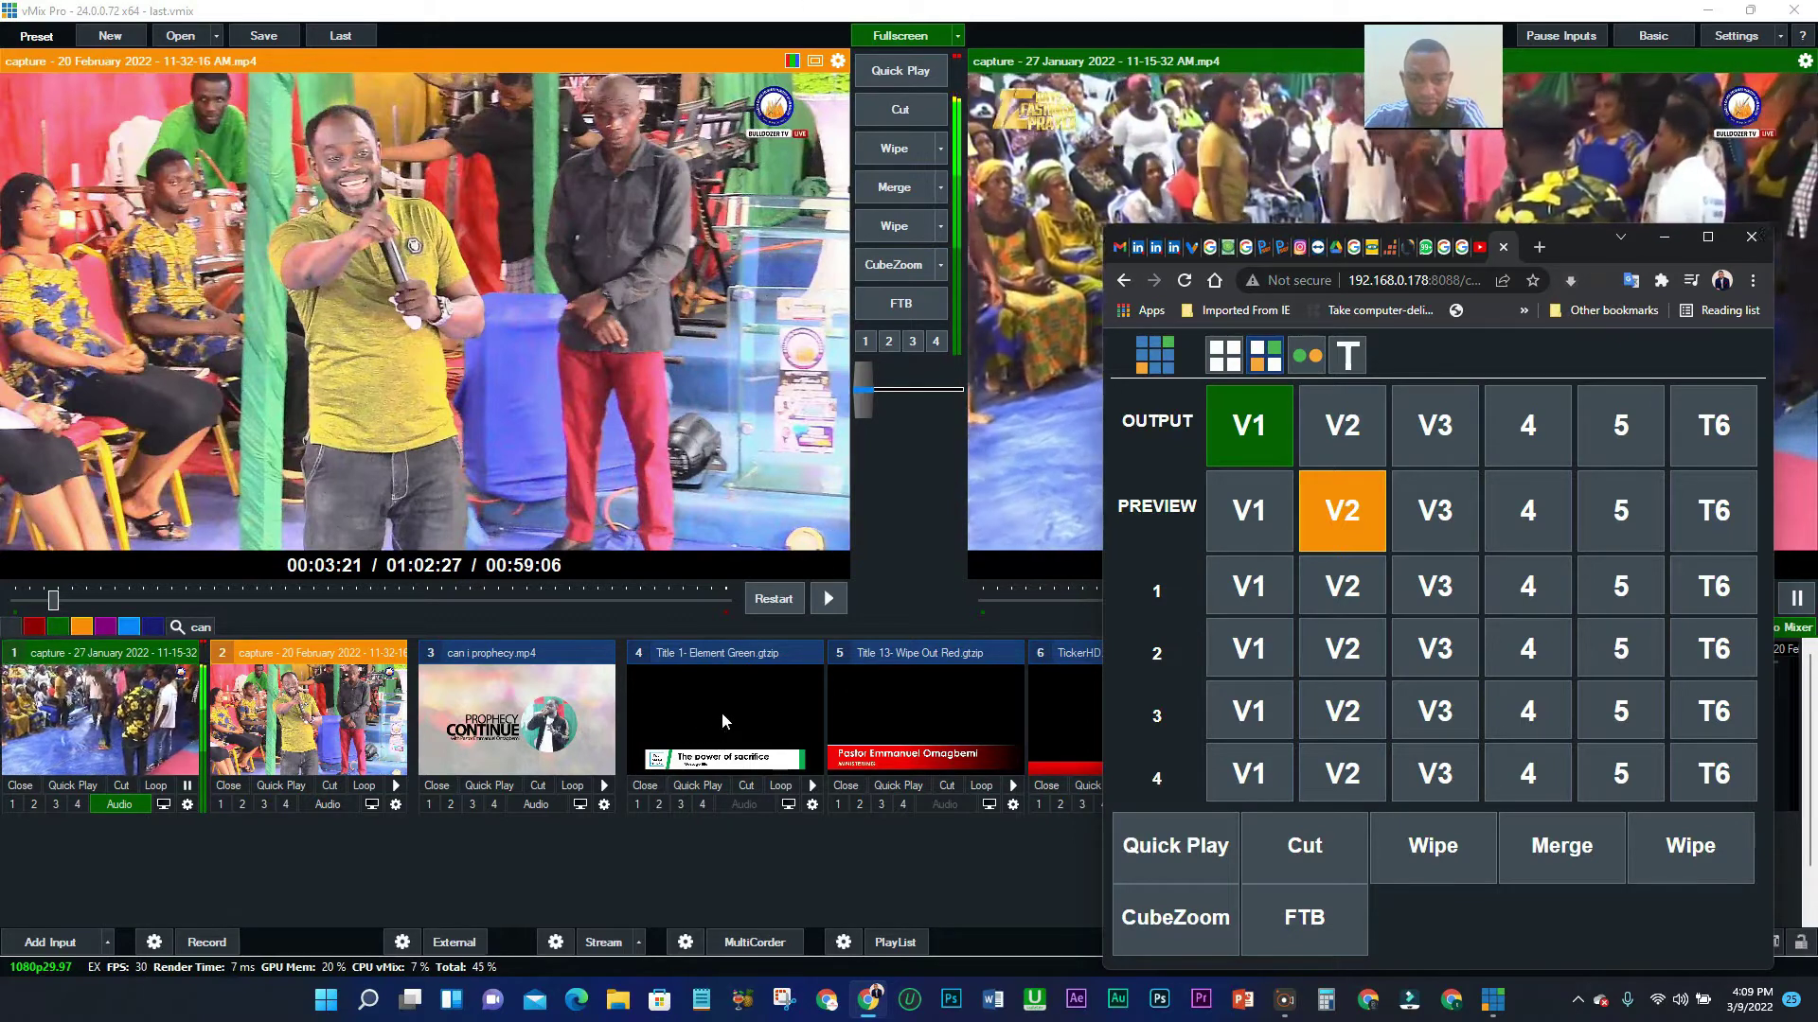
pyautogui.click(132, 807)
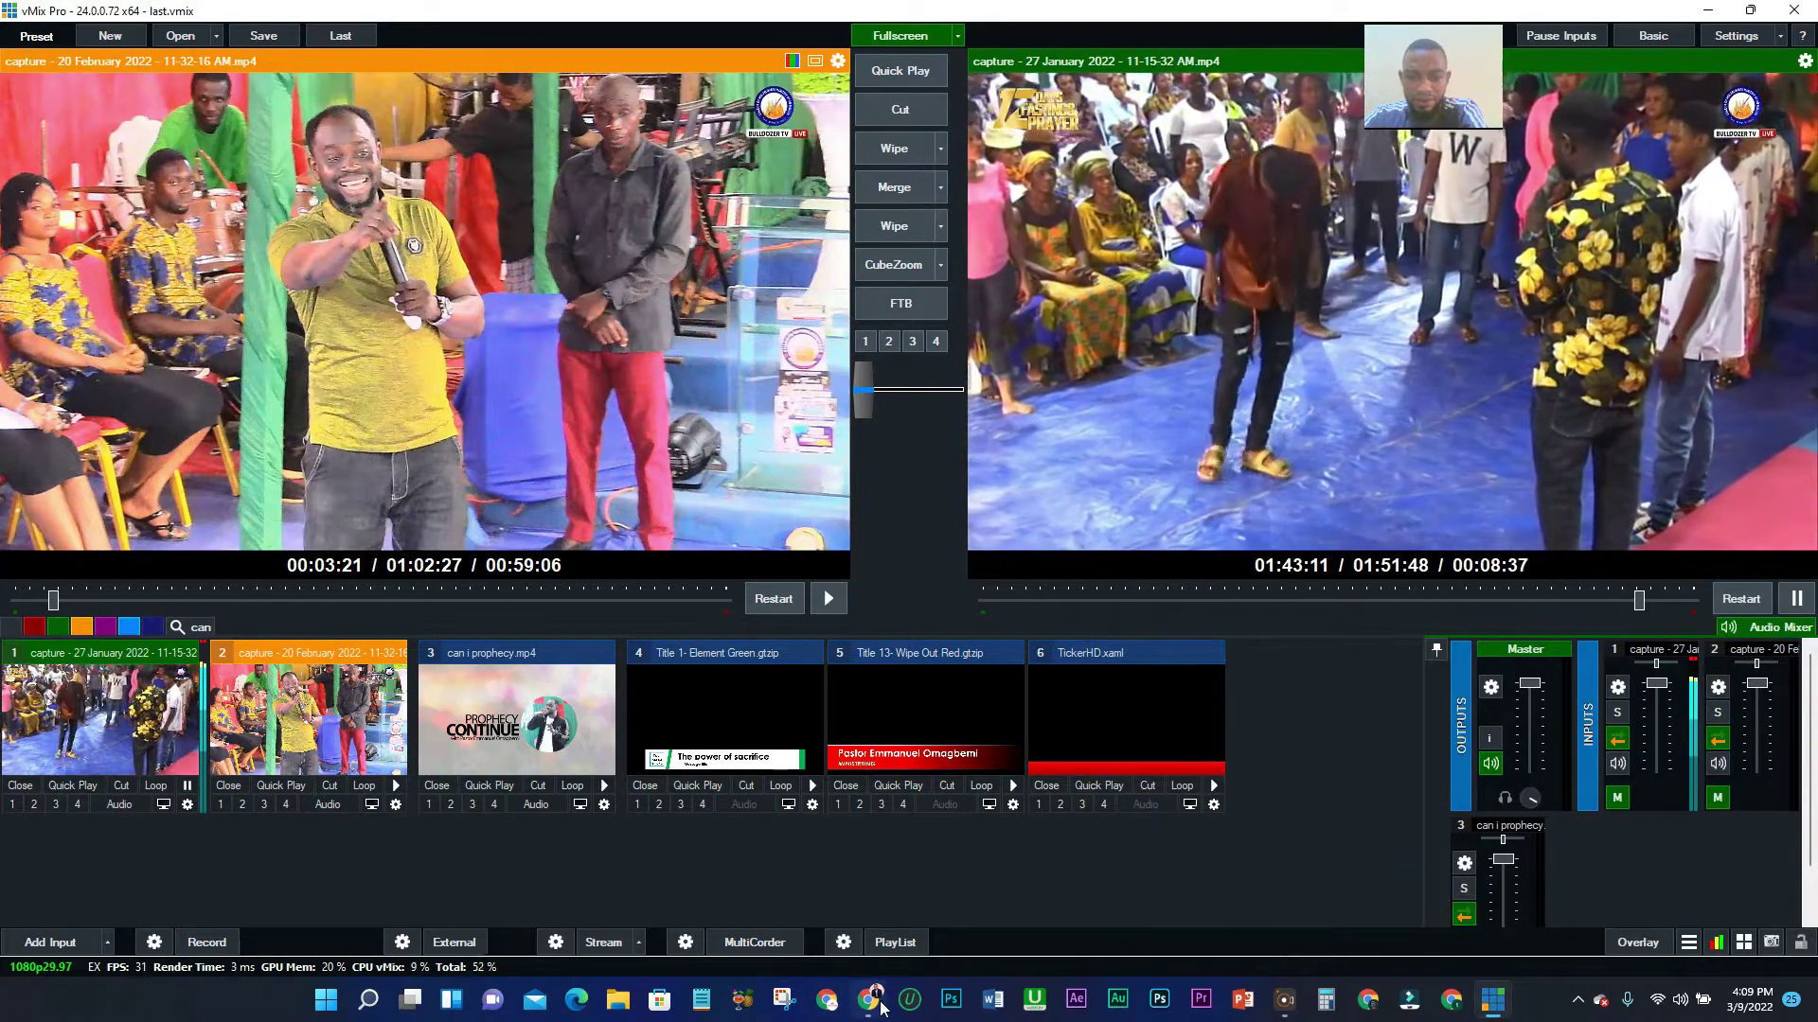
pyautogui.click(873, 1002)
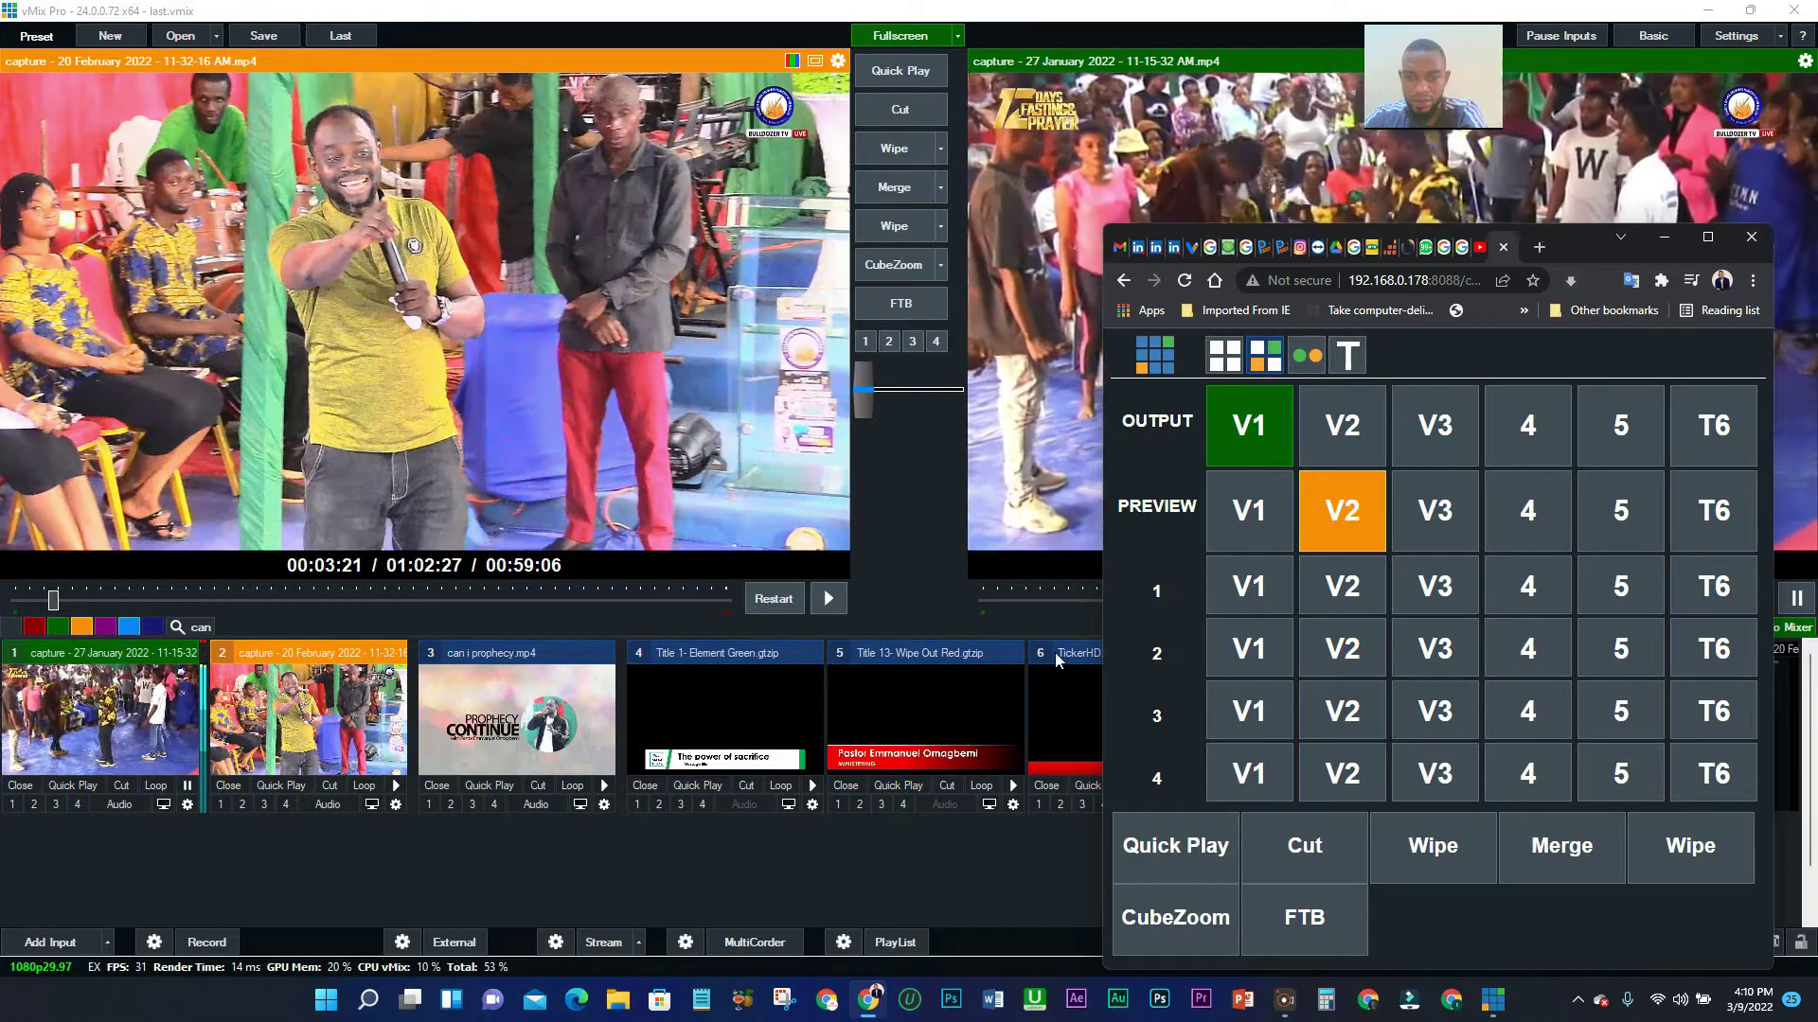
# Load the TickerHD input into the vMix preview, start its playback, and bring the web controller back to the front.
pyautogui.click(1073, 741)
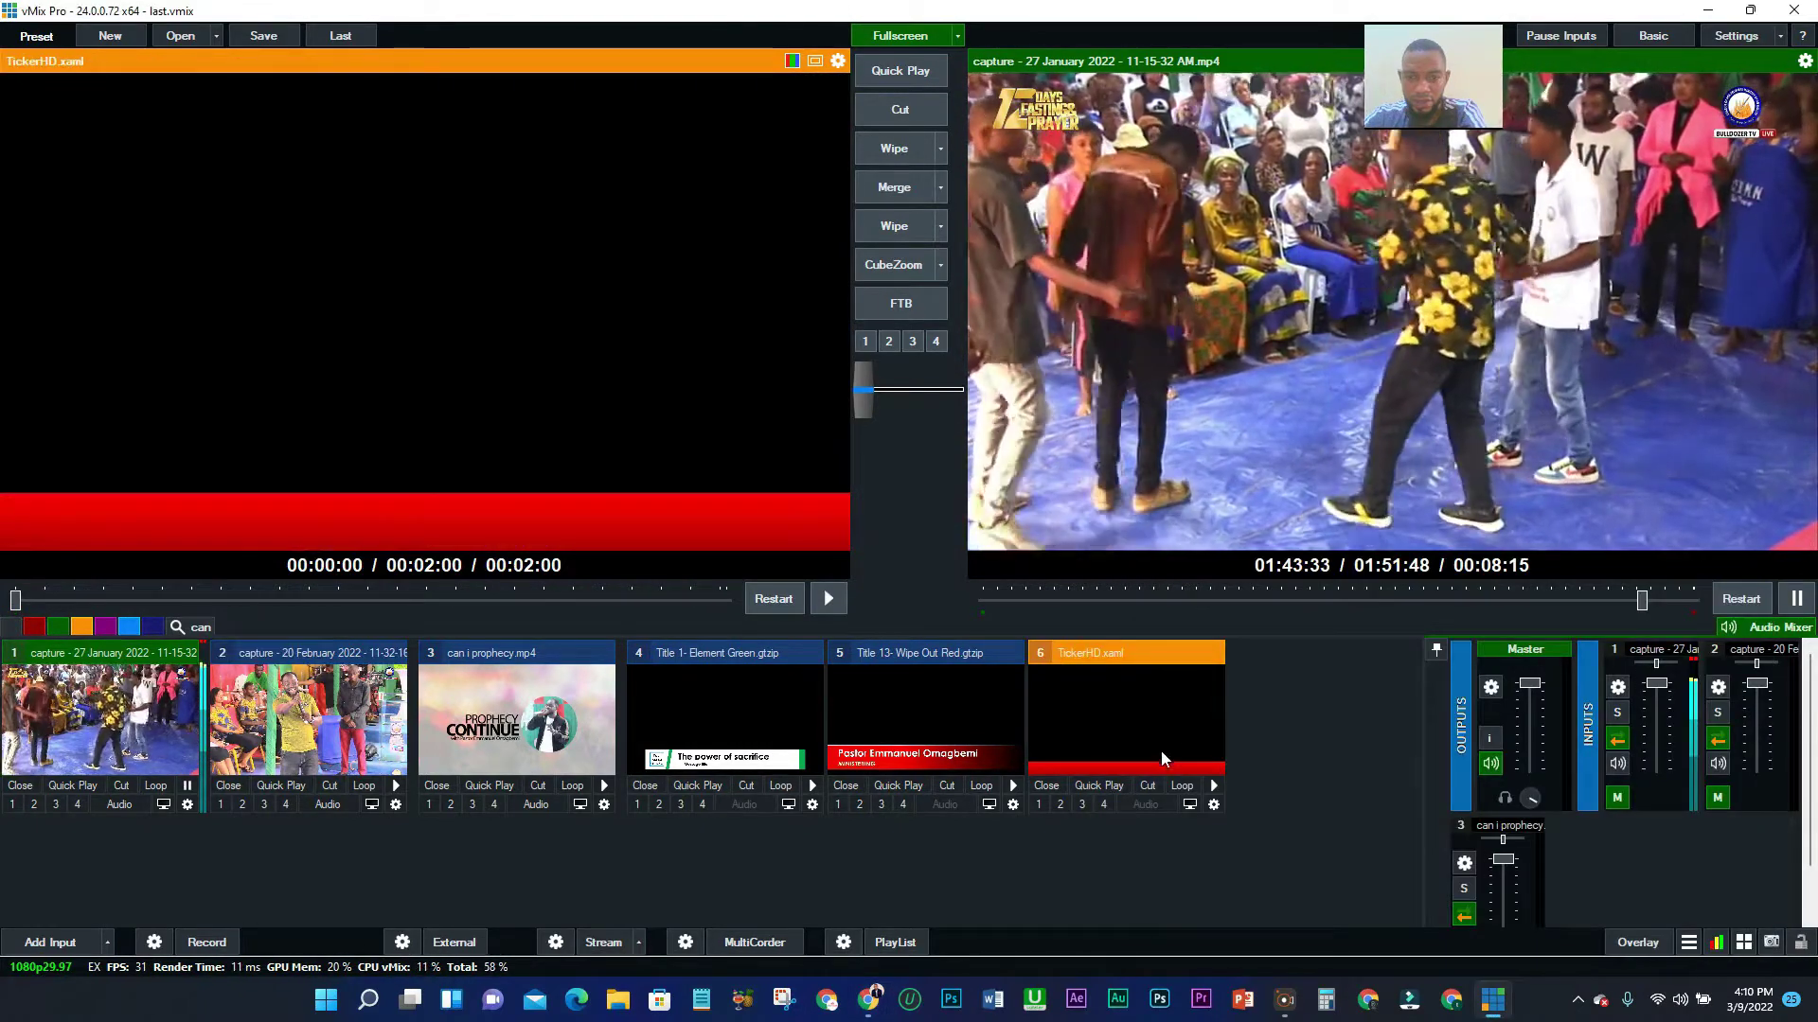
pyautogui.click(1215, 786)
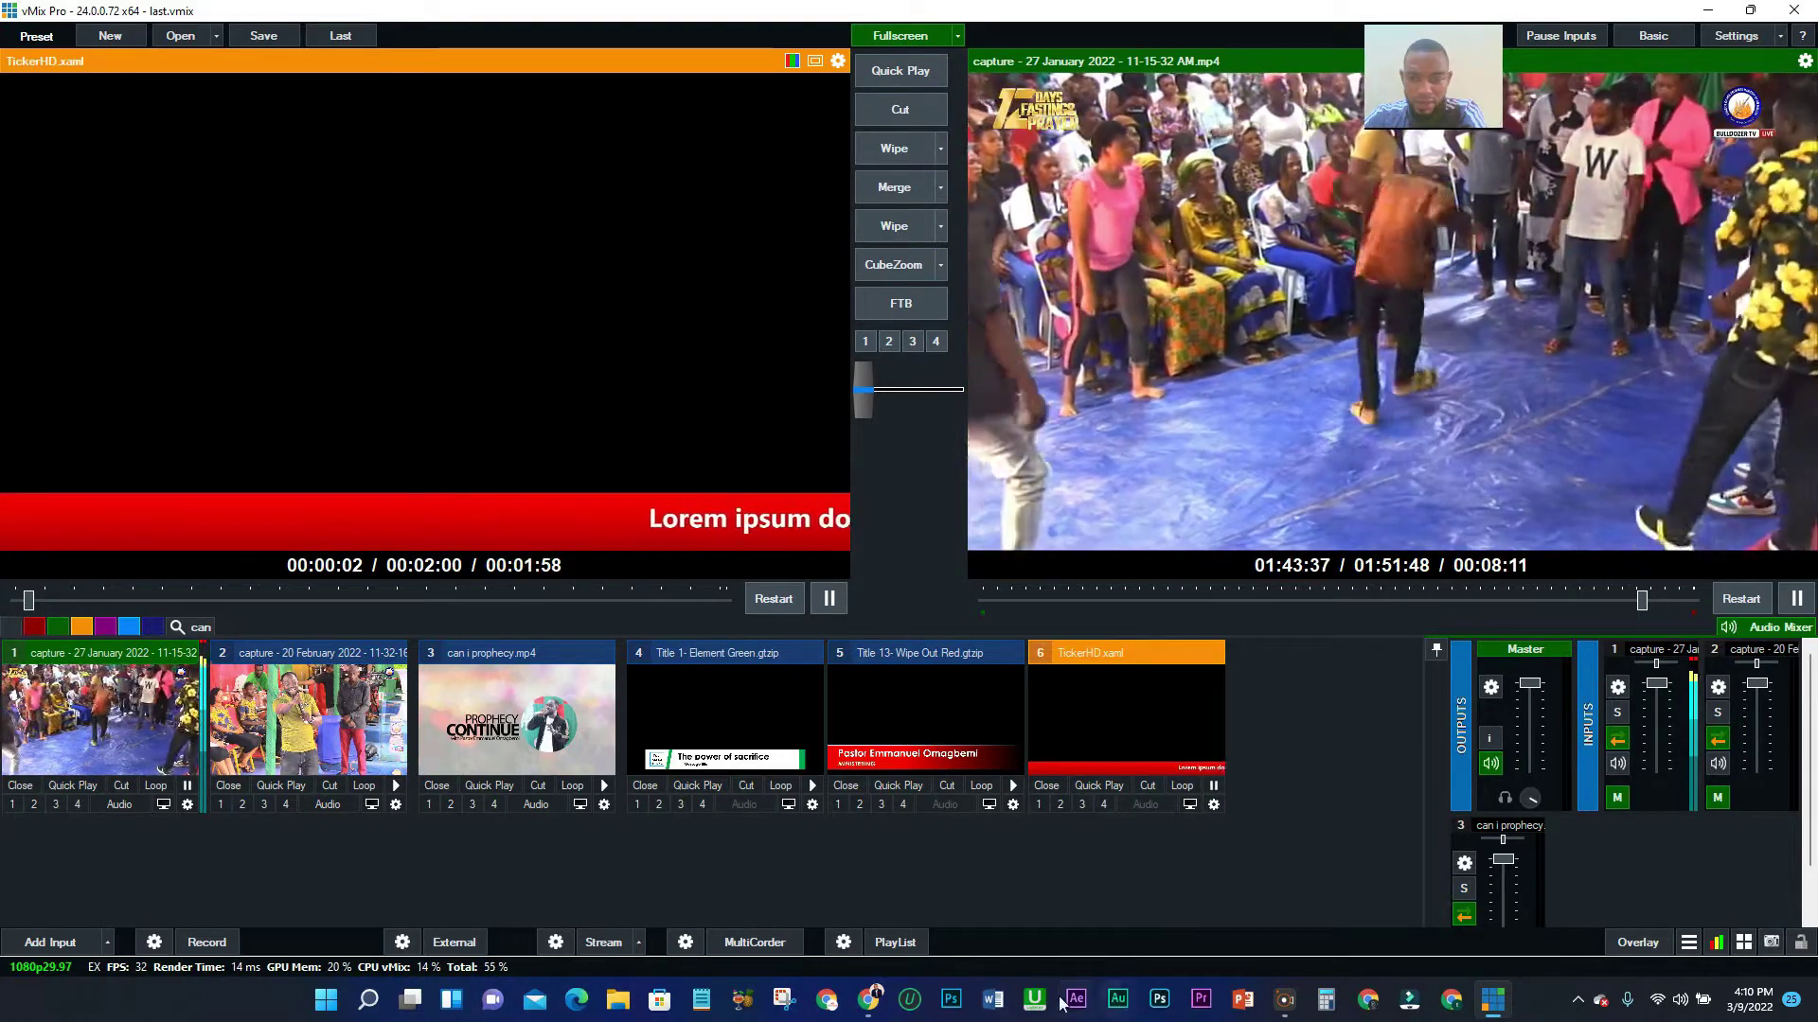
pyautogui.click(868, 999)
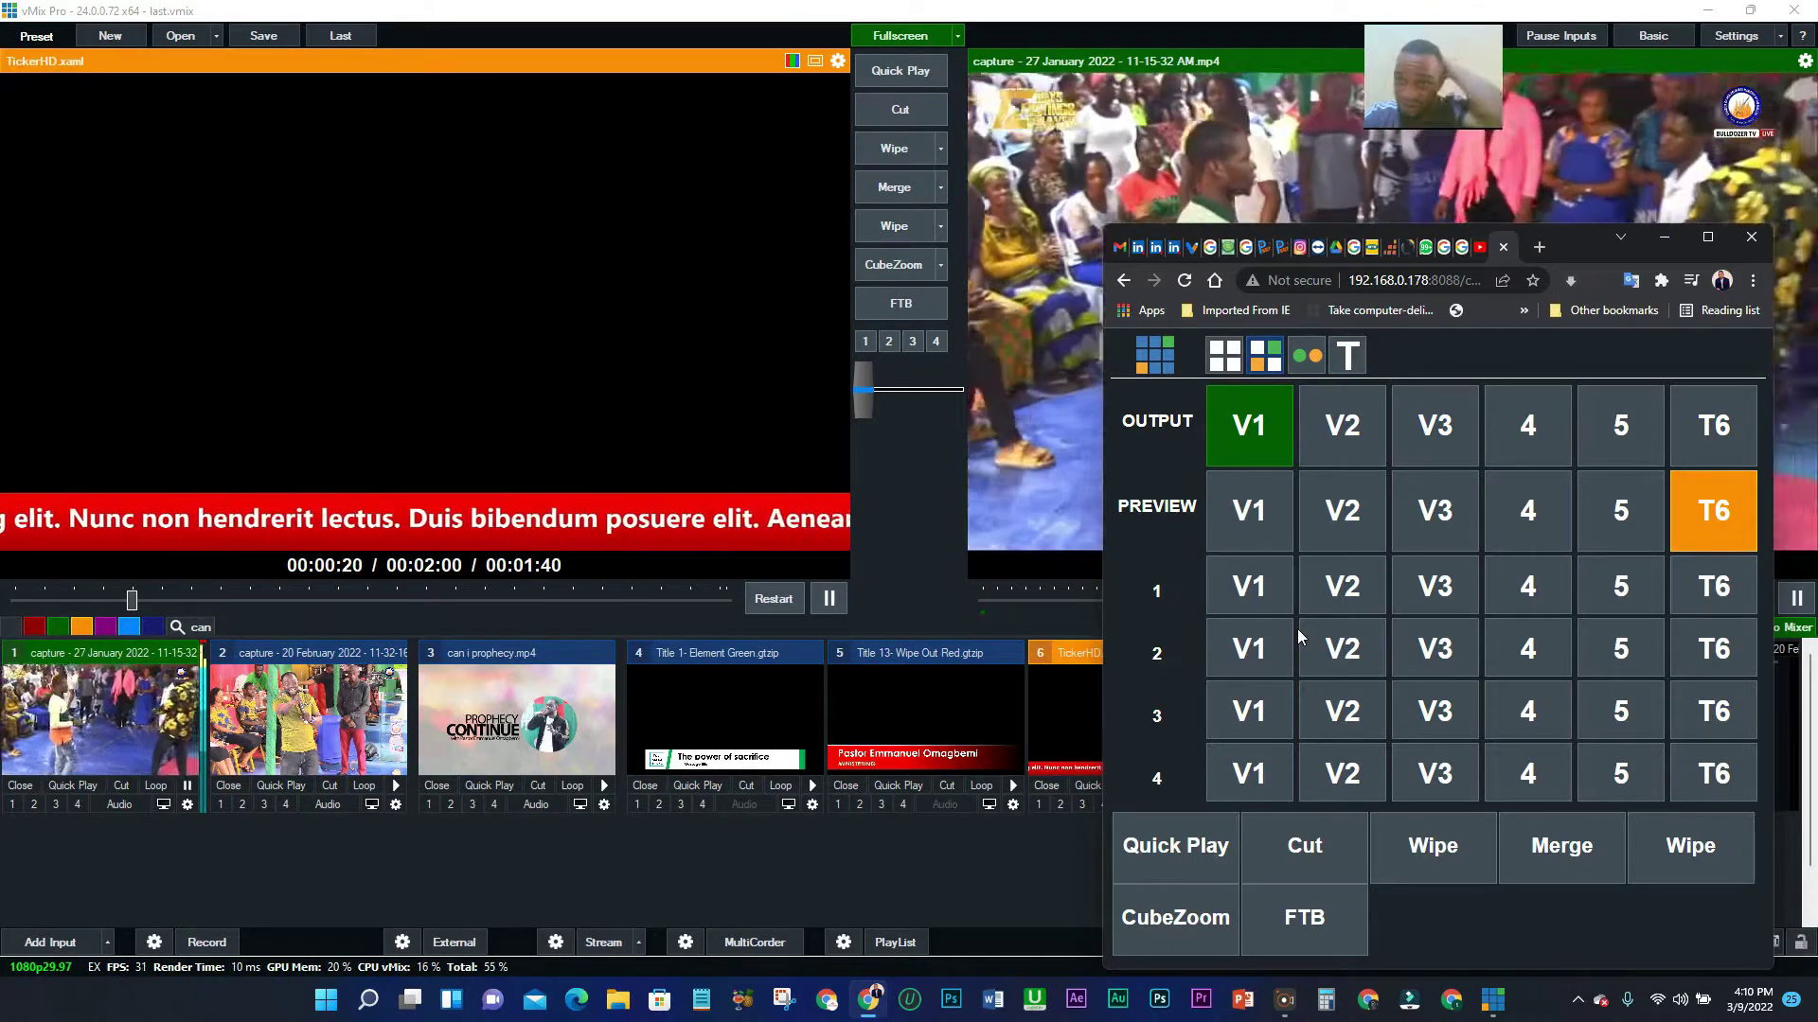
# Trigger the Quick Play and Cut transitions from the web controller to swap the ticker and V1 between preview and output.
pyautogui.click(1231, 862)
pyautogui.click(1303, 852)
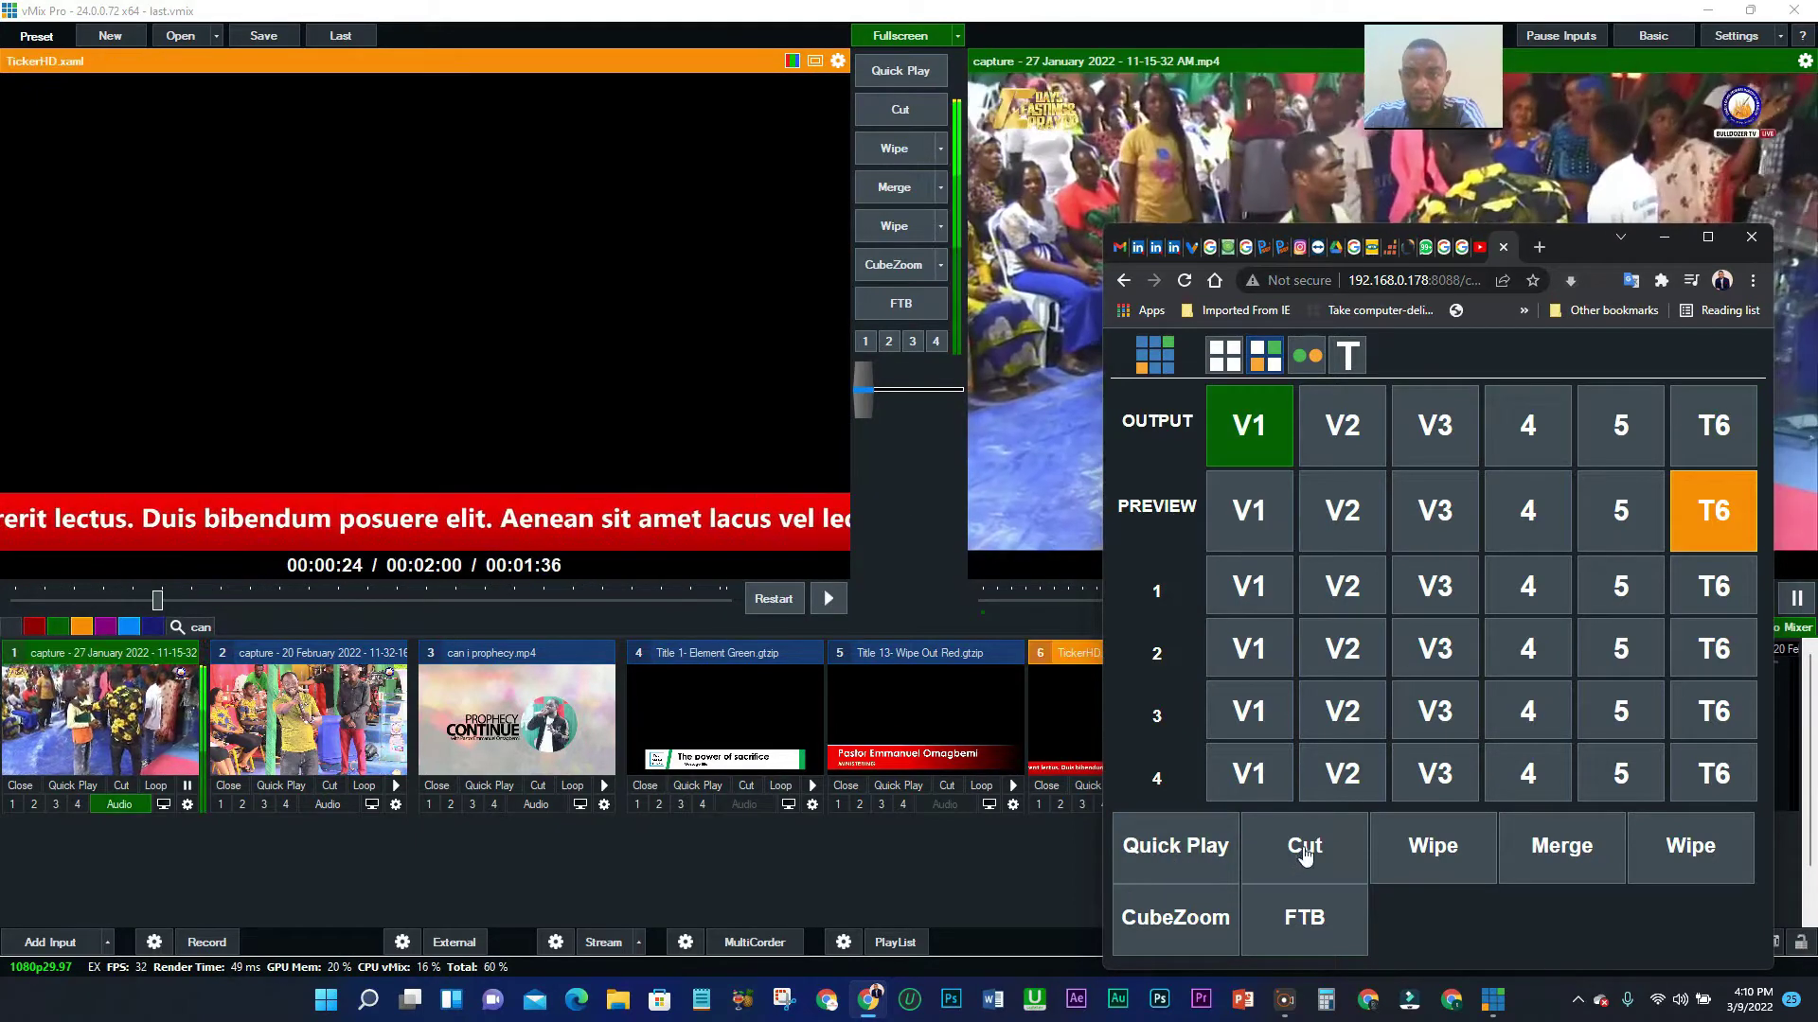
pyautogui.click(1361, 849)
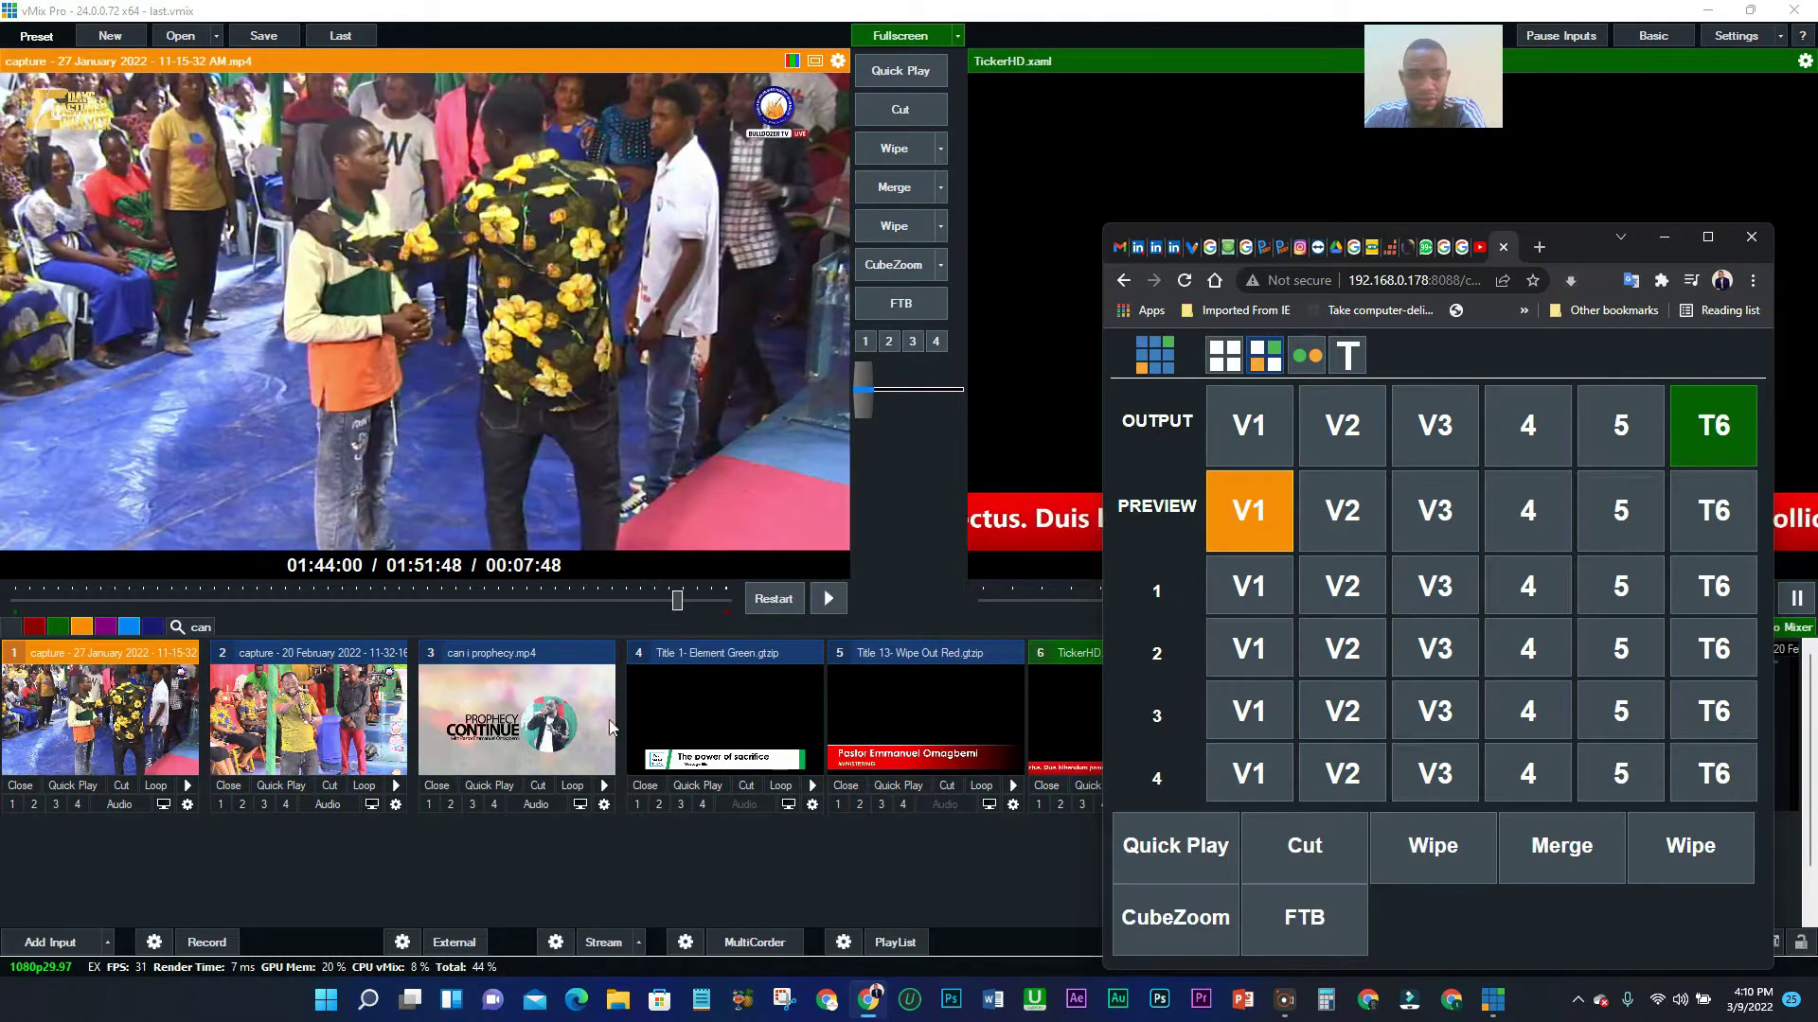
# In vMix, put input 1 back on the output and mute its audio, returning to the web controller.
pyautogui.click(329, 712)
pyautogui.click(130, 712)
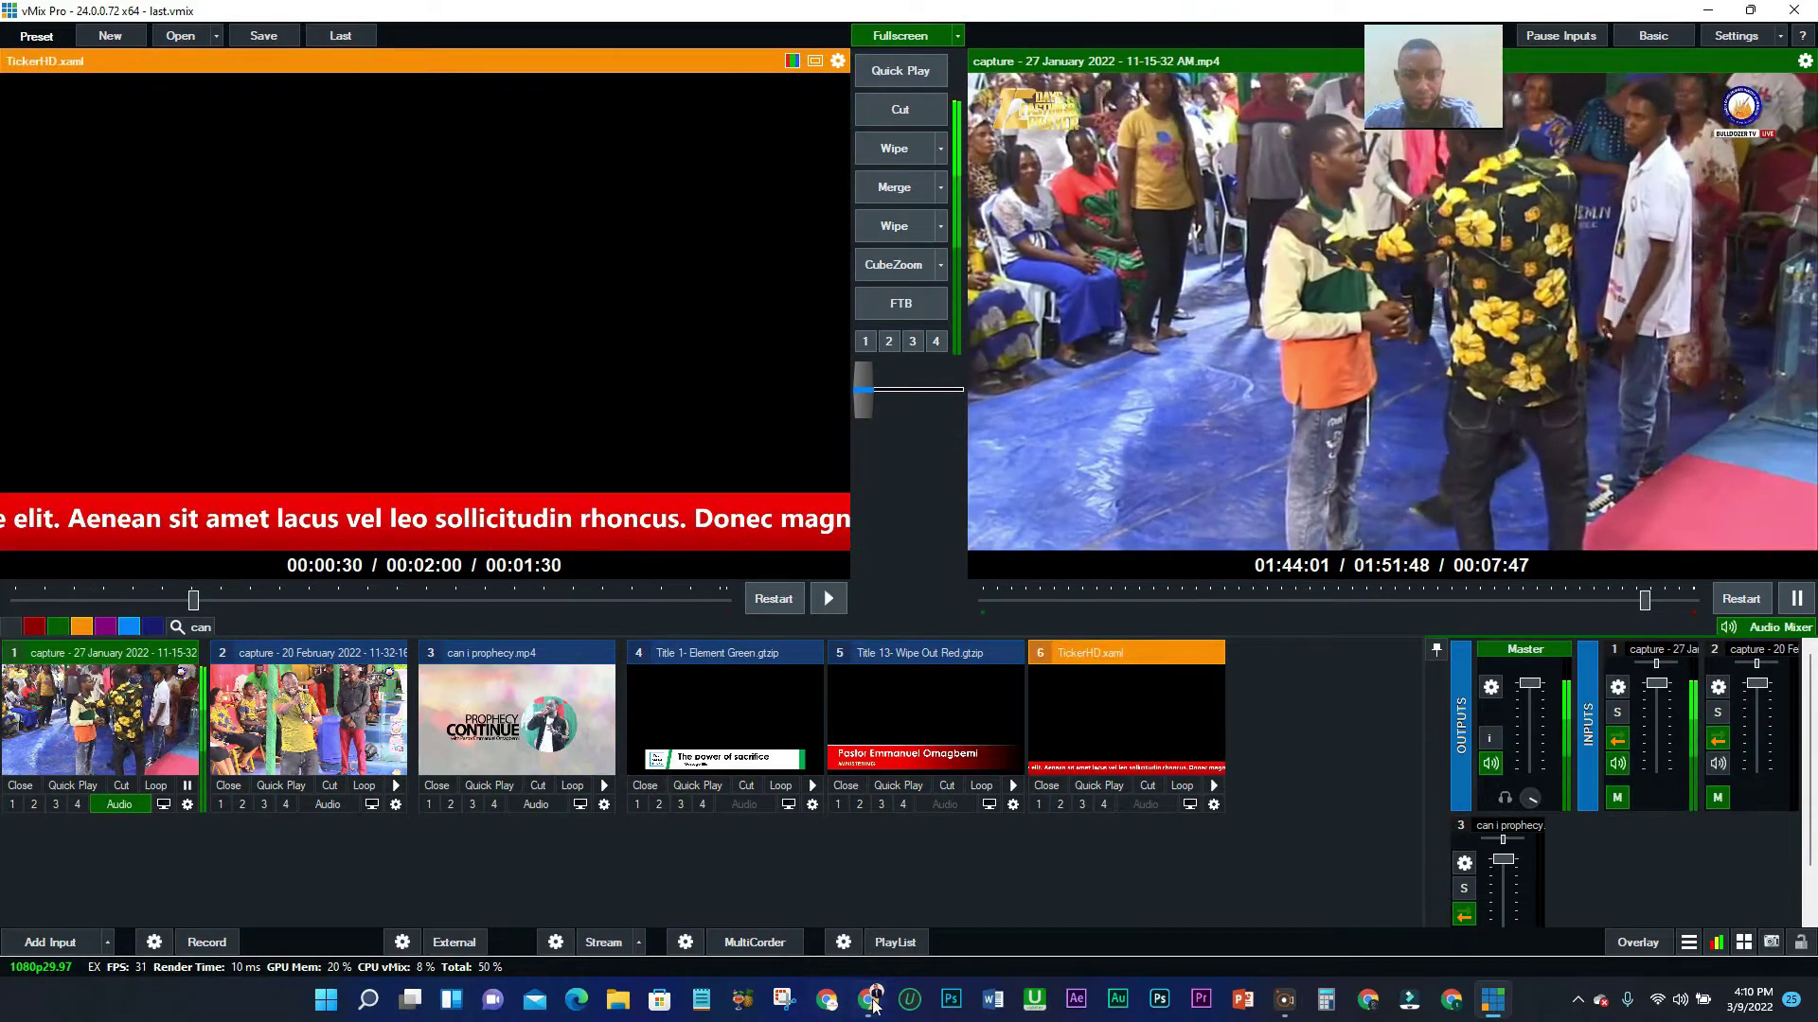
pyautogui.click(119, 804)
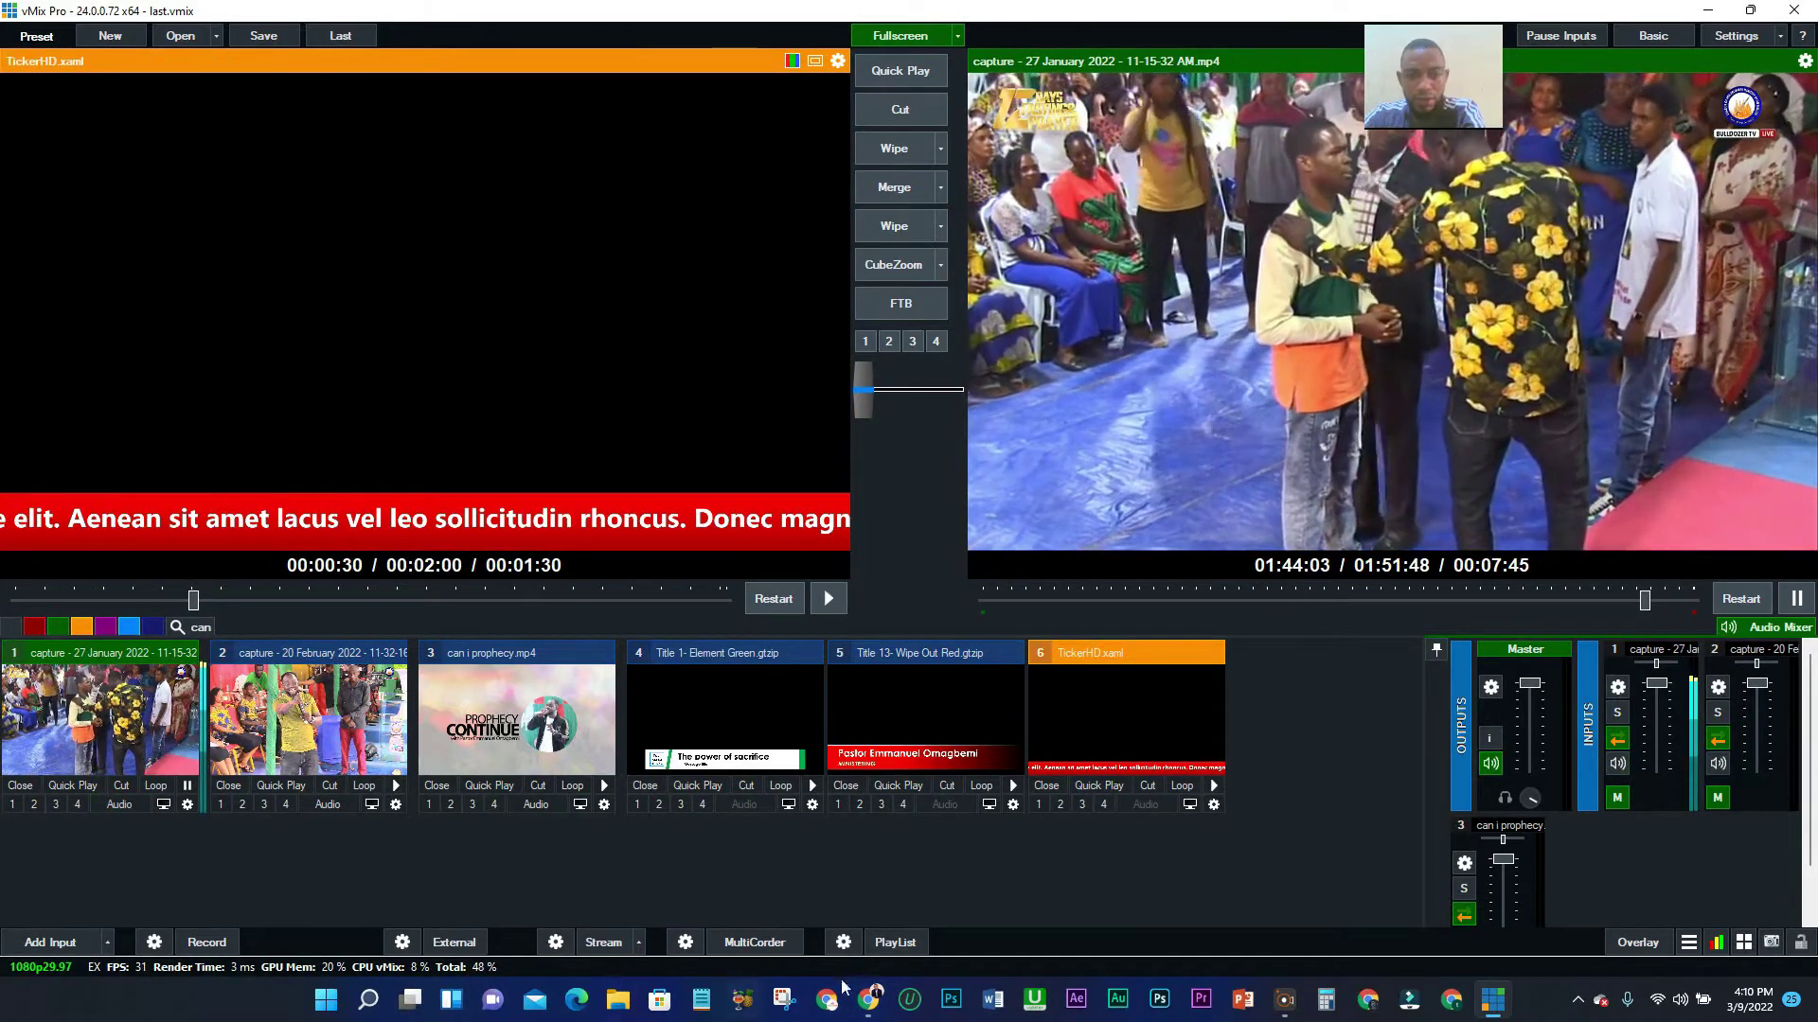
pyautogui.click(882, 1002)
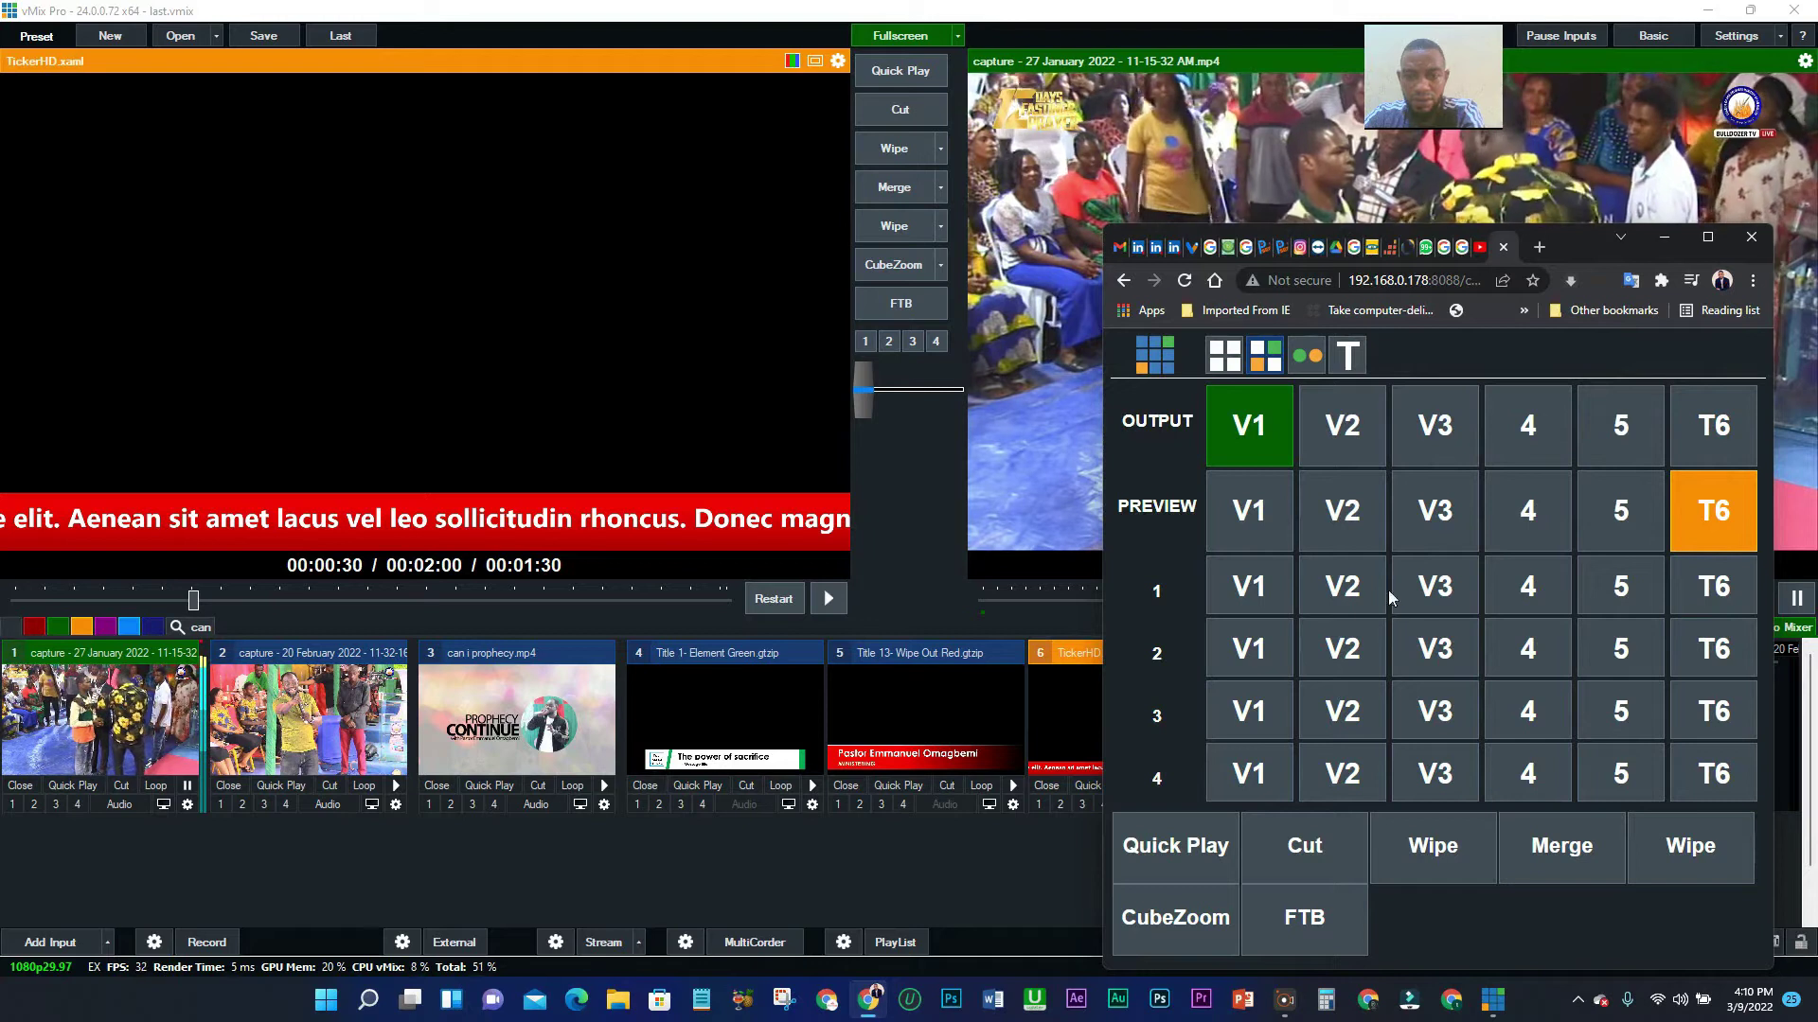
# Cycle the controller's preview row back and forth through V1, V2, V3, 4, 5 and T6, ending on V1.
pyautogui.click(1259, 514)
pyautogui.click(1356, 516)
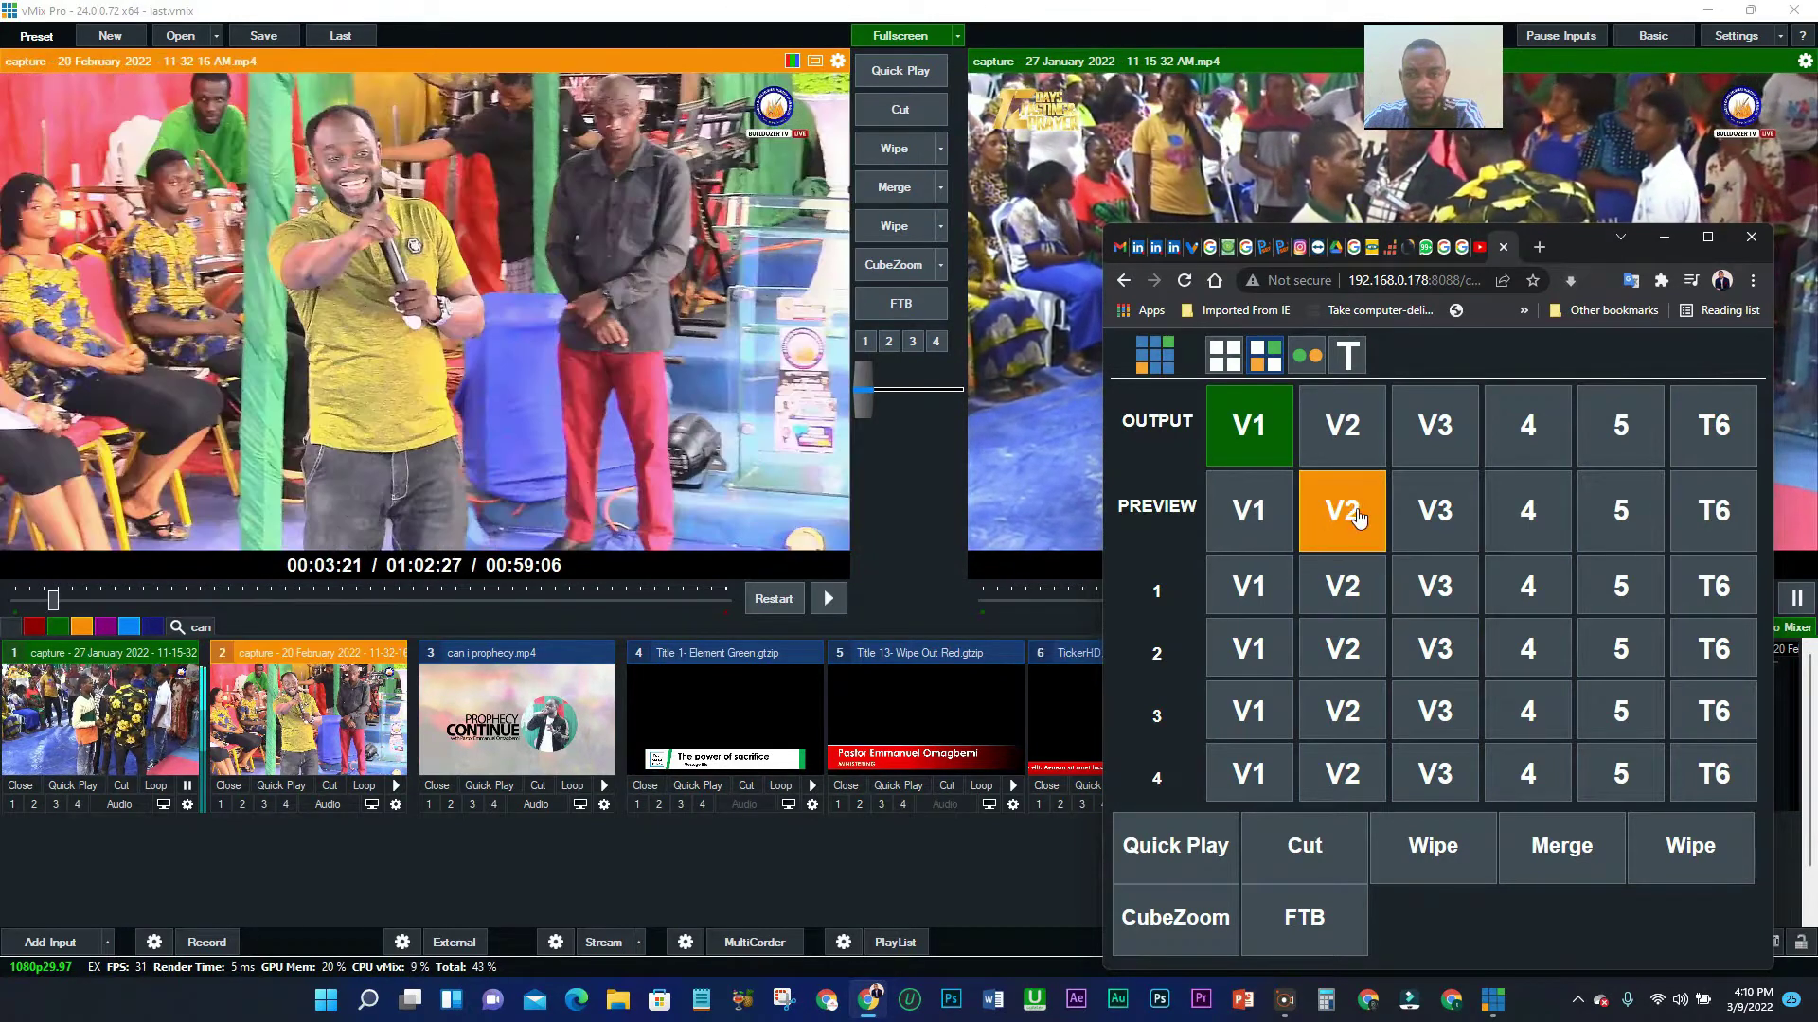
pyautogui.click(1469, 518)
pyautogui.click(1503, 518)
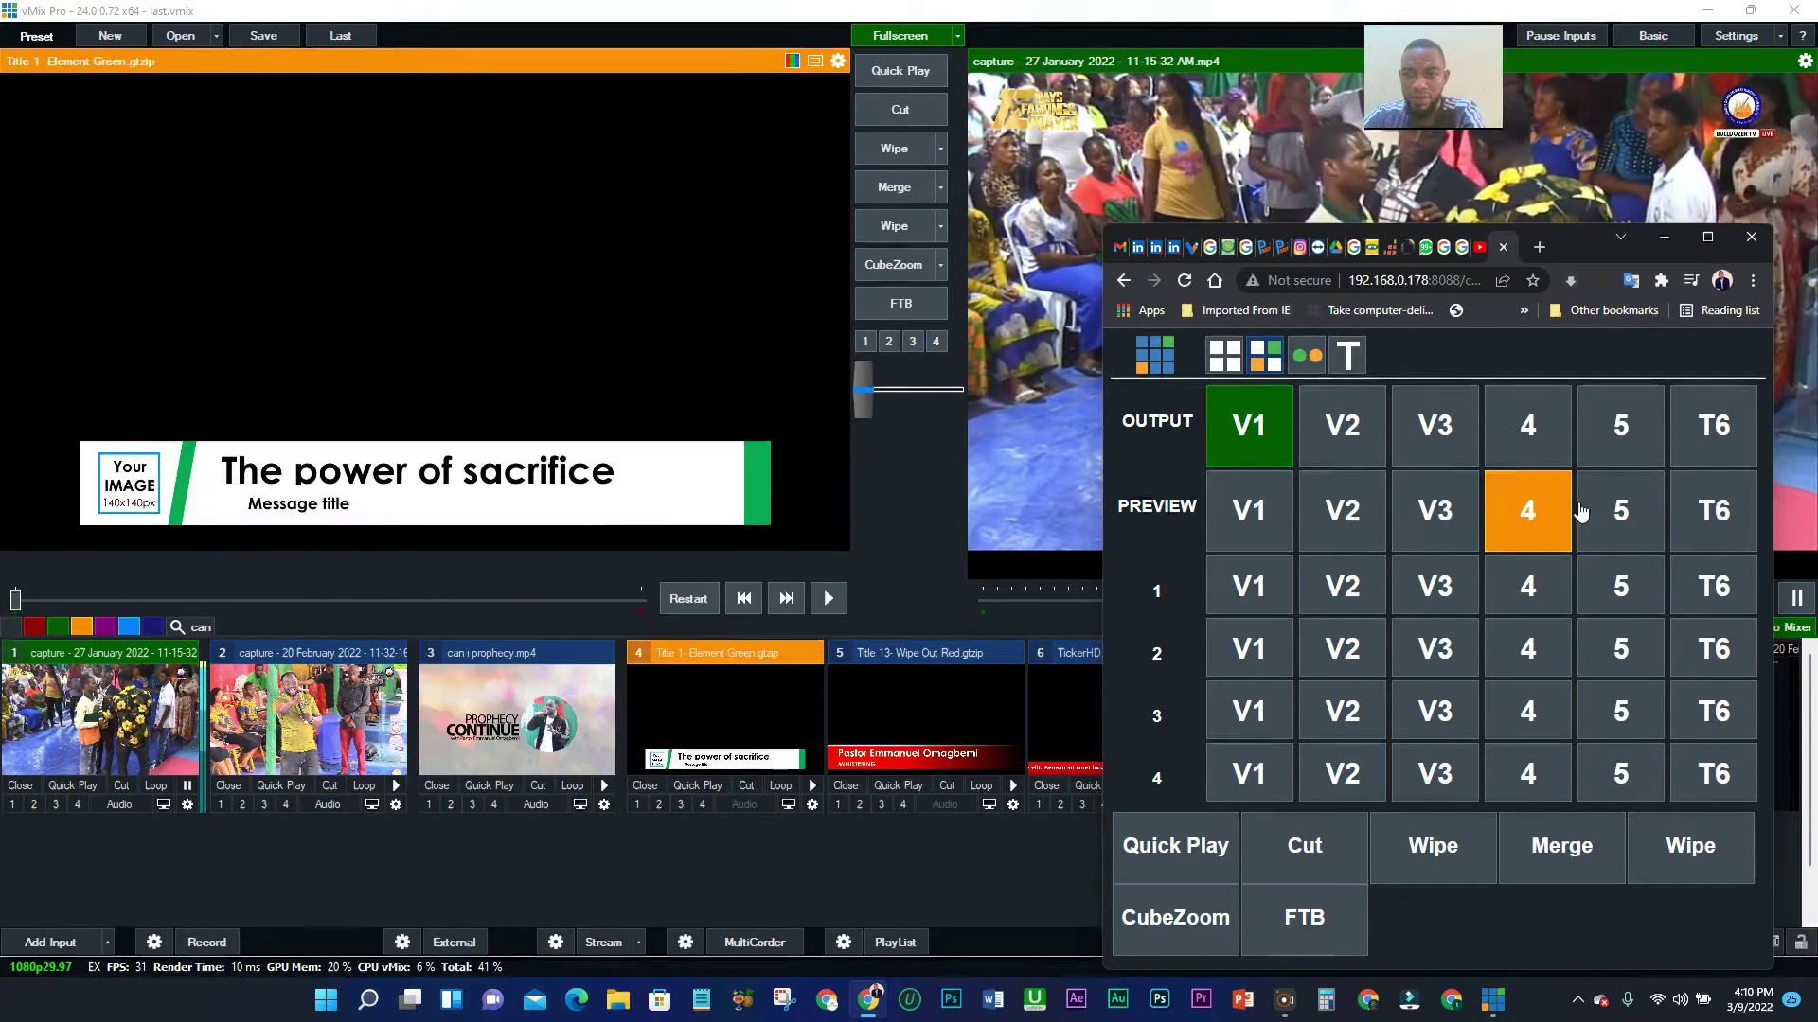
pyautogui.click(1630, 513)
pyautogui.click(1709, 530)
pyautogui.click(1524, 516)
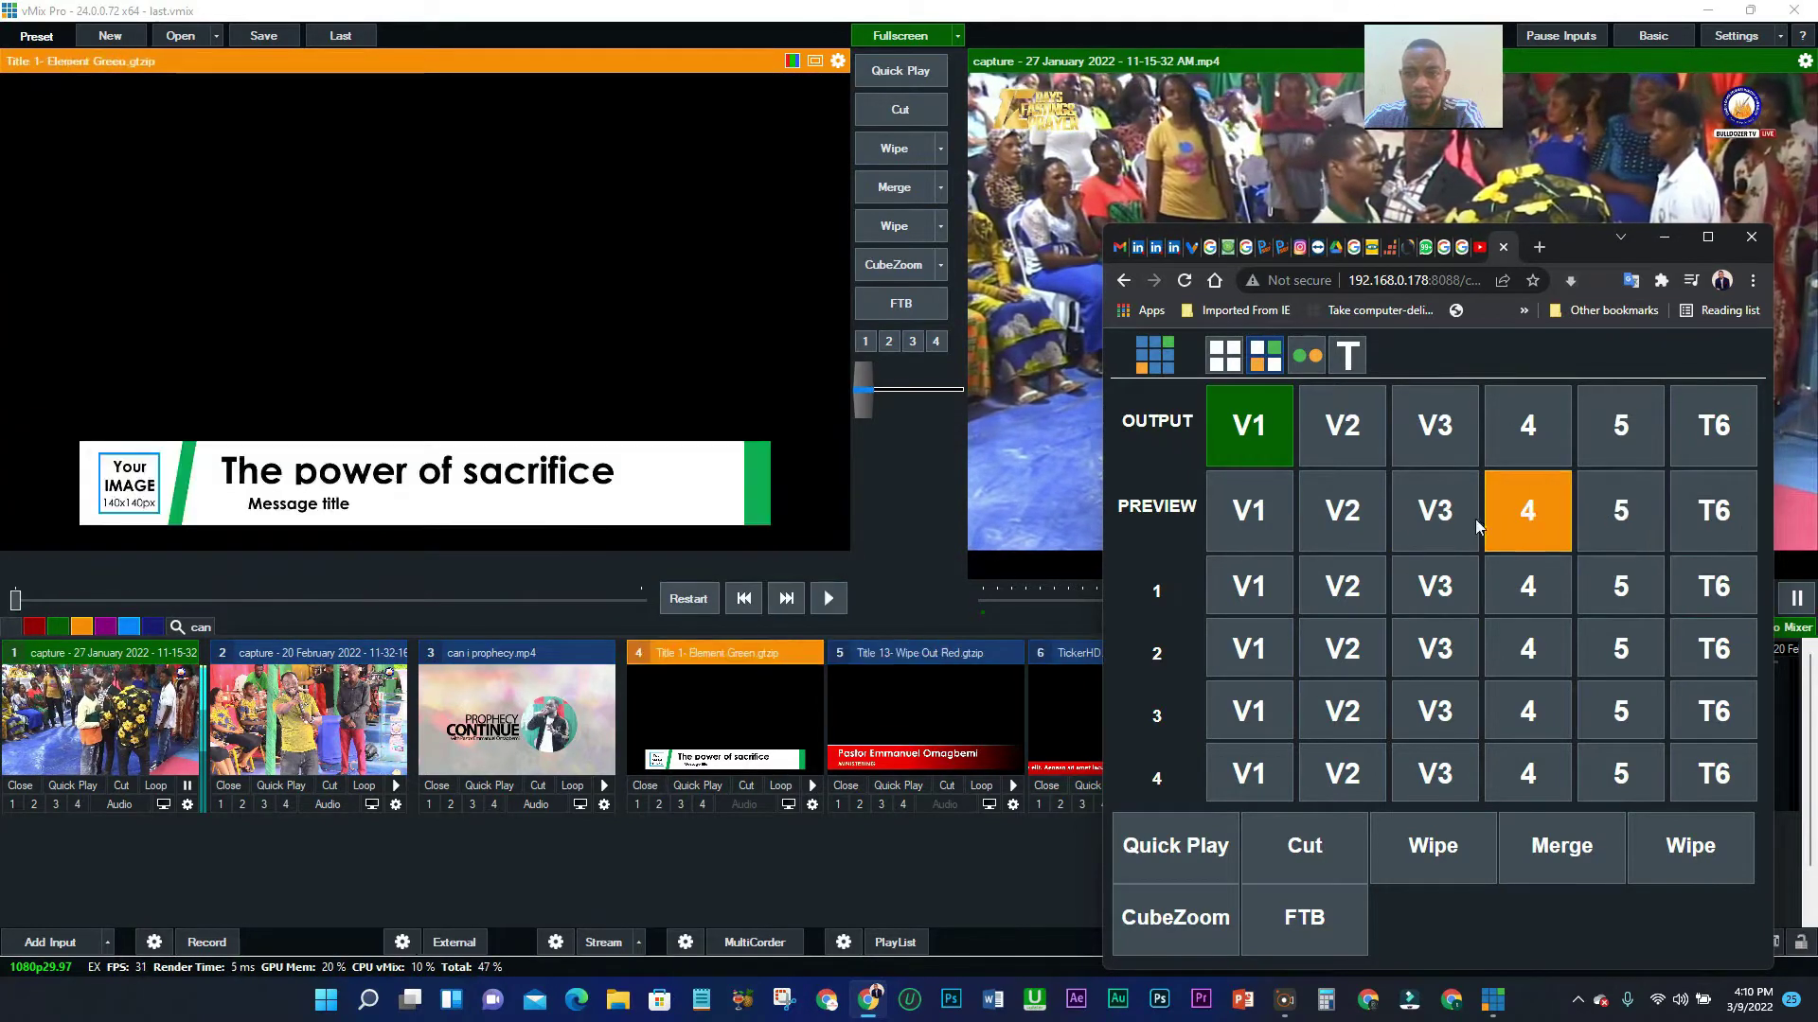
pyautogui.click(1435, 516)
pyautogui.click(1233, 521)
pyautogui.click(1364, 519)
pyautogui.click(1435, 516)
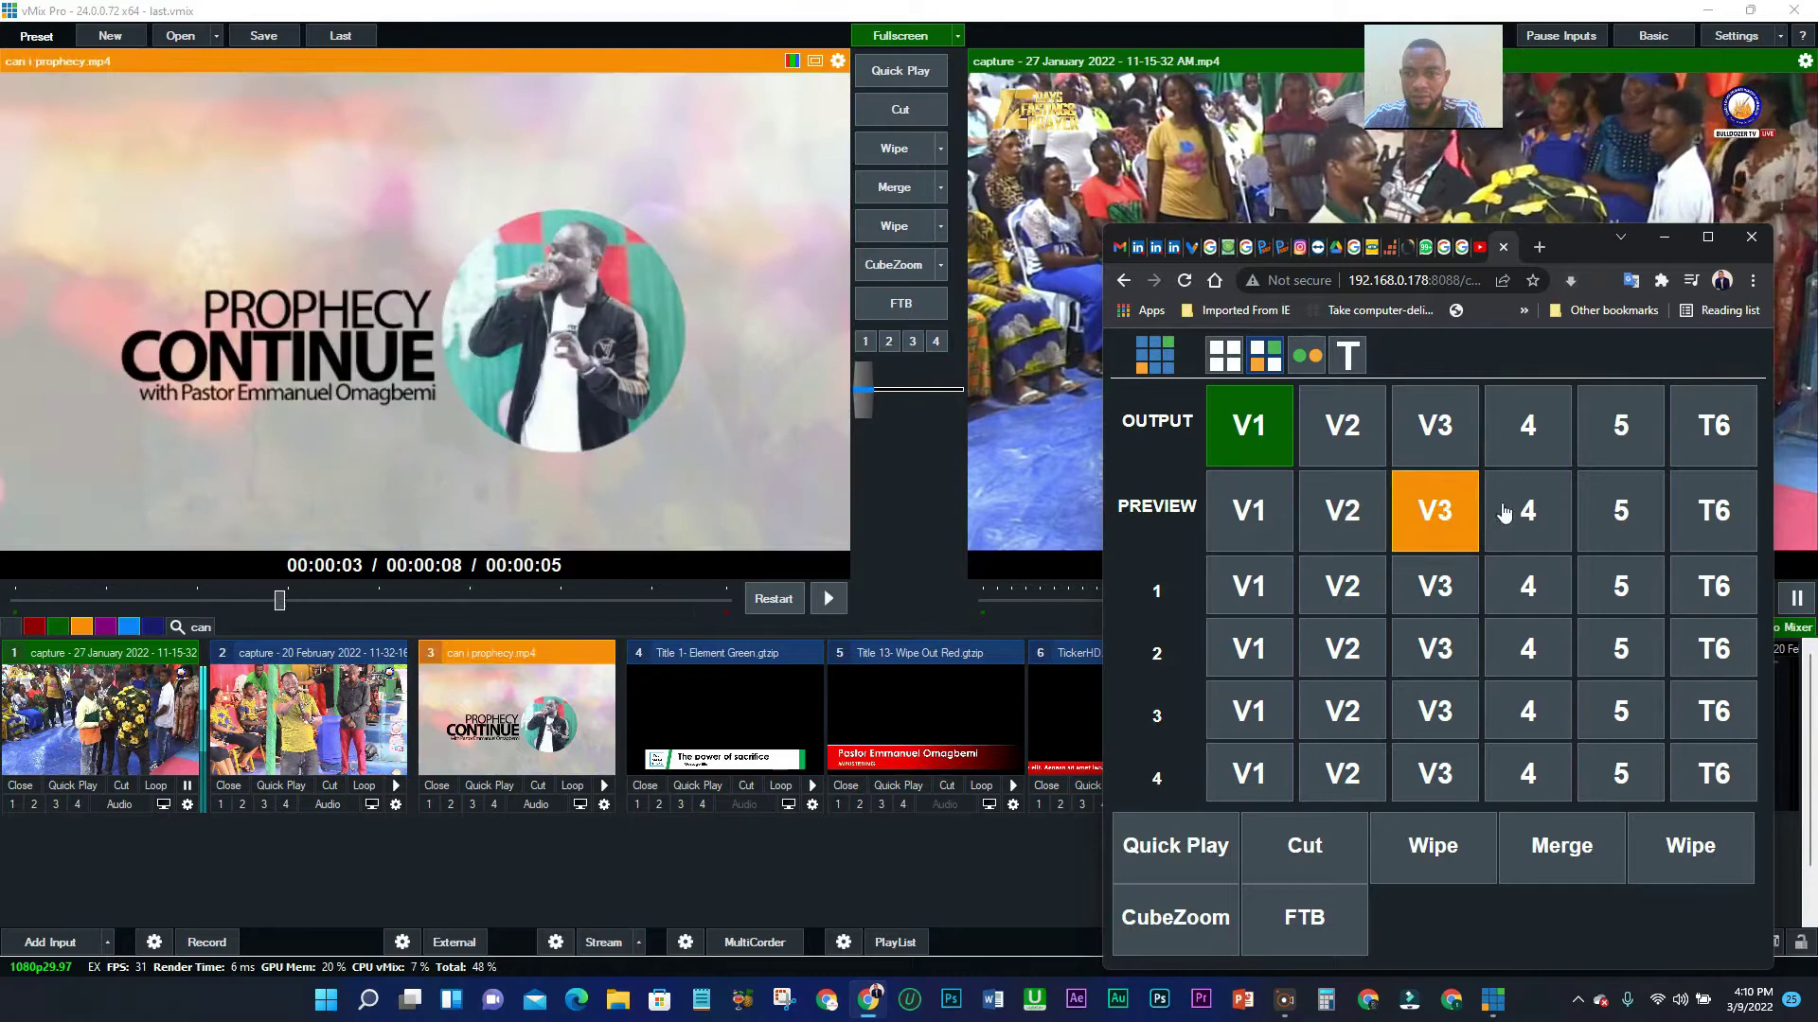
pyautogui.click(1524, 516)
pyautogui.click(1709, 516)
pyautogui.click(1254, 519)
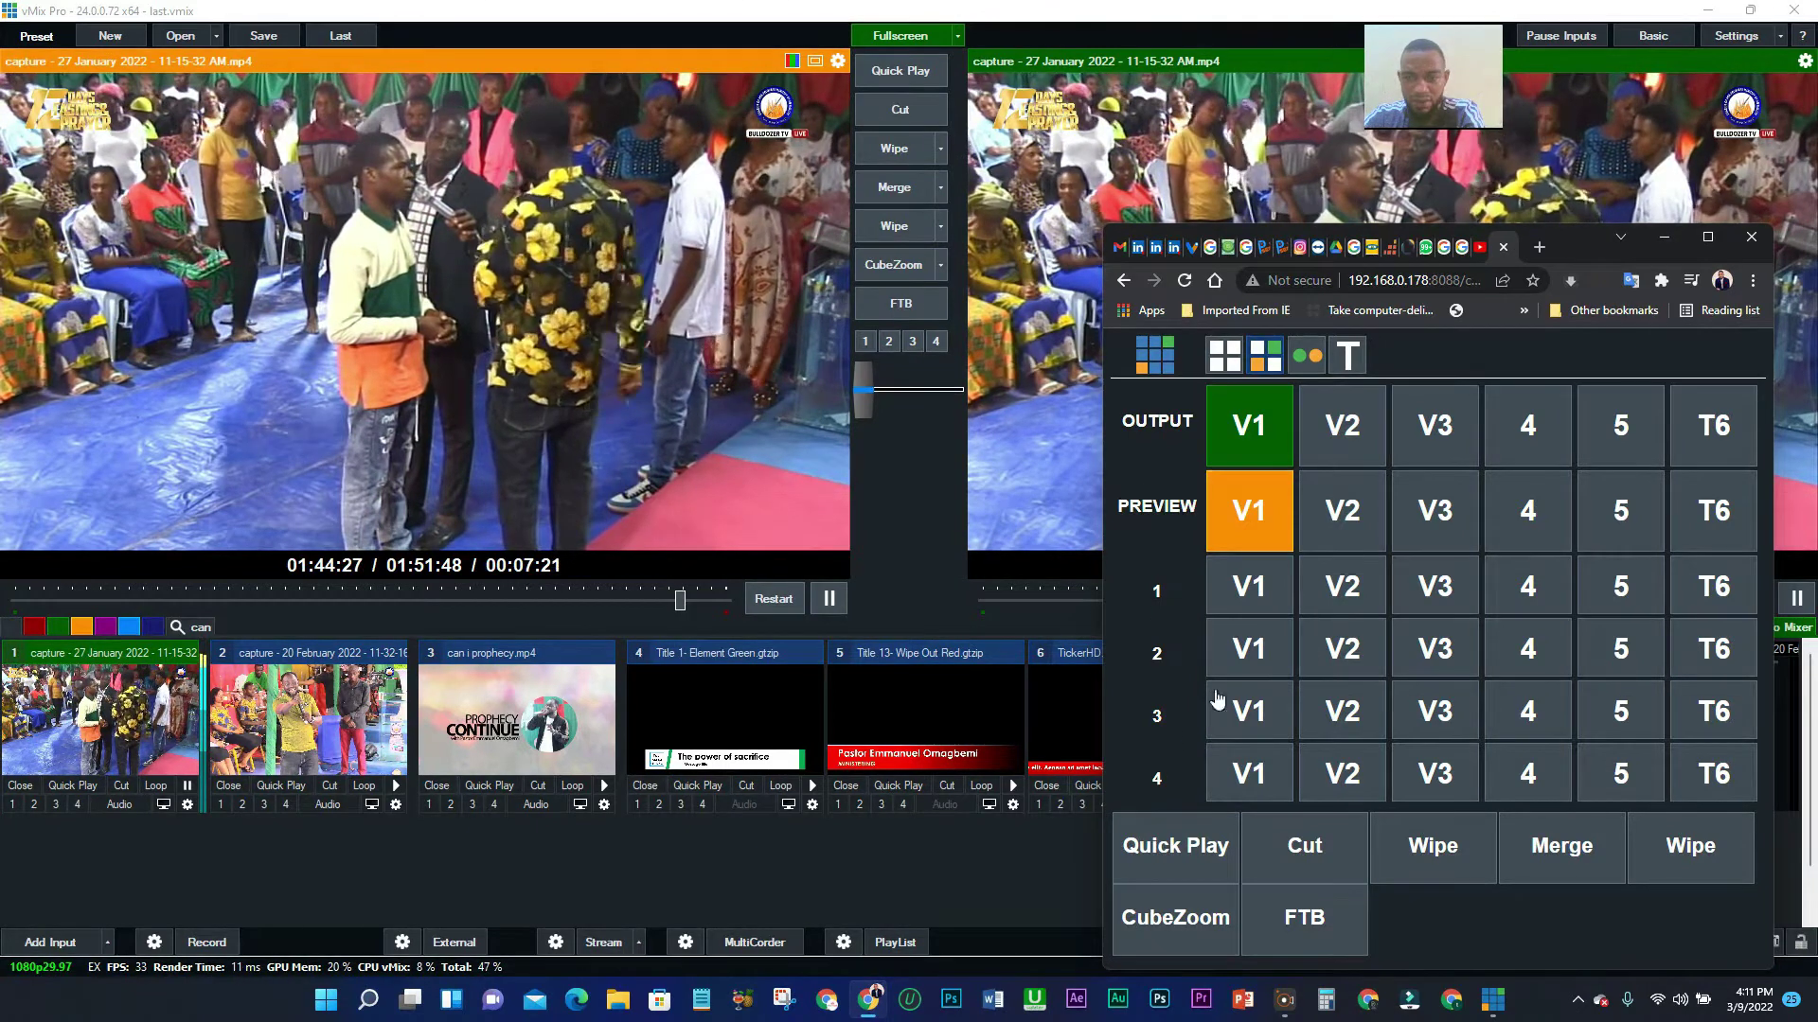
# Toggle V1 on and off in overlay channel 1, show title 4 there instead, and move the browser window clear of the output view.
pyautogui.click(1266, 601)
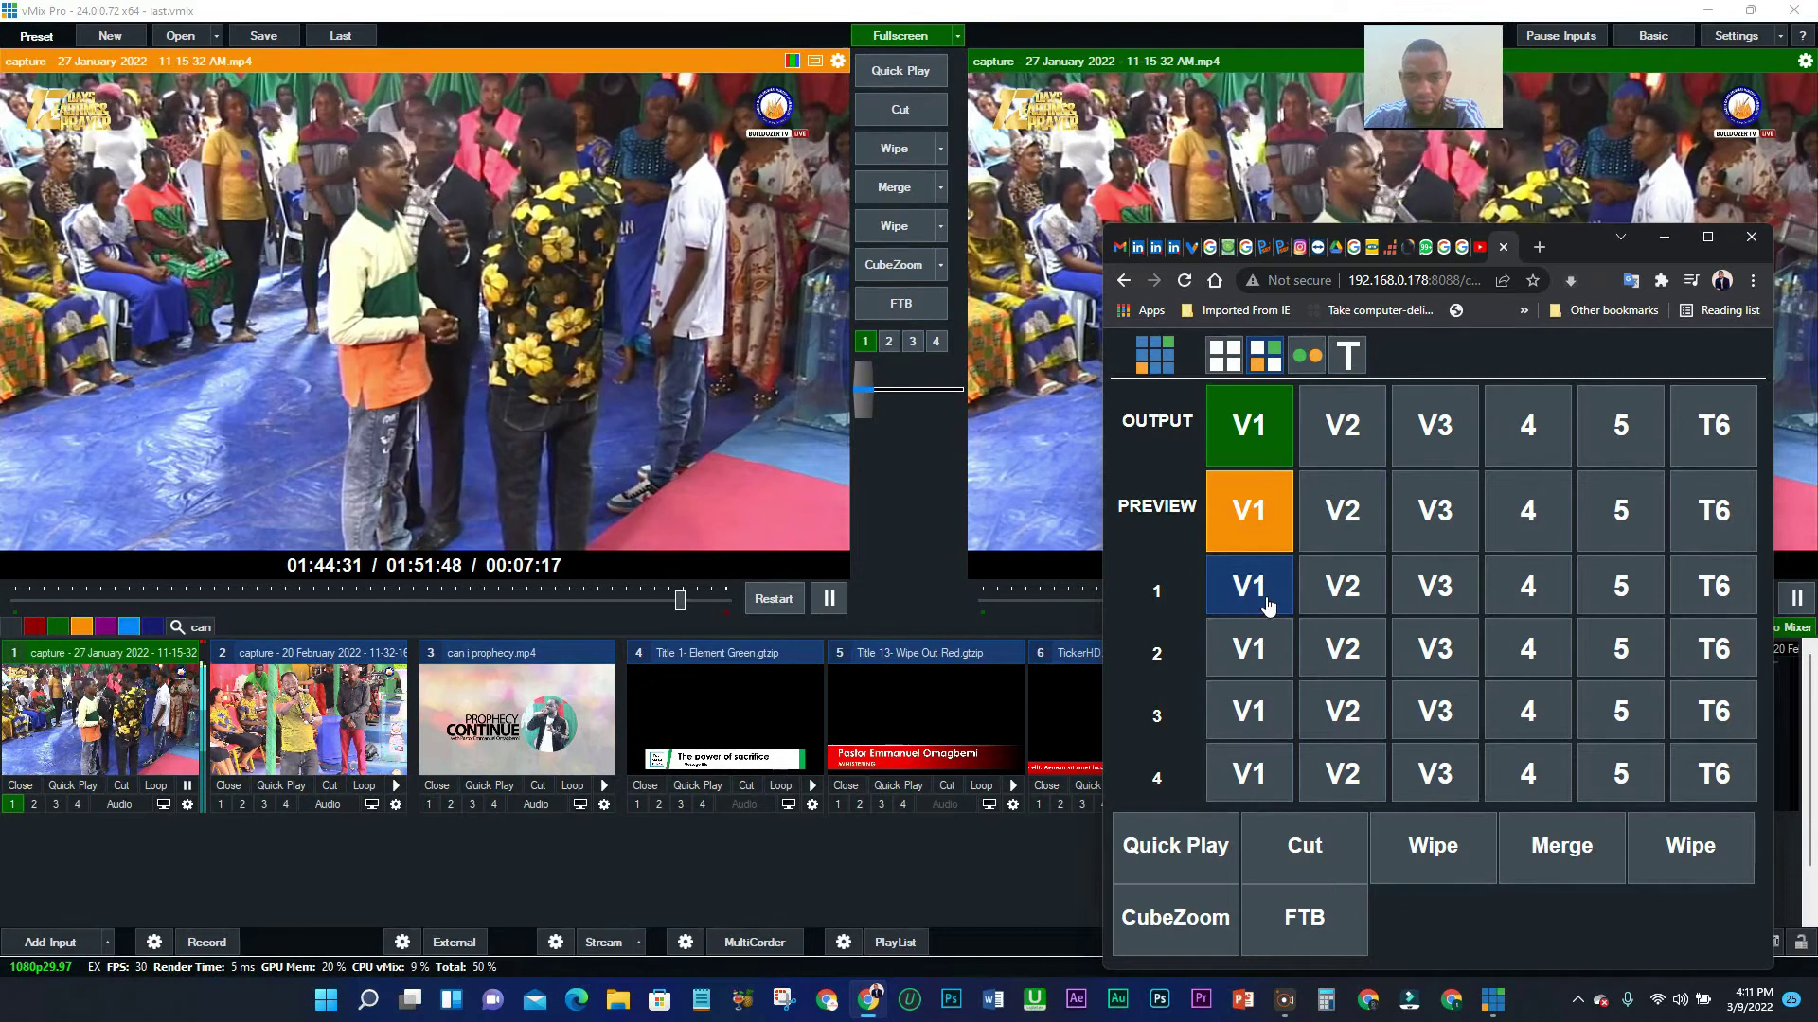
pyautogui.click(1267, 602)
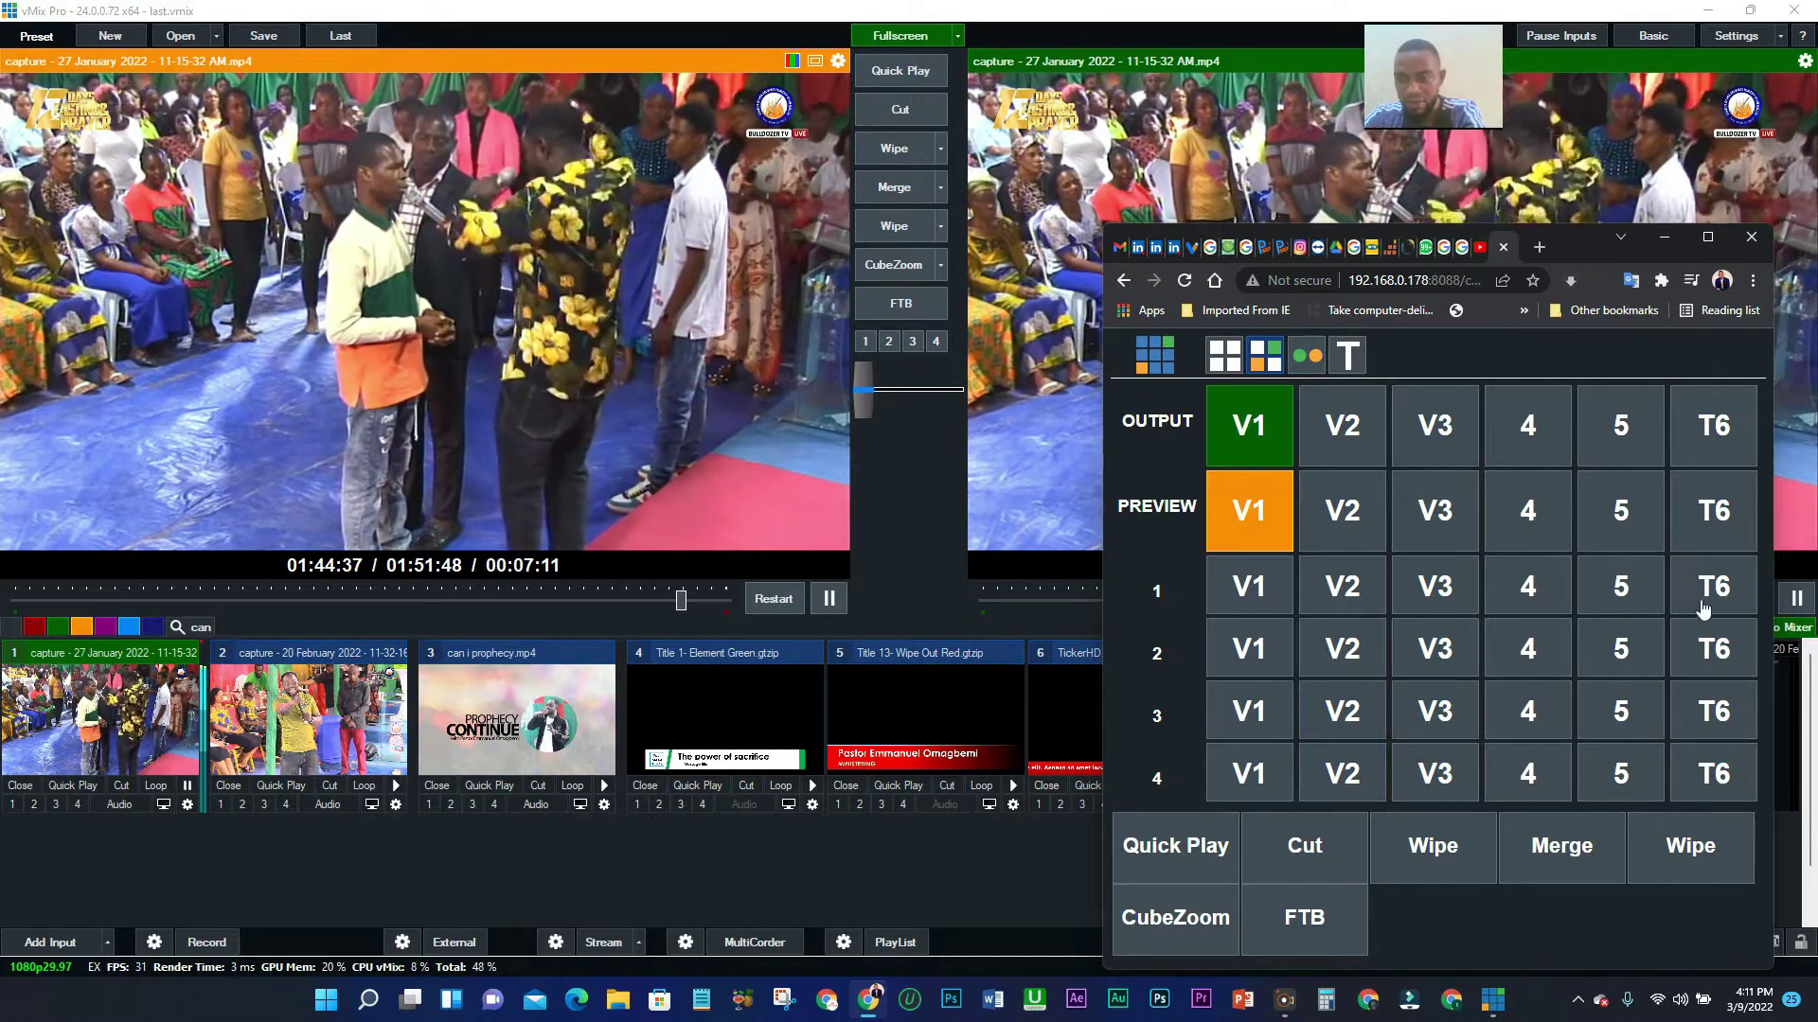
pyautogui.click(1531, 598)
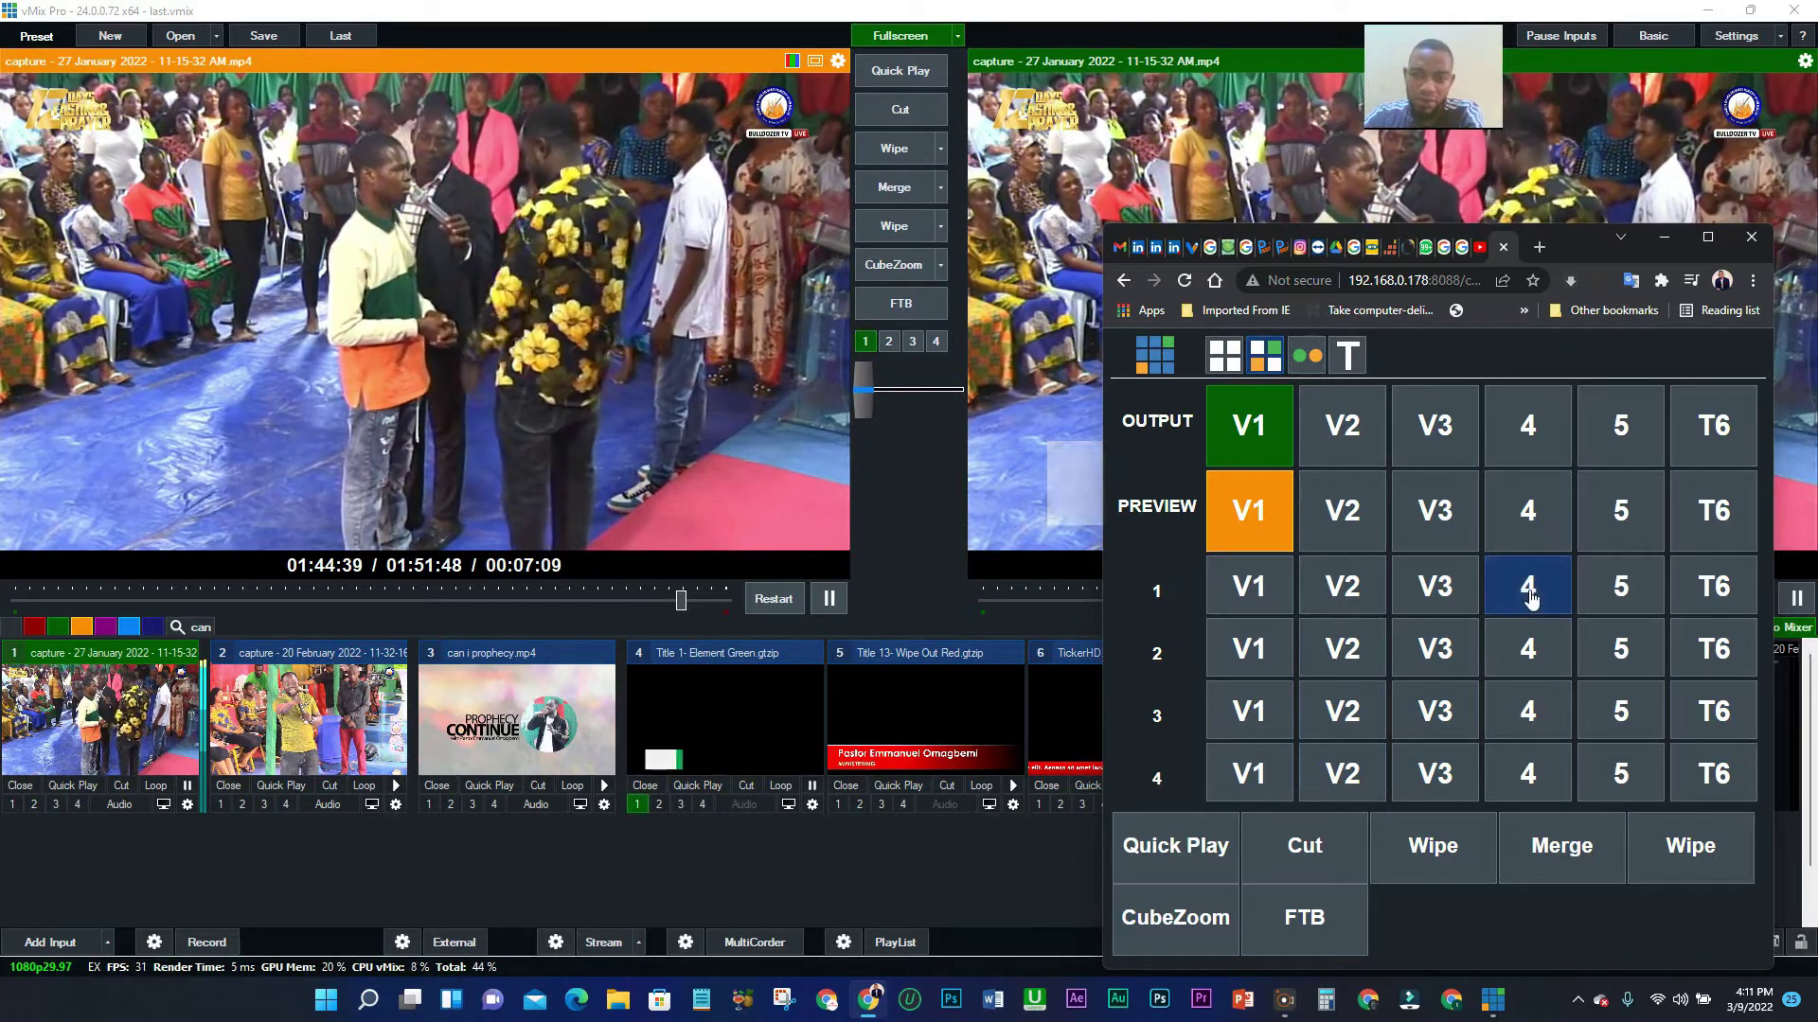
pyautogui.moveTo(1559, 247); pyautogui.dragTo(486, 145)
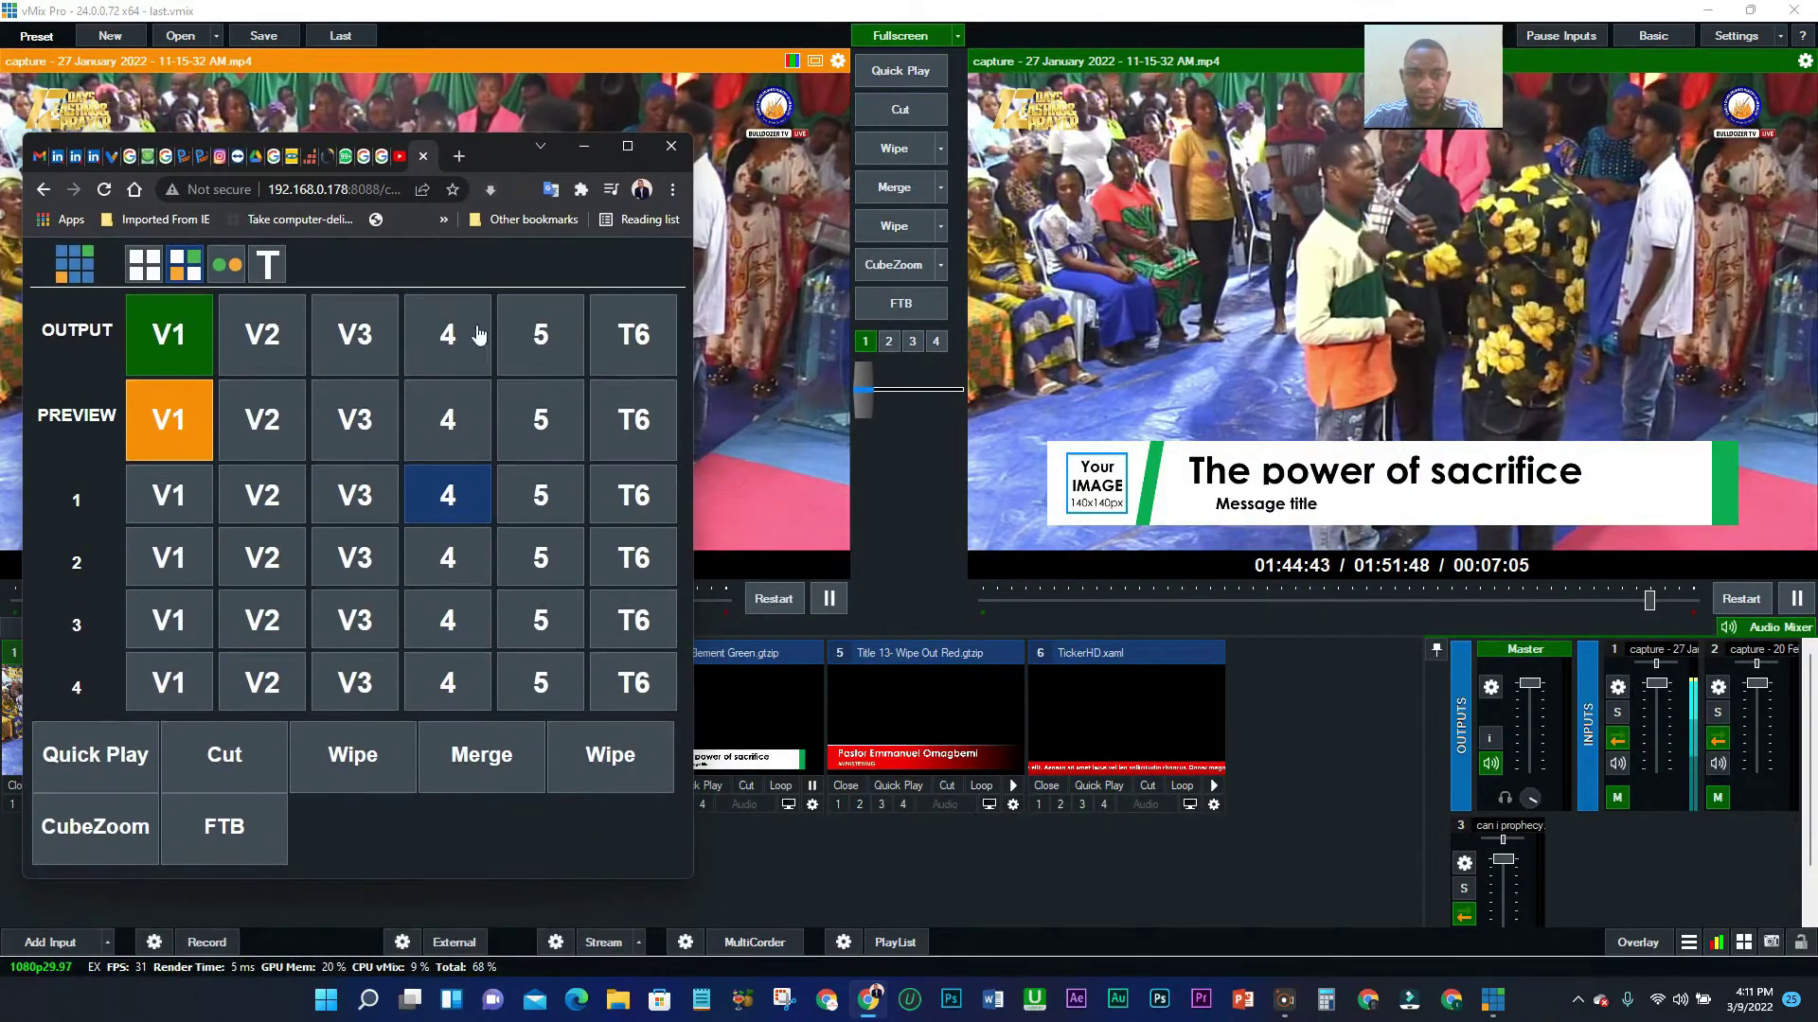
# Switch overlay channel 1 repeatedly between inputs 5, T6 and 4 from the web controller.
pyautogui.click(537, 505)
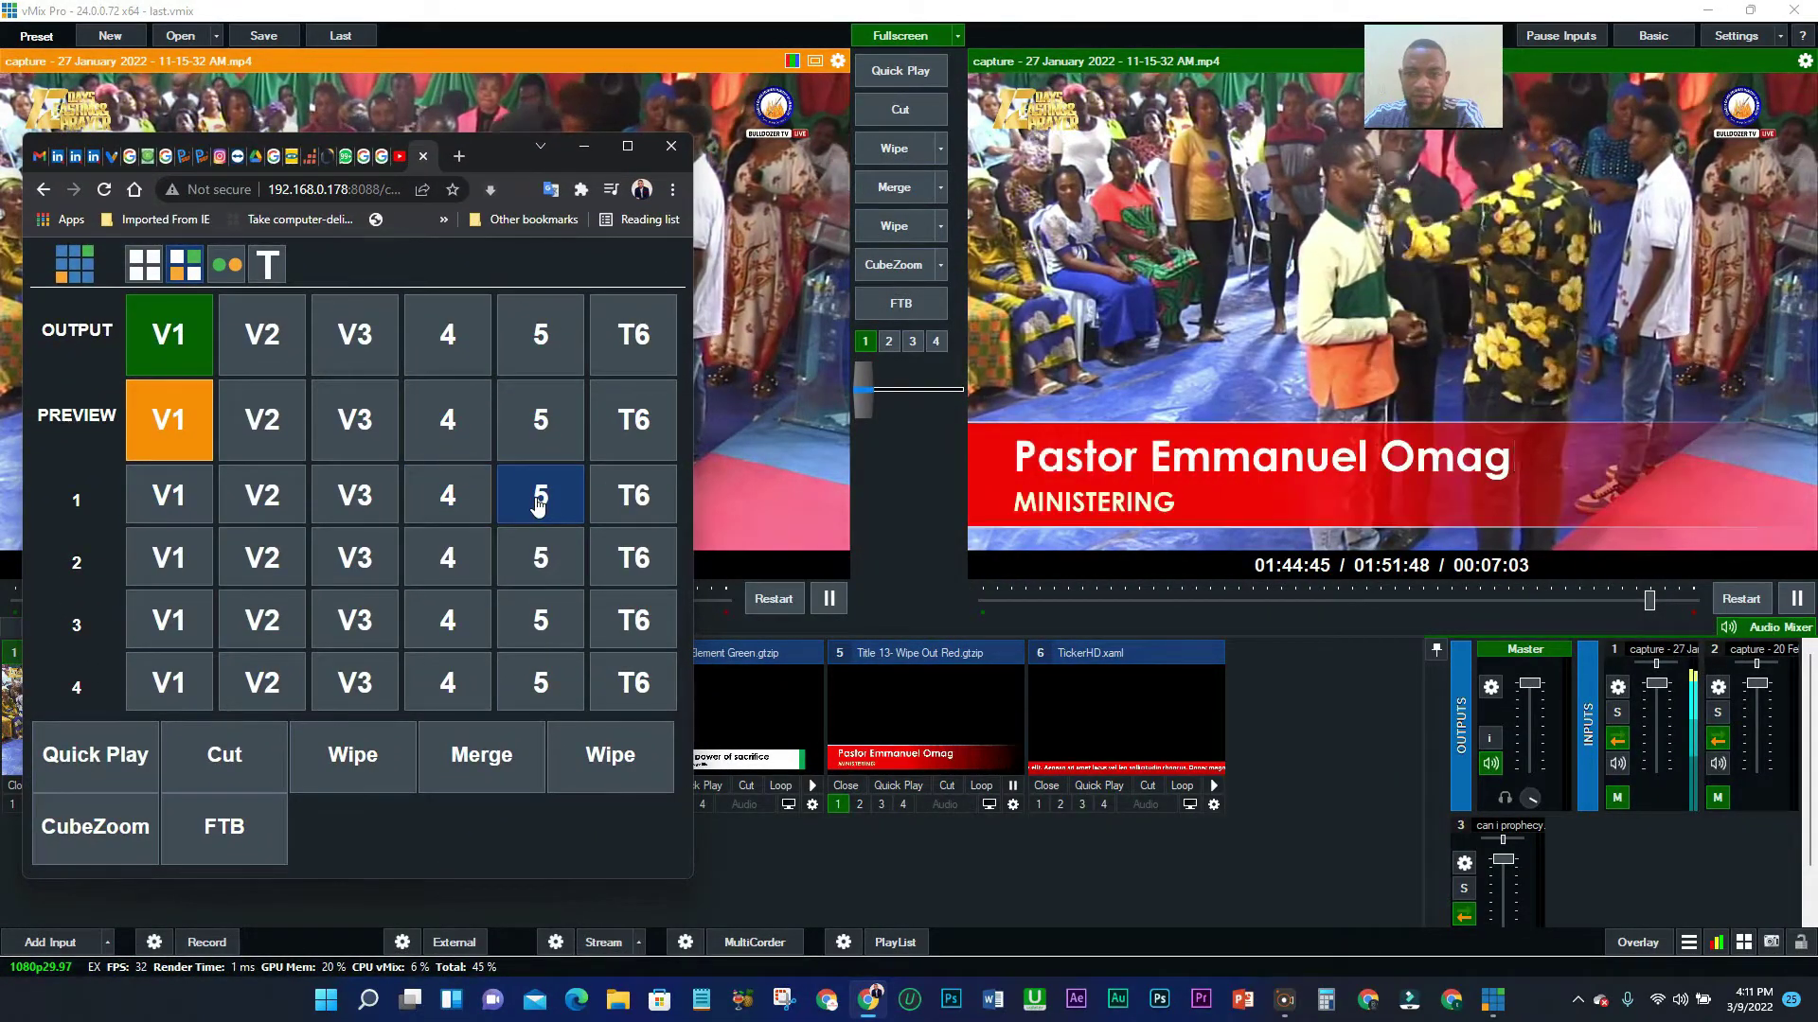
pyautogui.click(623, 500)
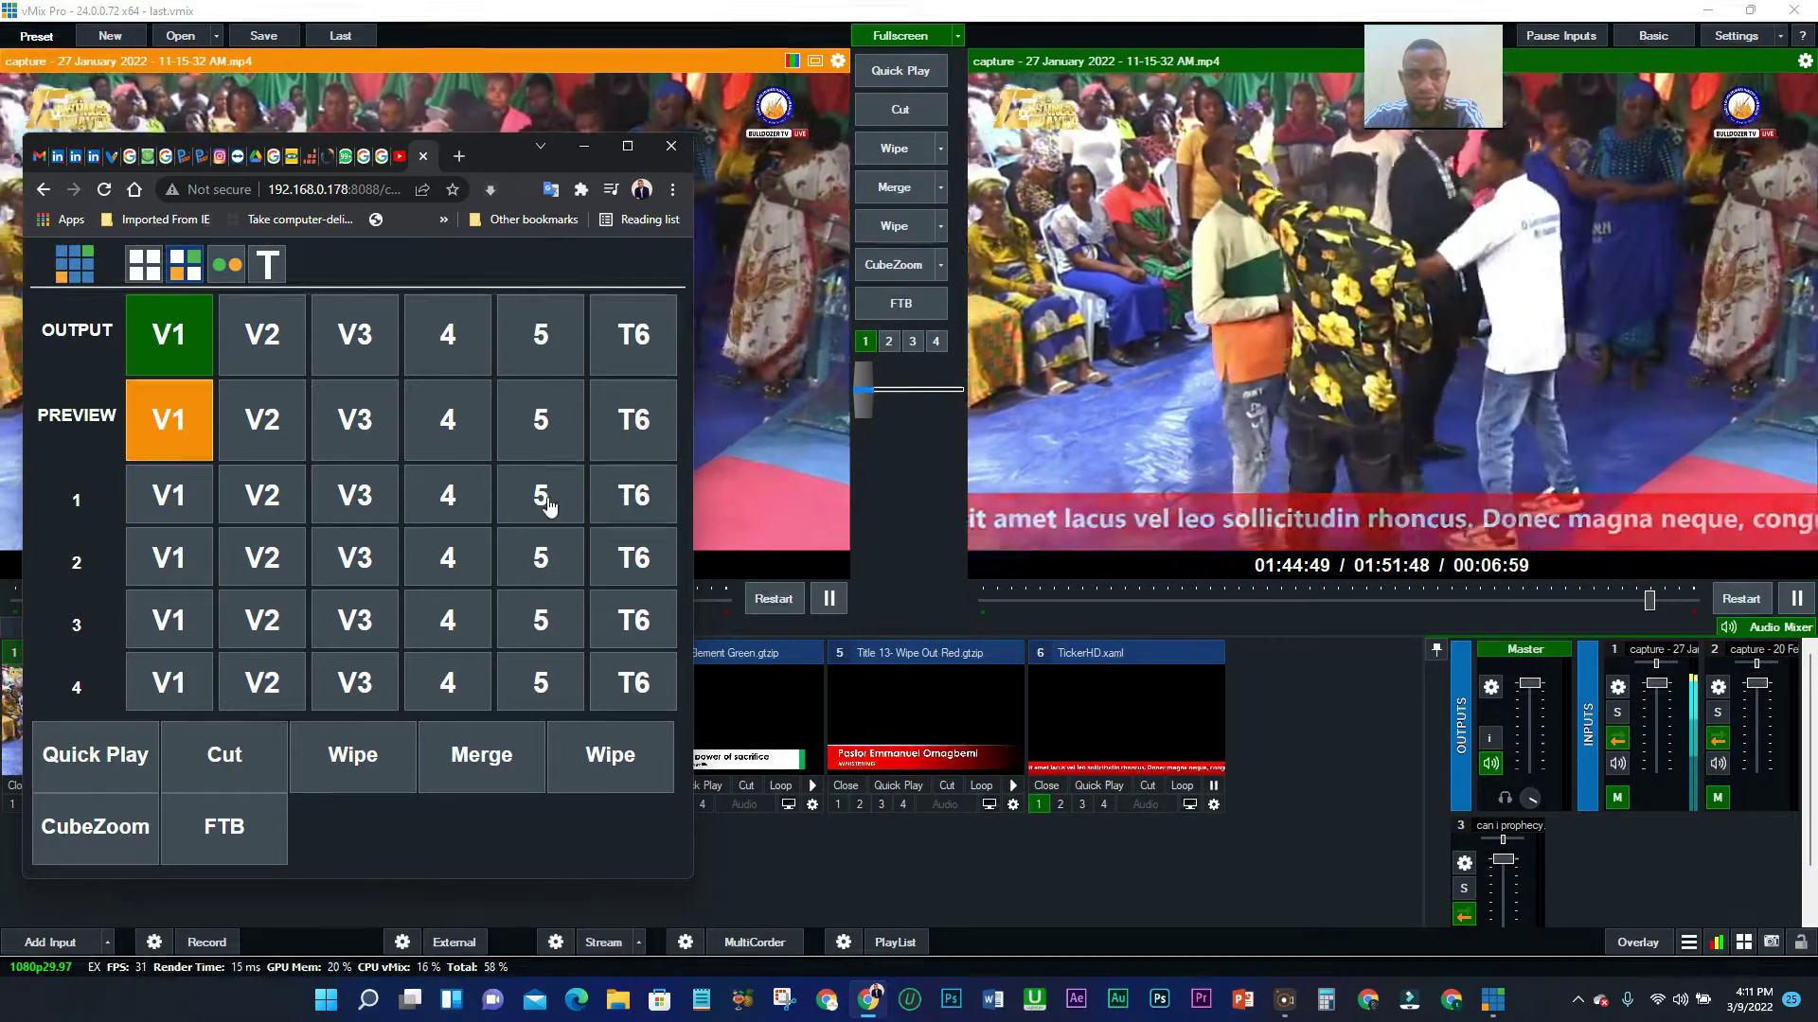
pyautogui.click(539, 499)
pyautogui.click(447, 499)
pyautogui.click(616, 502)
pyautogui.click(540, 499)
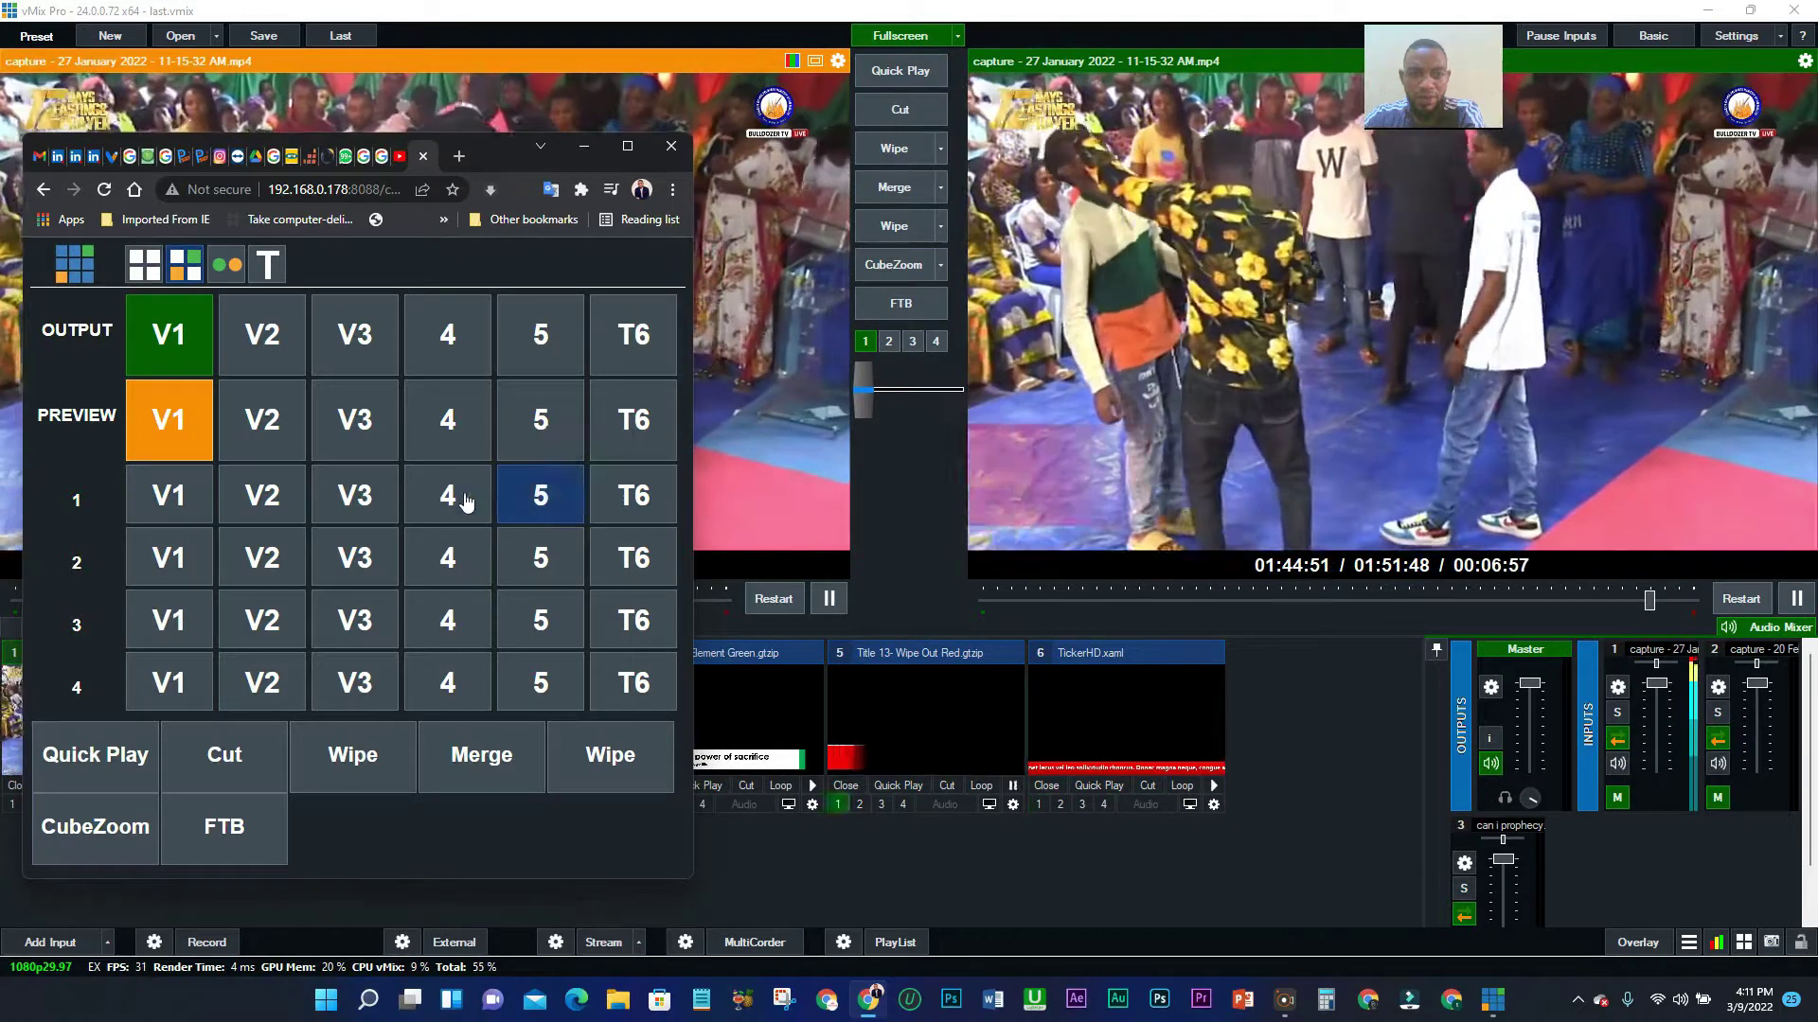
pyautogui.click(453, 498)
# Show inputs 4, 5 and T6 in turn on overlay channel 2 from the web controller.
pyautogui.click(452, 559)
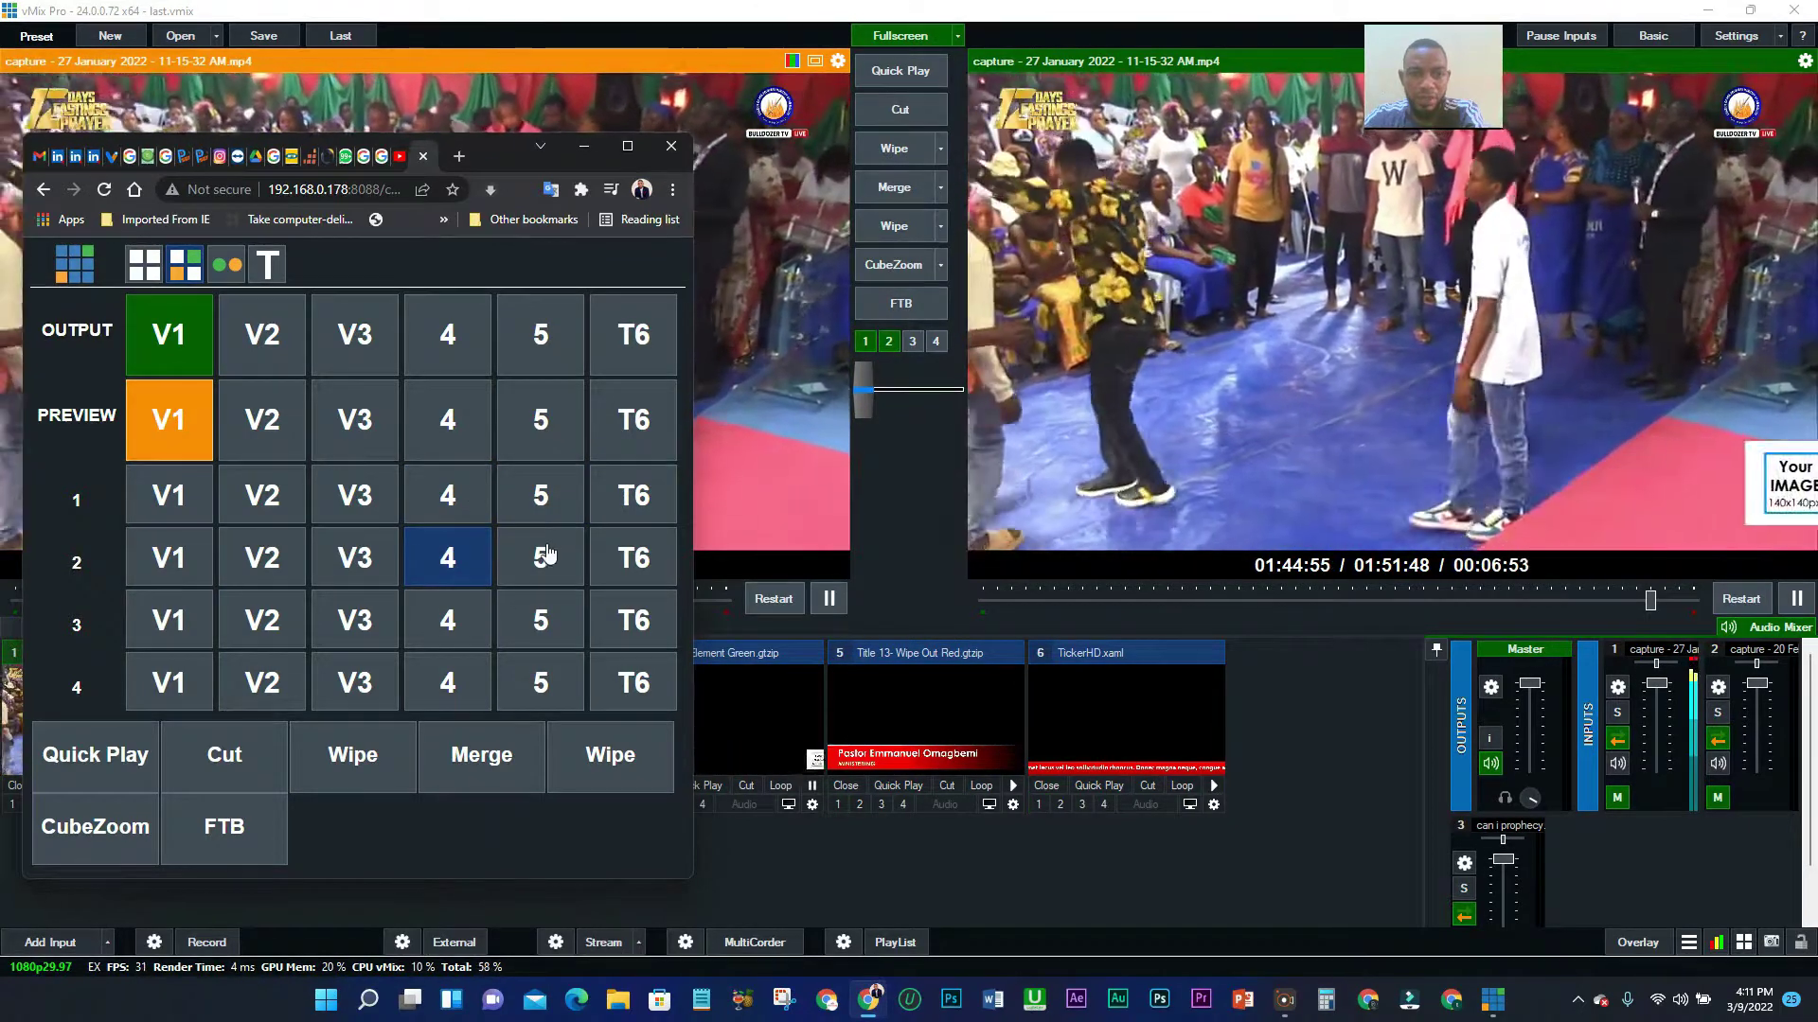
pyautogui.click(539, 565)
pyautogui.click(620, 568)
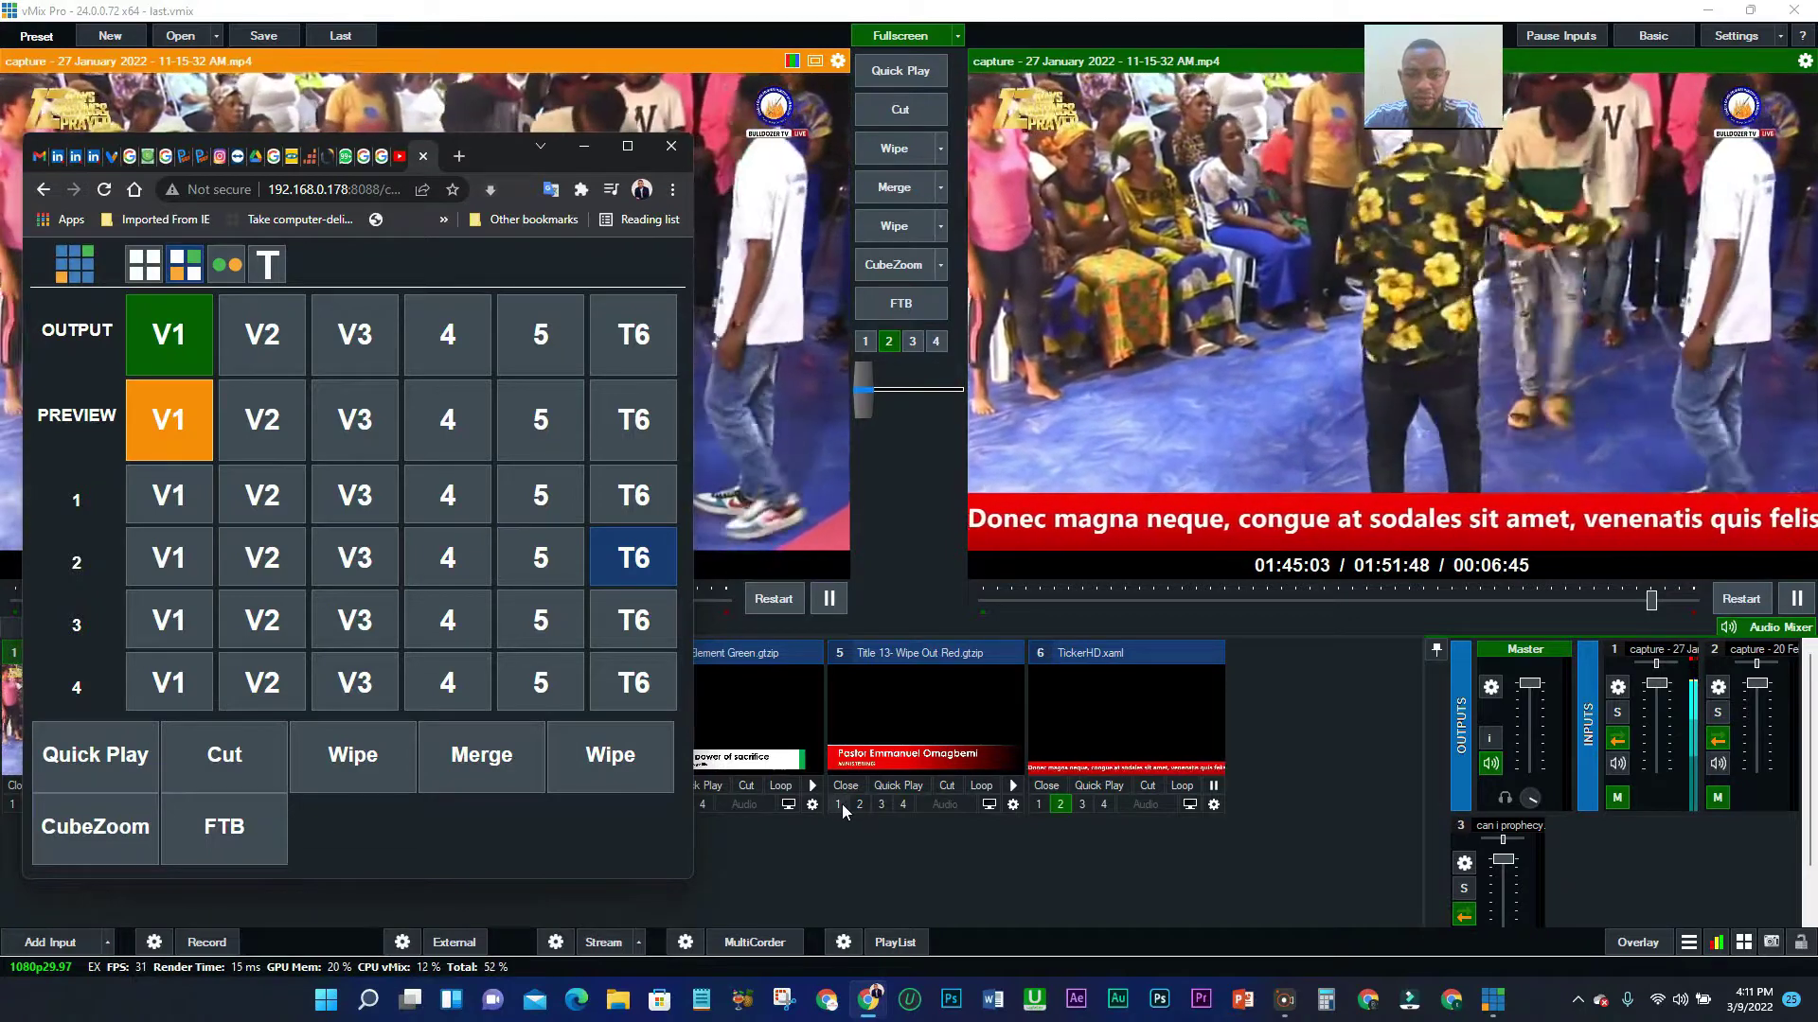
# Show inputs 5, 6 and 4 in turn on overlay channel 1 directly in vMix, and reopen the web controller window.
pyautogui.click(842, 804)
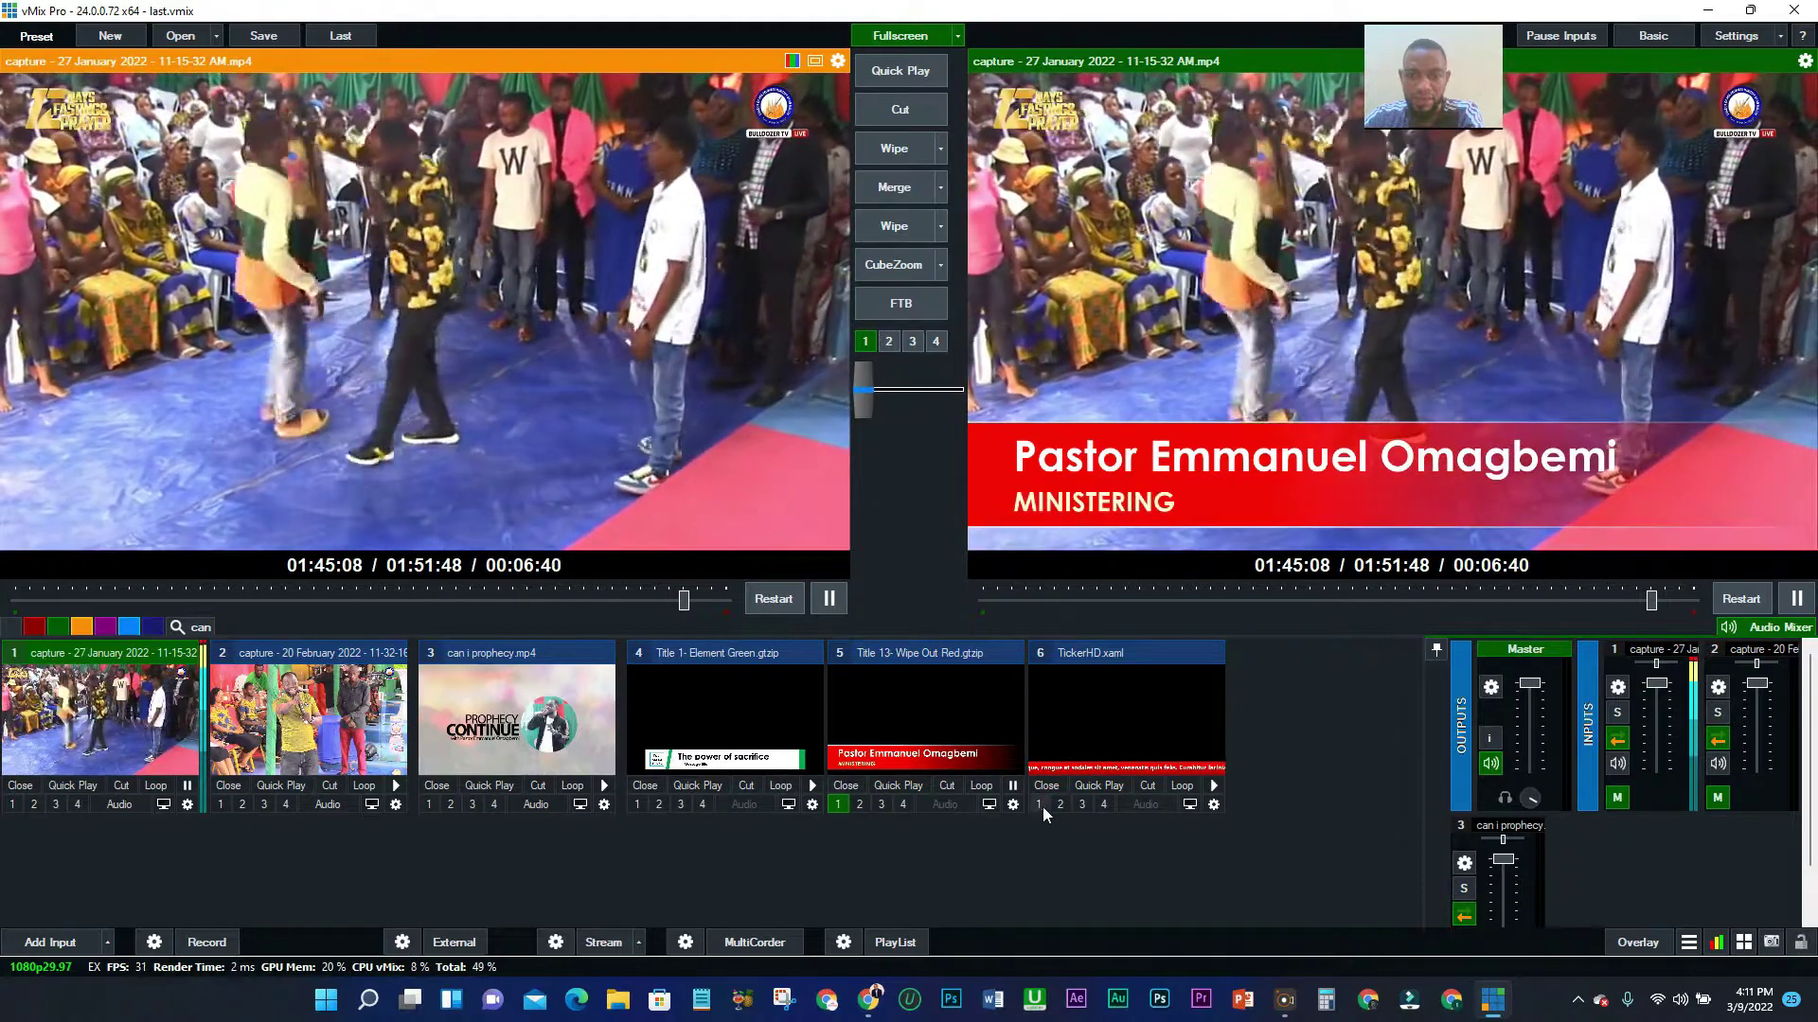
pyautogui.click(1041, 805)
pyautogui.click(639, 804)
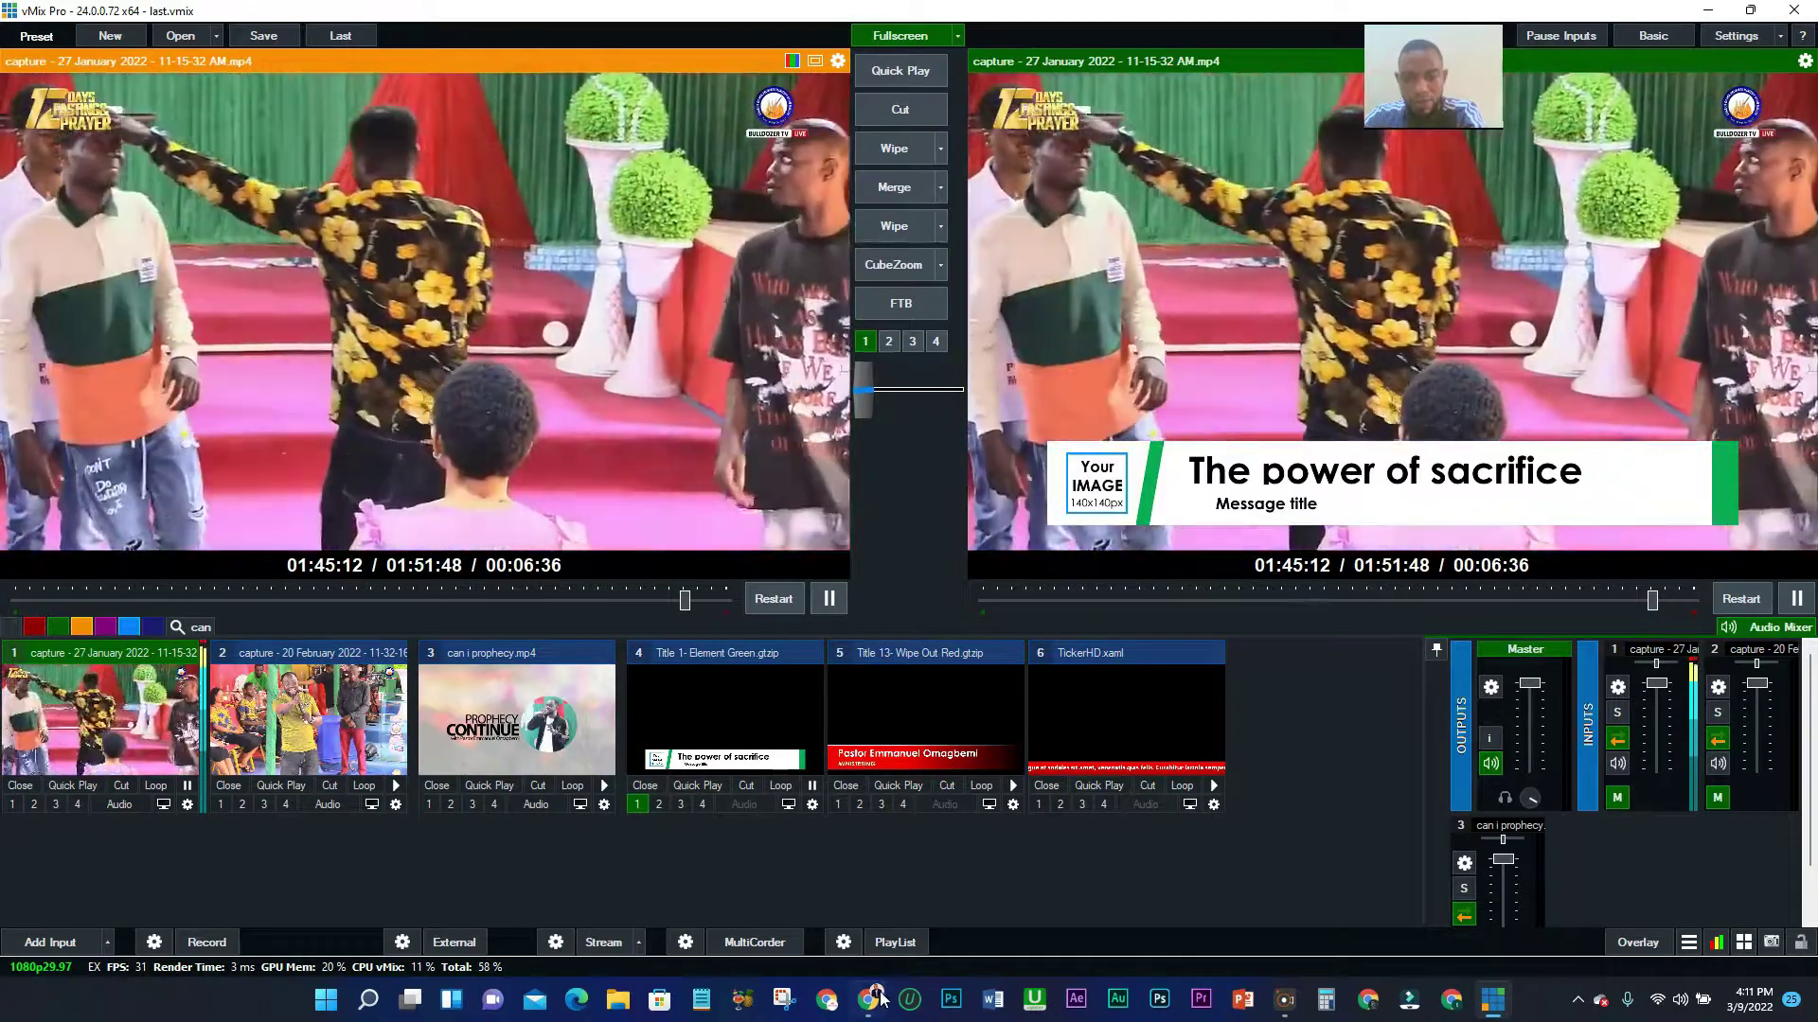
pyautogui.moveTo(871, 999)
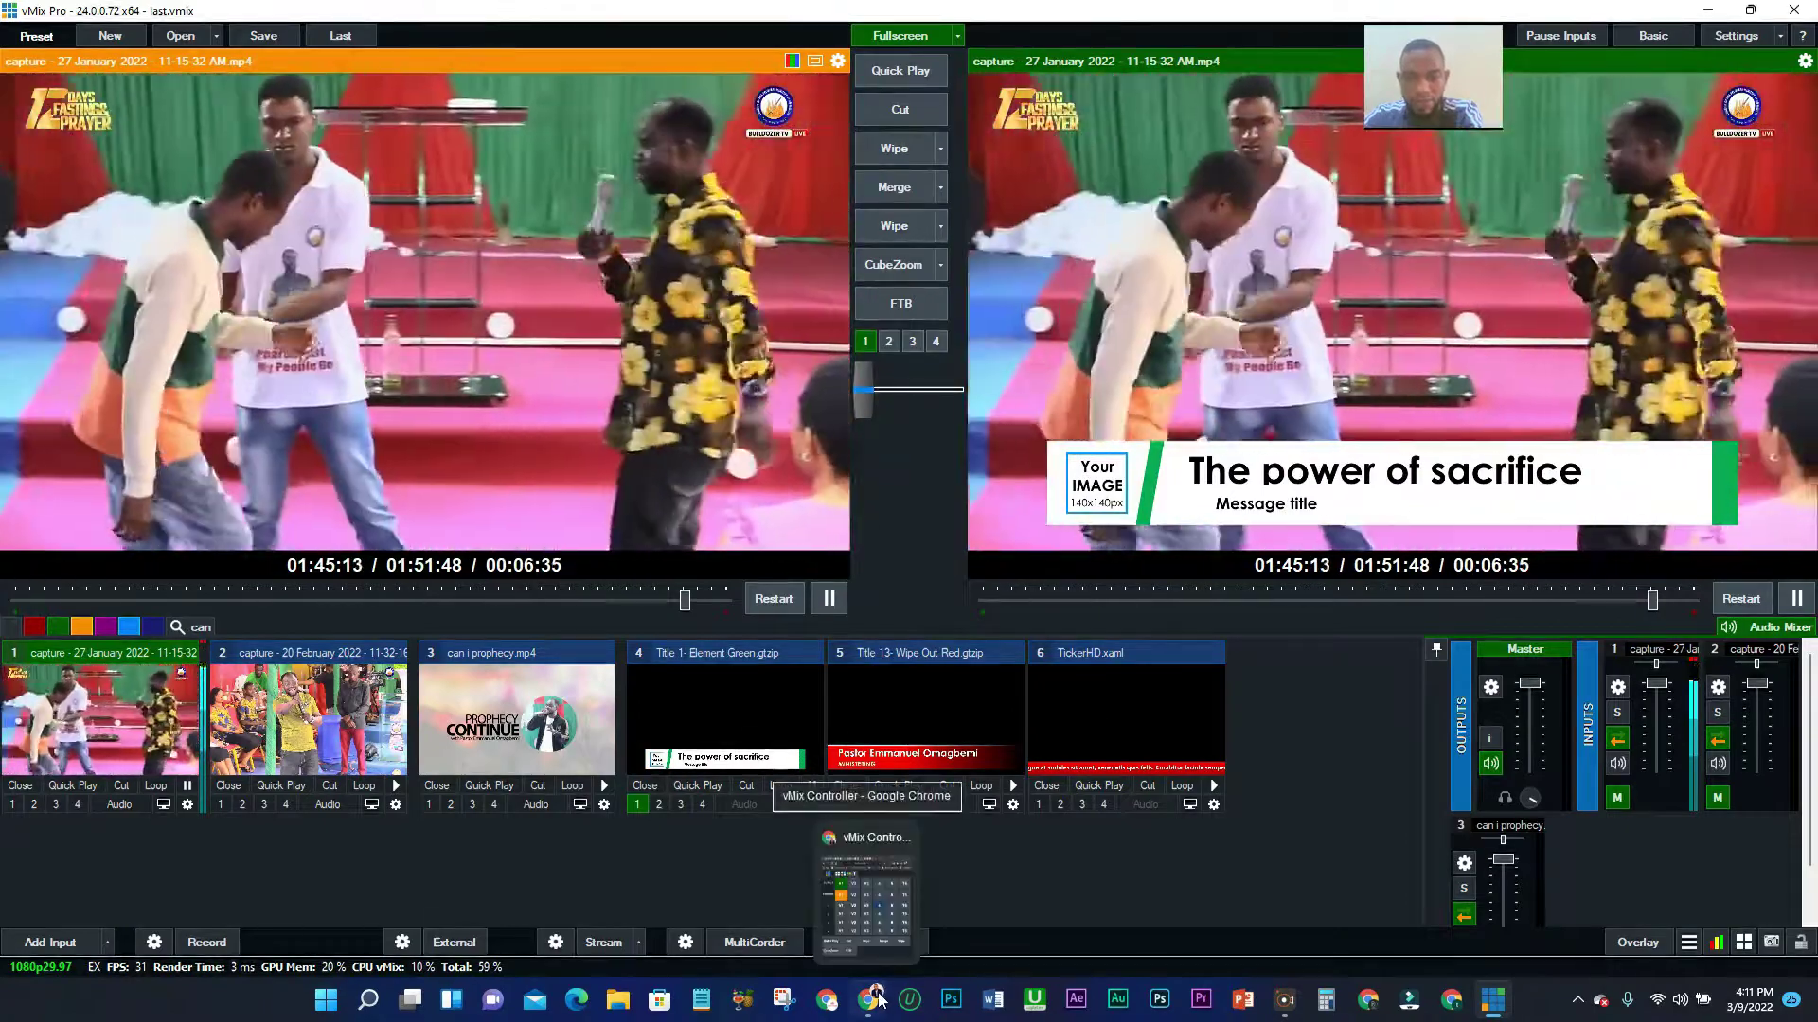
pyautogui.click(869, 900)
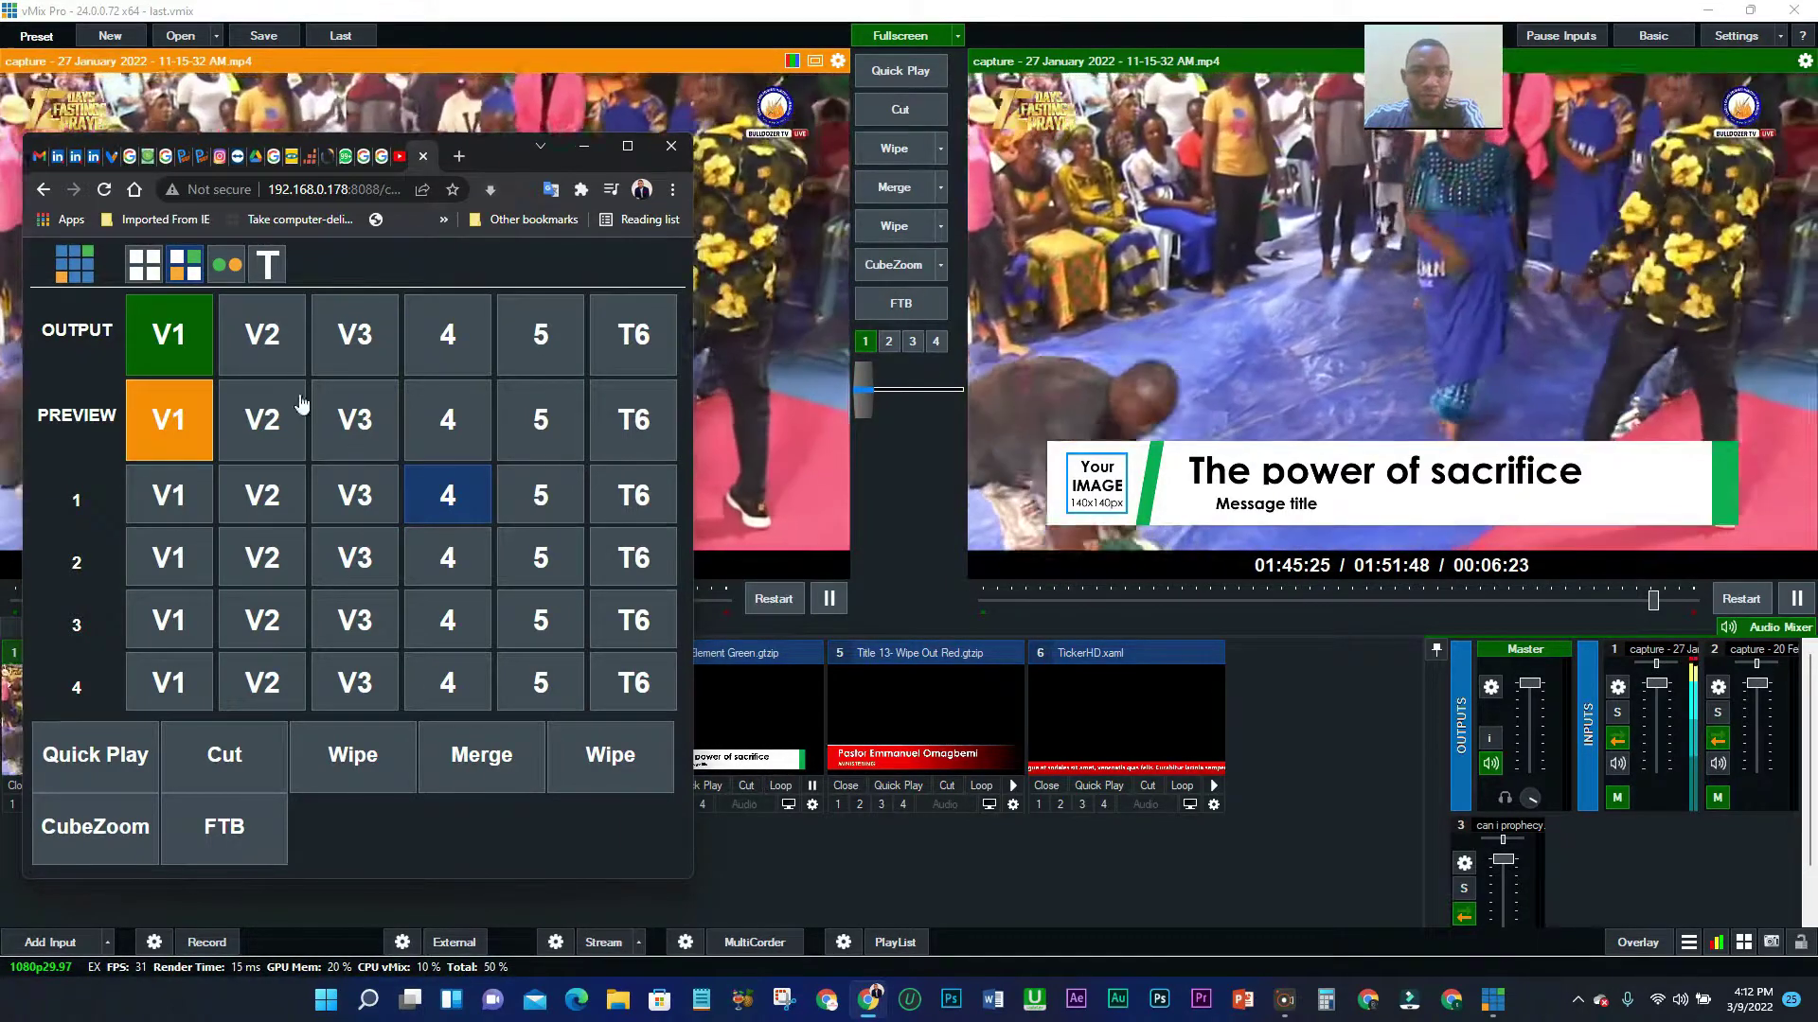
# Set the output to V2 from the web controller, turn off overlay channel 1 in vMix, and return to the browser.
pyautogui.click(282, 358)
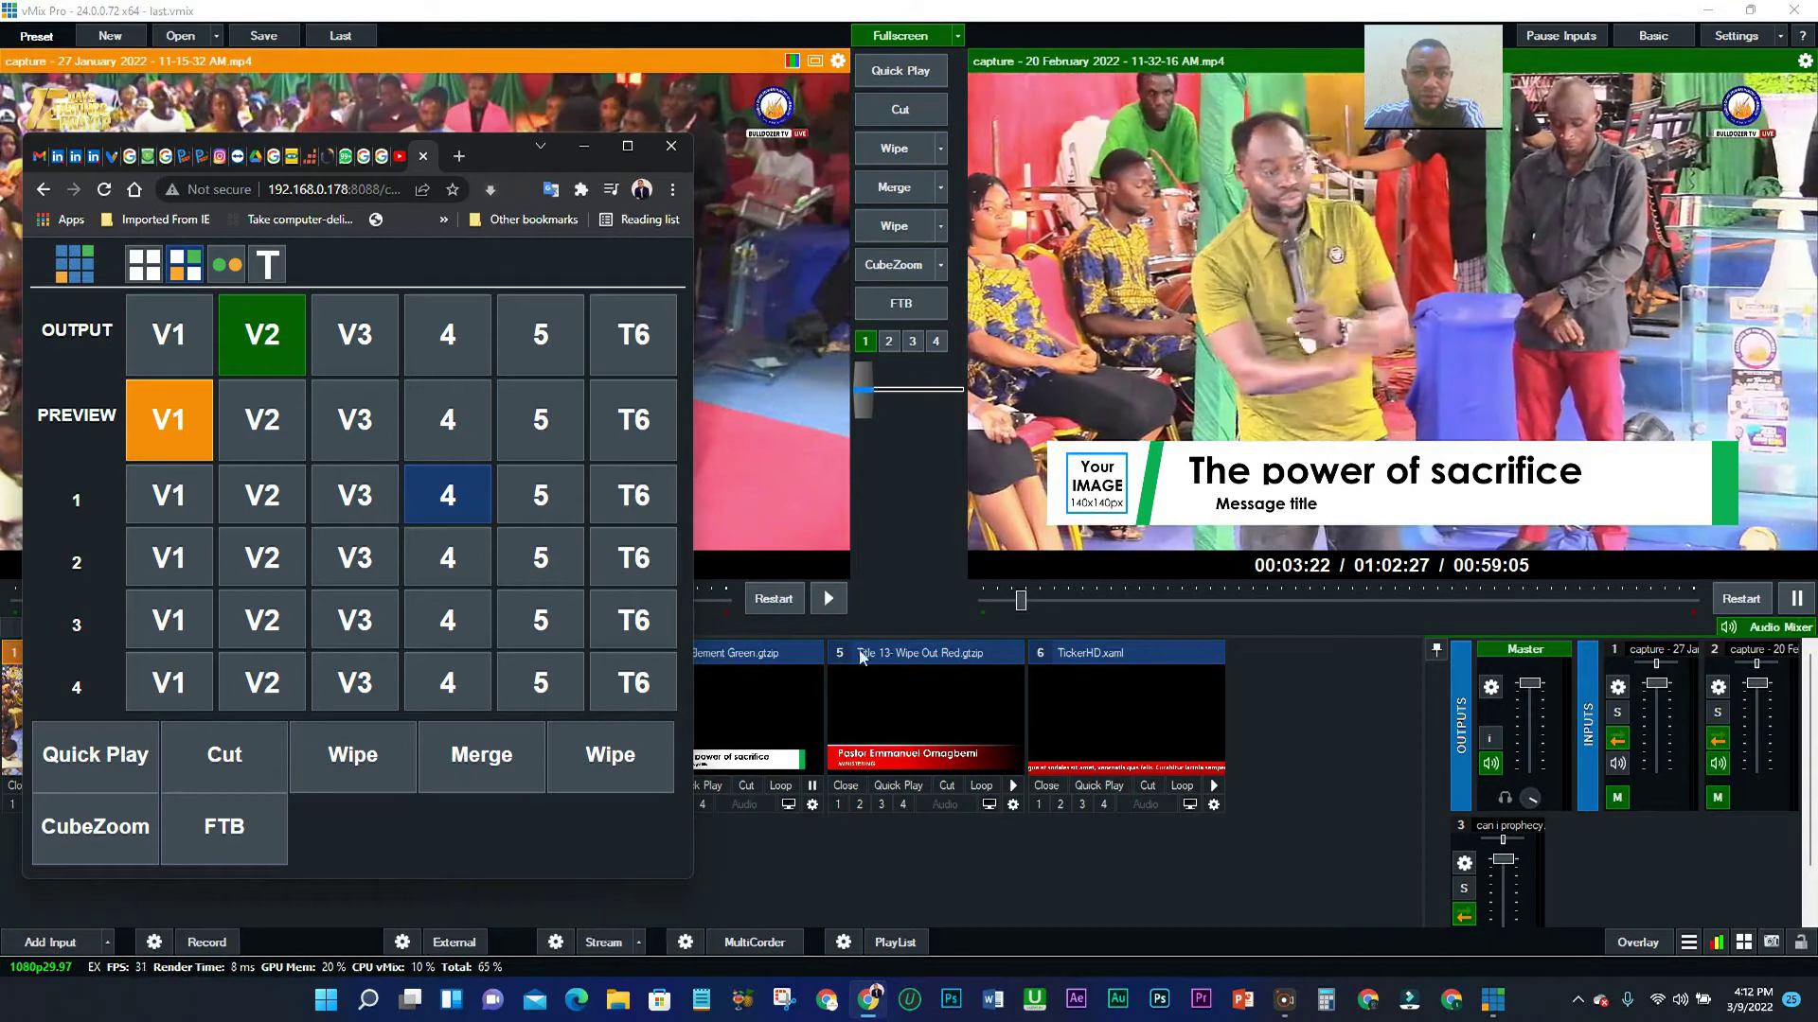
pyautogui.click(865, 344)
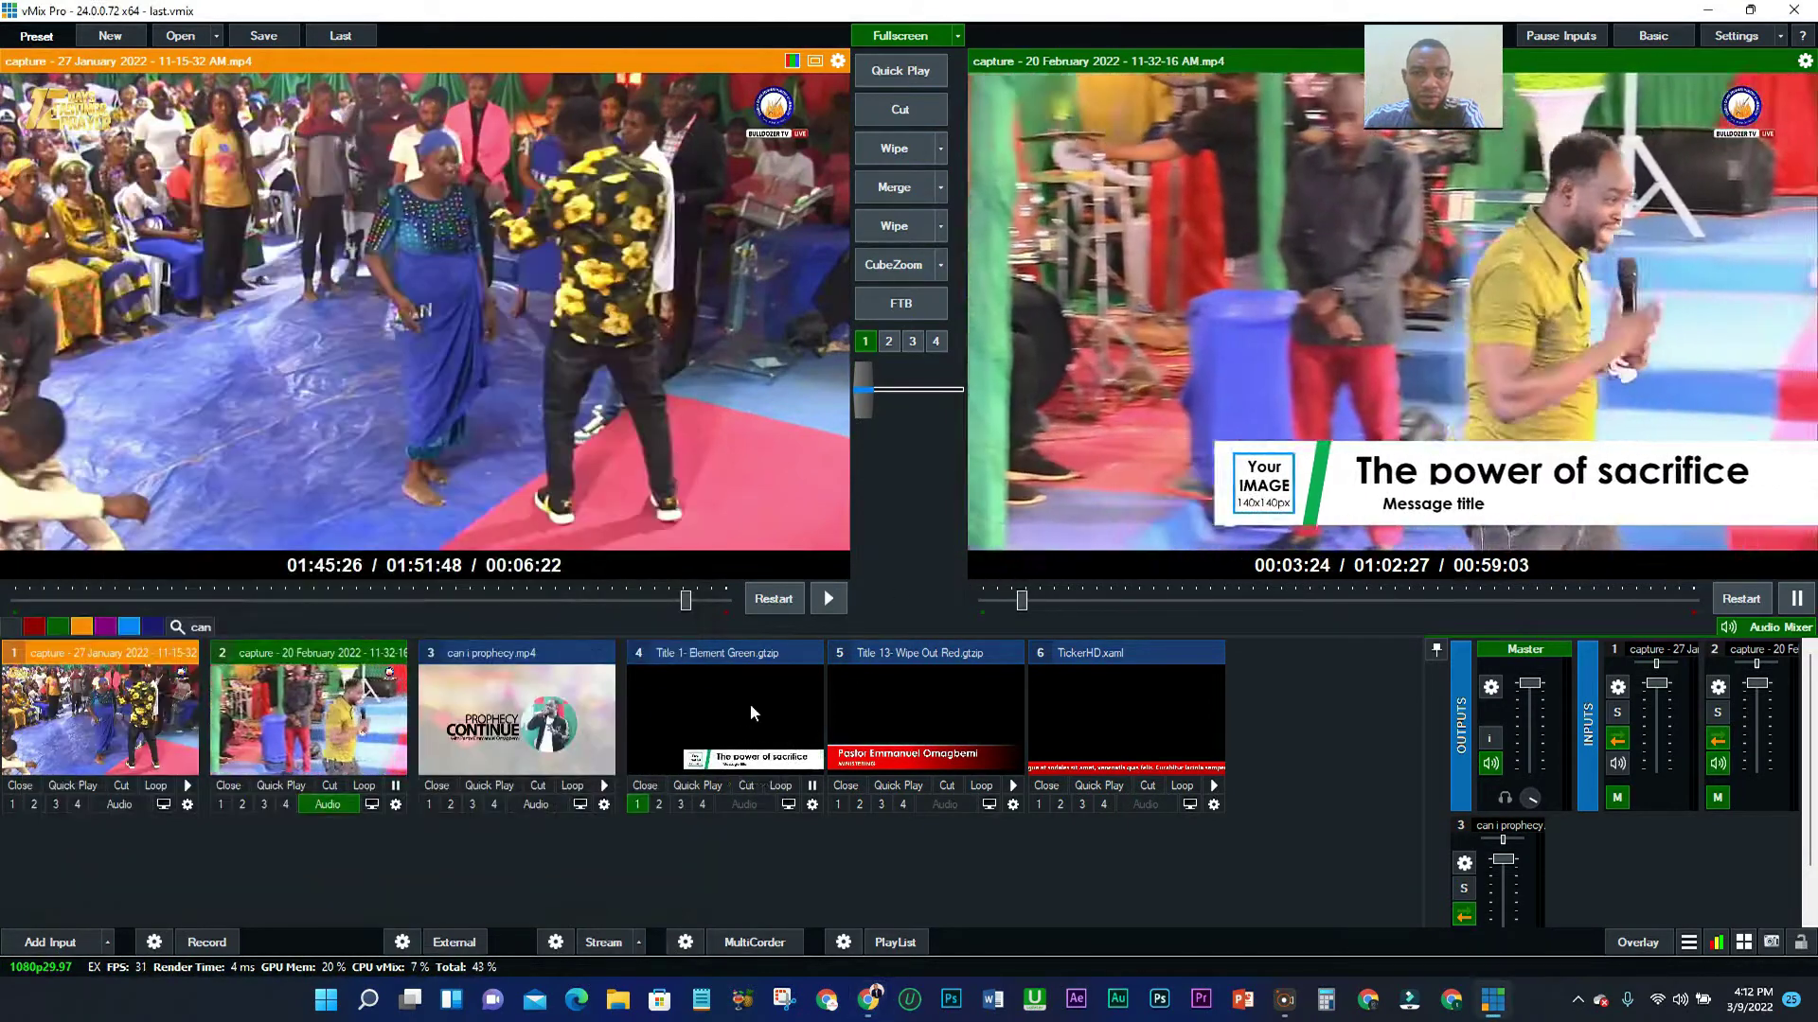
pyautogui.click(868, 1001)
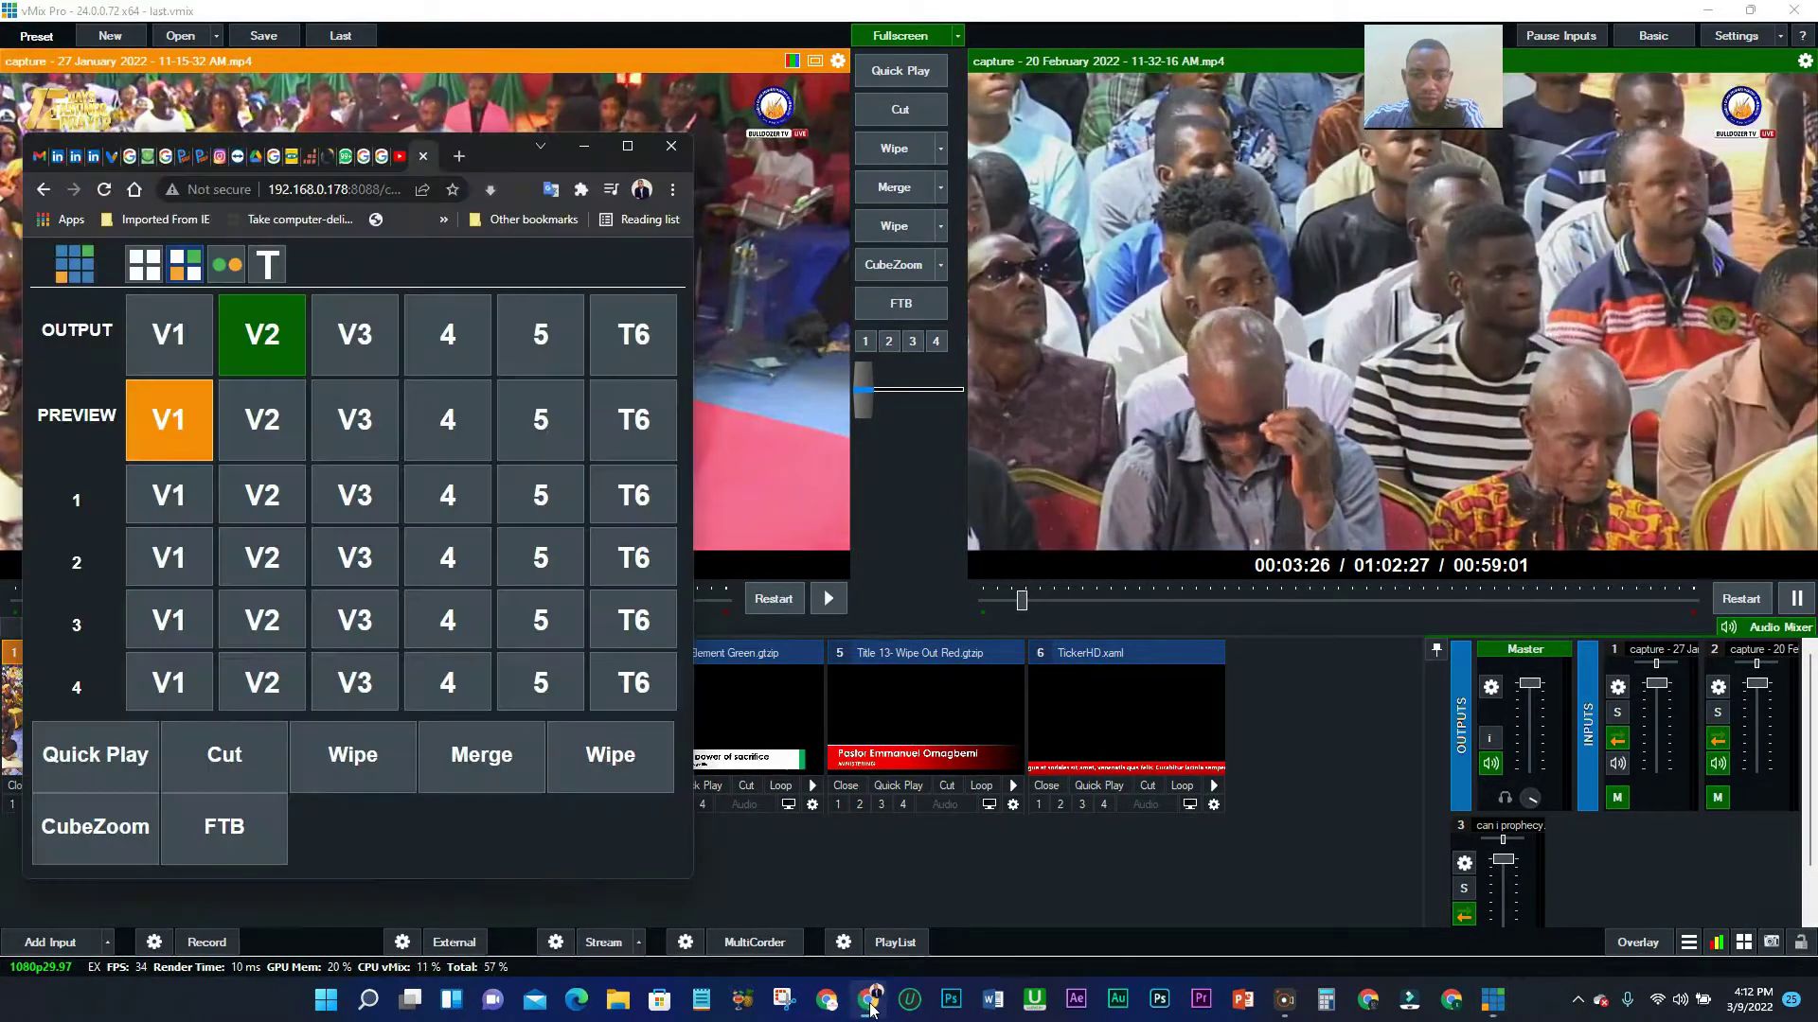
# Send the web controller page address from the desktop browser to the HUAWEI Phone device.
pyautogui.rightClick(366, 193)
pyautogui.click(446, 332)
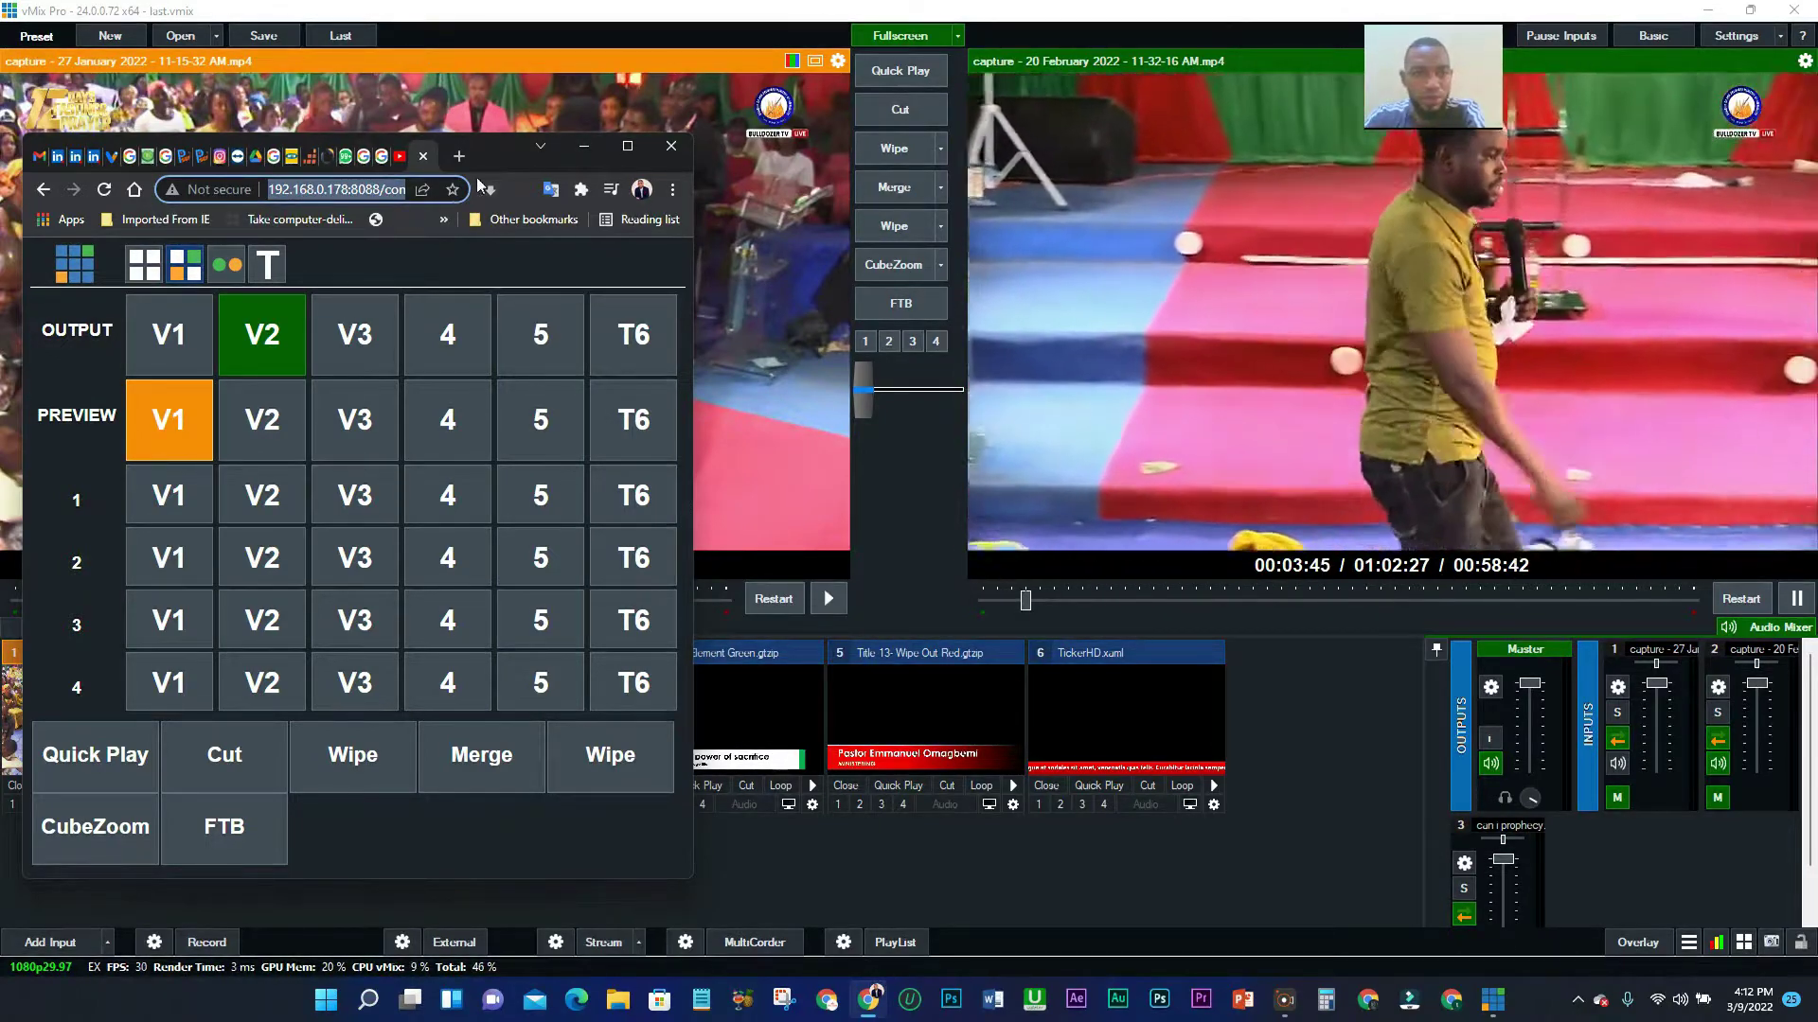
pyautogui.click(368, 189)
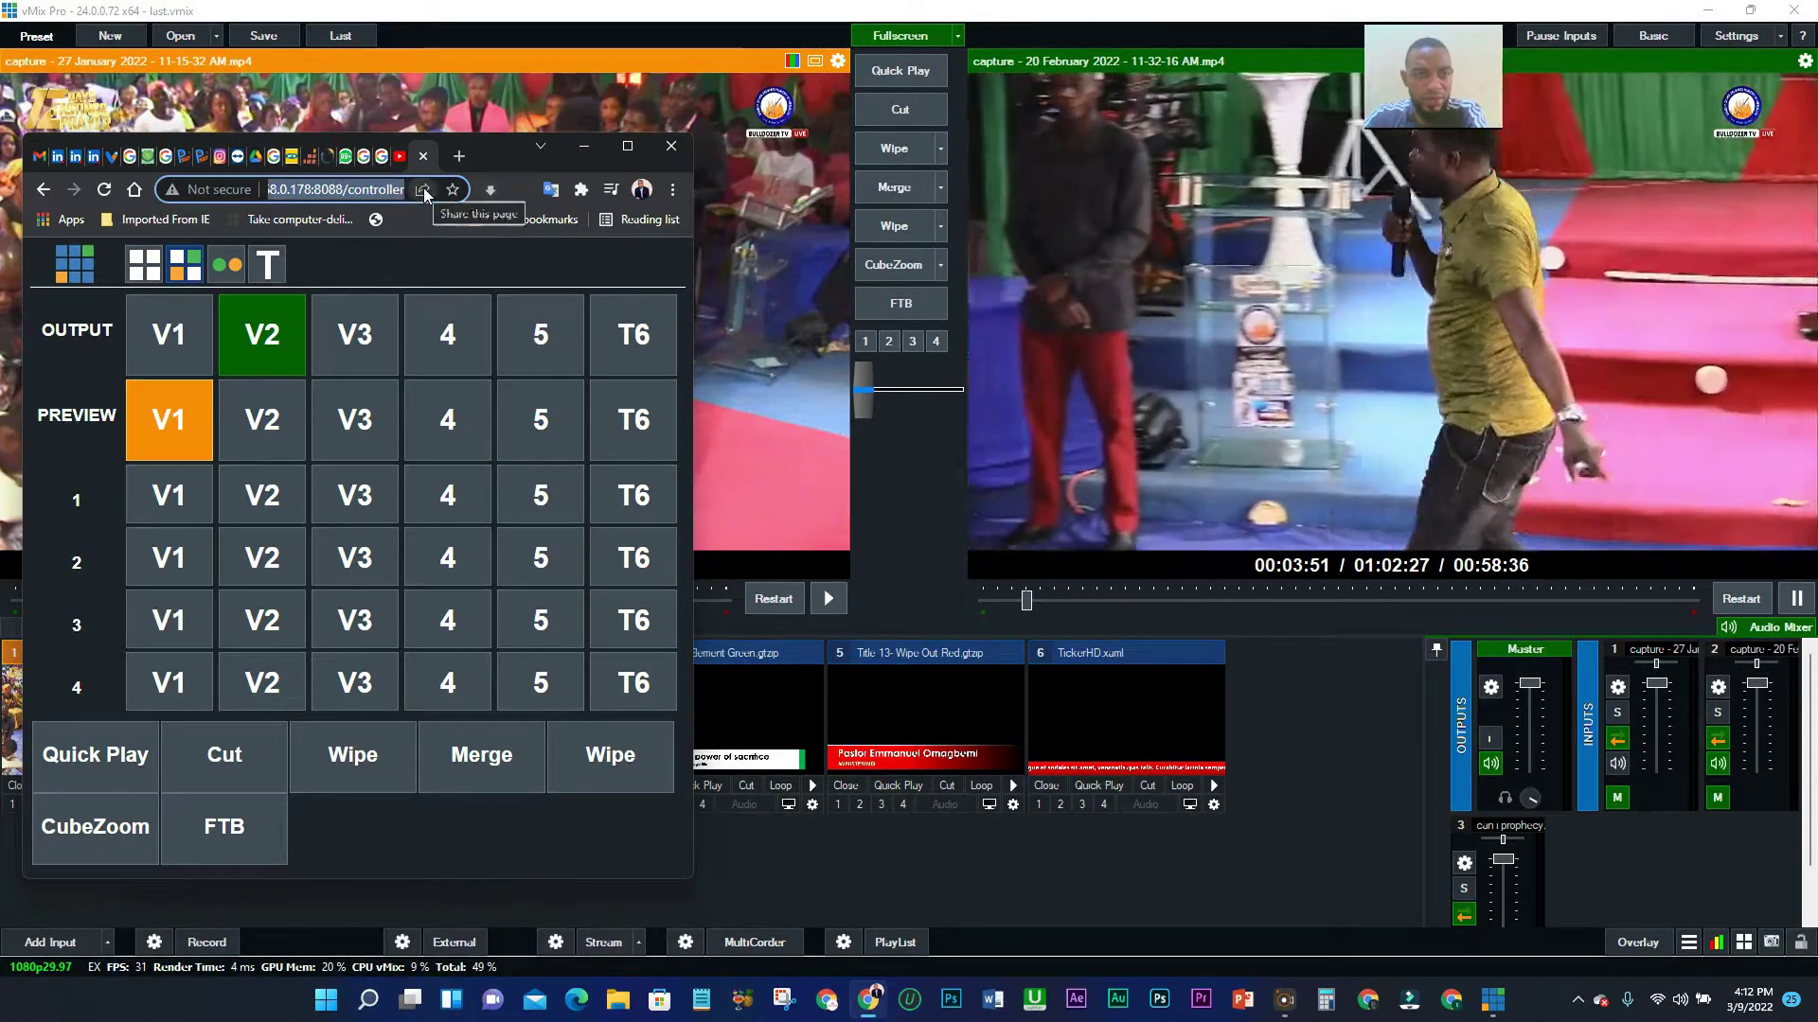
pyautogui.click(423, 188)
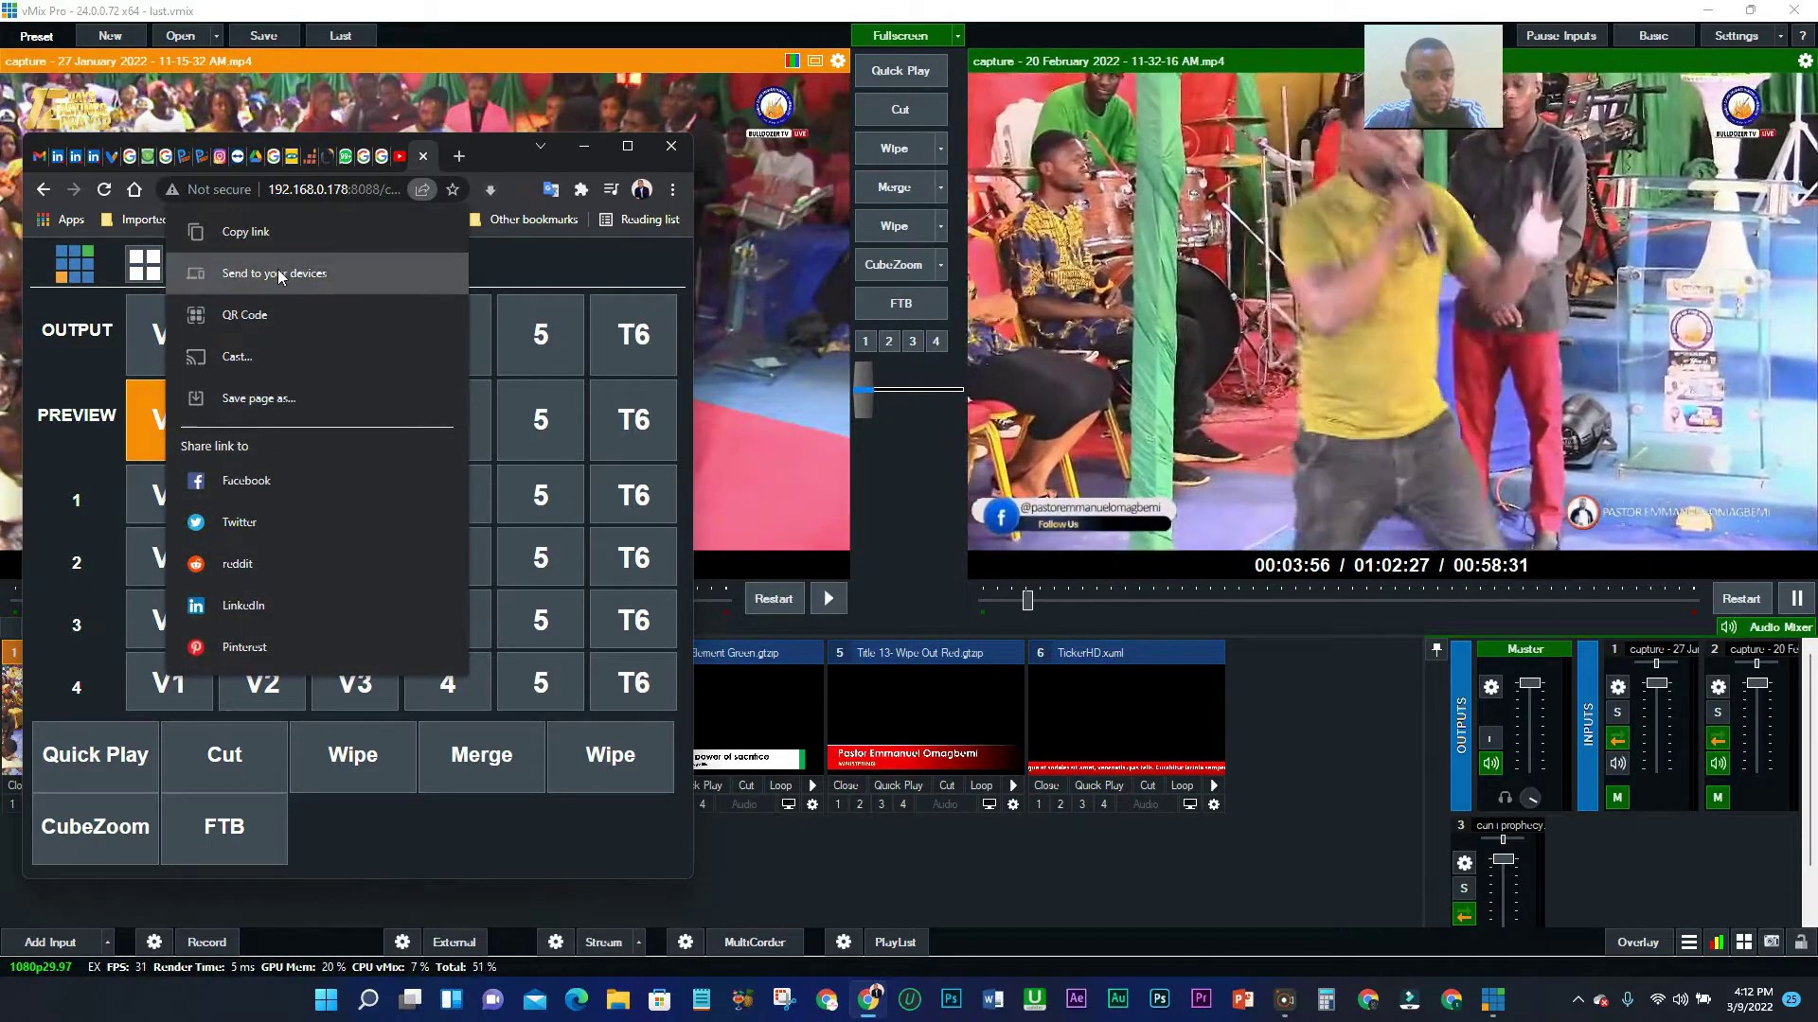
pyautogui.click(277, 272)
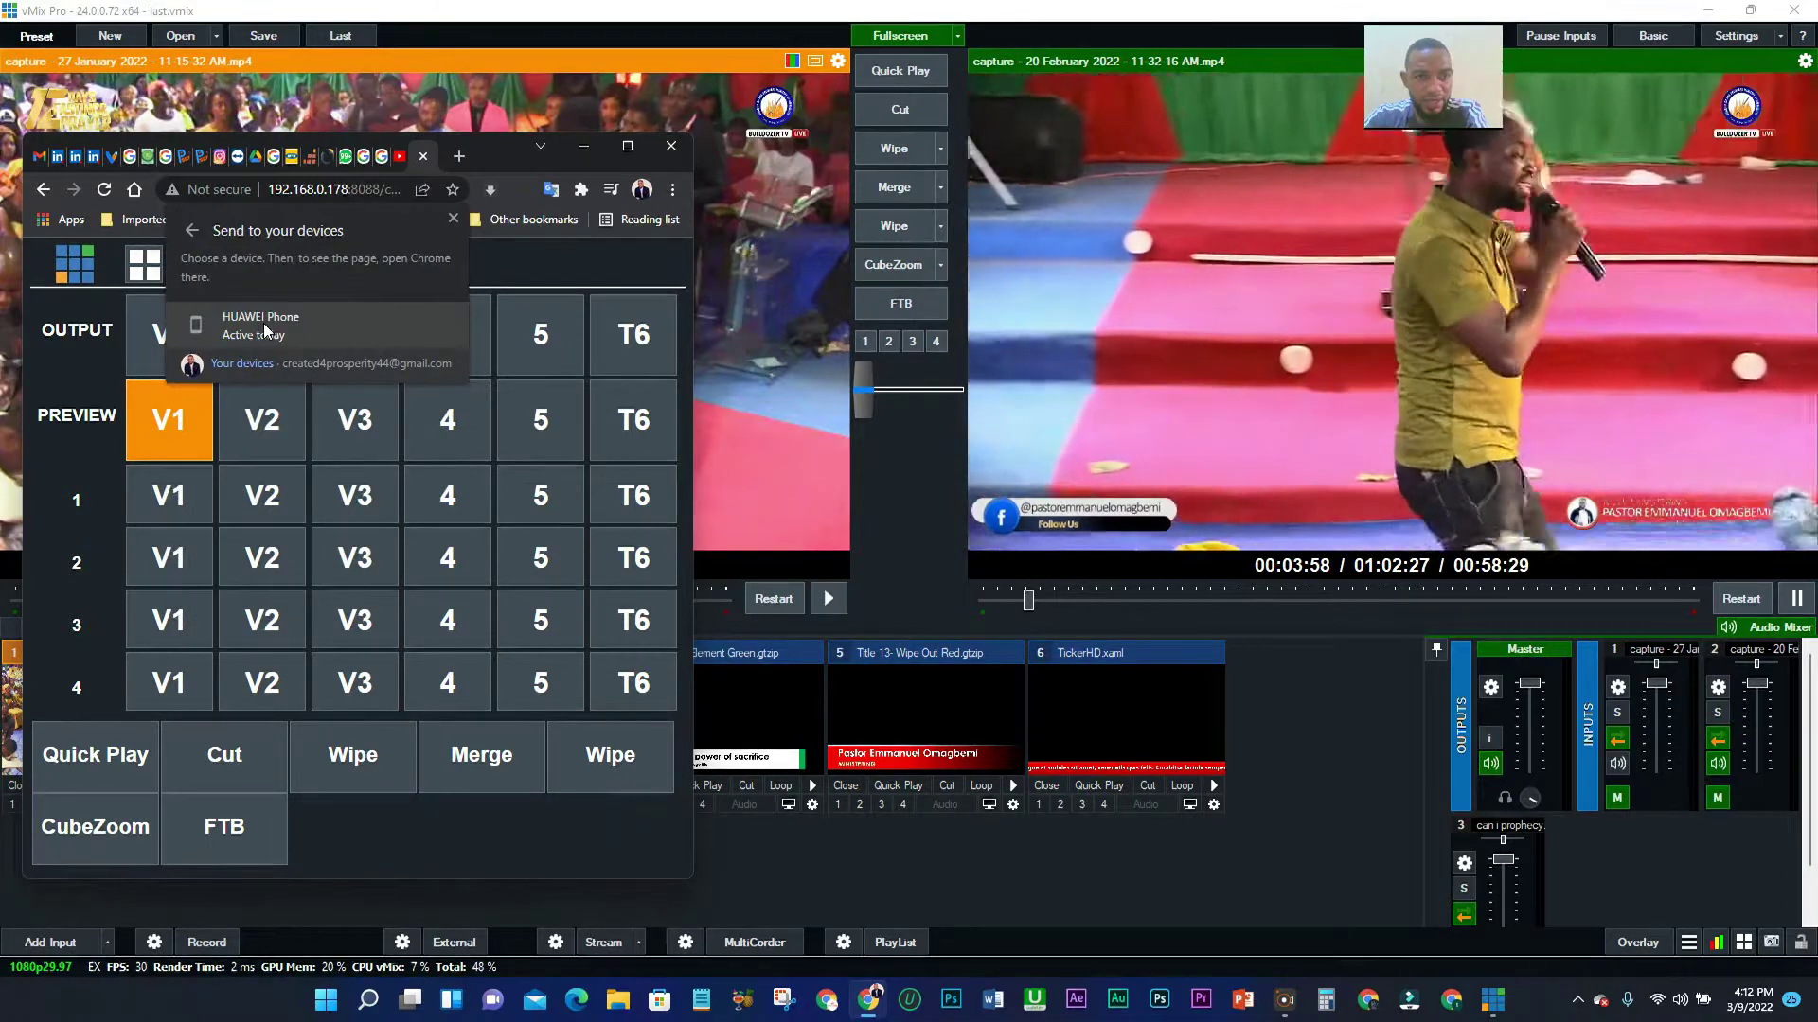
pyautogui.click(263, 322)
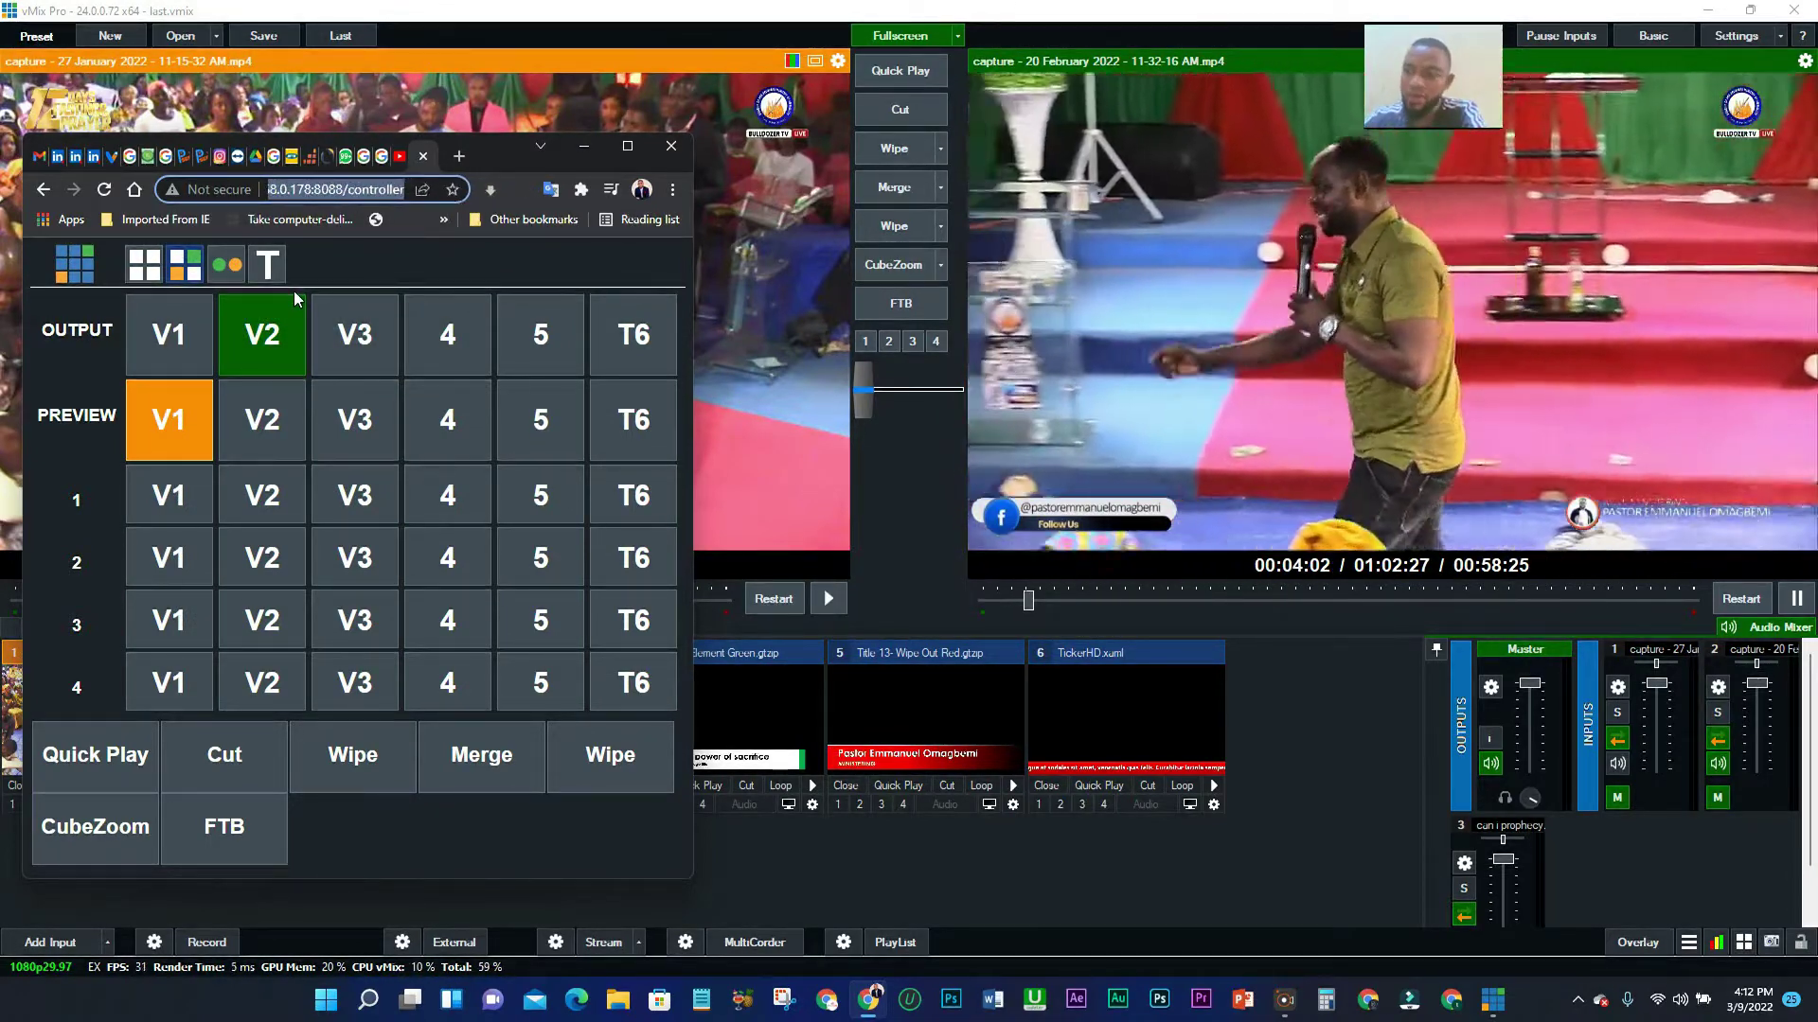
pyautogui.click(420, 191)
pyautogui.click(248, 233)
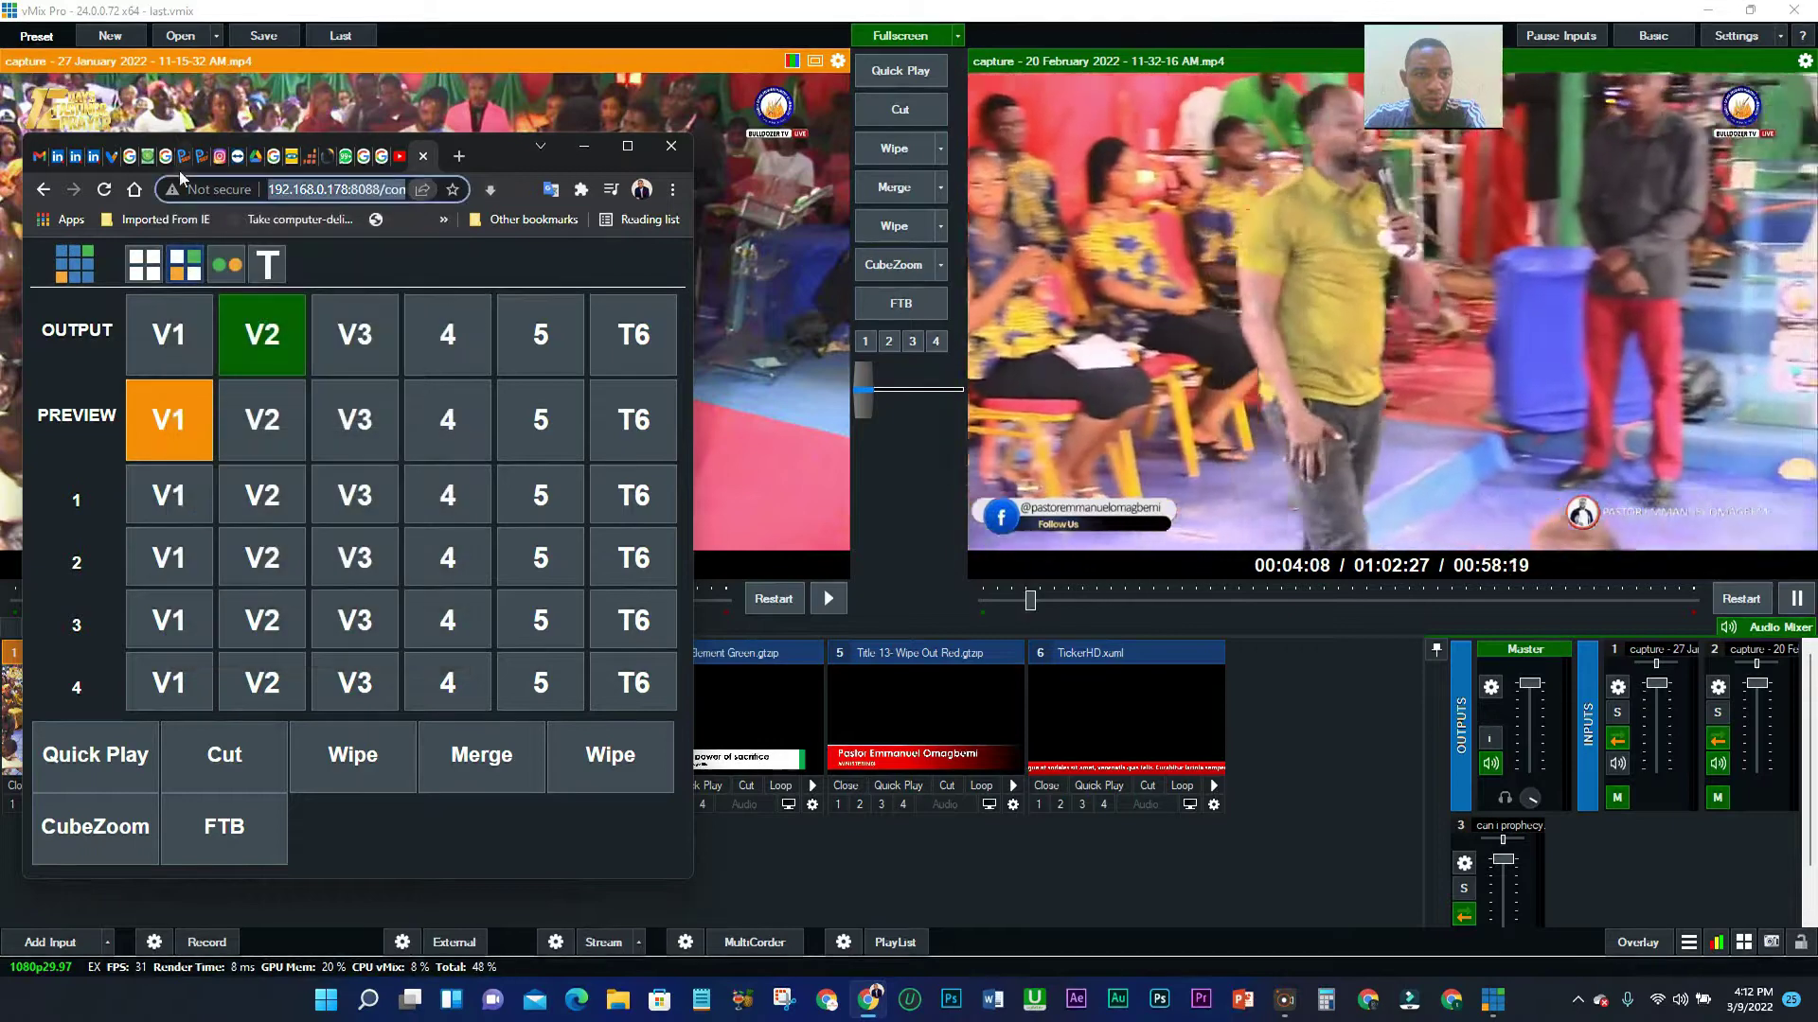
pyautogui.click(345, 155)
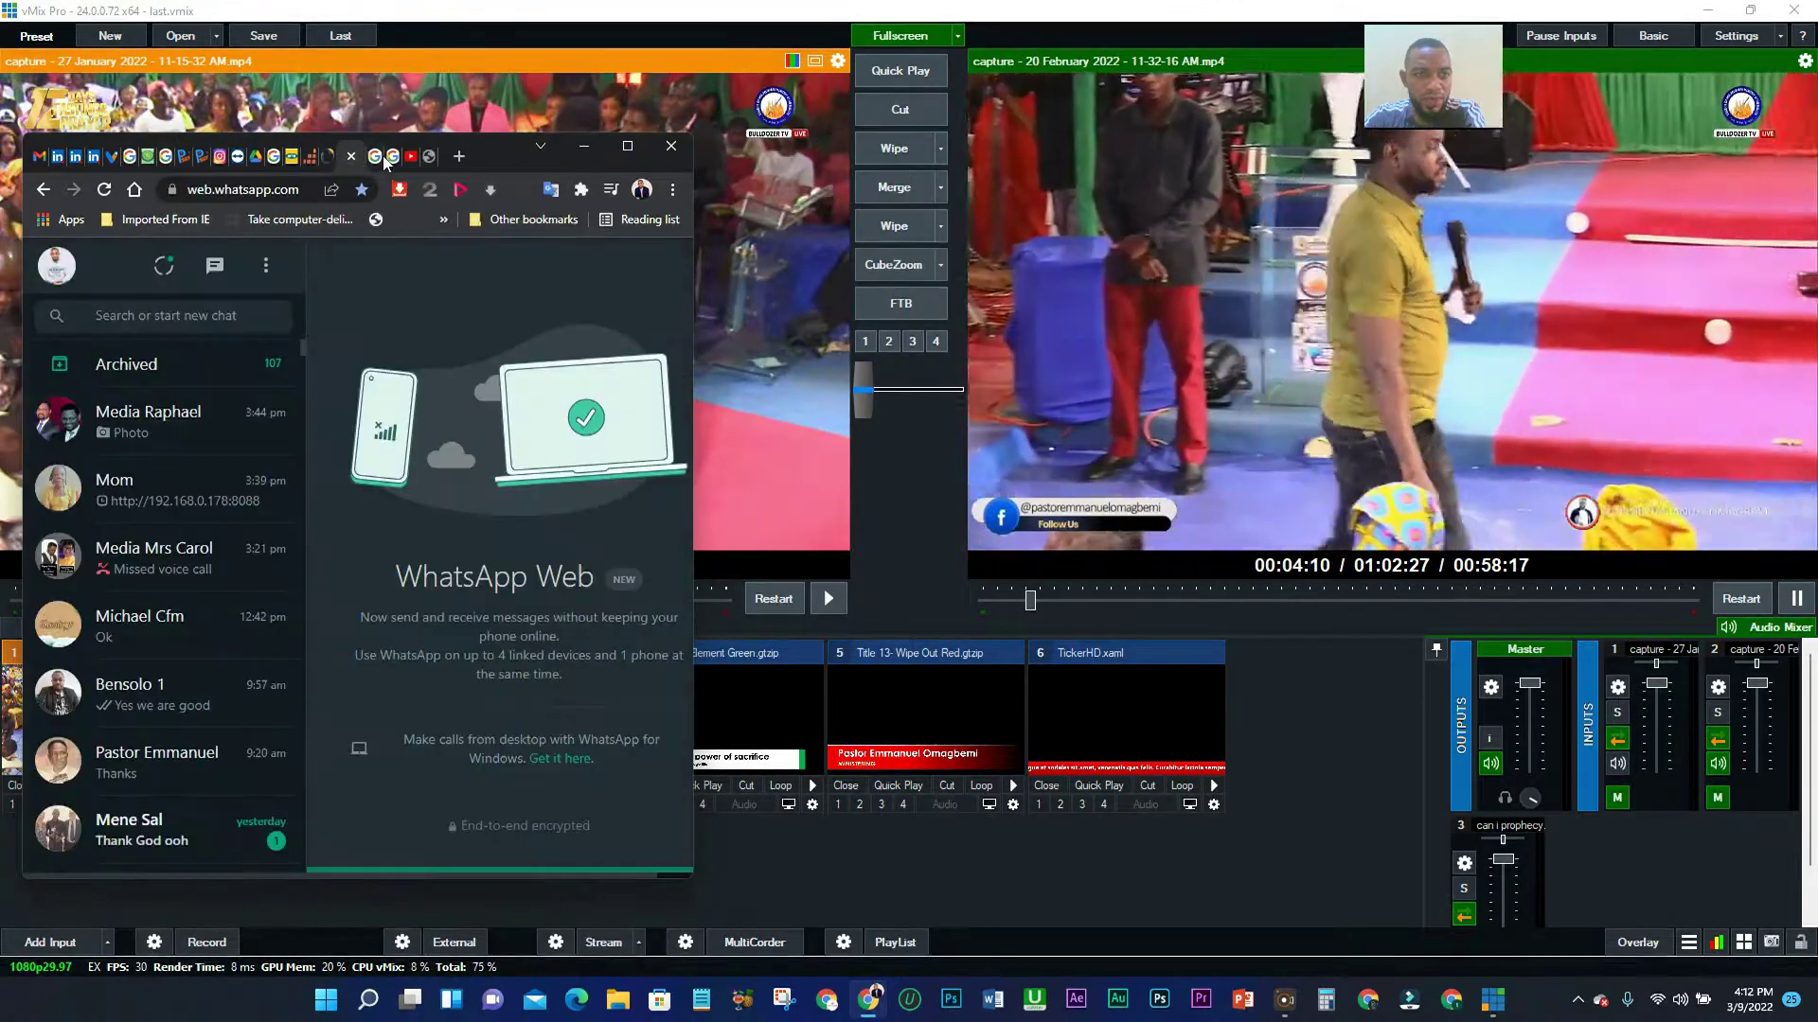
pyautogui.click(156, 489)
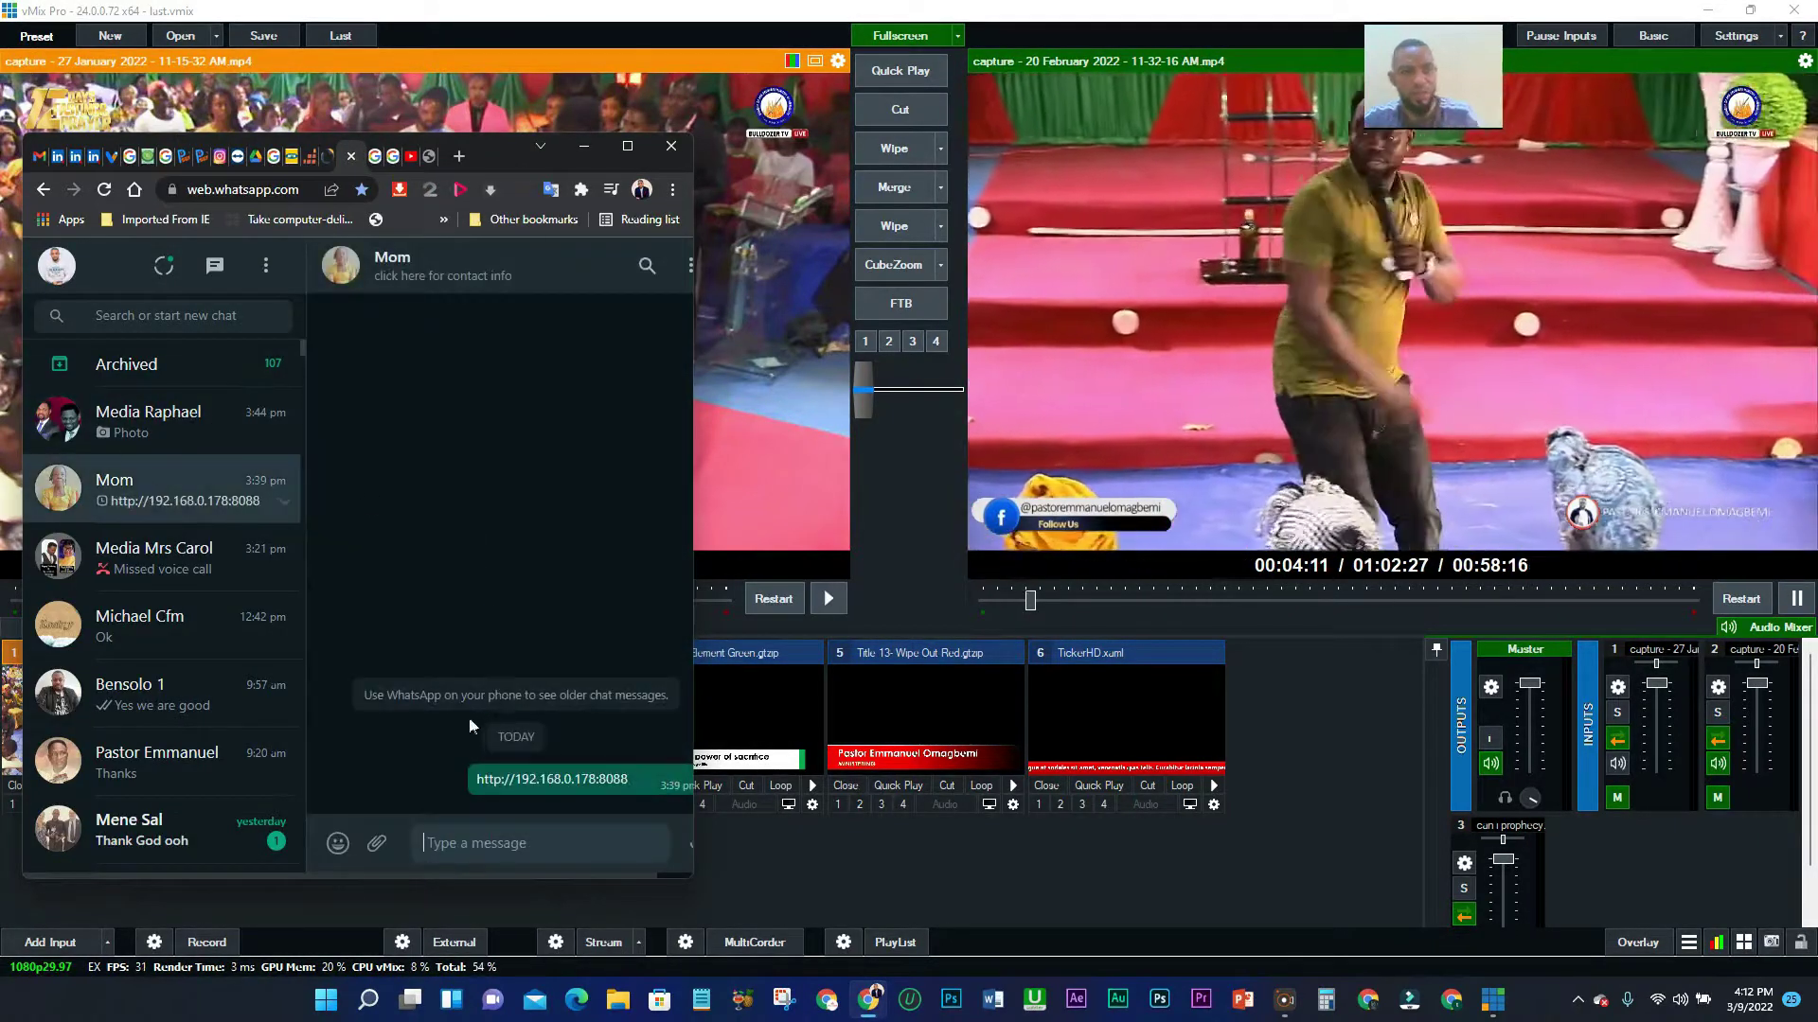
pyautogui.hotkey('ctrl', 'v')
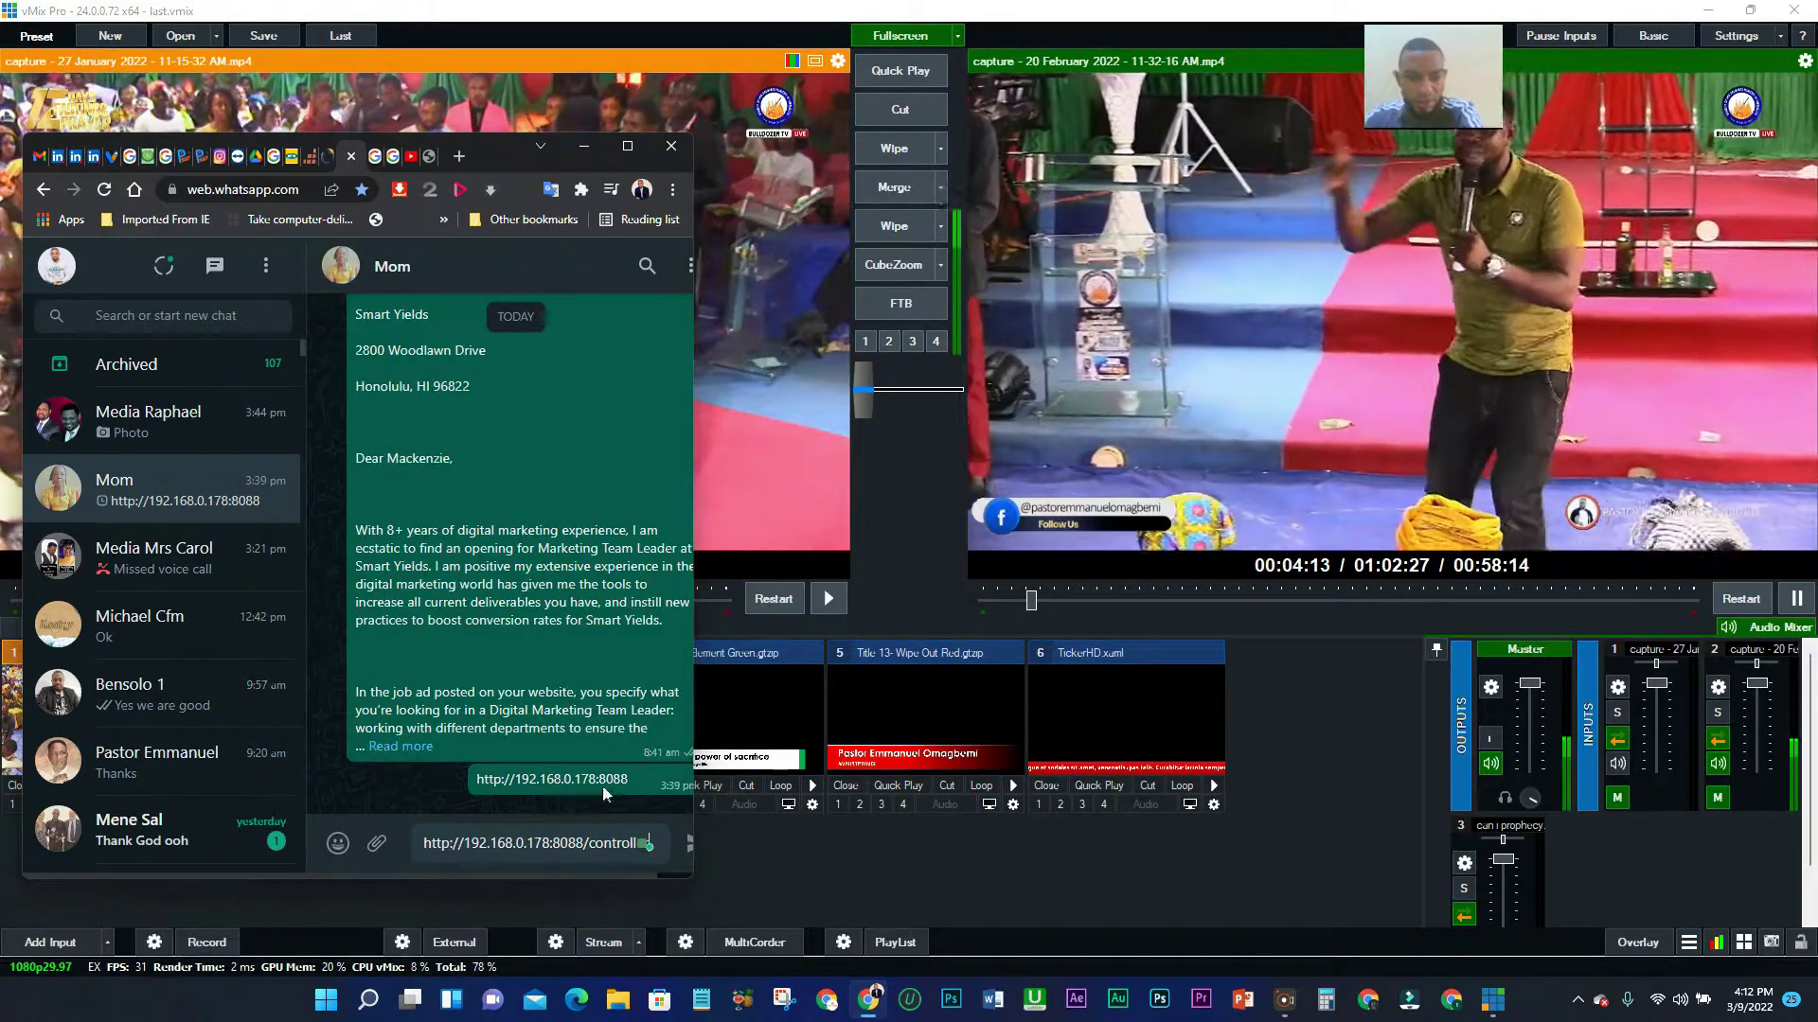
pyautogui.press('Return')
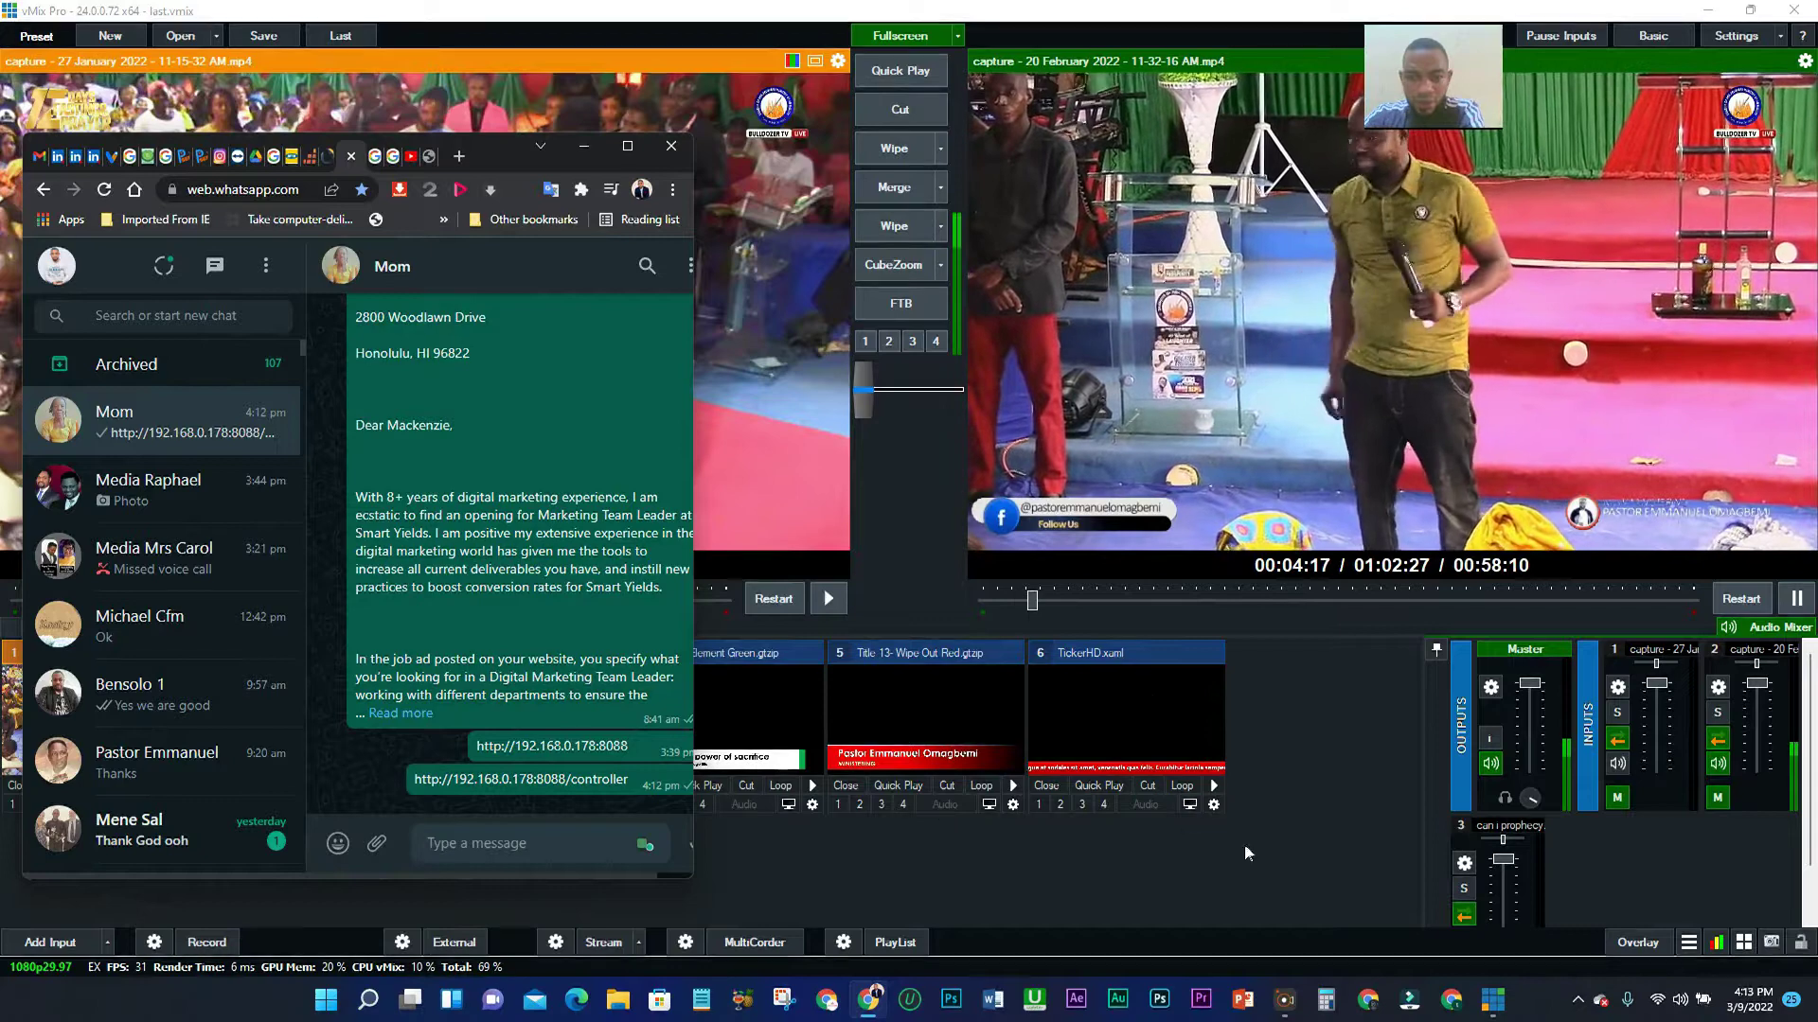
# Lower input 2's volume fader to the bottom in vMix's audio mixer, and return to the browser window.
pyautogui.moveTo(1757, 683); pyautogui.dragTo(1757, 768)
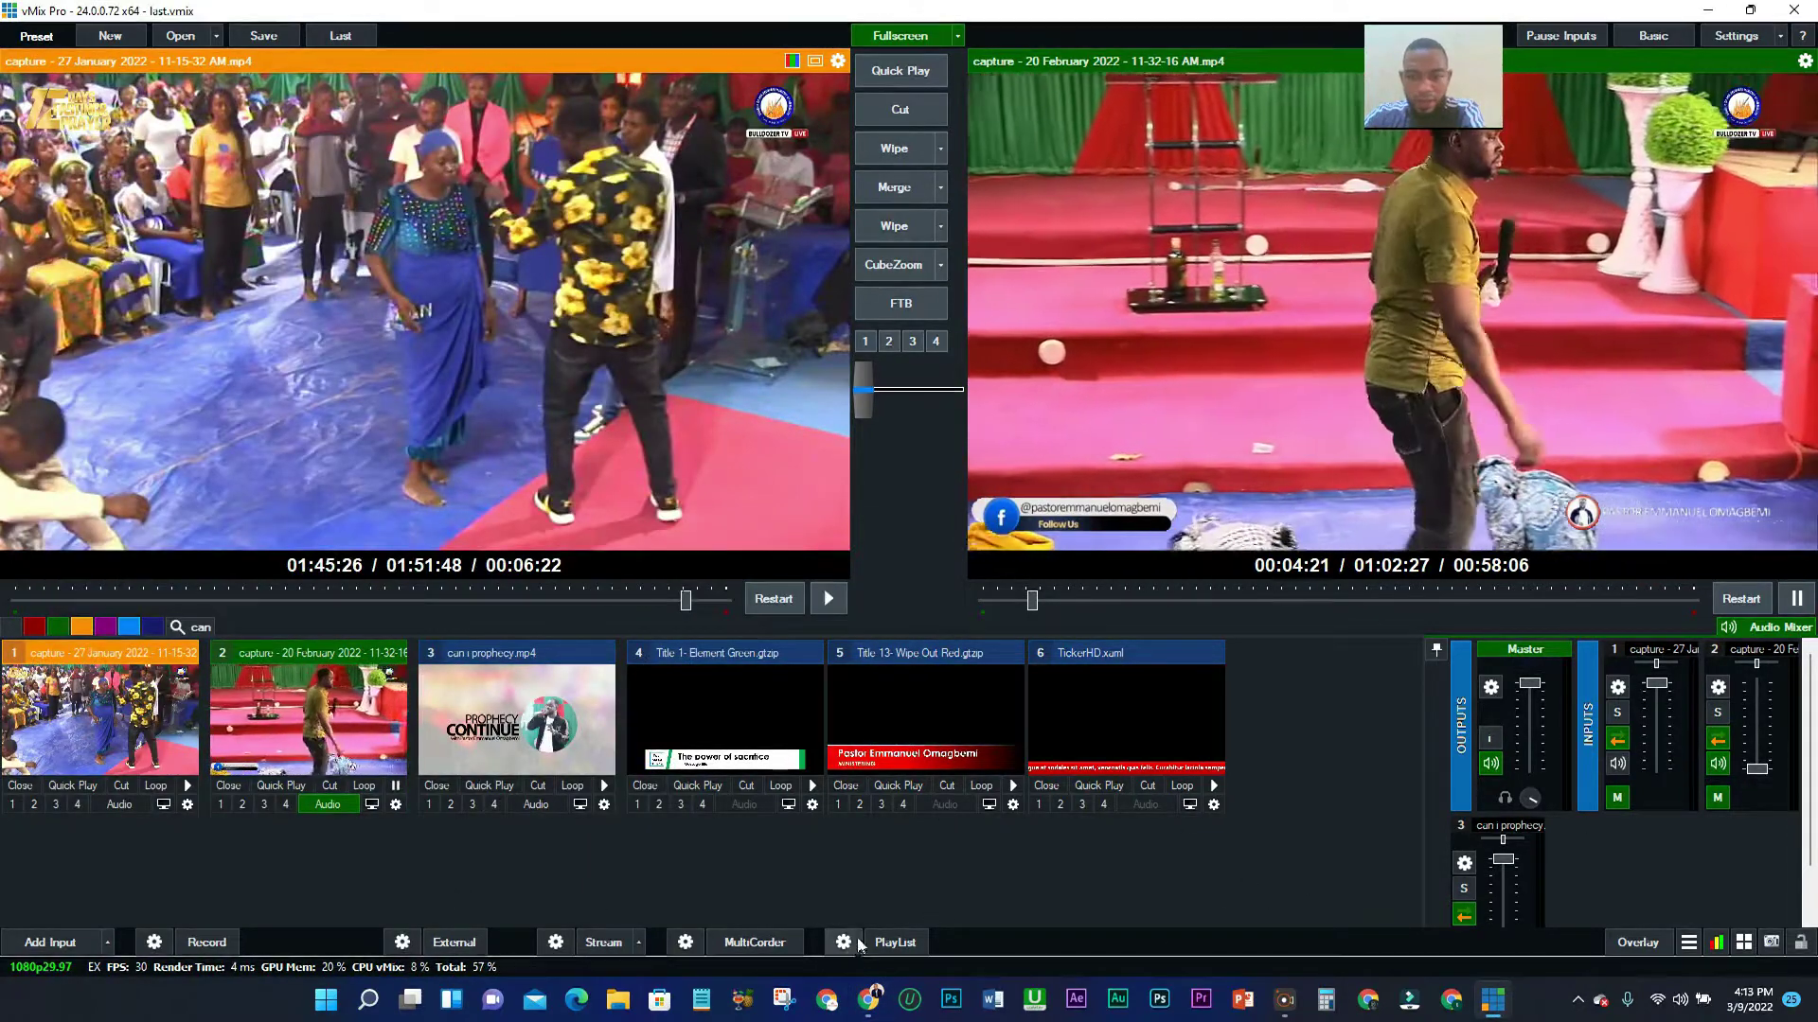
pyautogui.click(869, 999)
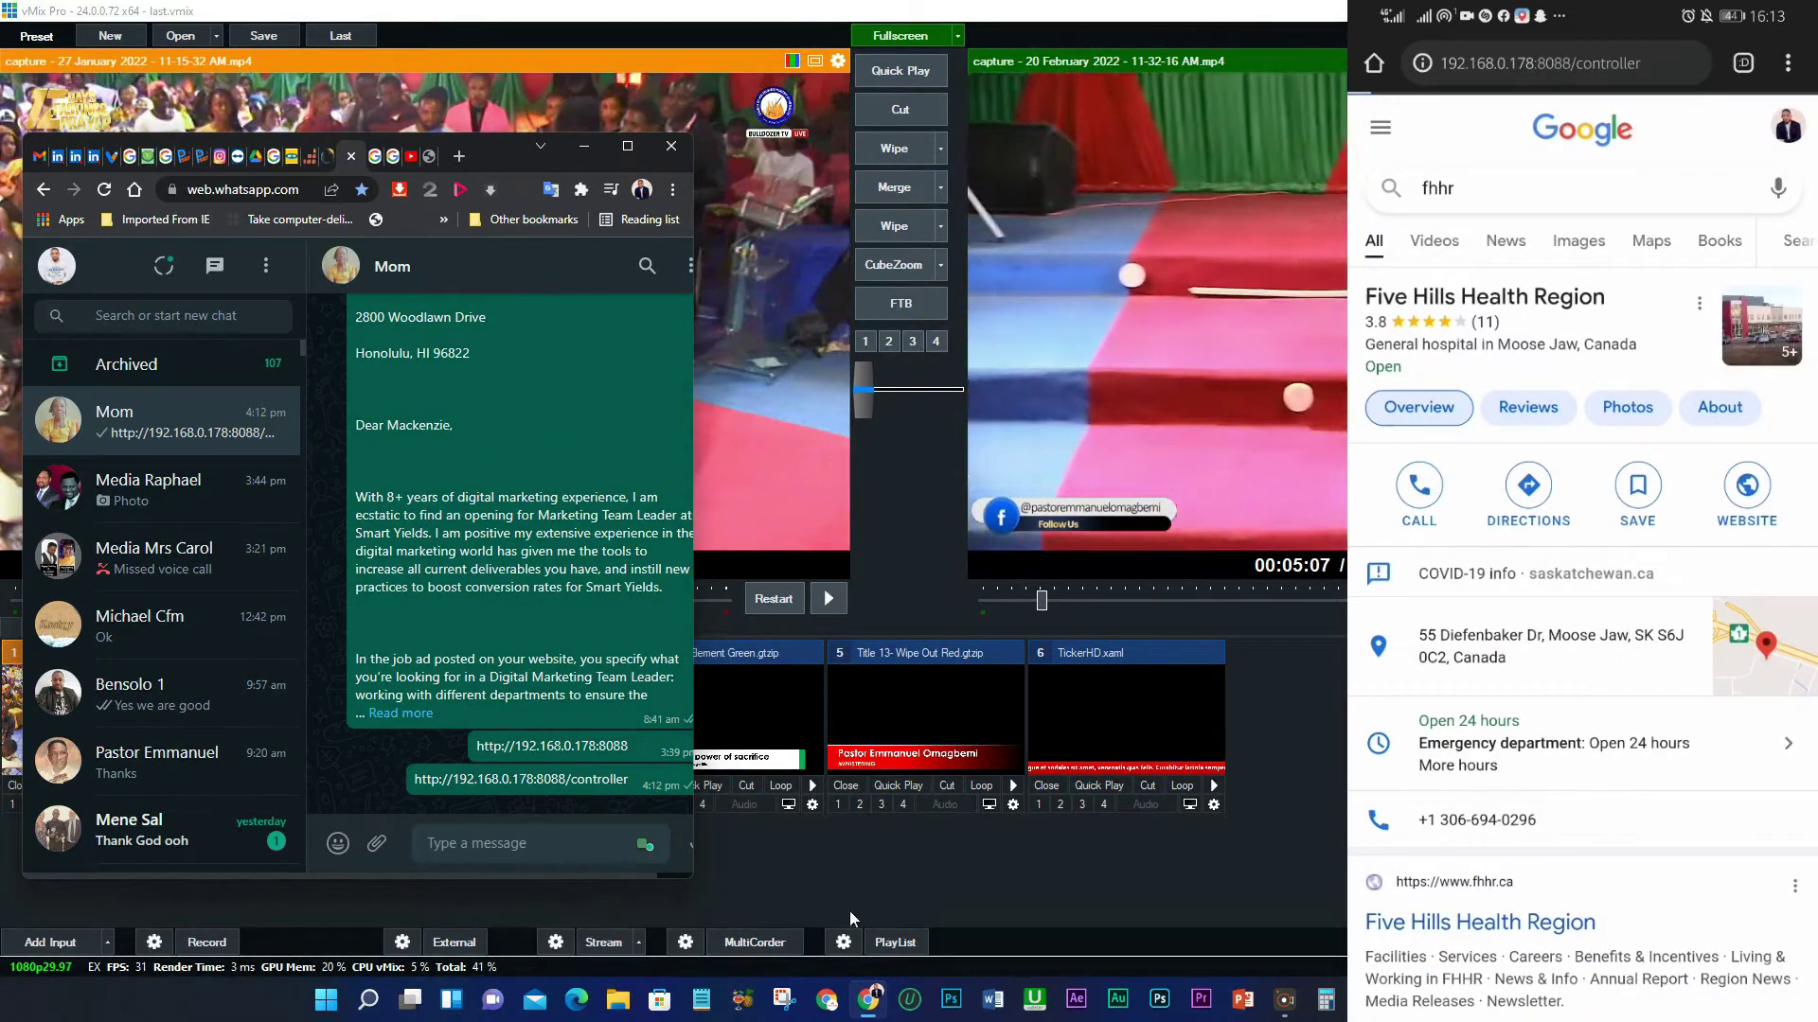
pyautogui.click(869, 1002)
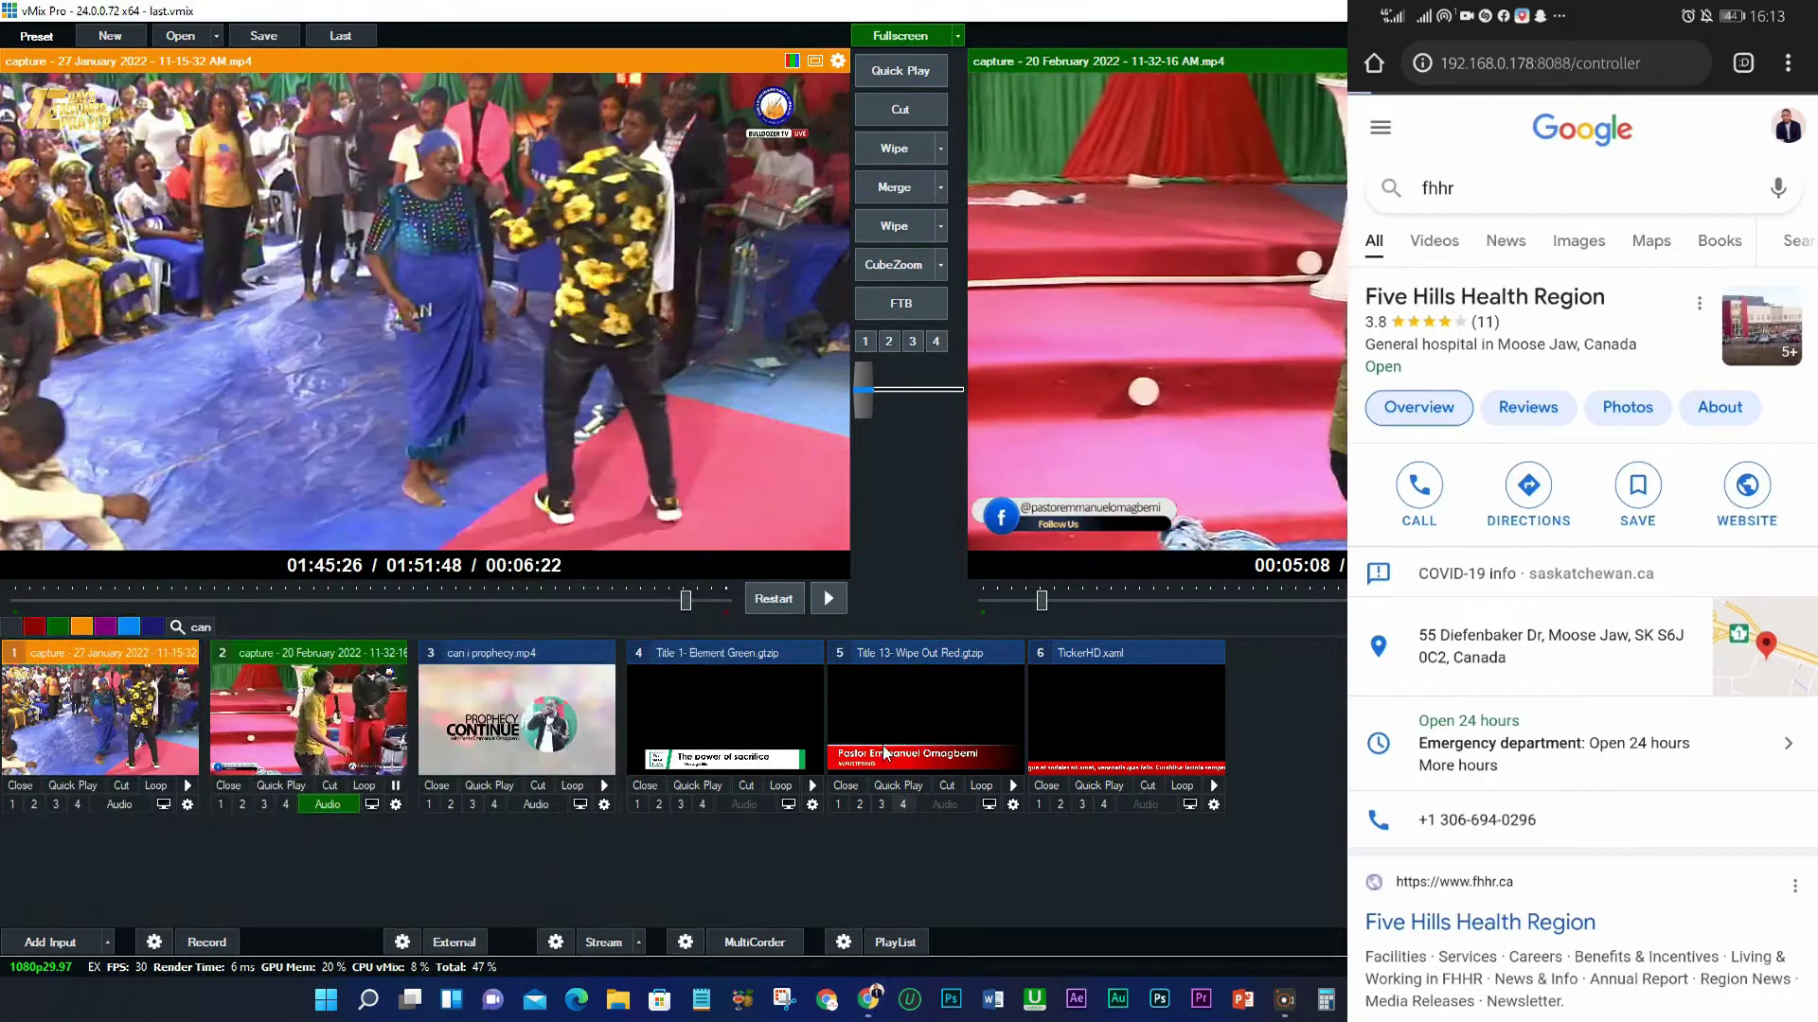
pyautogui.click(869, 1002)
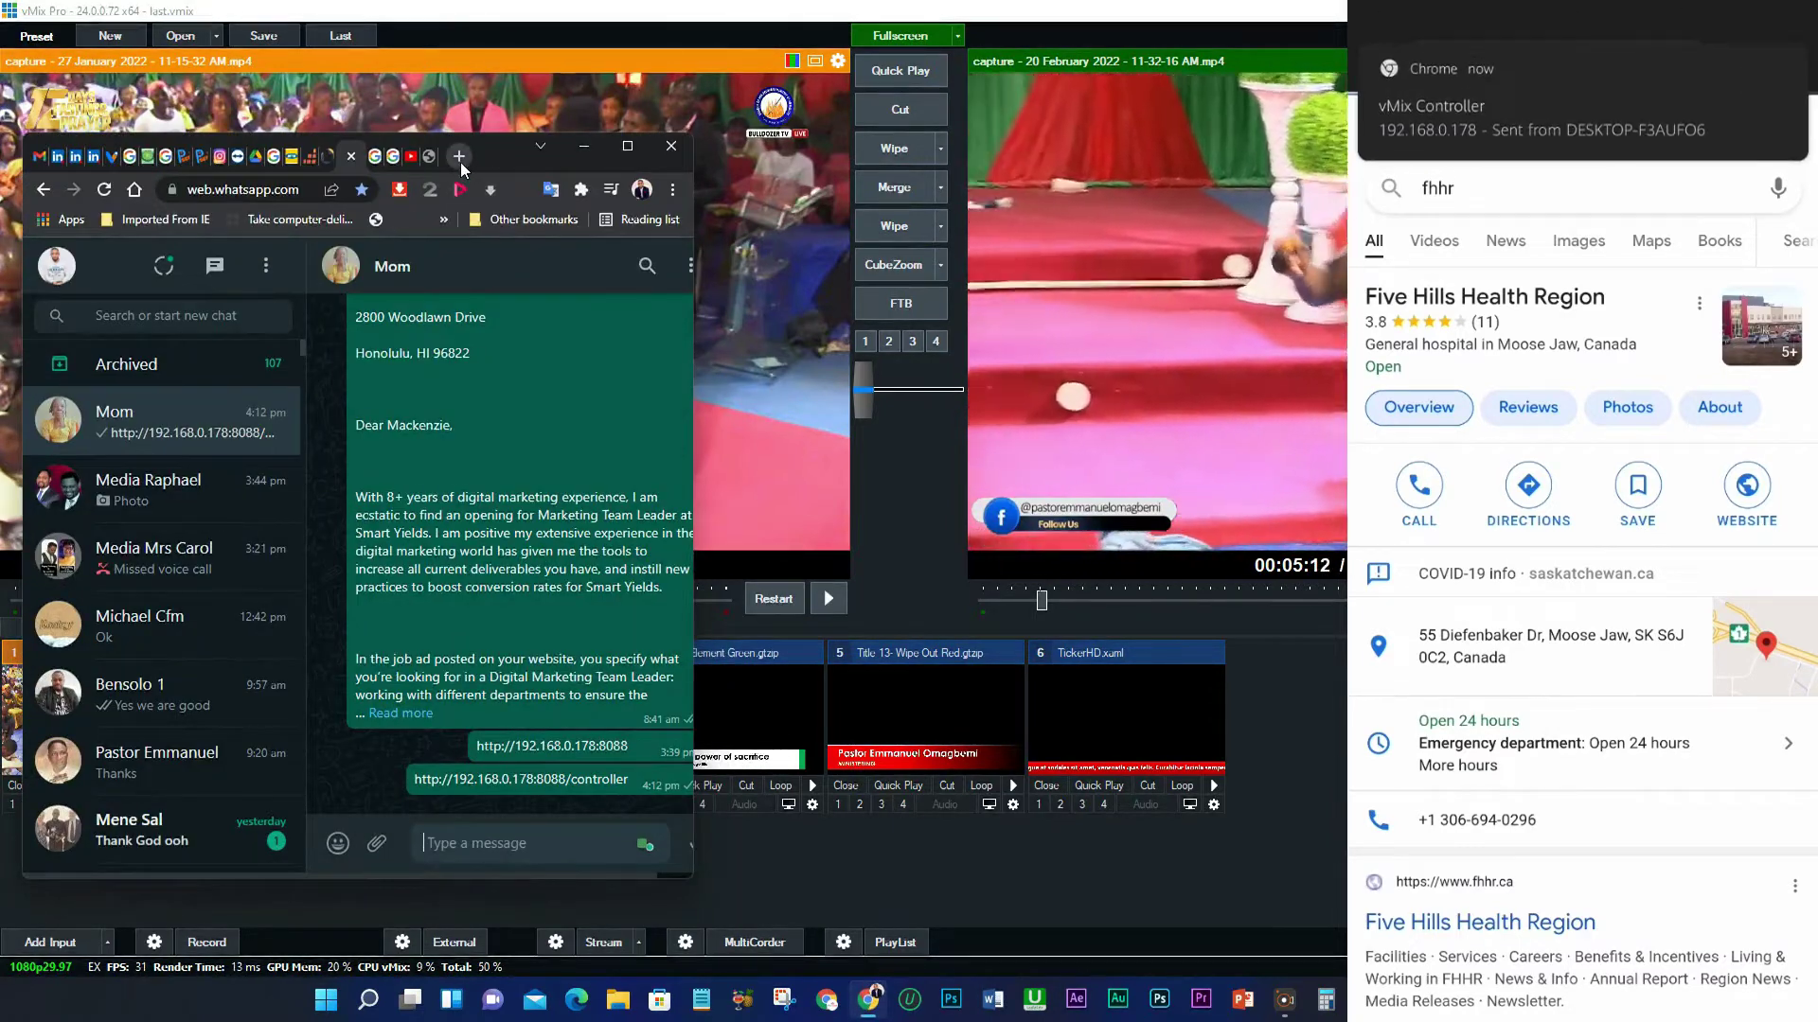
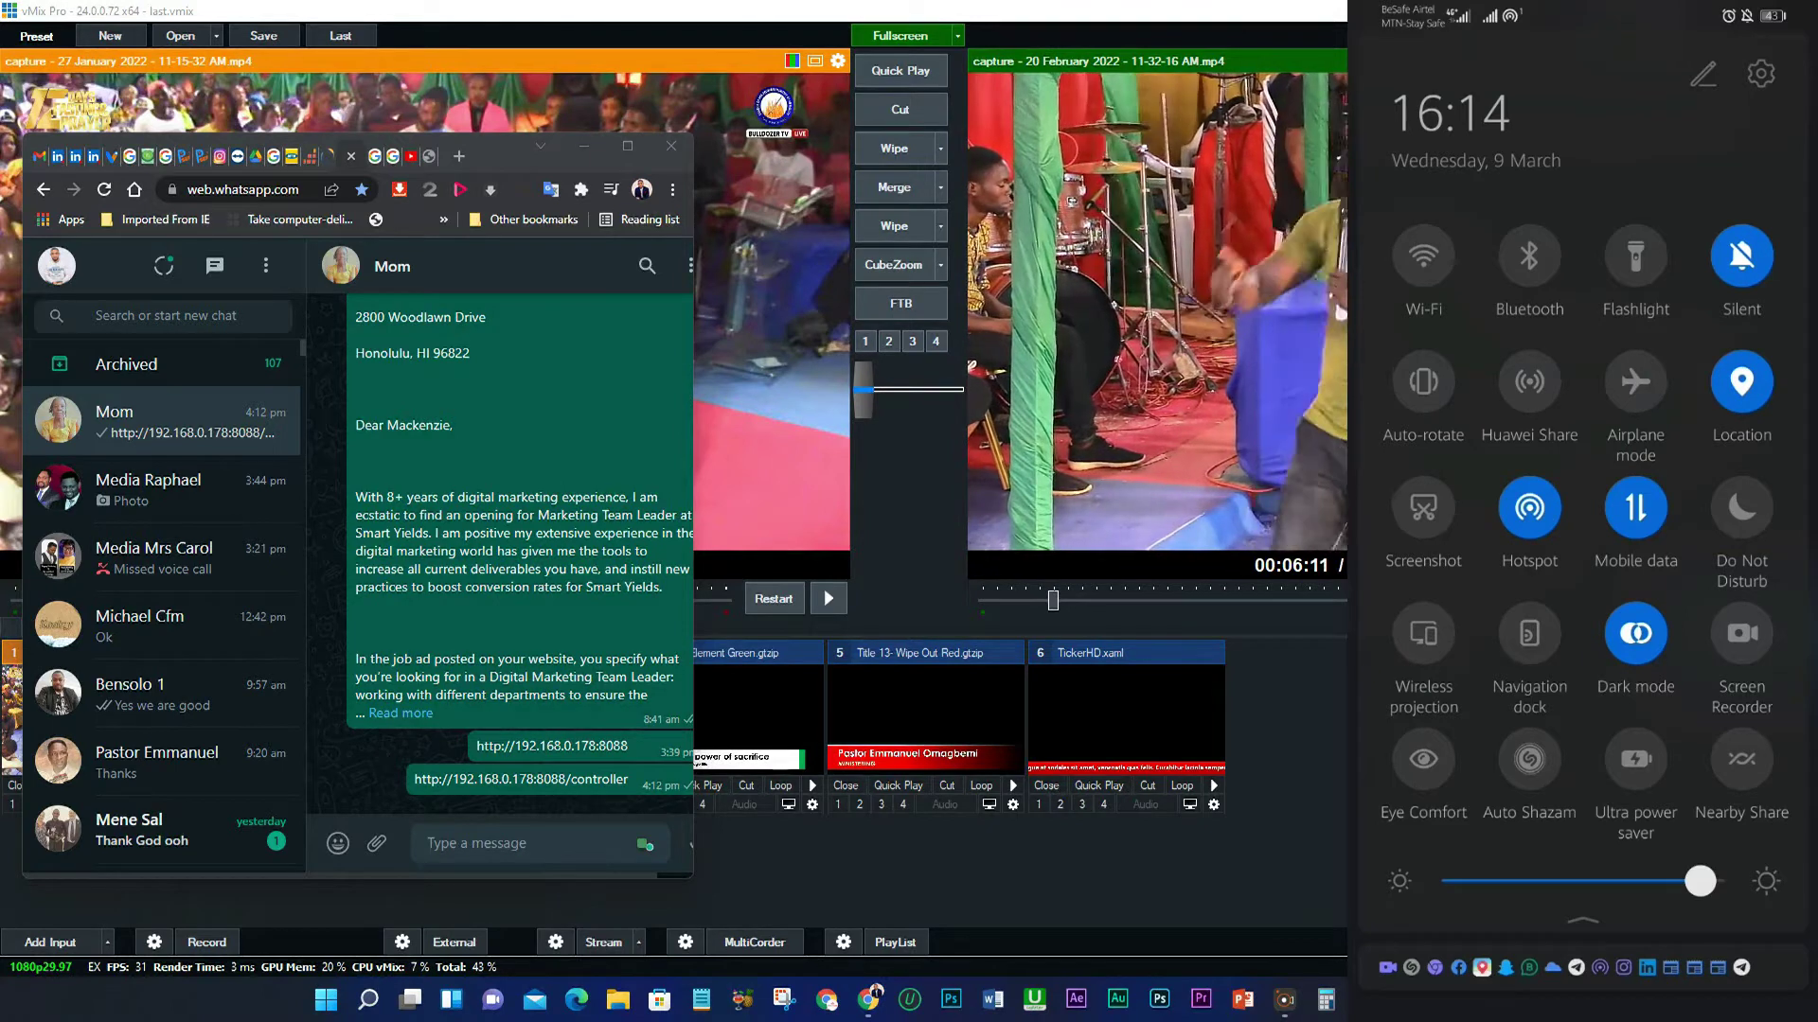
# Close the phone's quick settings, leave its browser, and open the Web Controller settings in vMix.
pyautogui.moveTo(1692, 947); pyautogui.dragTo(1690, 708)
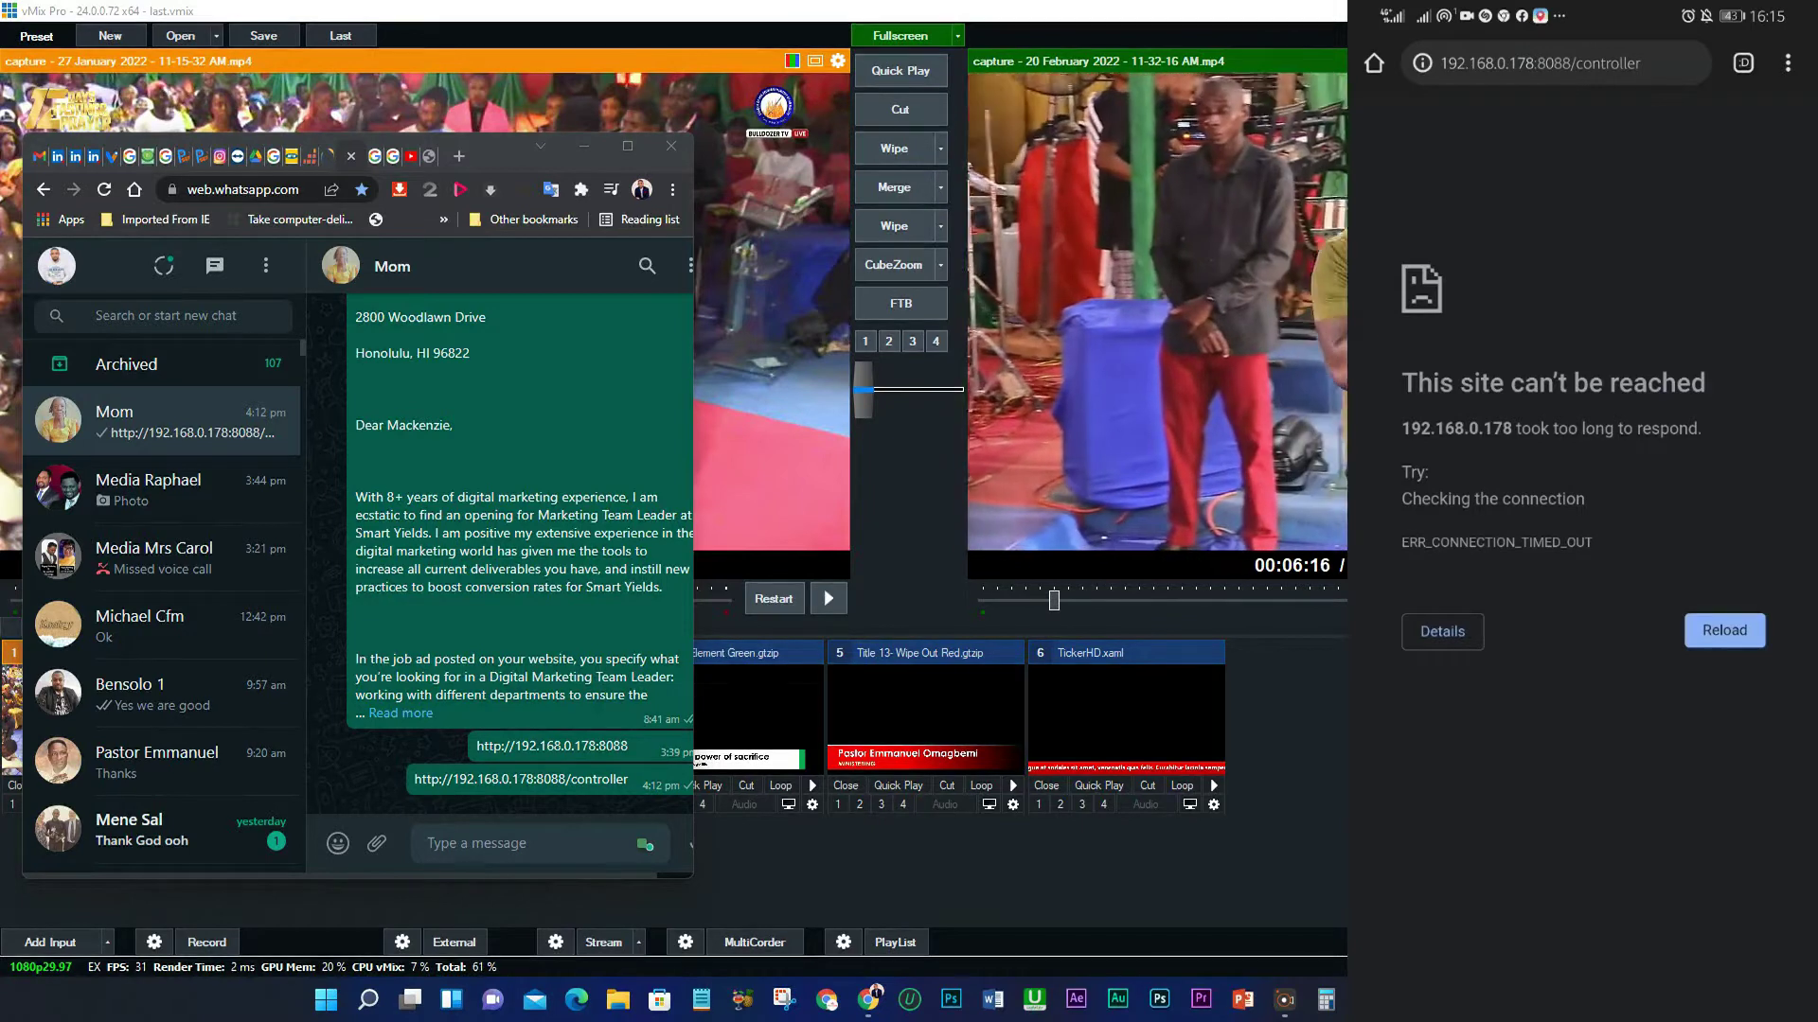
pyautogui.rightClick(1644, 812)
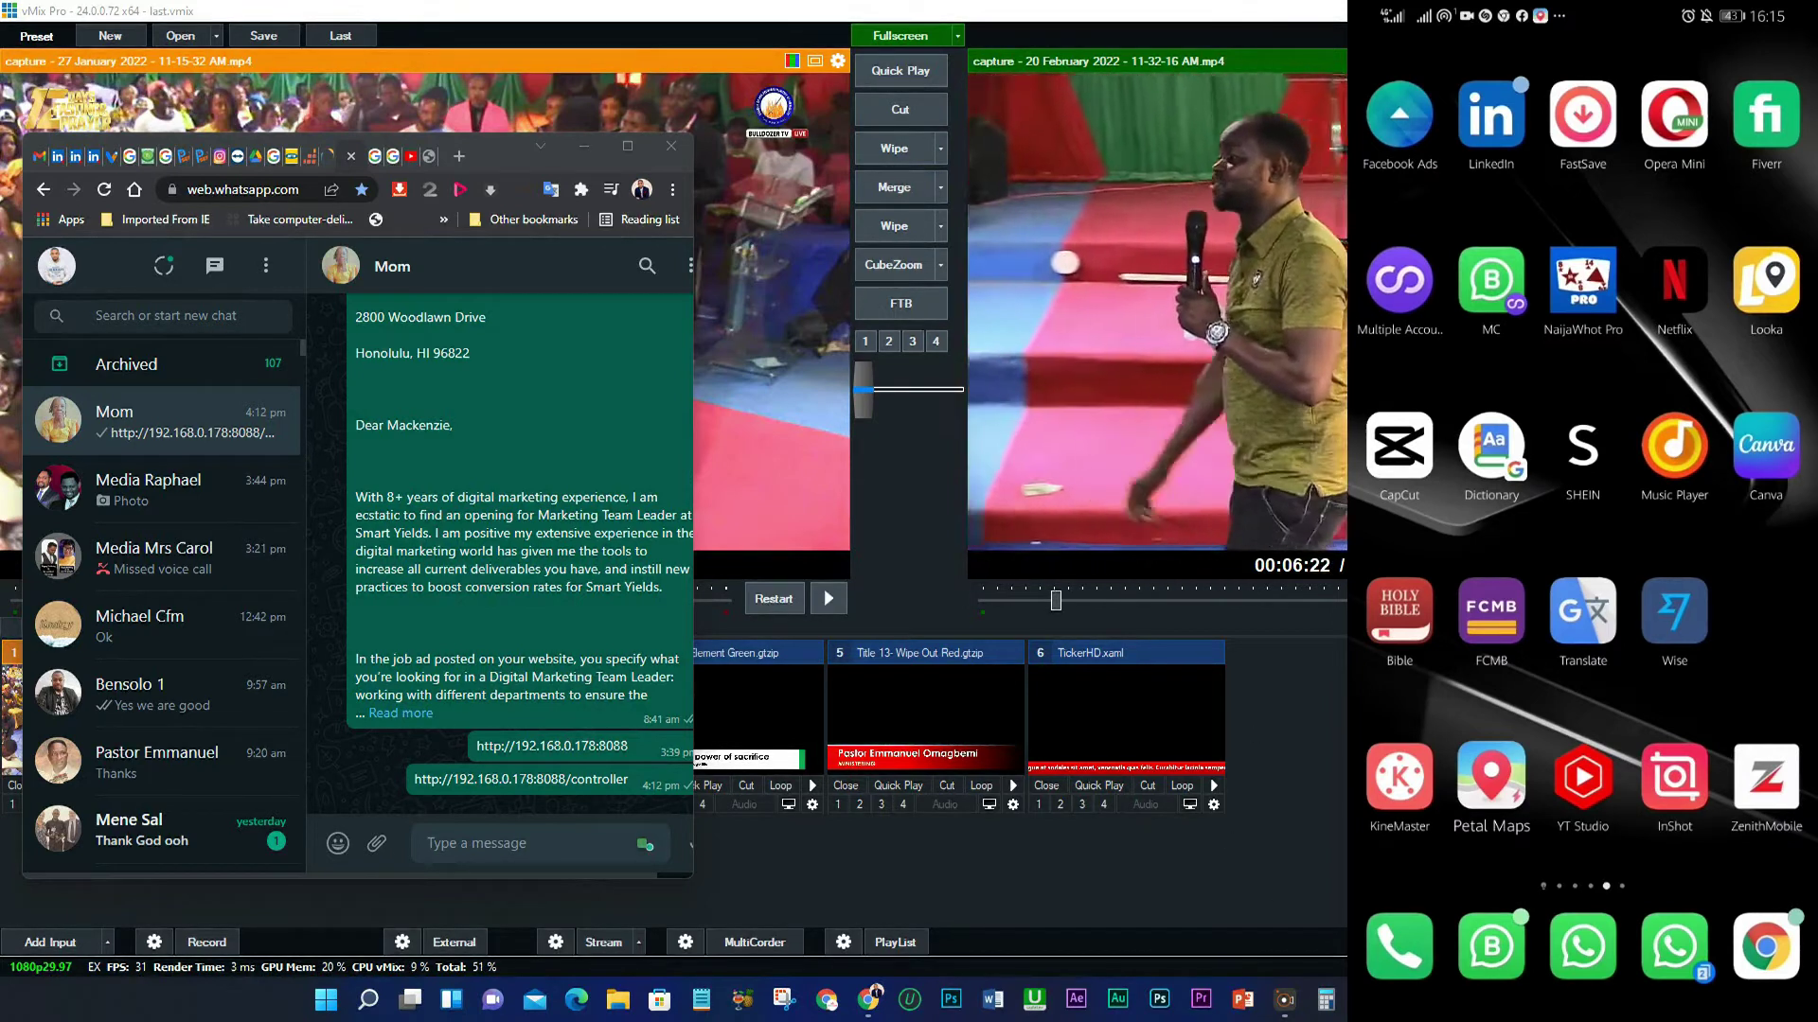
pyautogui.hotkey('alt', 'Tab')
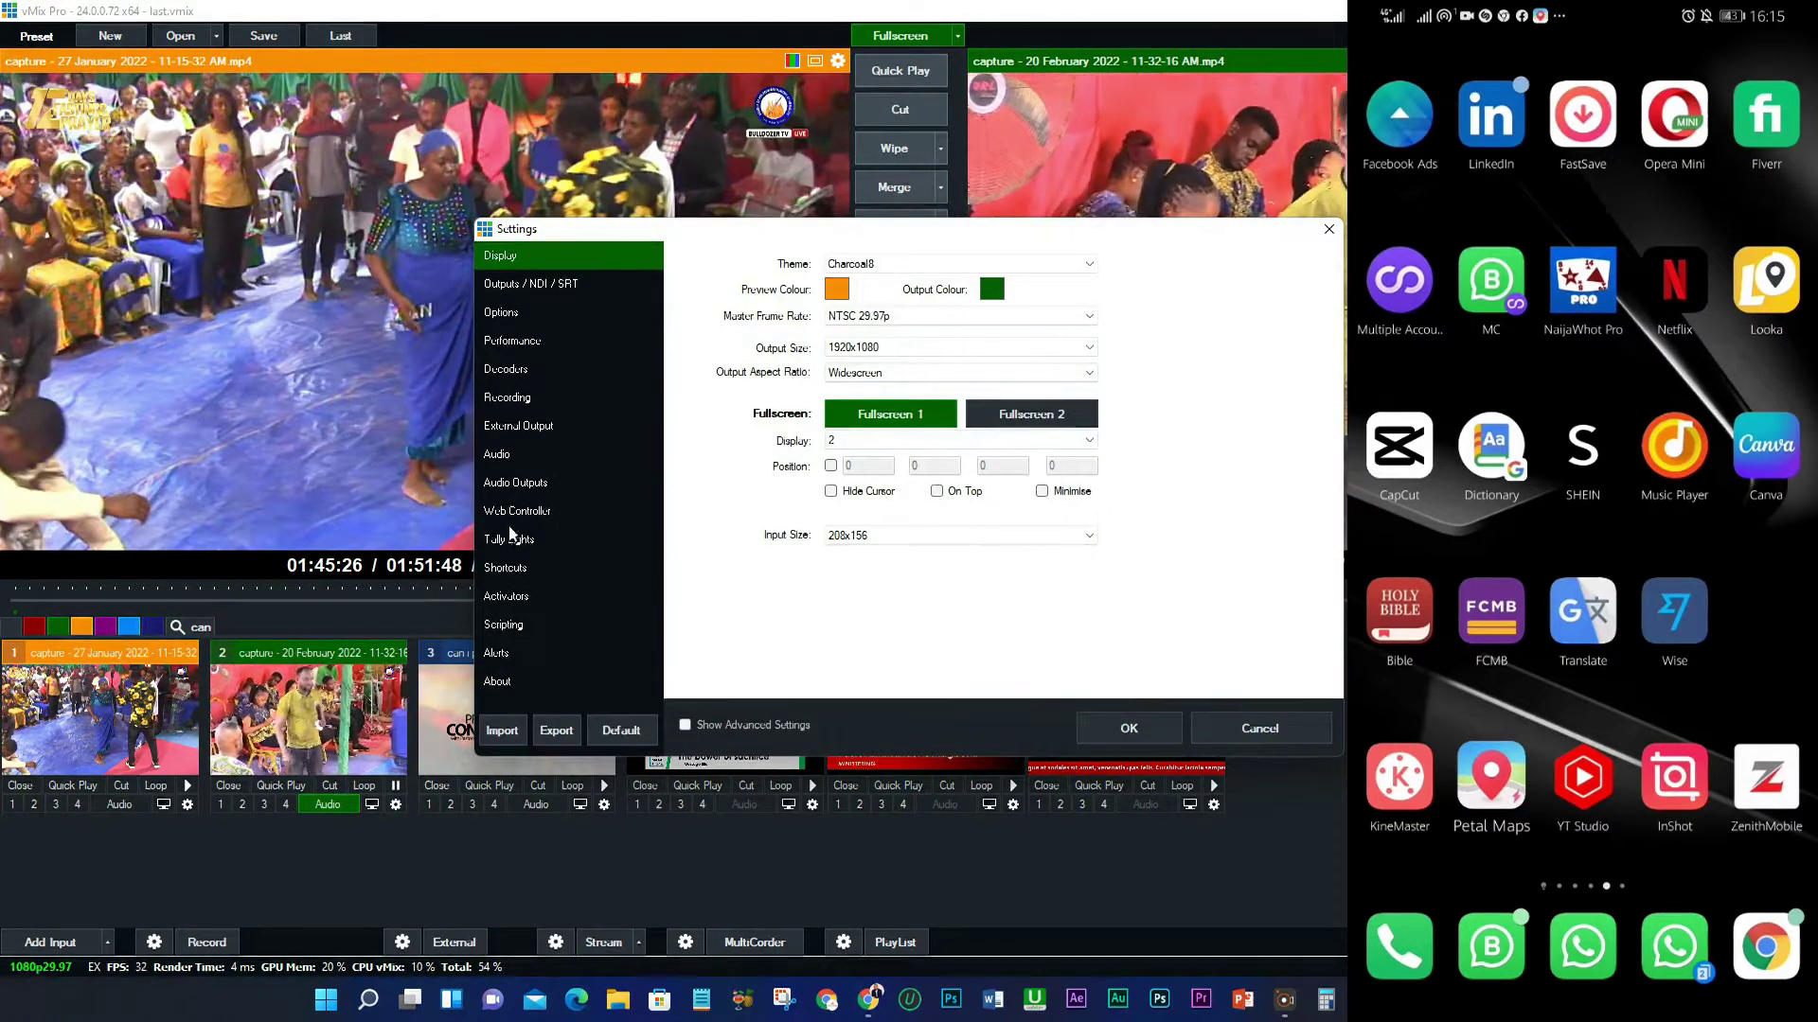
pyautogui.click(509, 512)
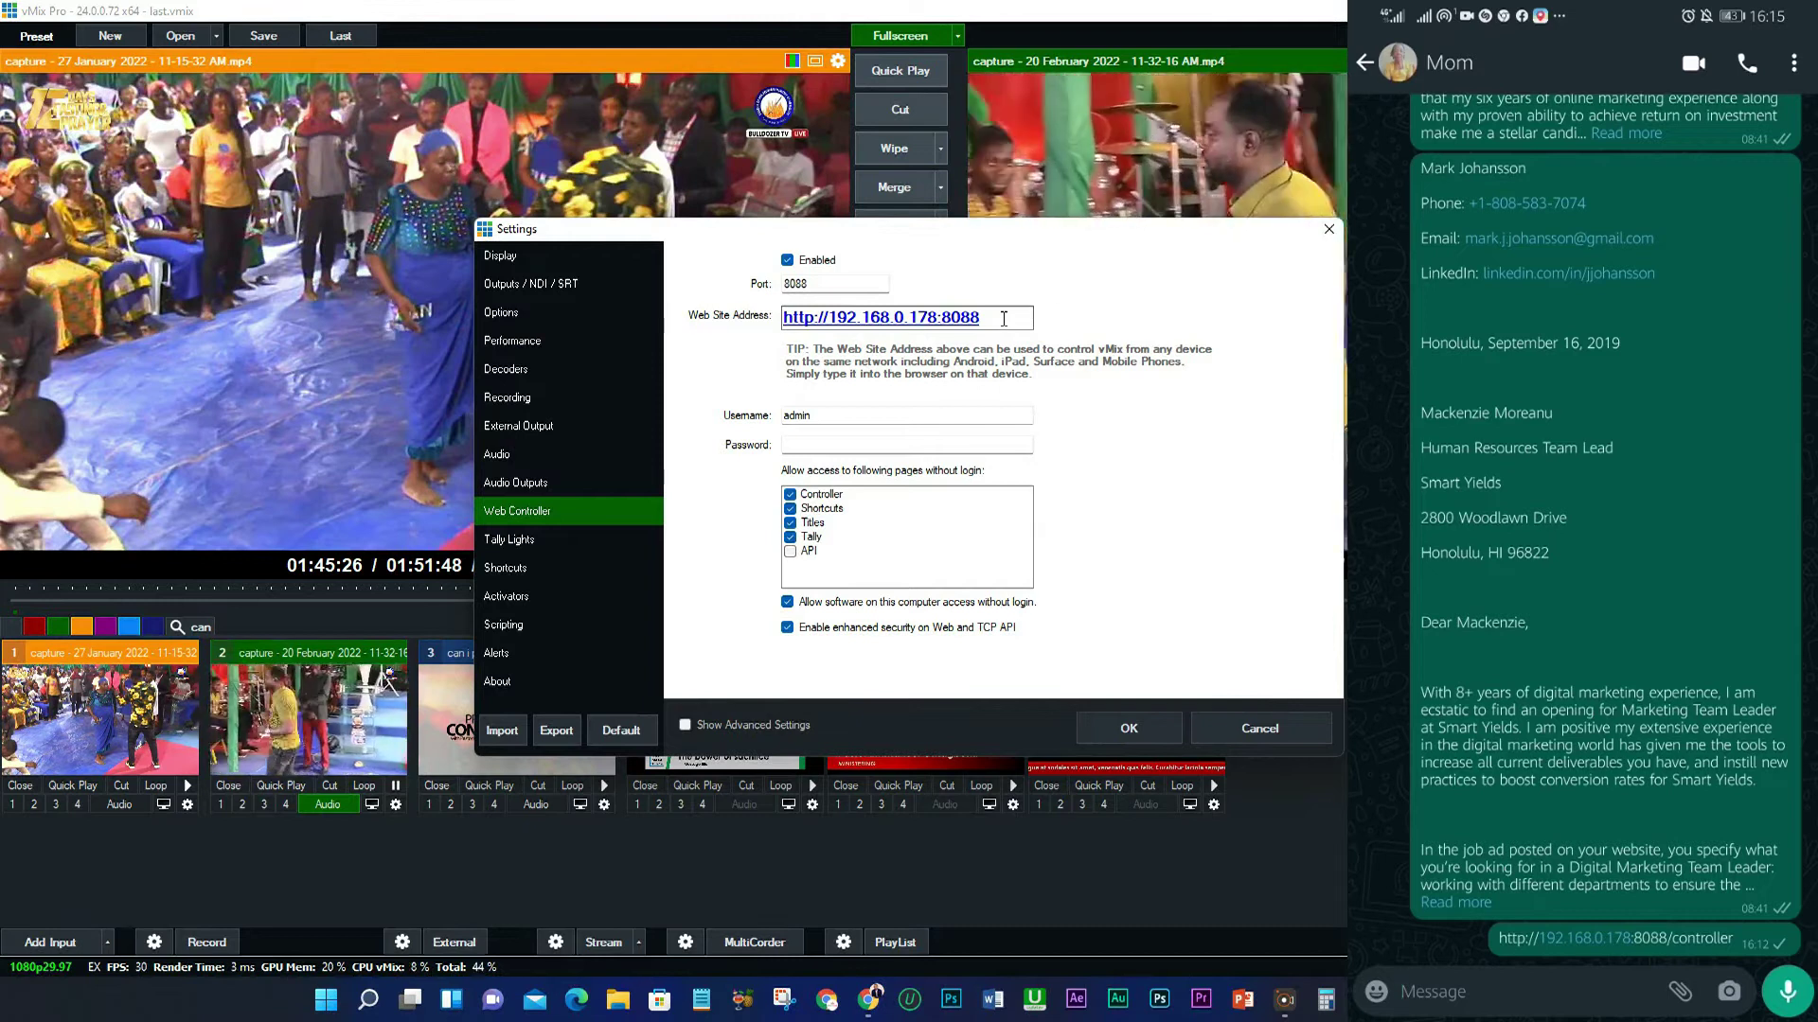
# Copy the controller link from the phone's WhatsApp chat, switch to the phone's browser, and close the vMix settings.
pyautogui.click(1678, 937)
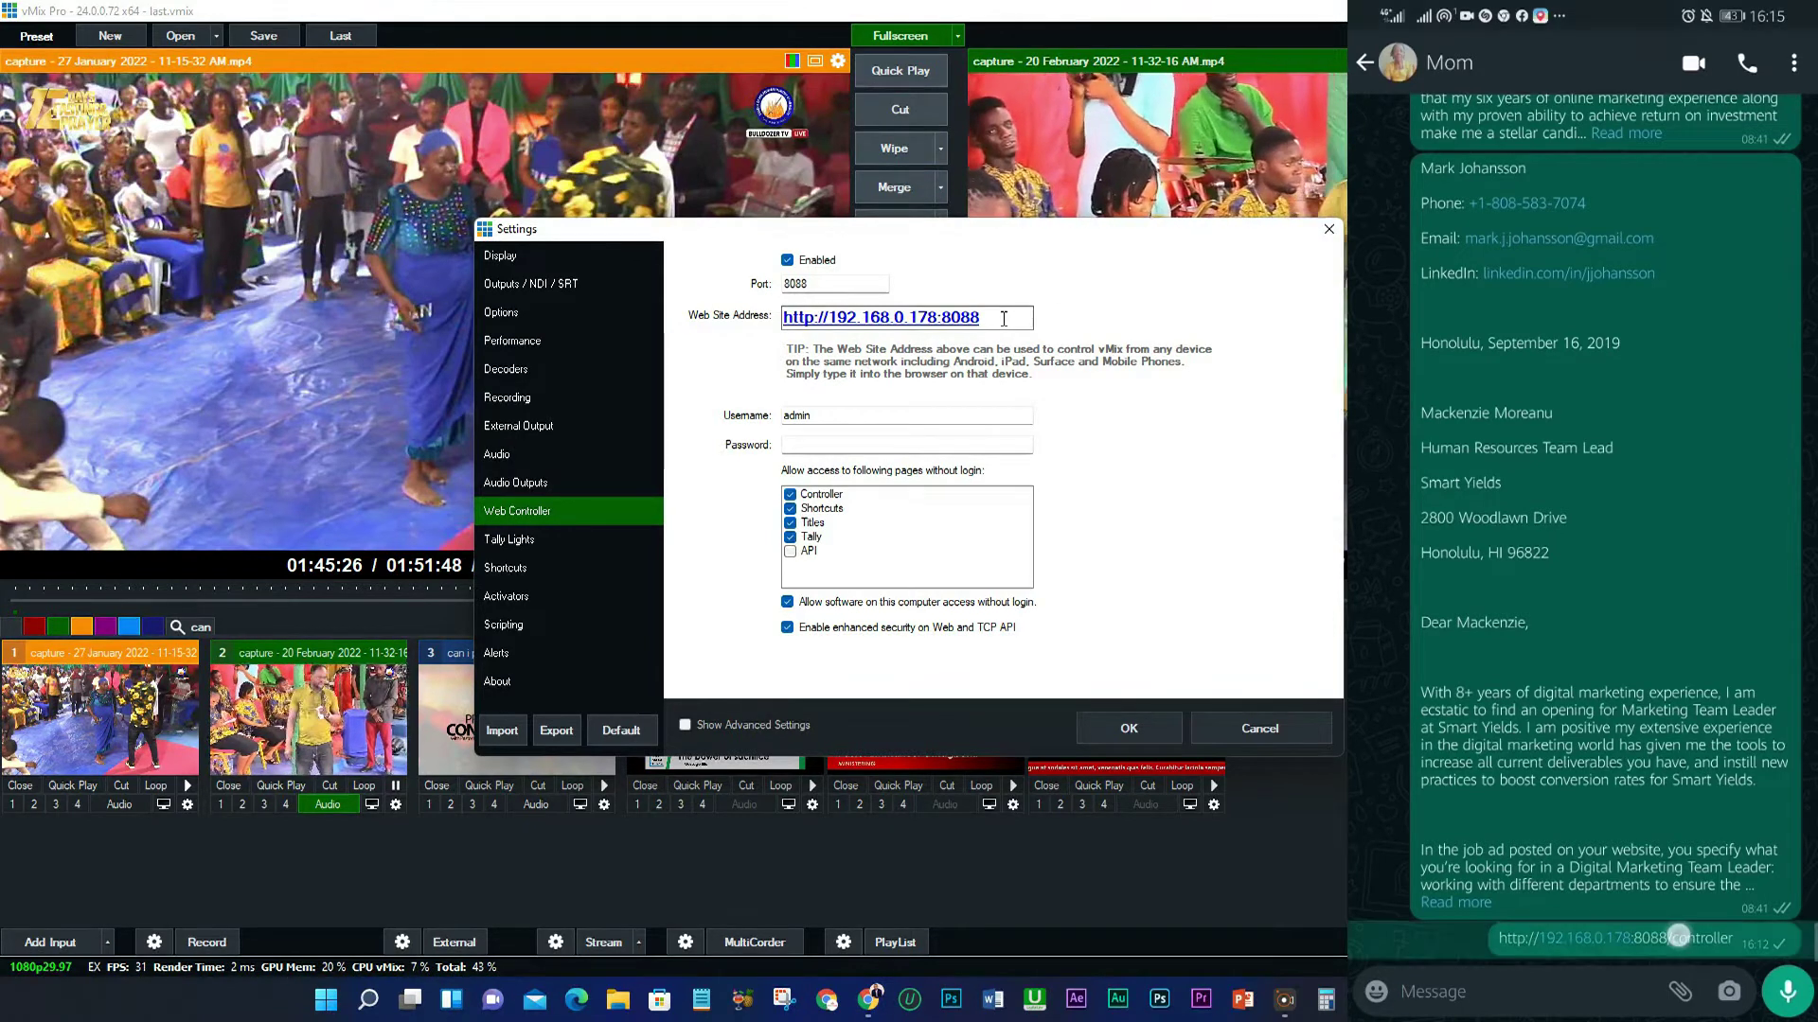
pyautogui.click(1737, 63)
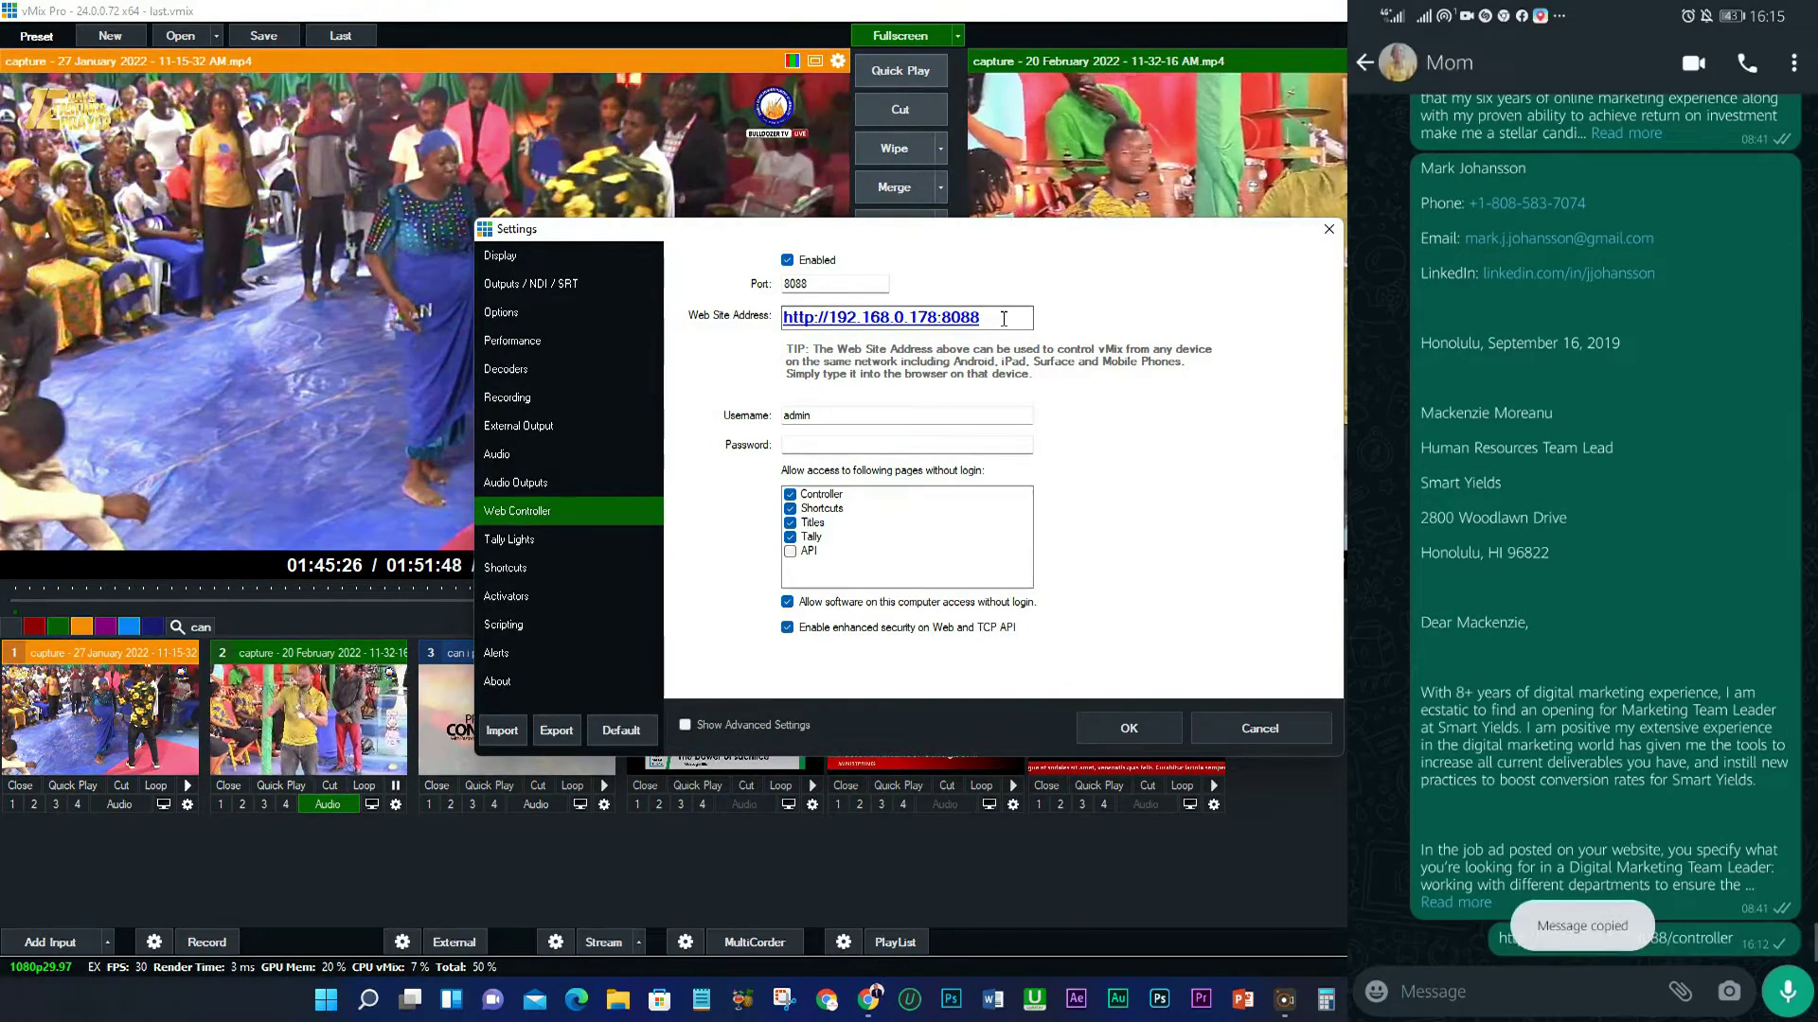
pyautogui.moveTo(1582, 1017); pyautogui.dragTo(1583, 662)
pyautogui.click(1609, 677)
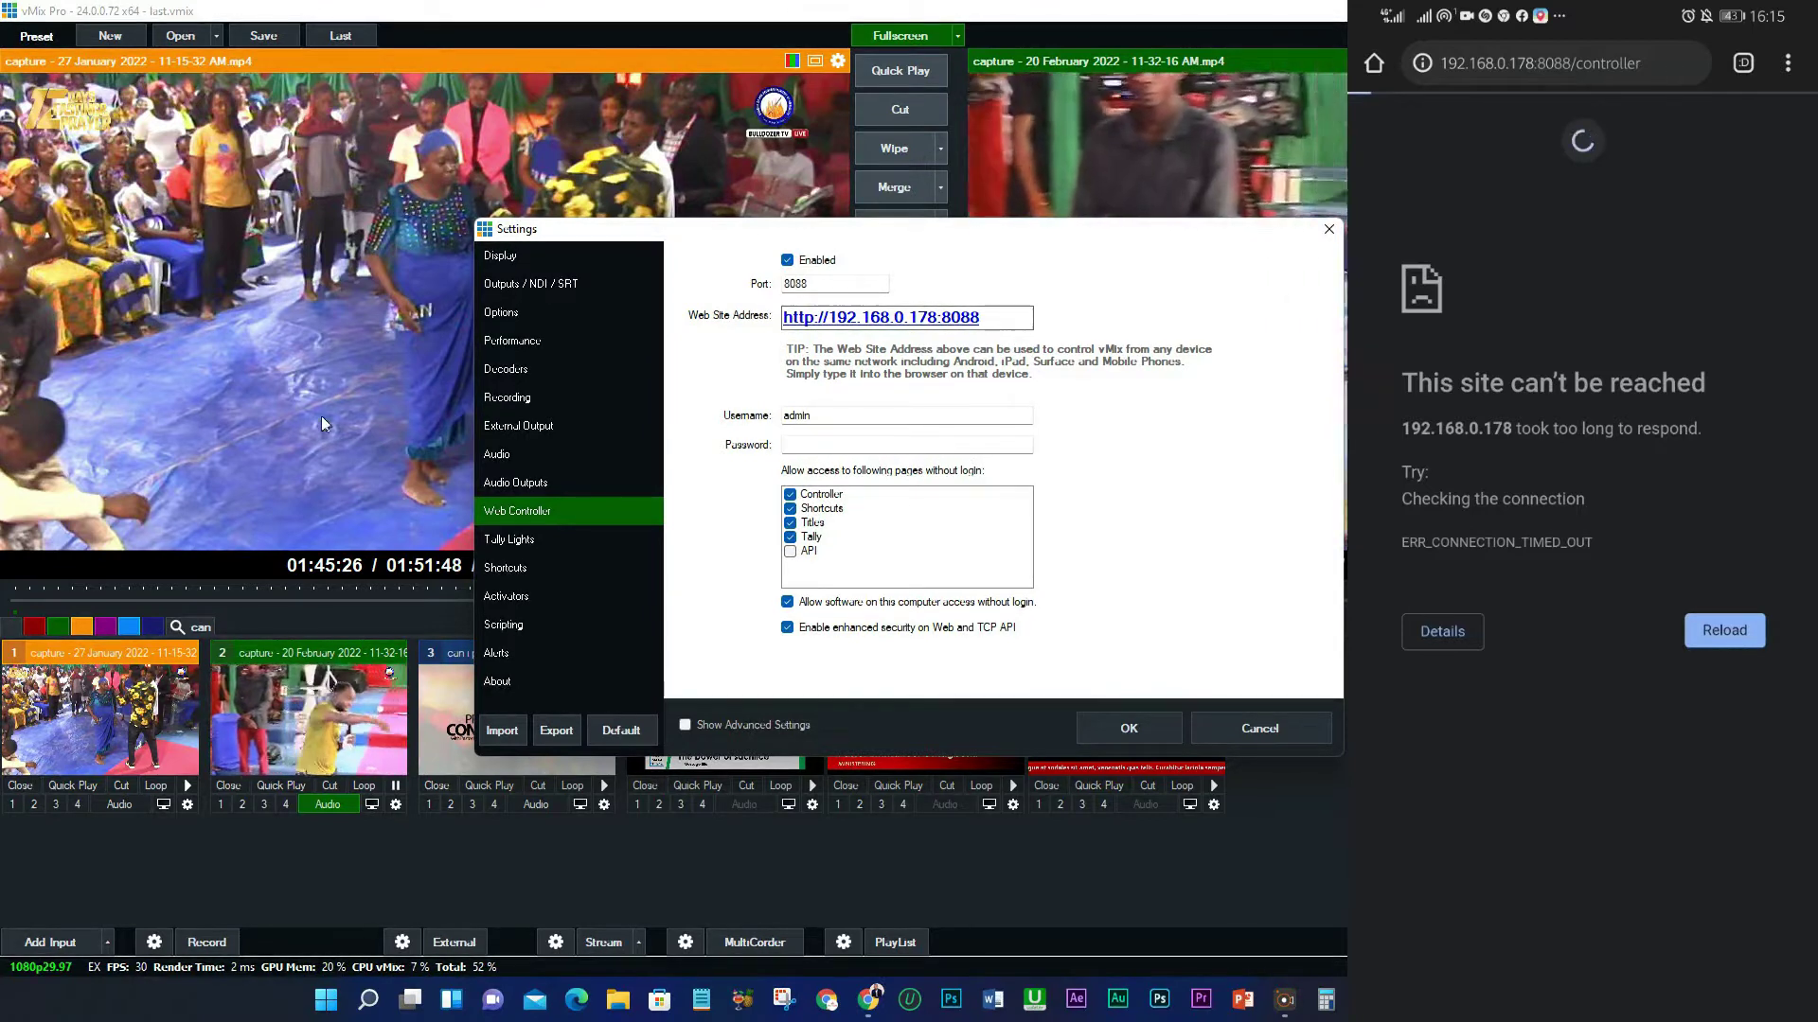
pyautogui.click(1118, 723)
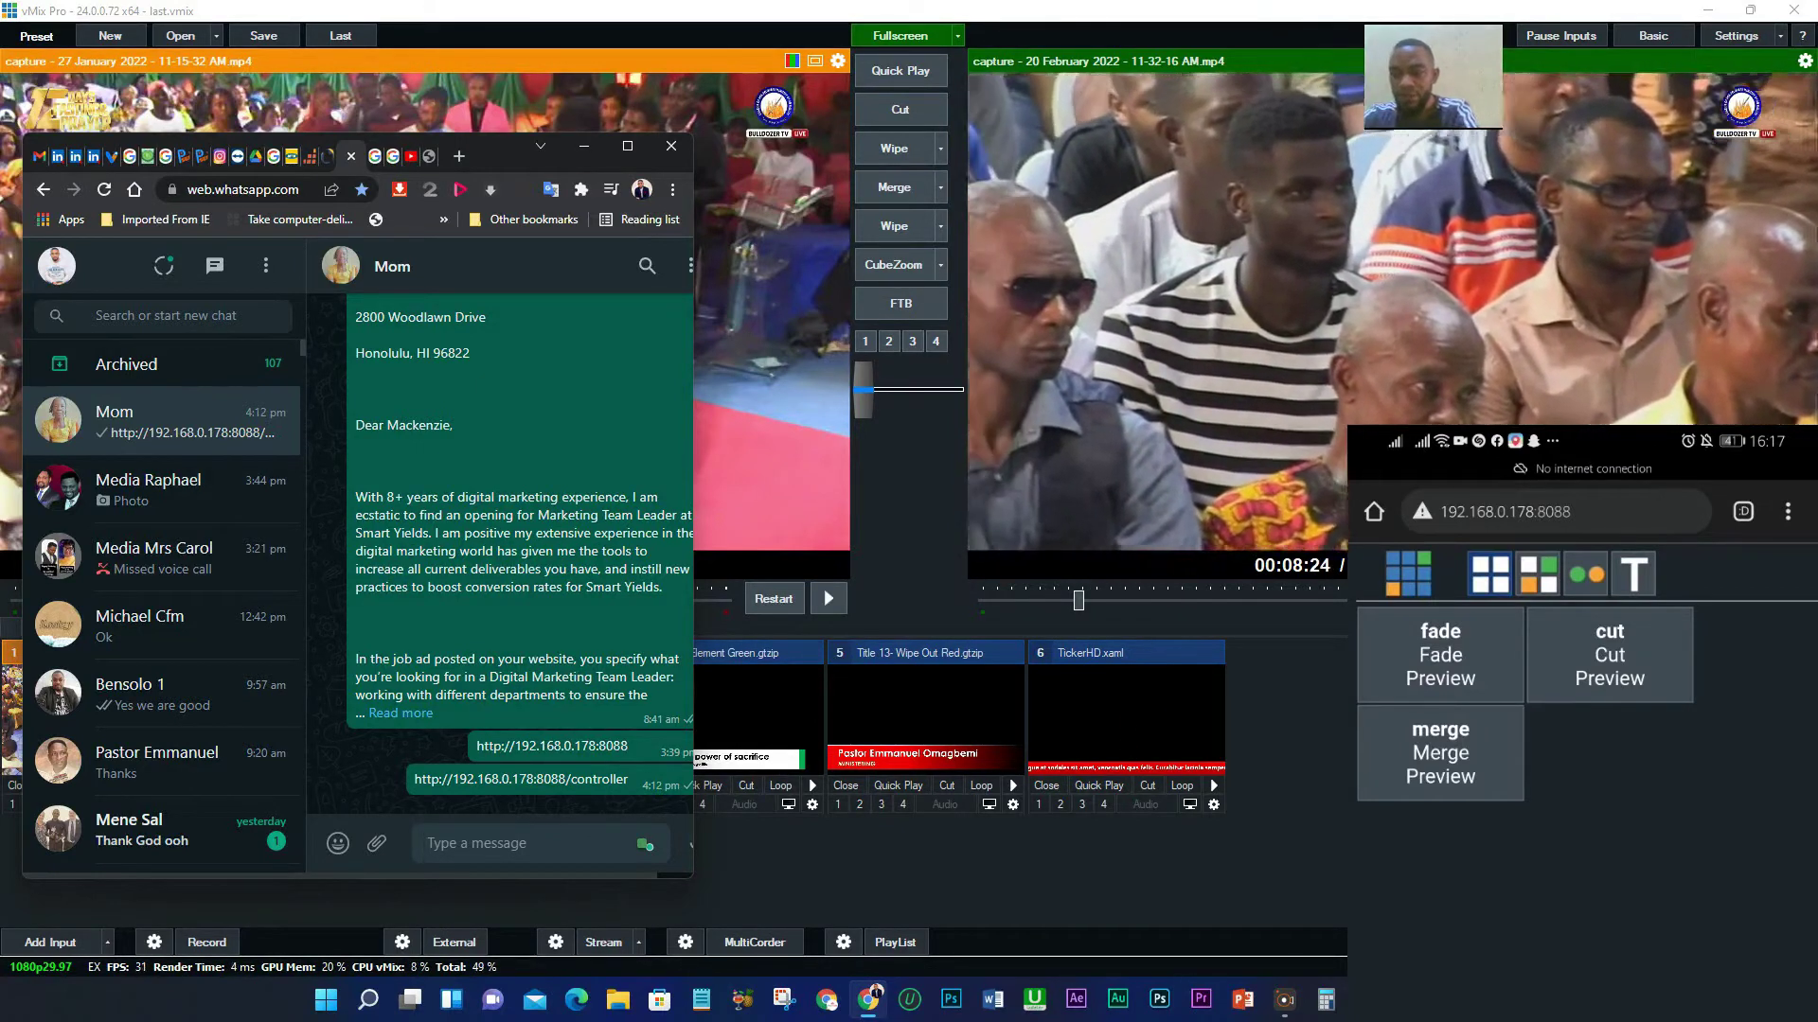
# Open the 192.168.0.178:8088/controller page on the phone and bring vMix to the front on the desktop.
pyautogui.click(824, 588)
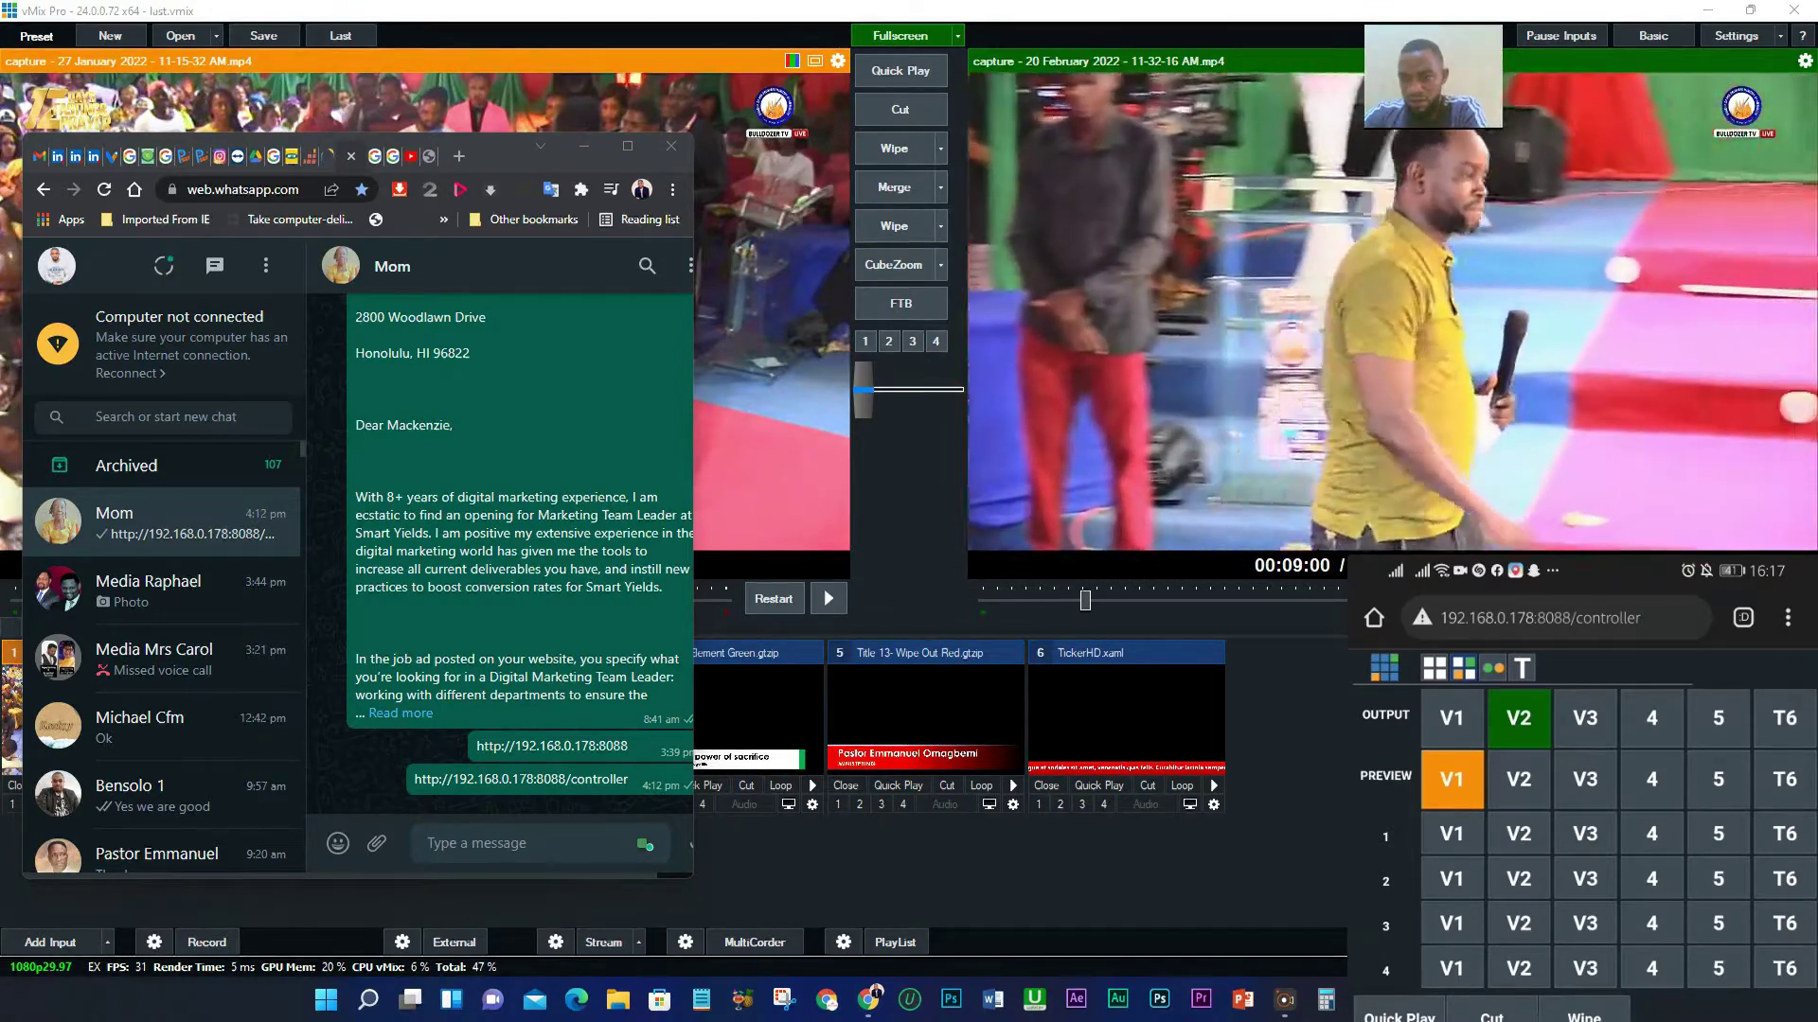
pyautogui.hotkey('alt', 'Tab')
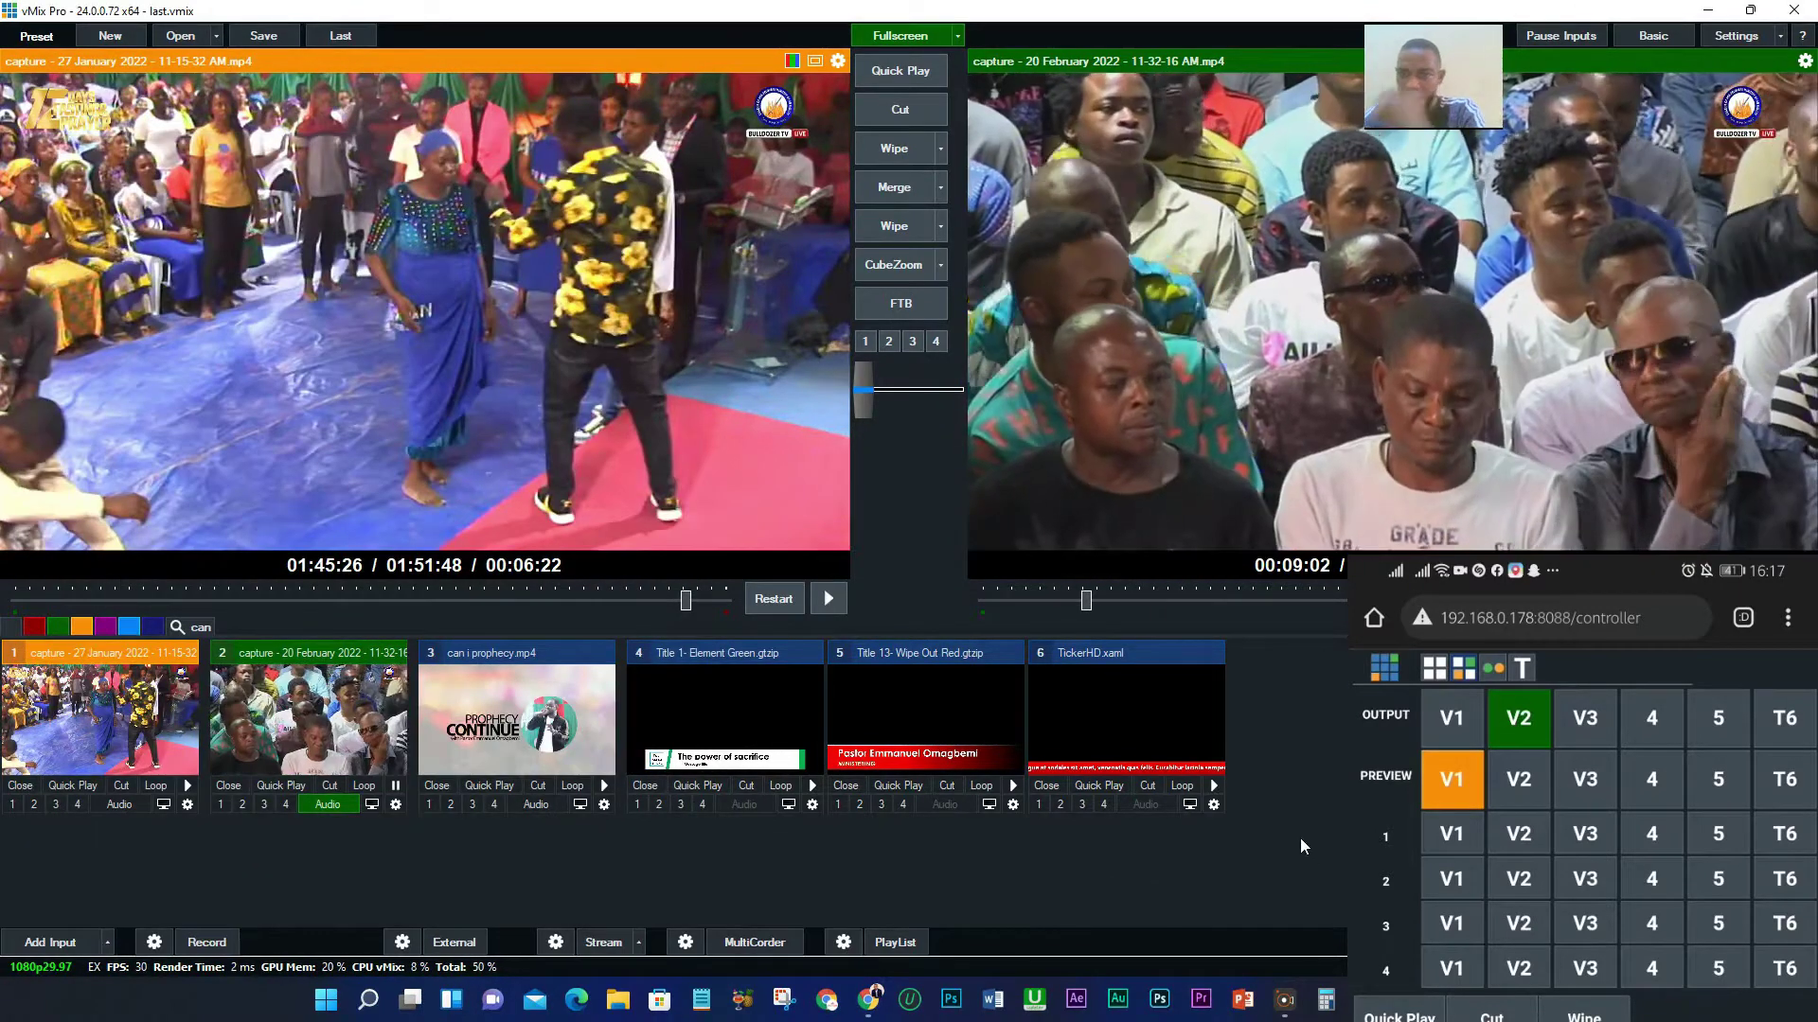
pyautogui.click(871, 1006)
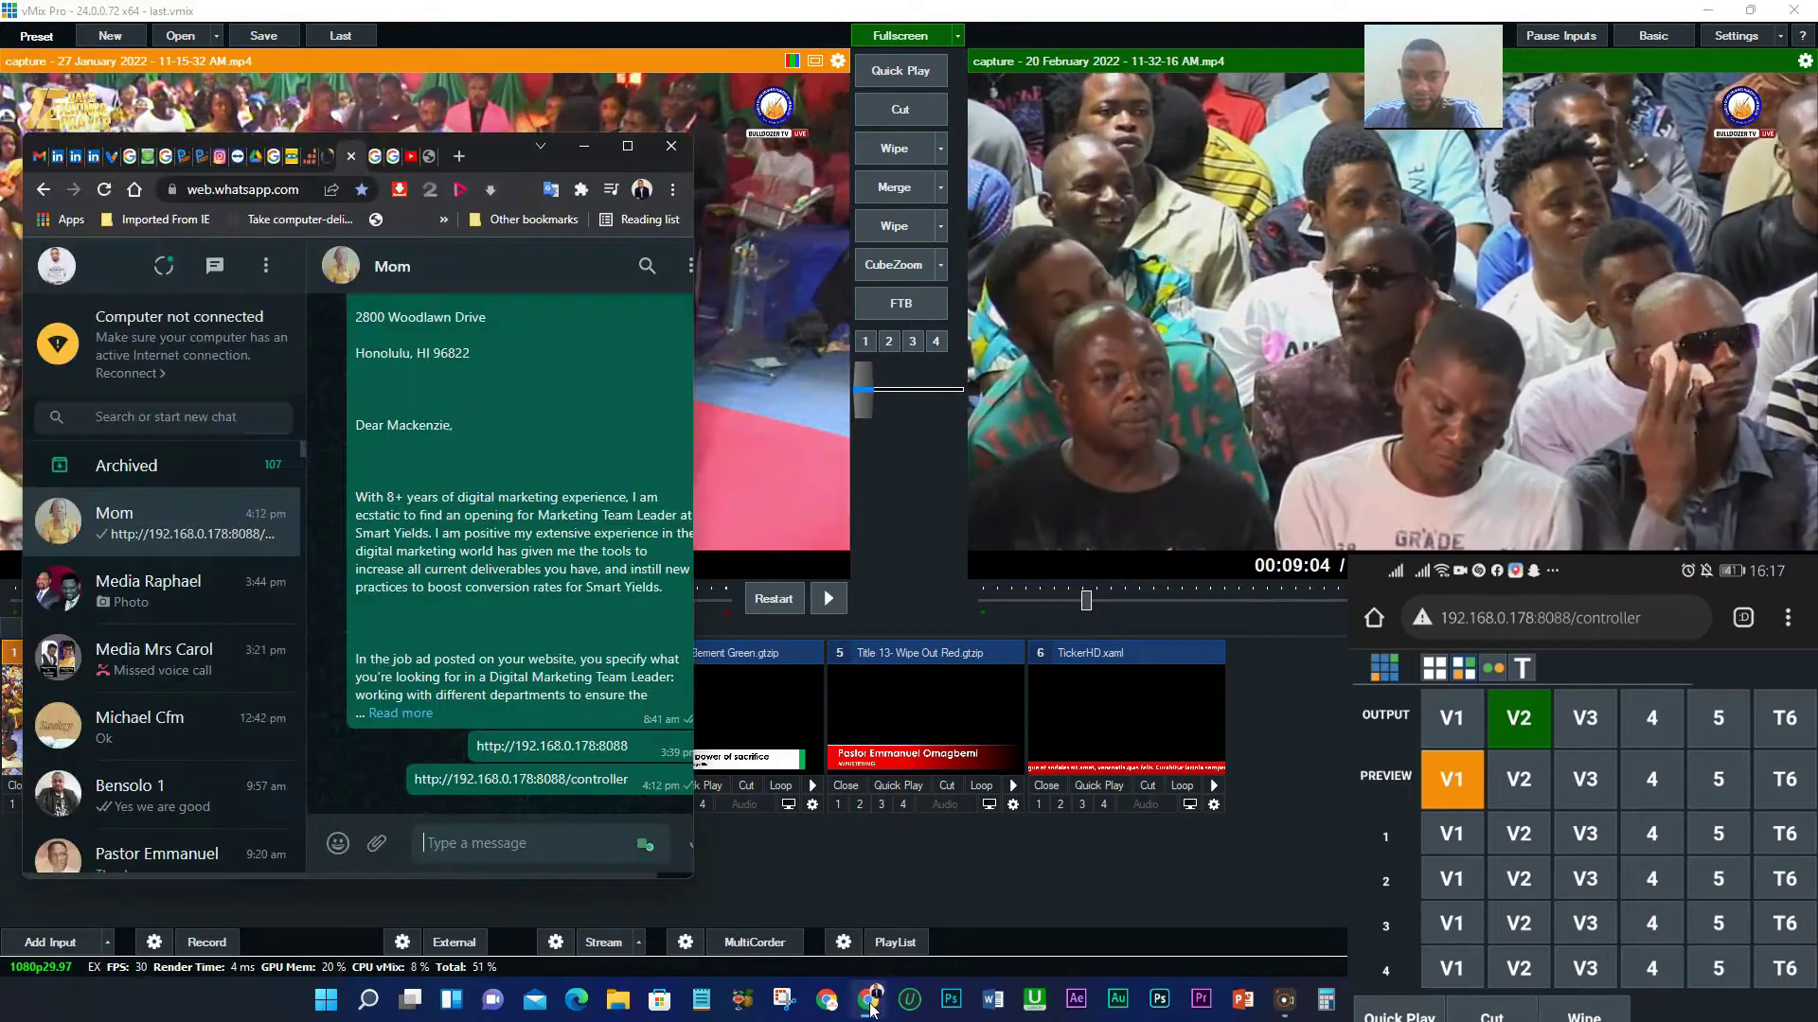
pyautogui.click(870, 1006)
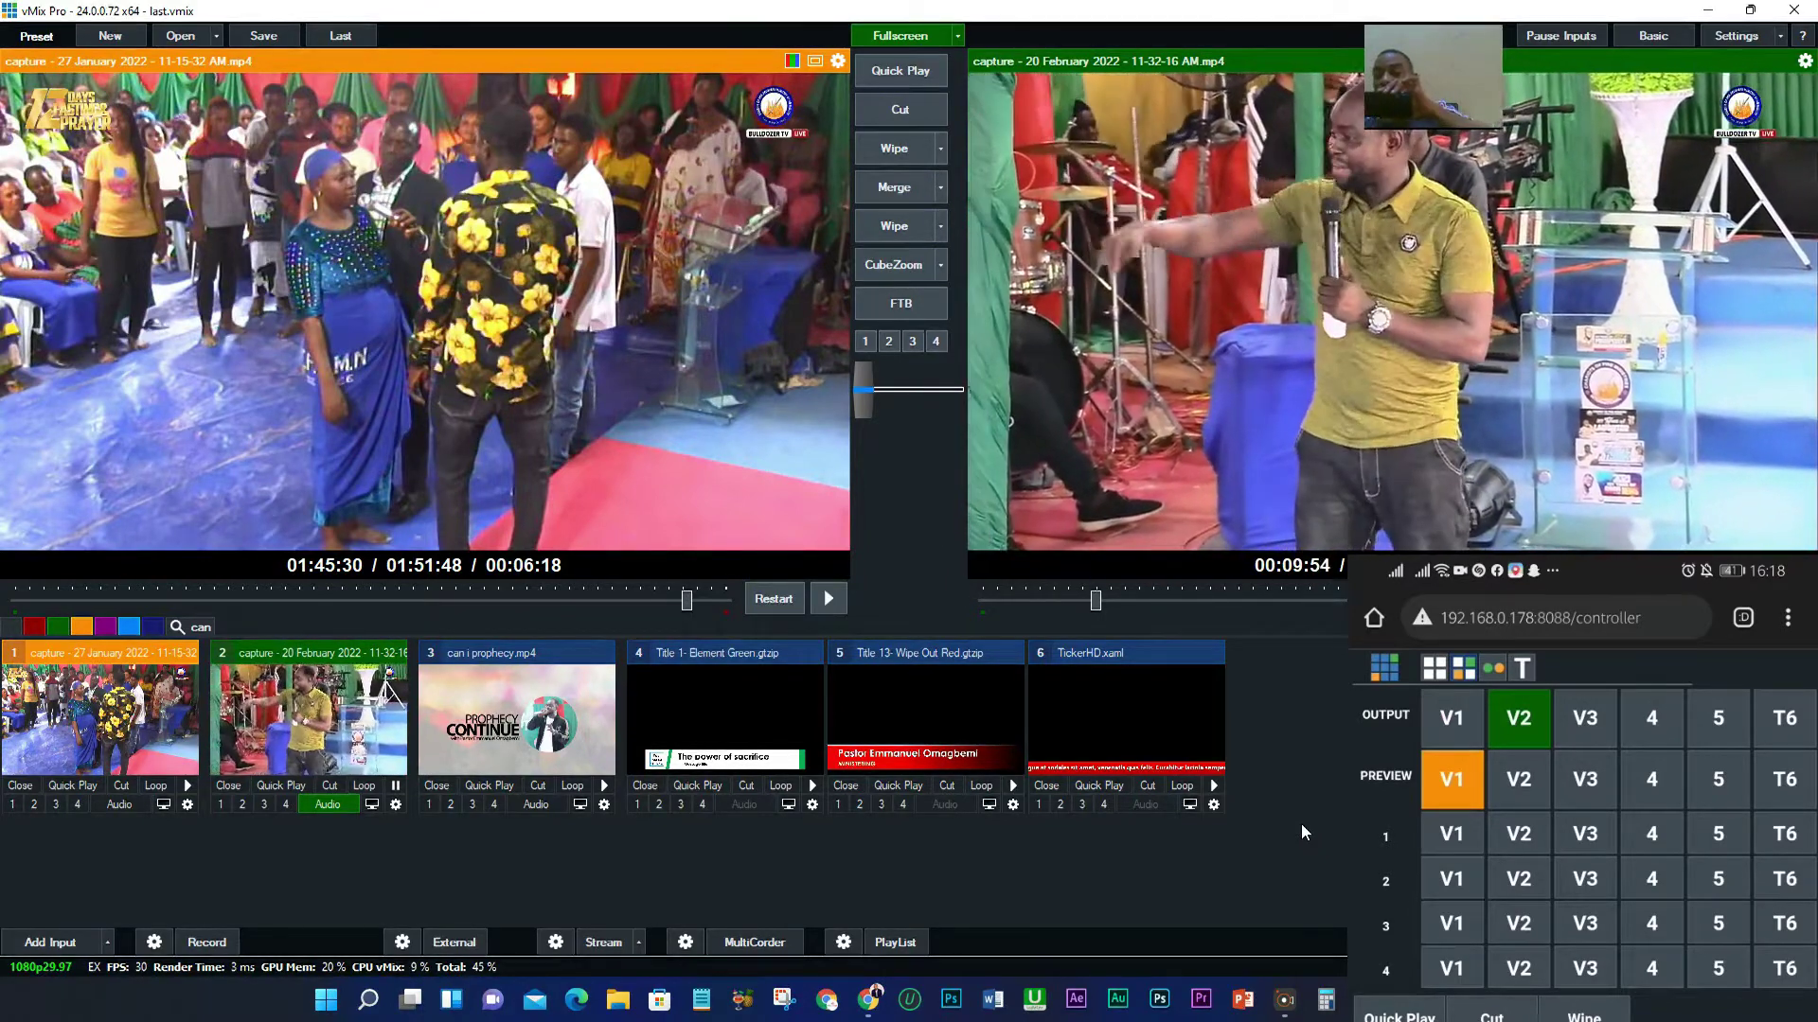
# Switch the output to V3, V2 and back to V3 from the phone's web controller.
pyautogui.click(1586, 718)
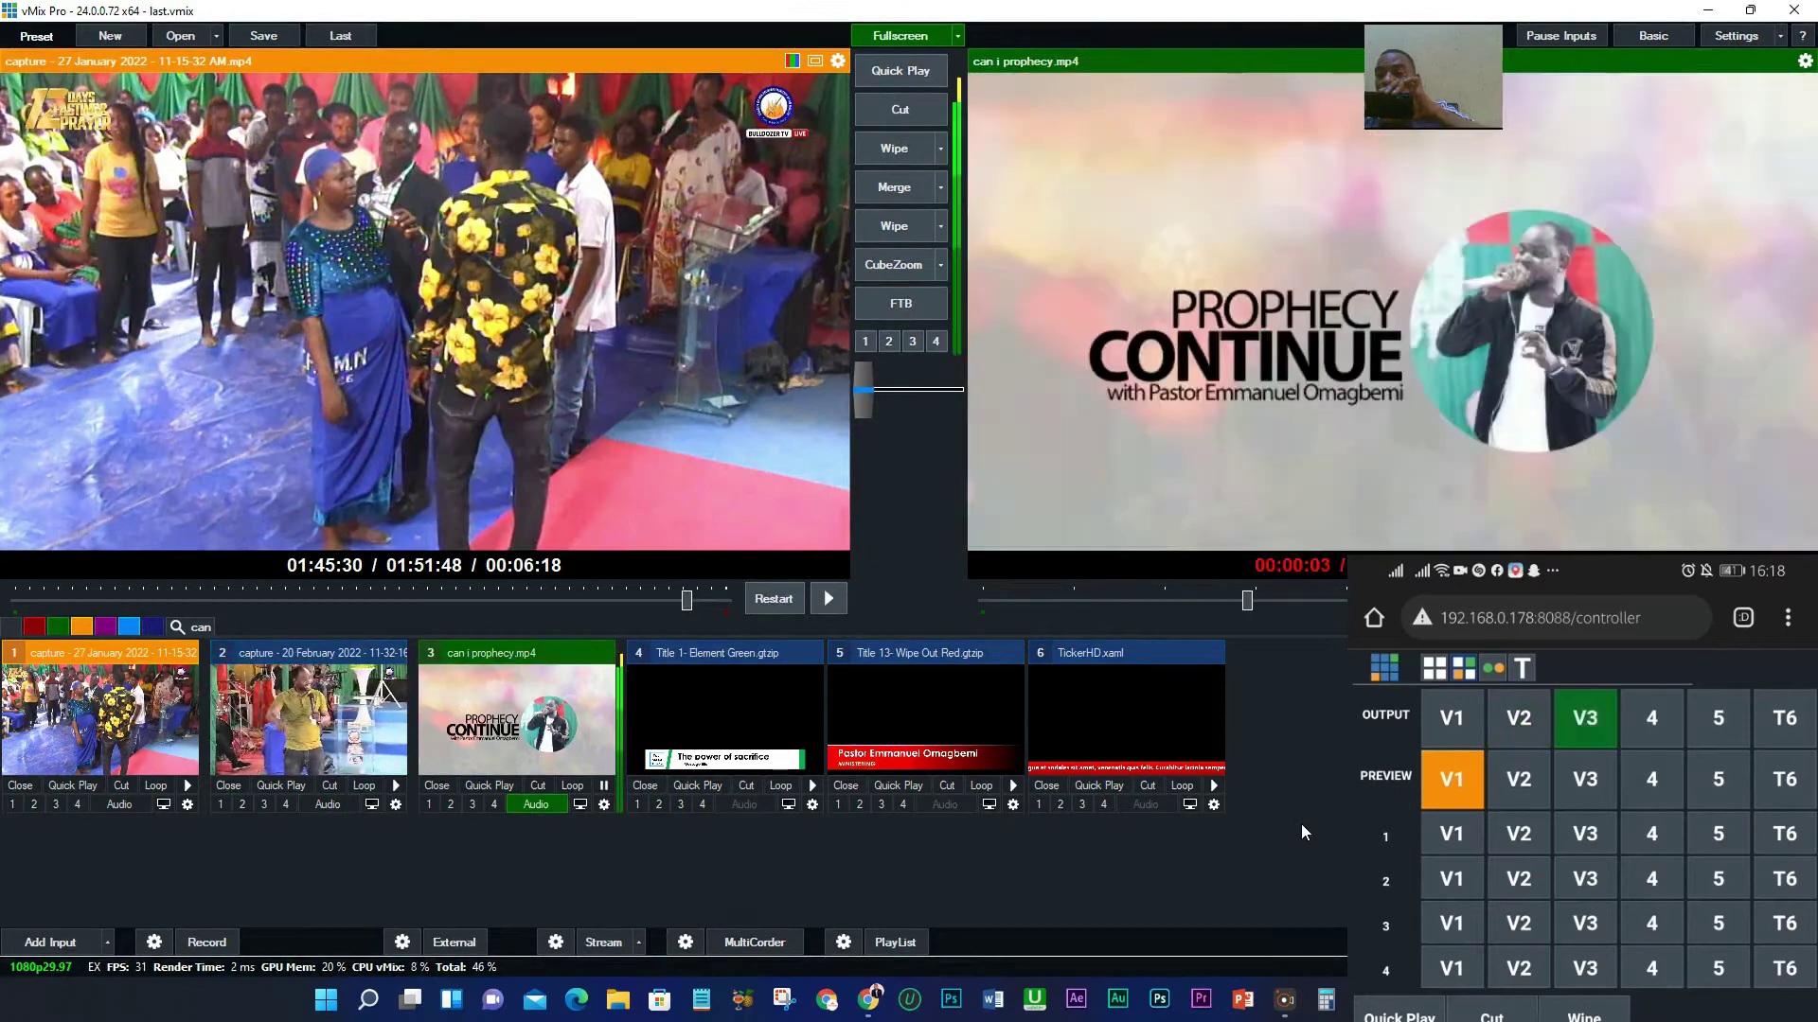
pyautogui.click(1541, 703)
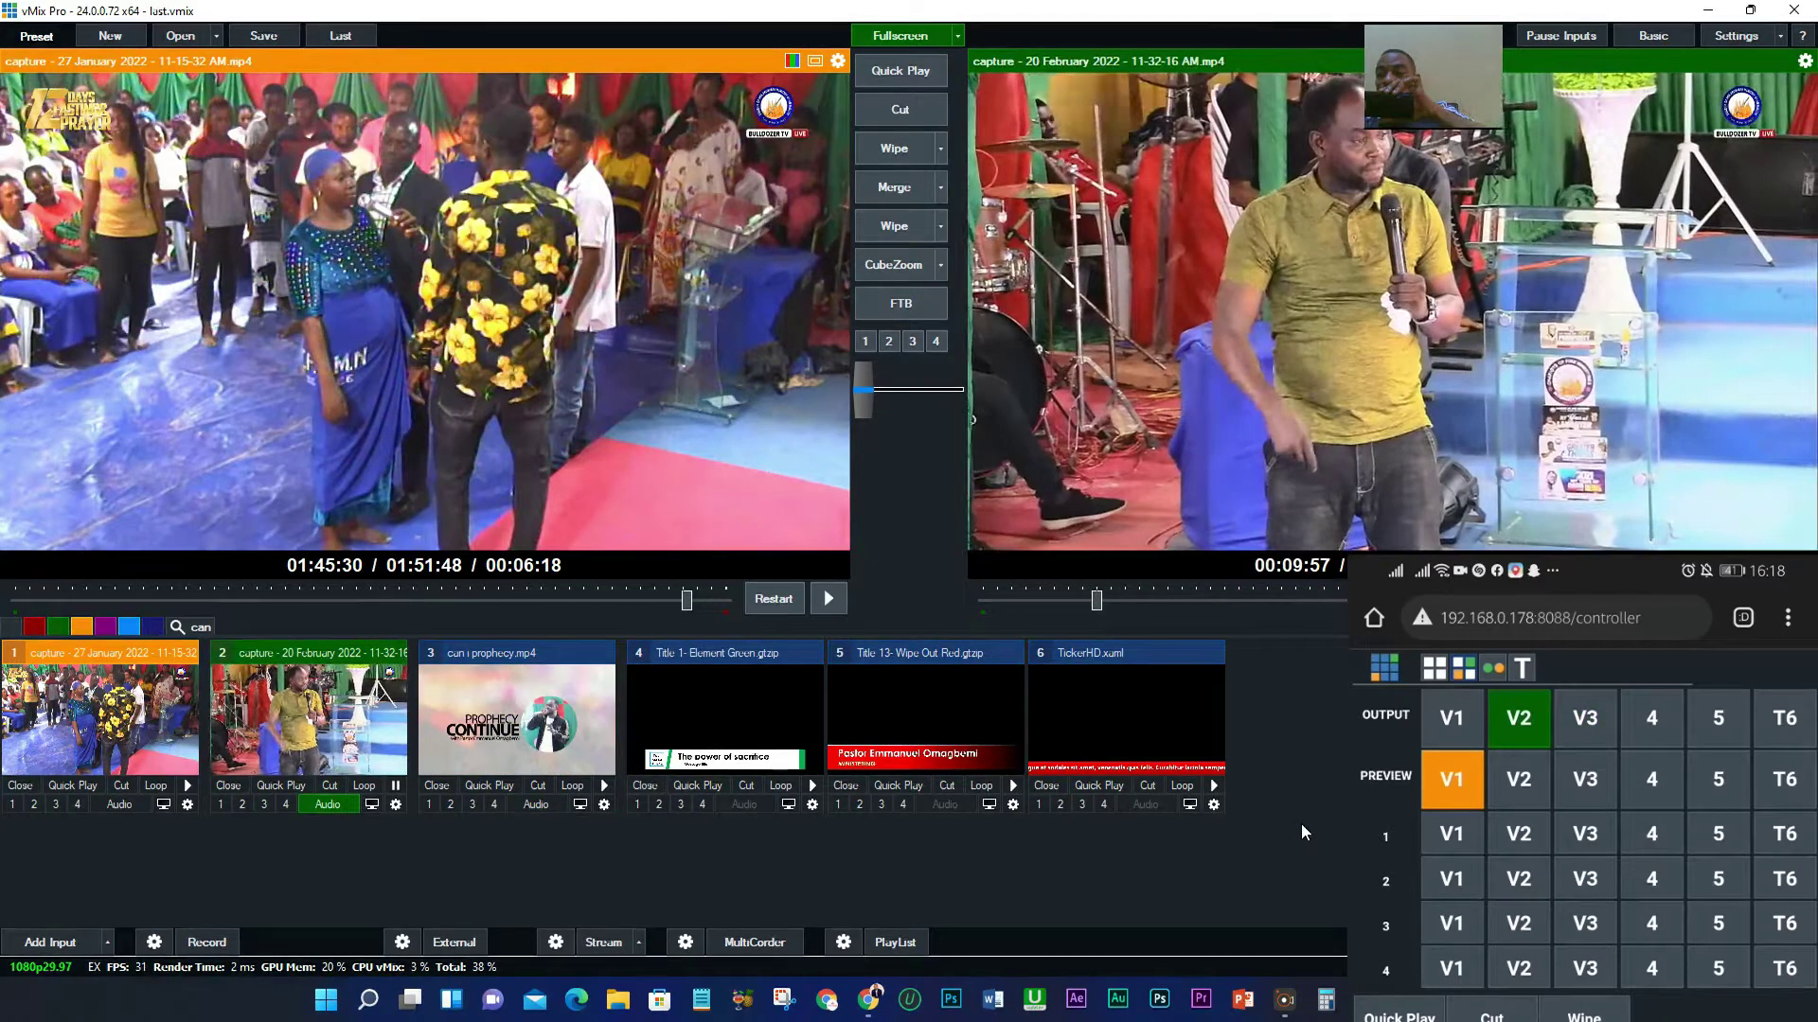
pyautogui.click(1585, 716)
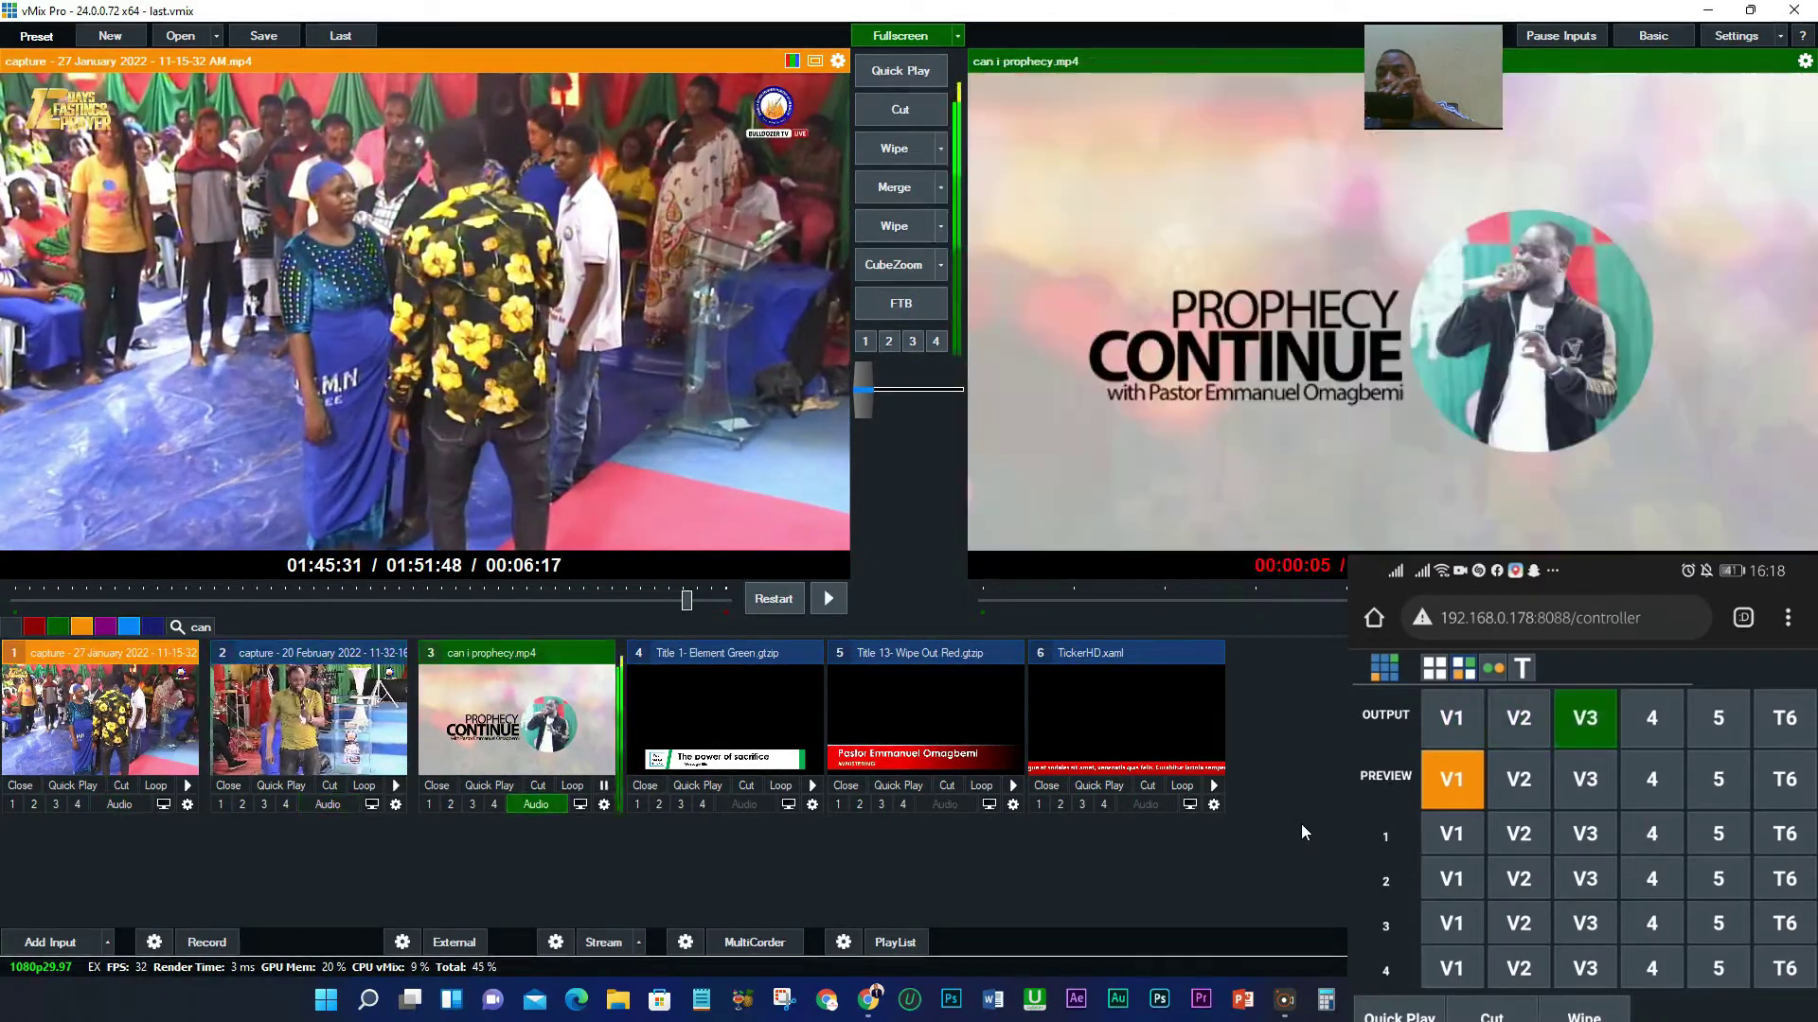
# Cycle the preview through V2, V3 and V1 from the phone's web controller.
pyautogui.click(1519, 779)
pyautogui.click(1585, 779)
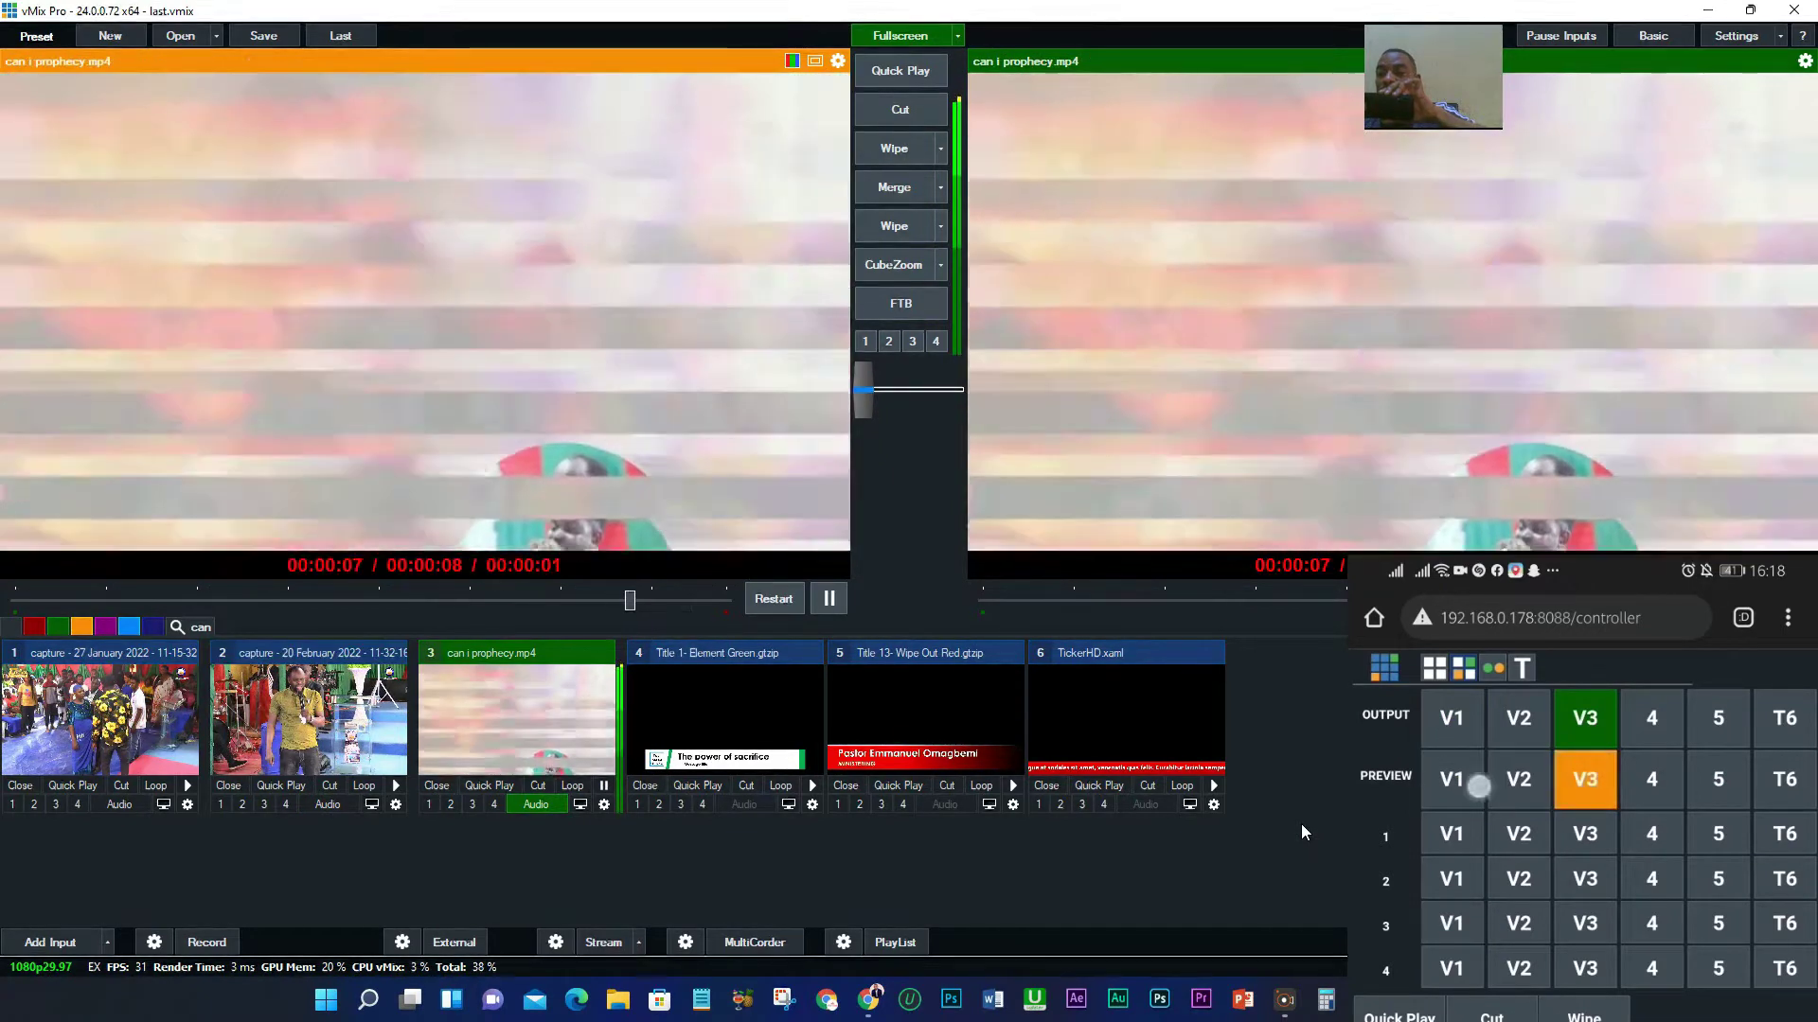
pyautogui.click(1451, 779)
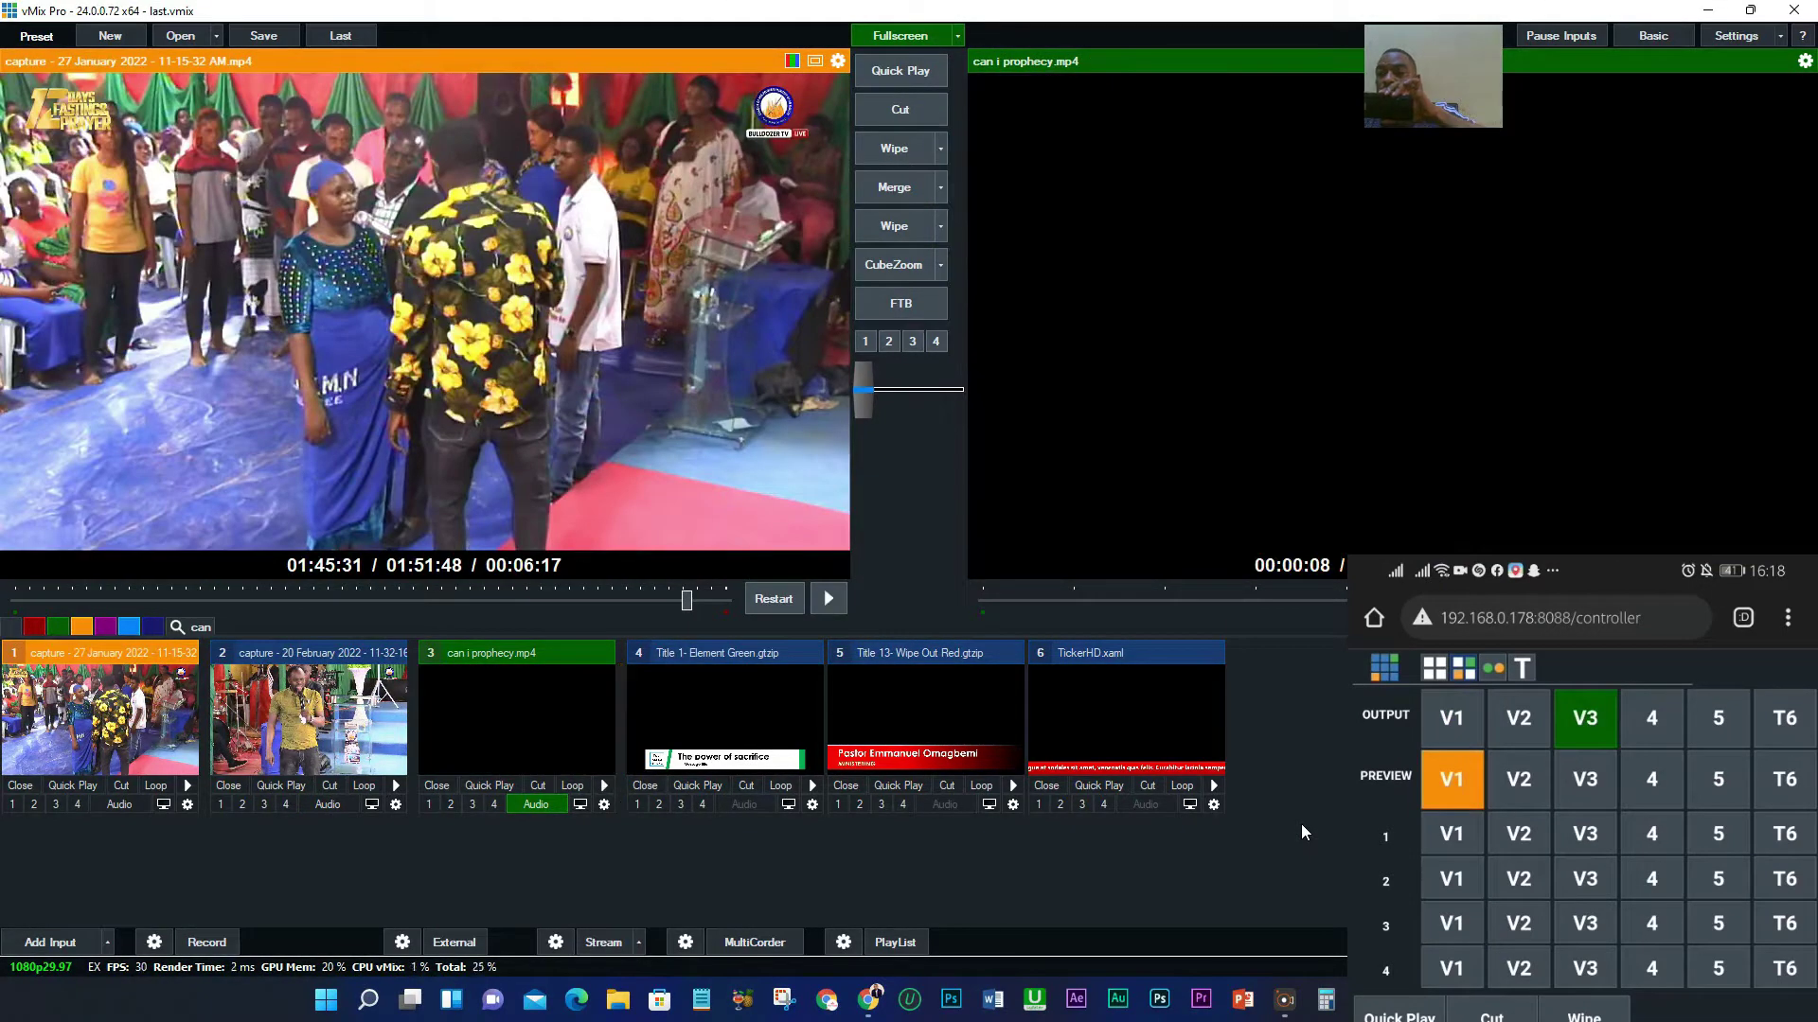
# Set the output to V2, the preview to input 4, and the output to V3 from the phone.
pyautogui.click(1519, 718)
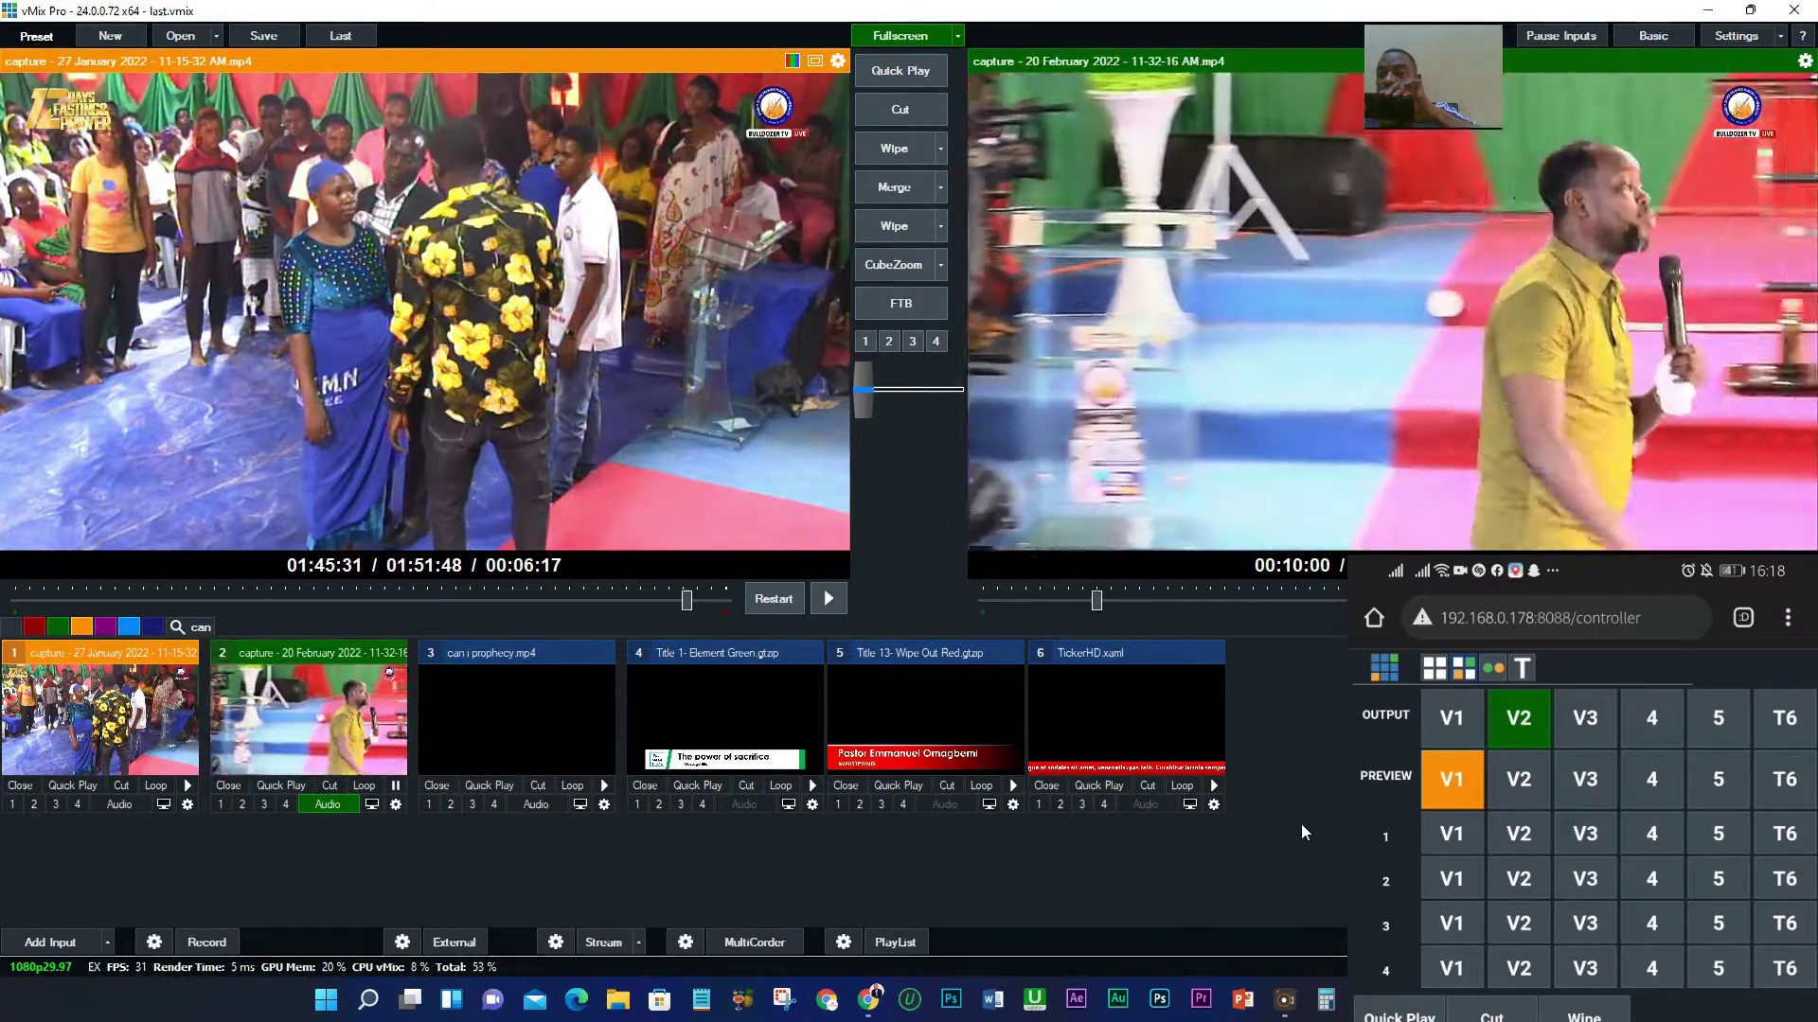
pyautogui.click(1652, 779)
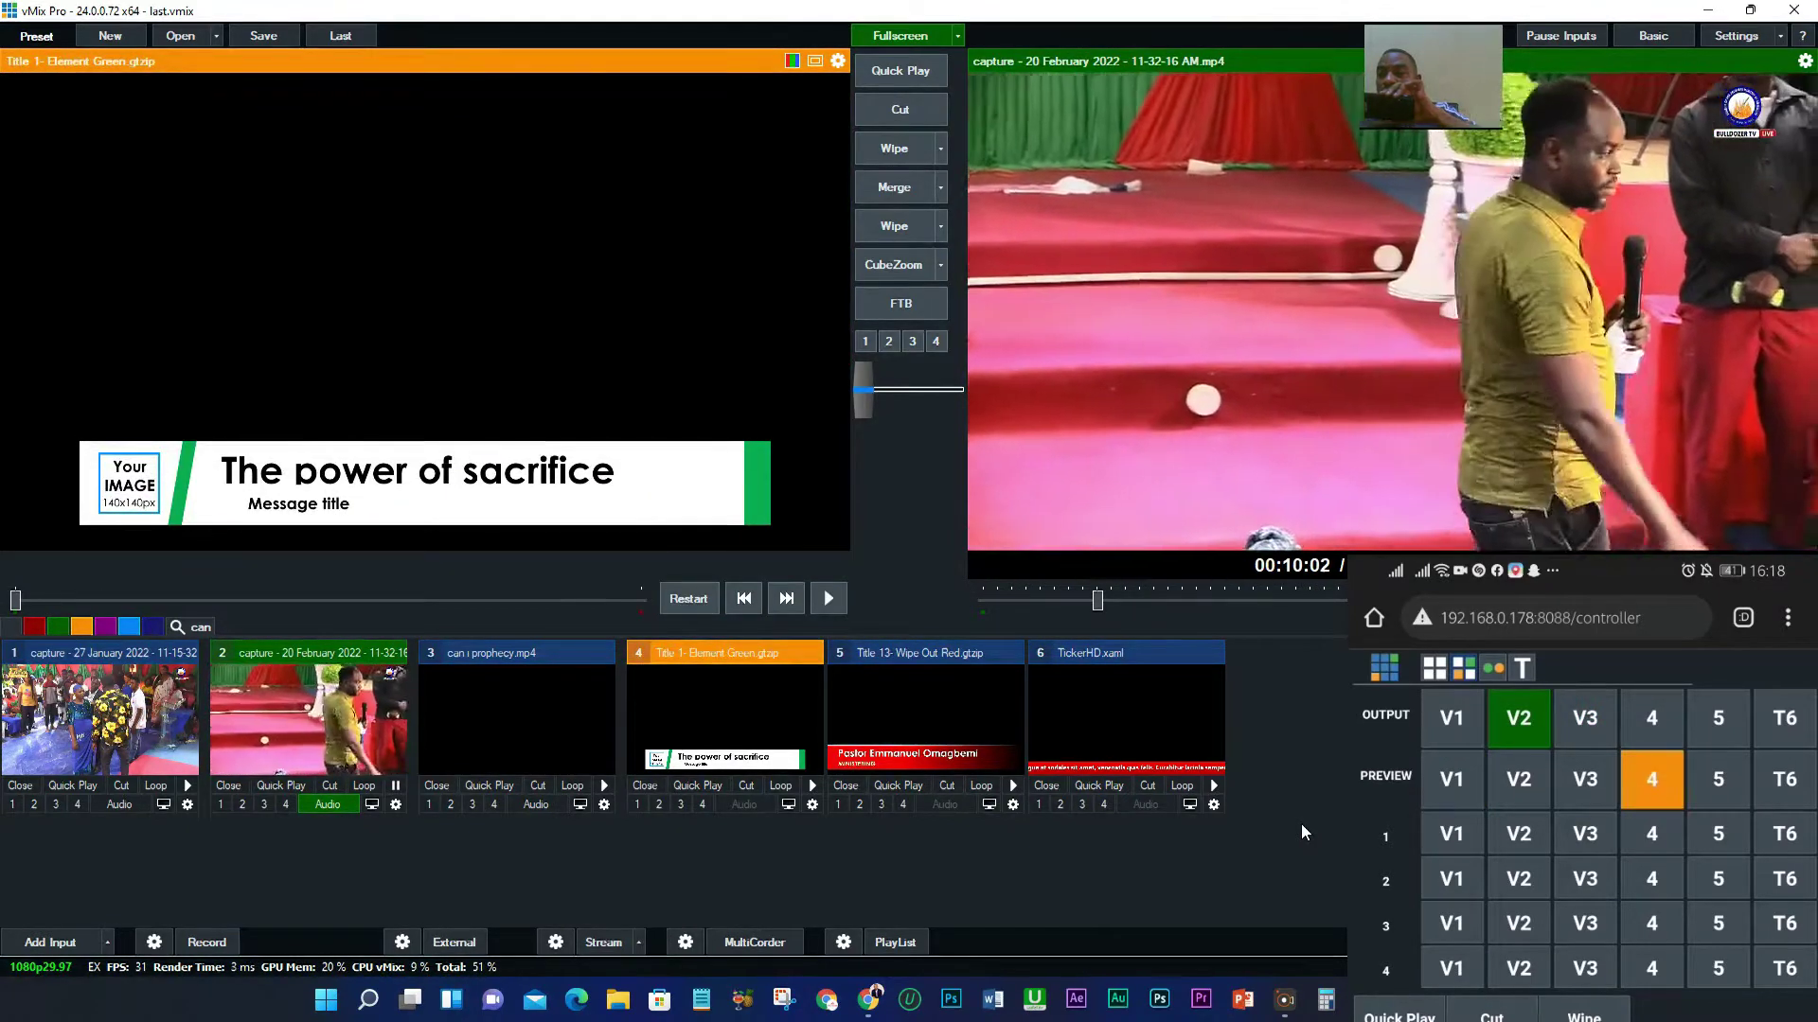
pyautogui.click(1576, 710)
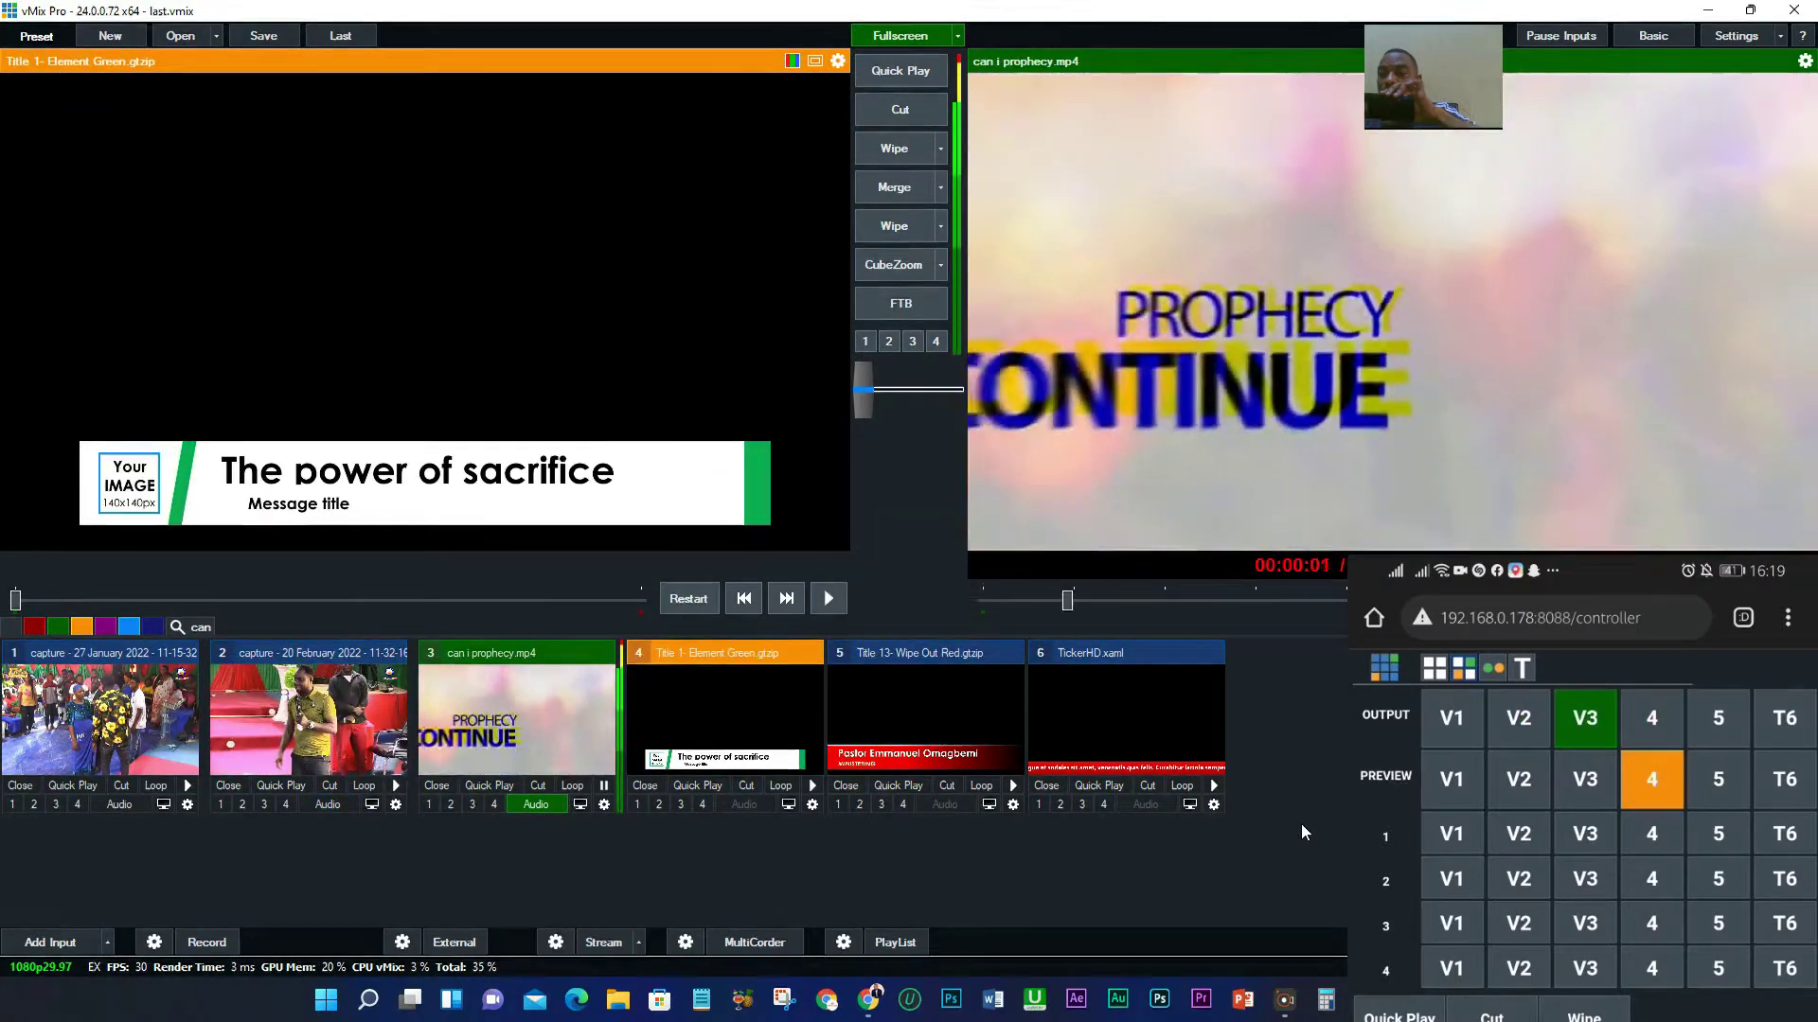
# Set the output to V2 and choose V2 for the preview from the phone's web controller.
pyautogui.click(1518, 717)
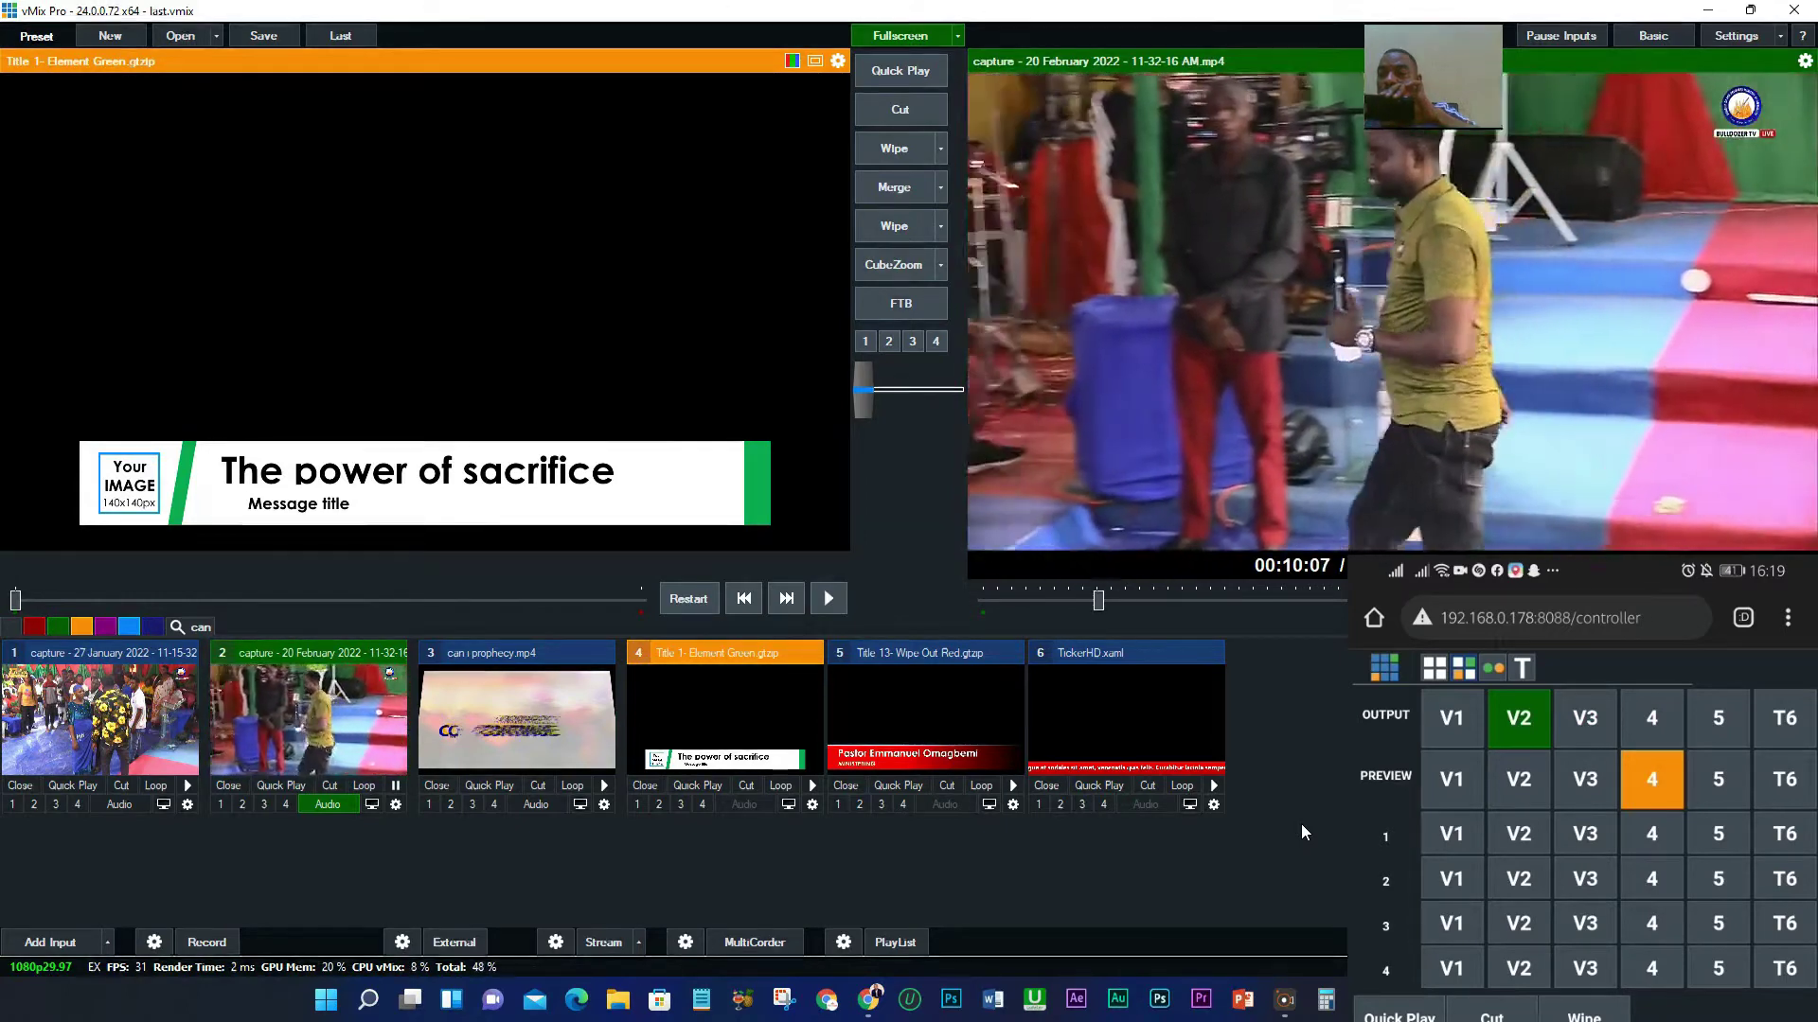
pyautogui.click(1519, 778)
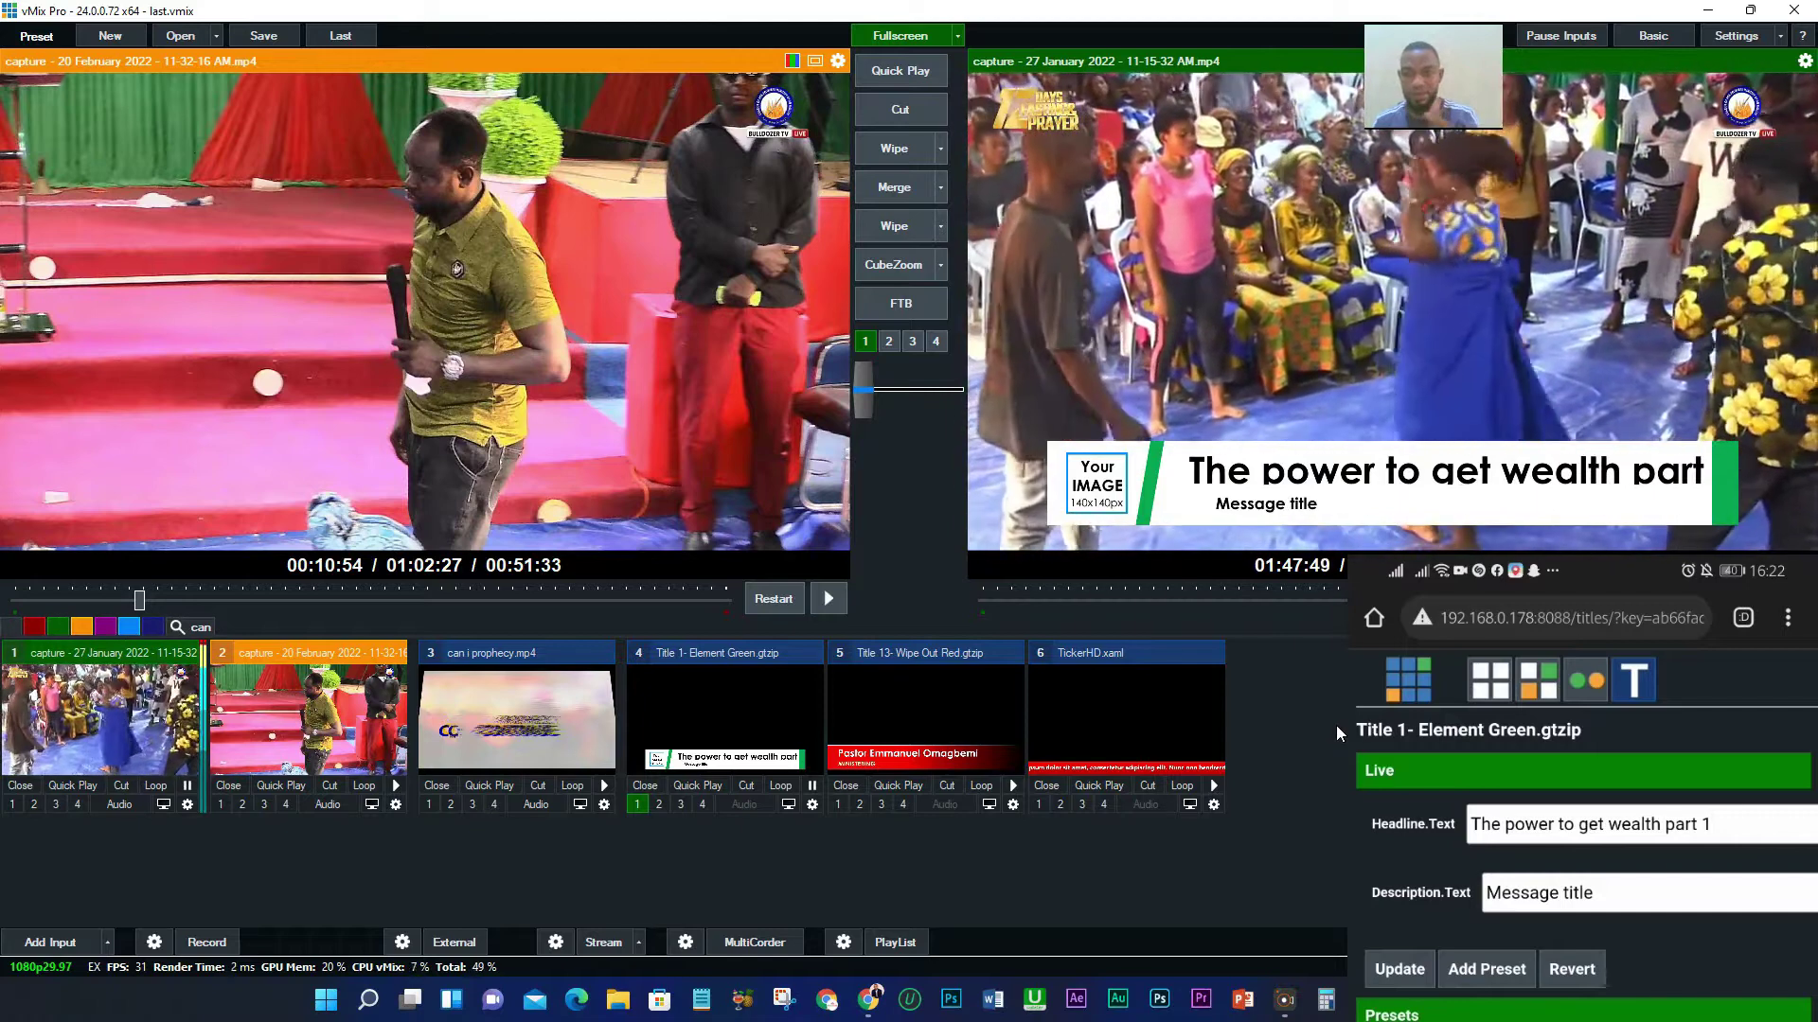
# Shorten the live headline of Title 1- Element Green.gtzip to "The power to get wealth" from the phone's titles page.
pyautogui.press('BackSpace')
pyautogui.press('BackSpace')
pyautogui.press('BackSpace')
pyautogui.press('BackSpace')
pyautogui.press('BackSpace')
pyautogui.press('BackSpace')
pyautogui.press('BackSpace')
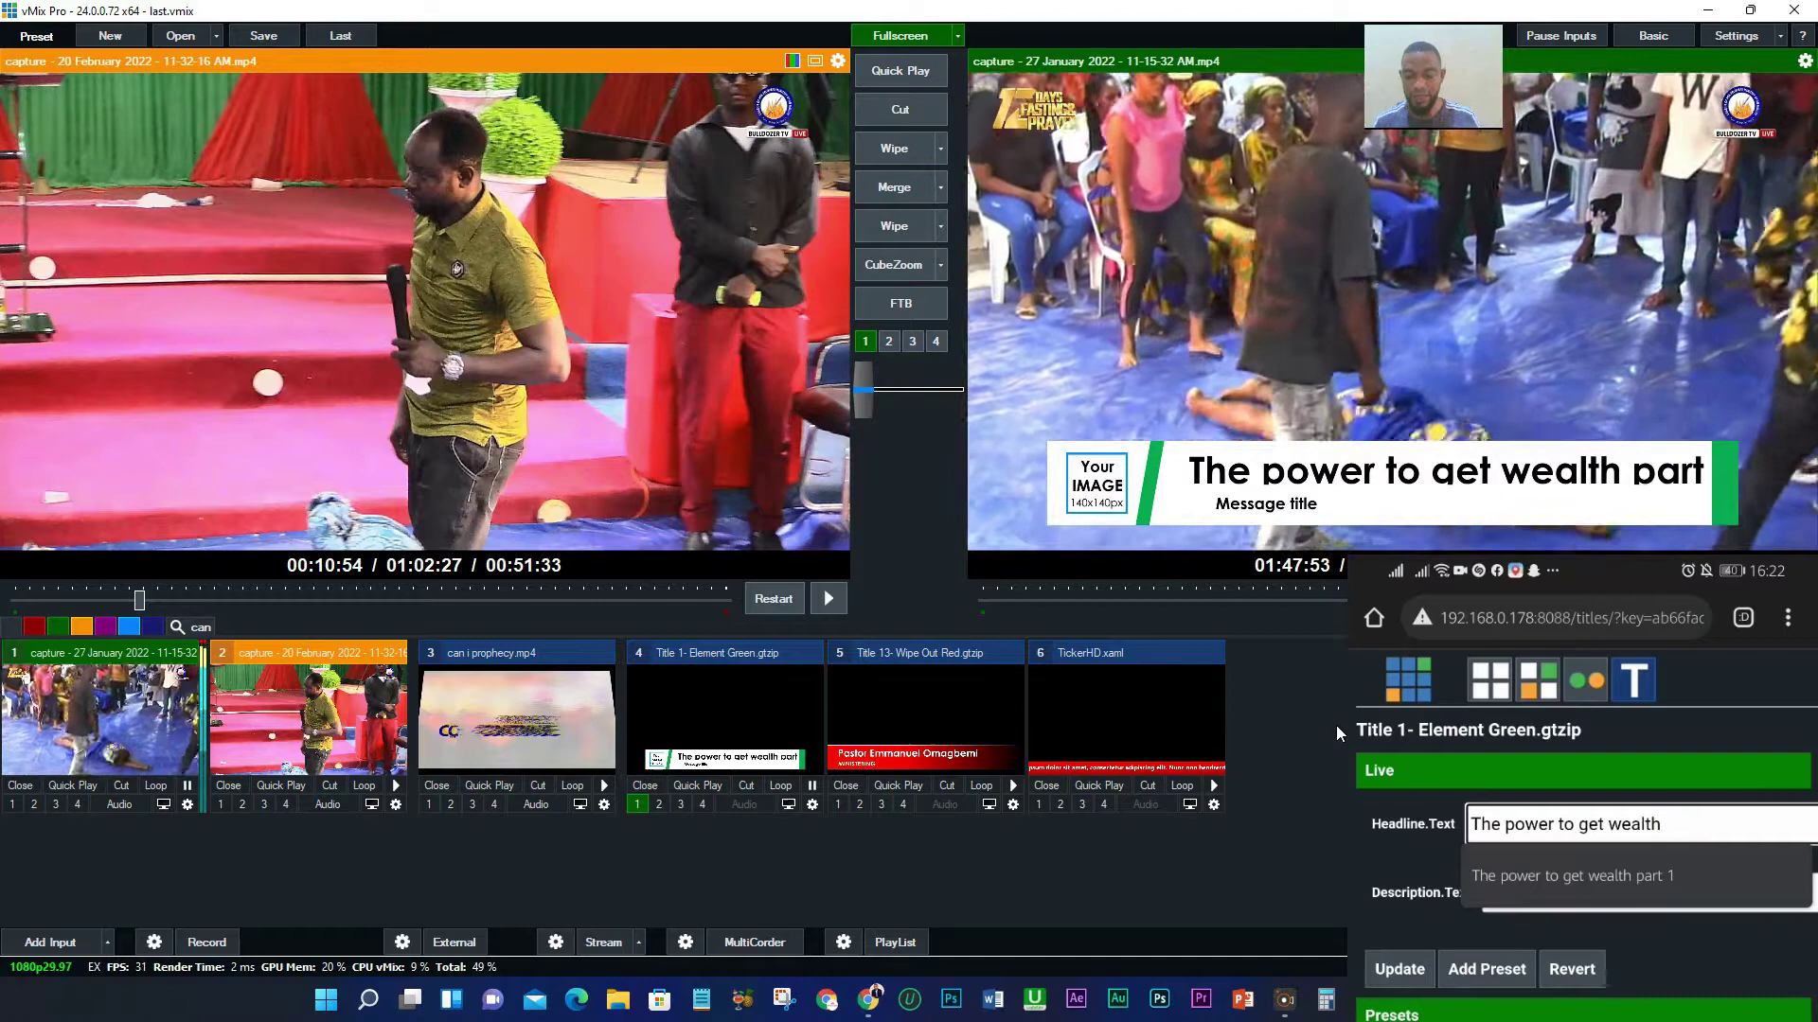
pyautogui.press('Return')
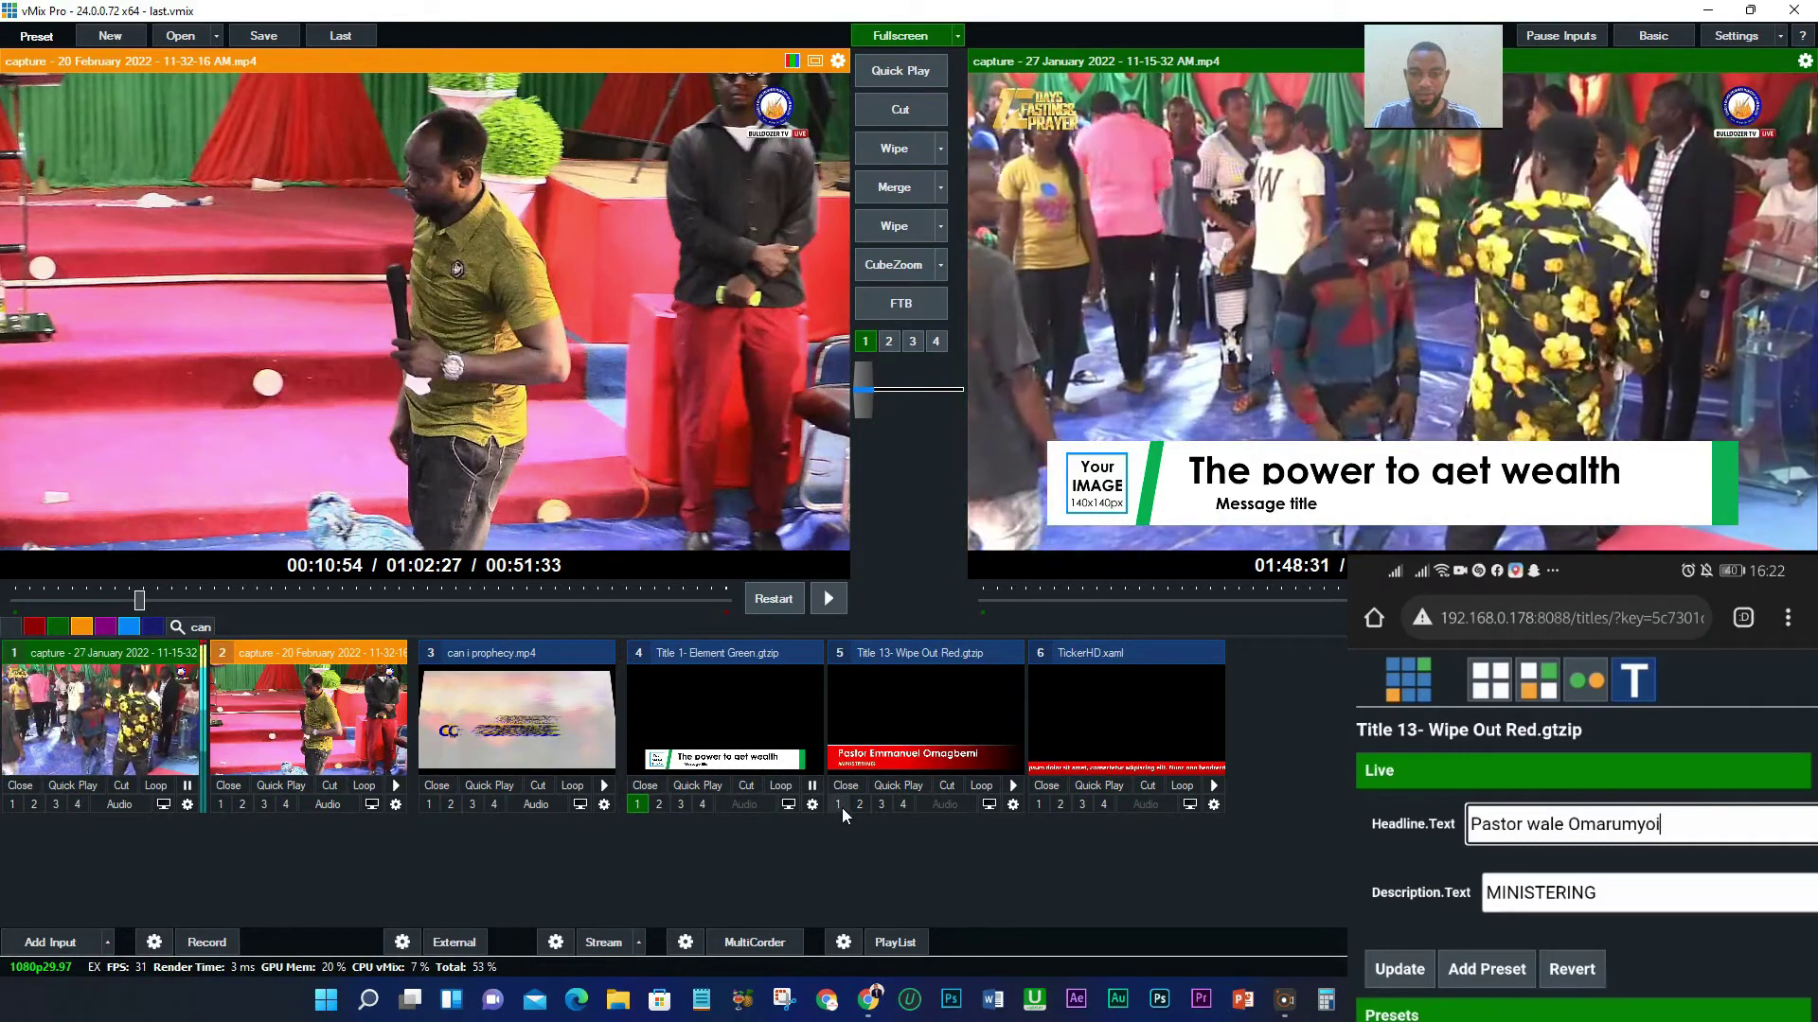
# Show Title 13- Wipe Out Red.gtzip in overlay 1 and update its headline with the new pastor's name from the phone.
pyautogui.click(841, 806)
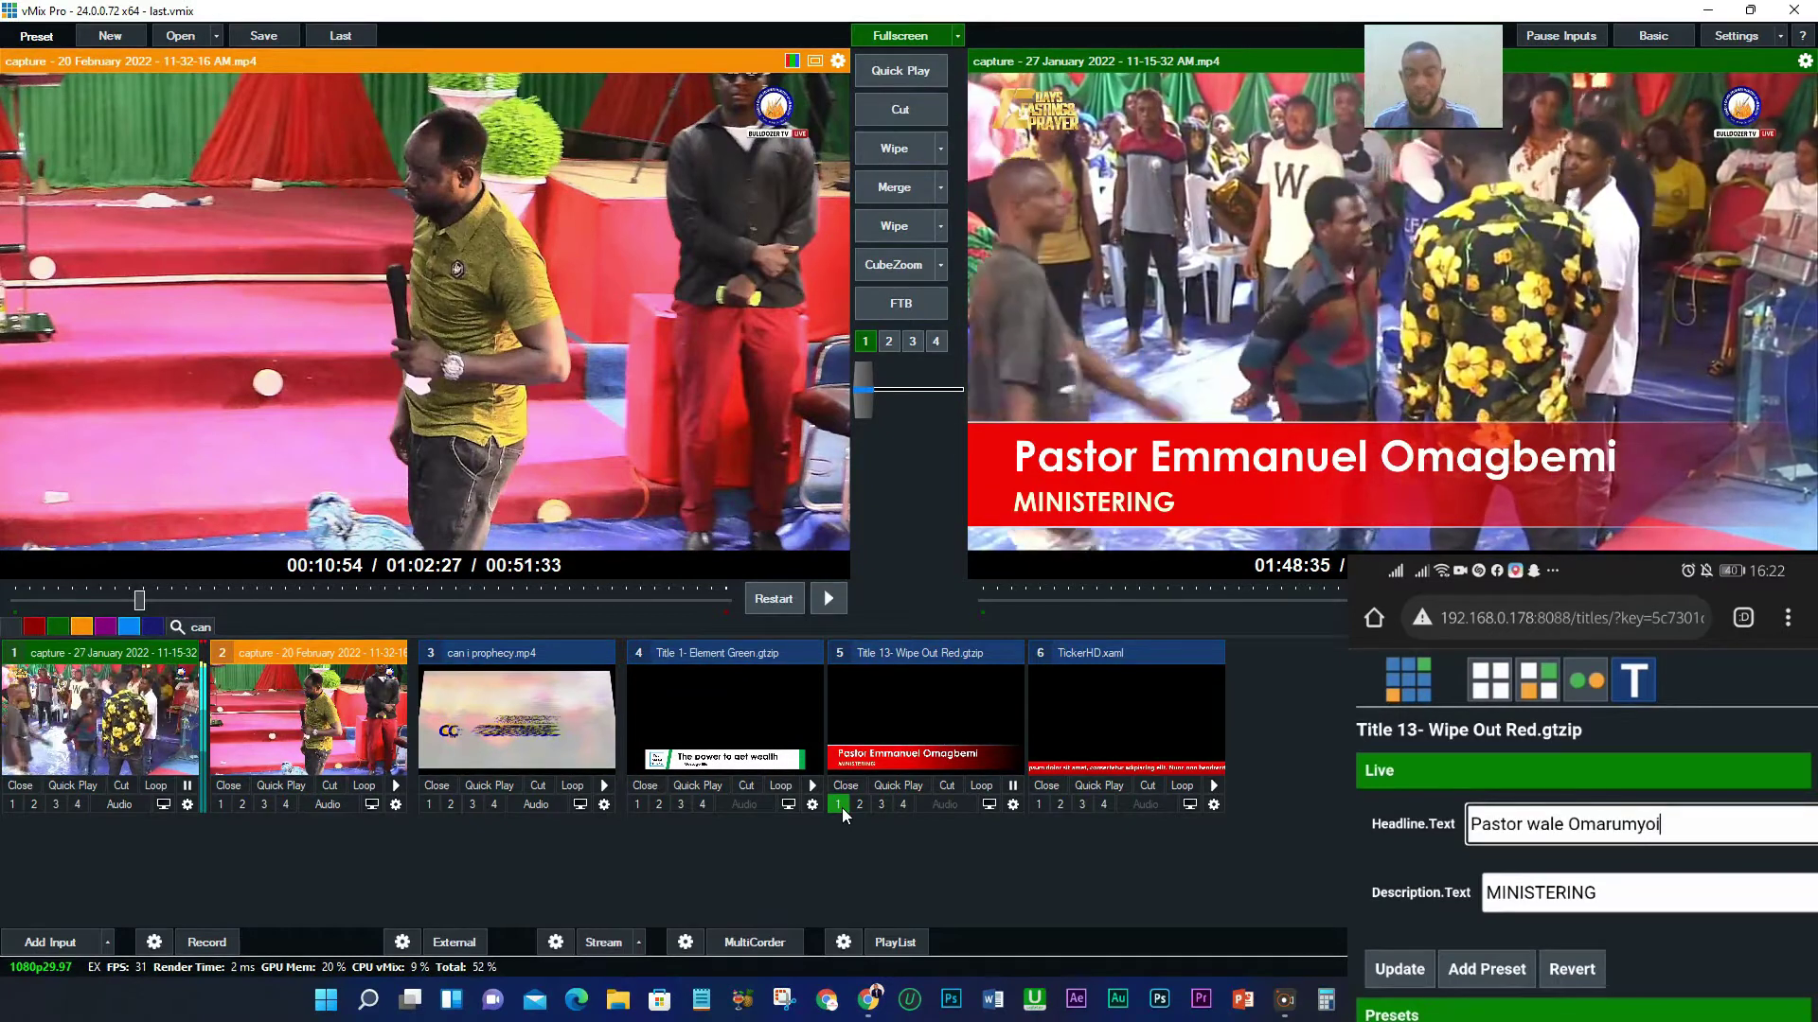
pyautogui.click(1400, 969)
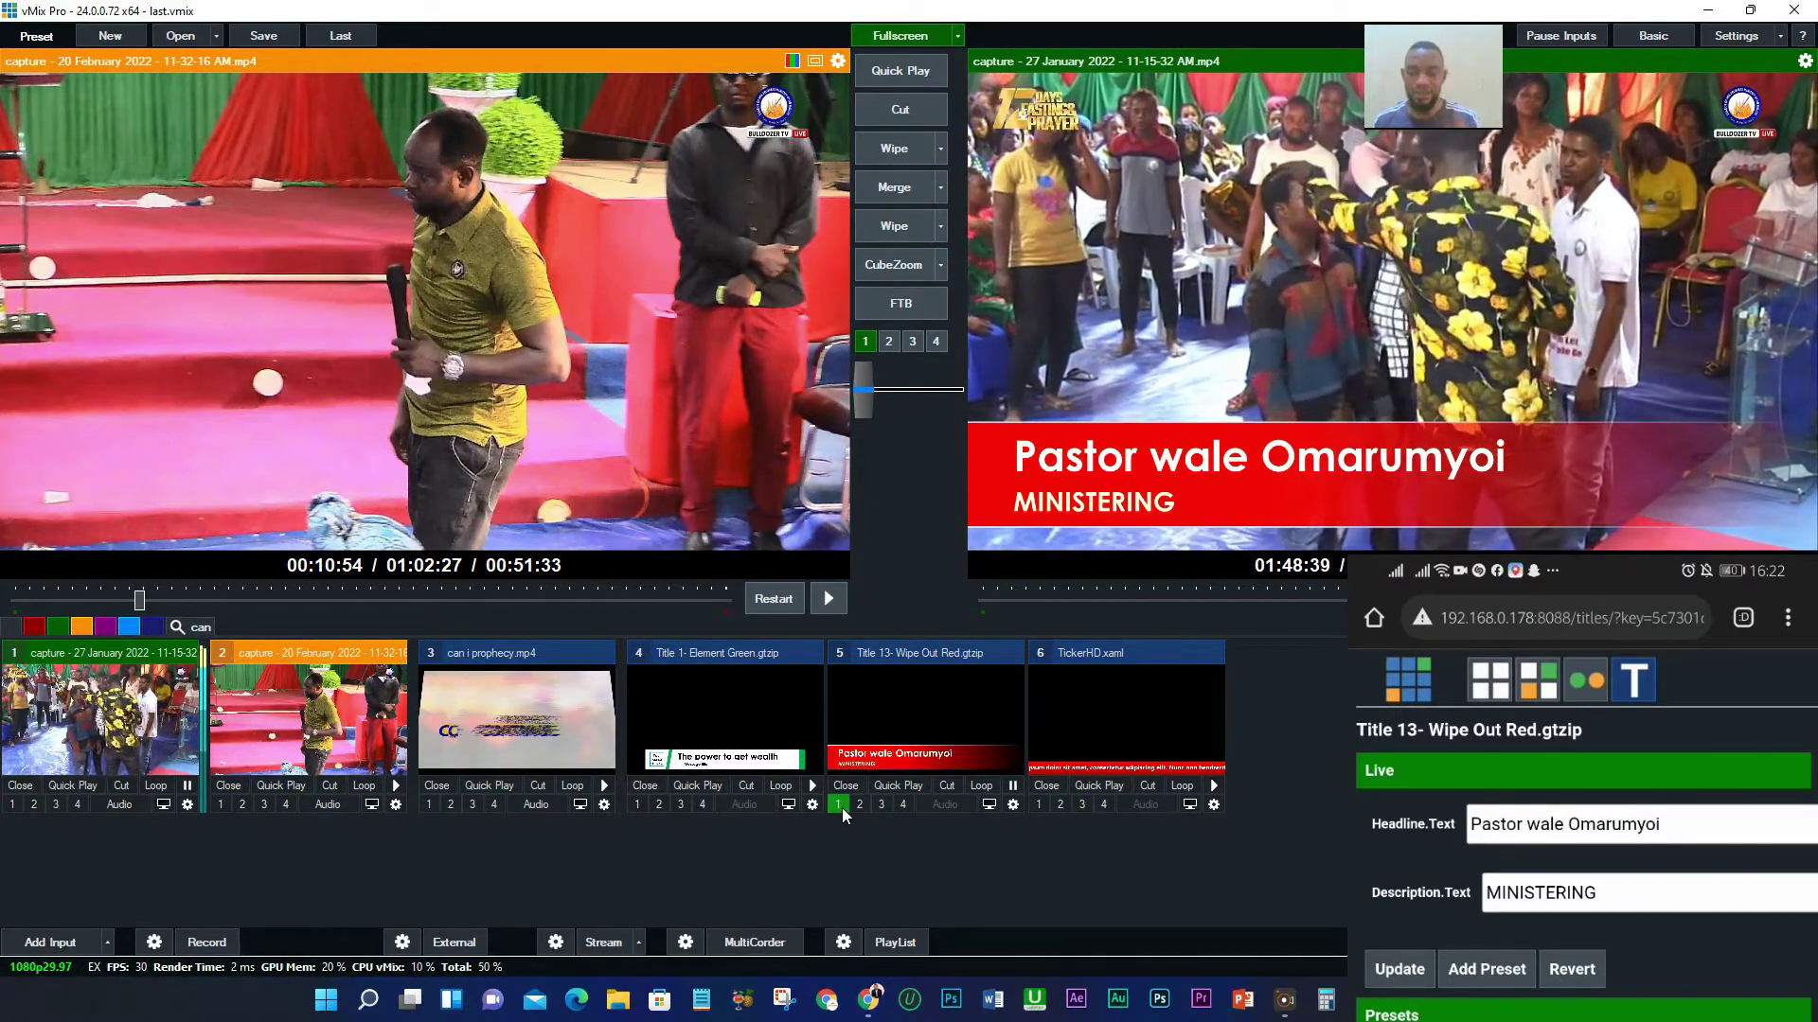
# Insert random filler letters before the "Lorem ipsum" text of TickerHD.xaml from the phone's titles page, and show the ticker in overlay 1.
pyautogui.click(1634, 680)
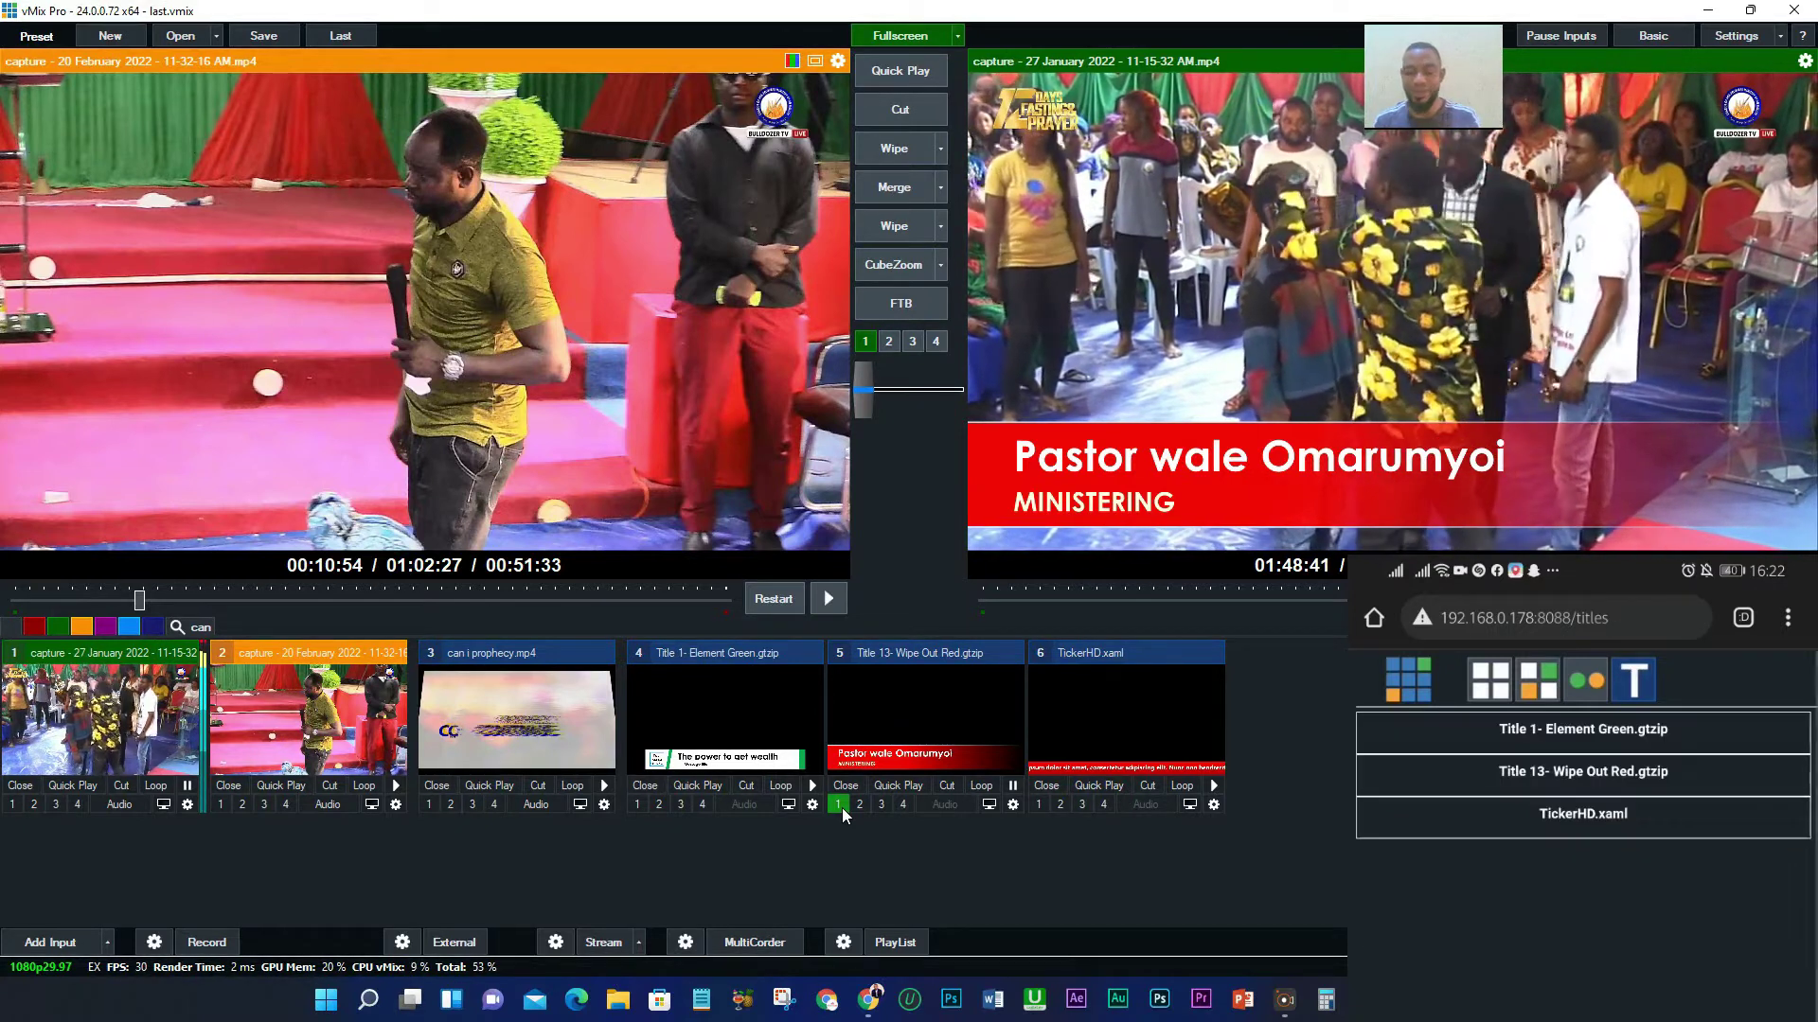
pyautogui.click(1583, 813)
pyautogui.click(1610, 824)
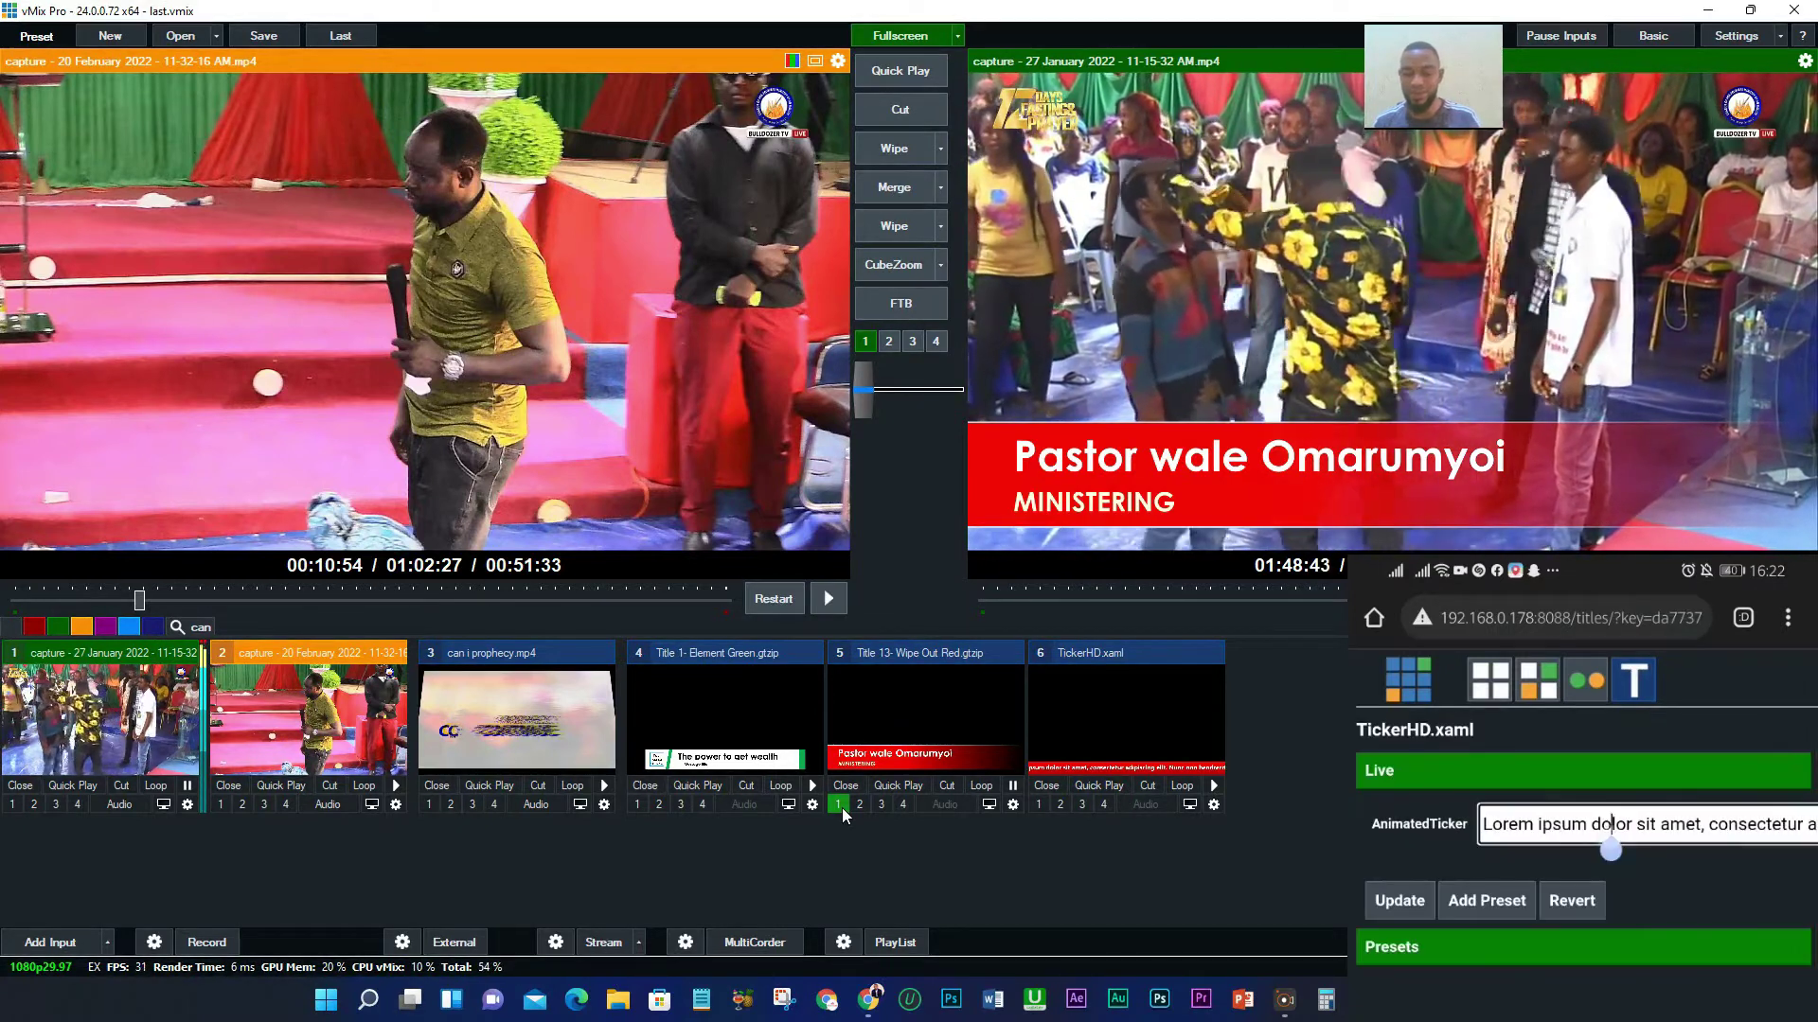
pyautogui.moveTo(1611, 849); pyautogui.dragTo(1482, 850)
pyautogui.write('Rhhehhehehhehh')
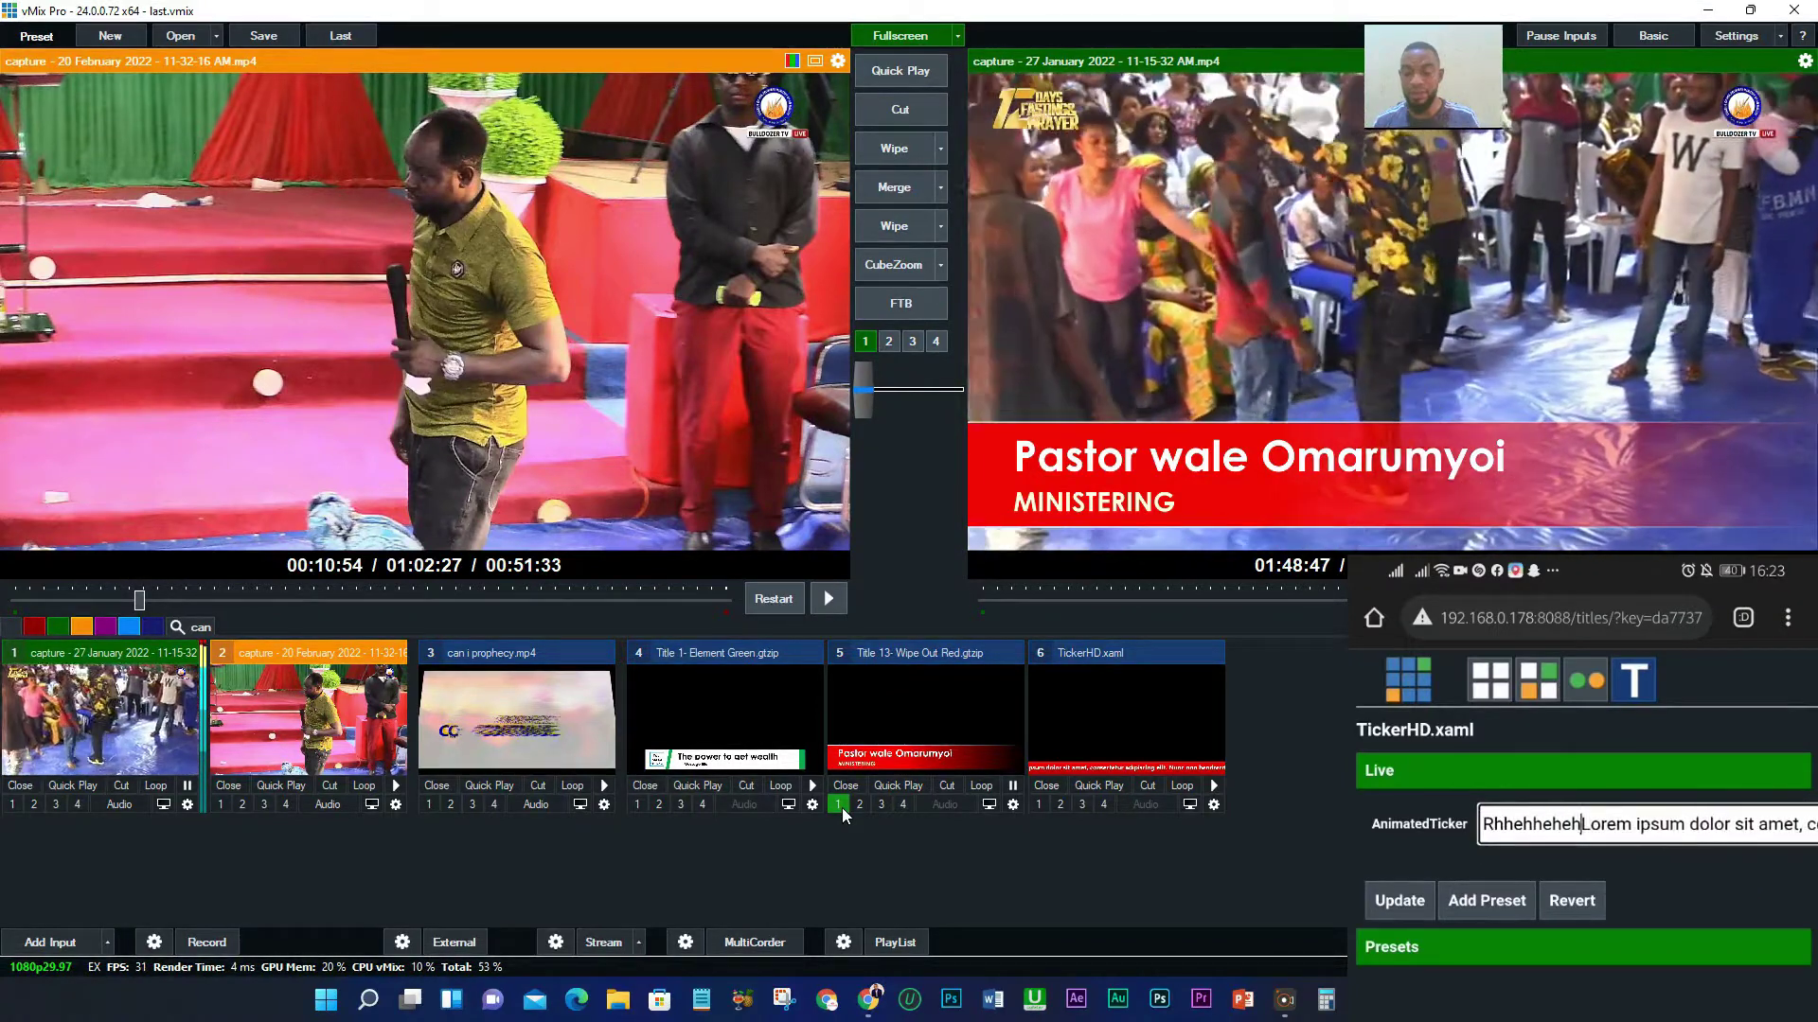
pyautogui.write('ehhehehhhehejejLorem ips')
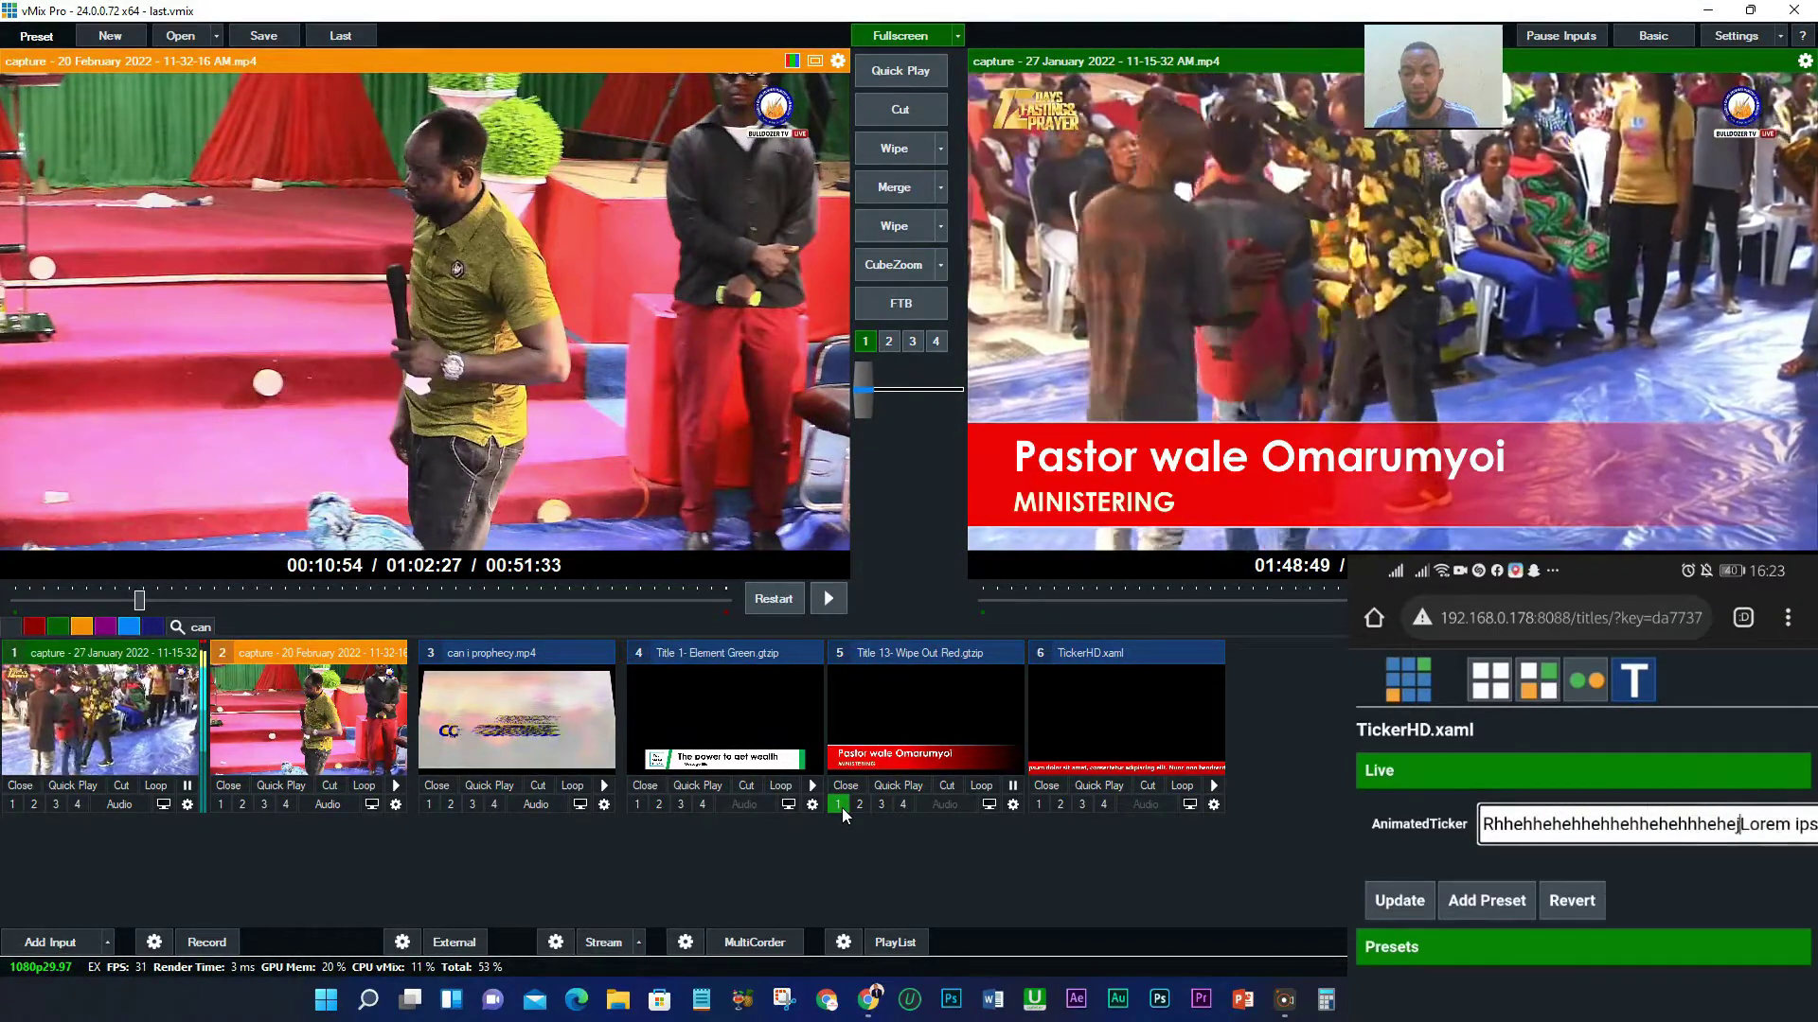
pyautogui.write('j3j3ue')
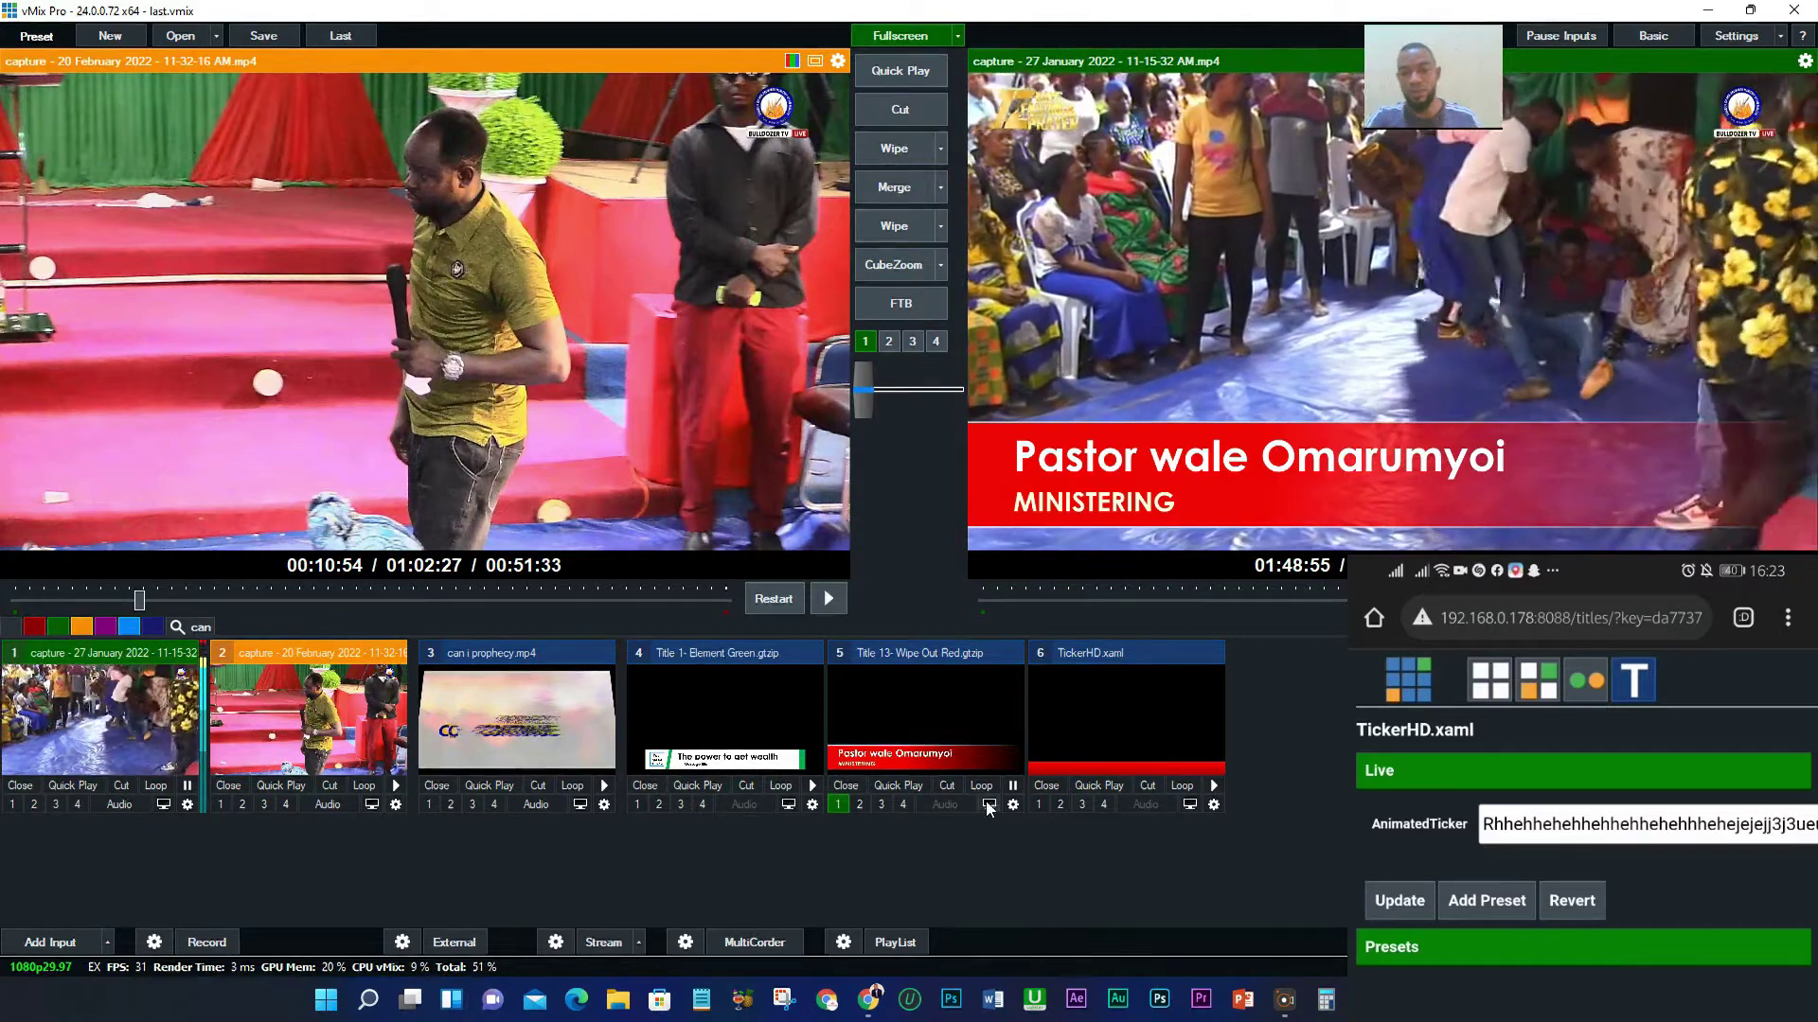
pyautogui.click(1044, 804)
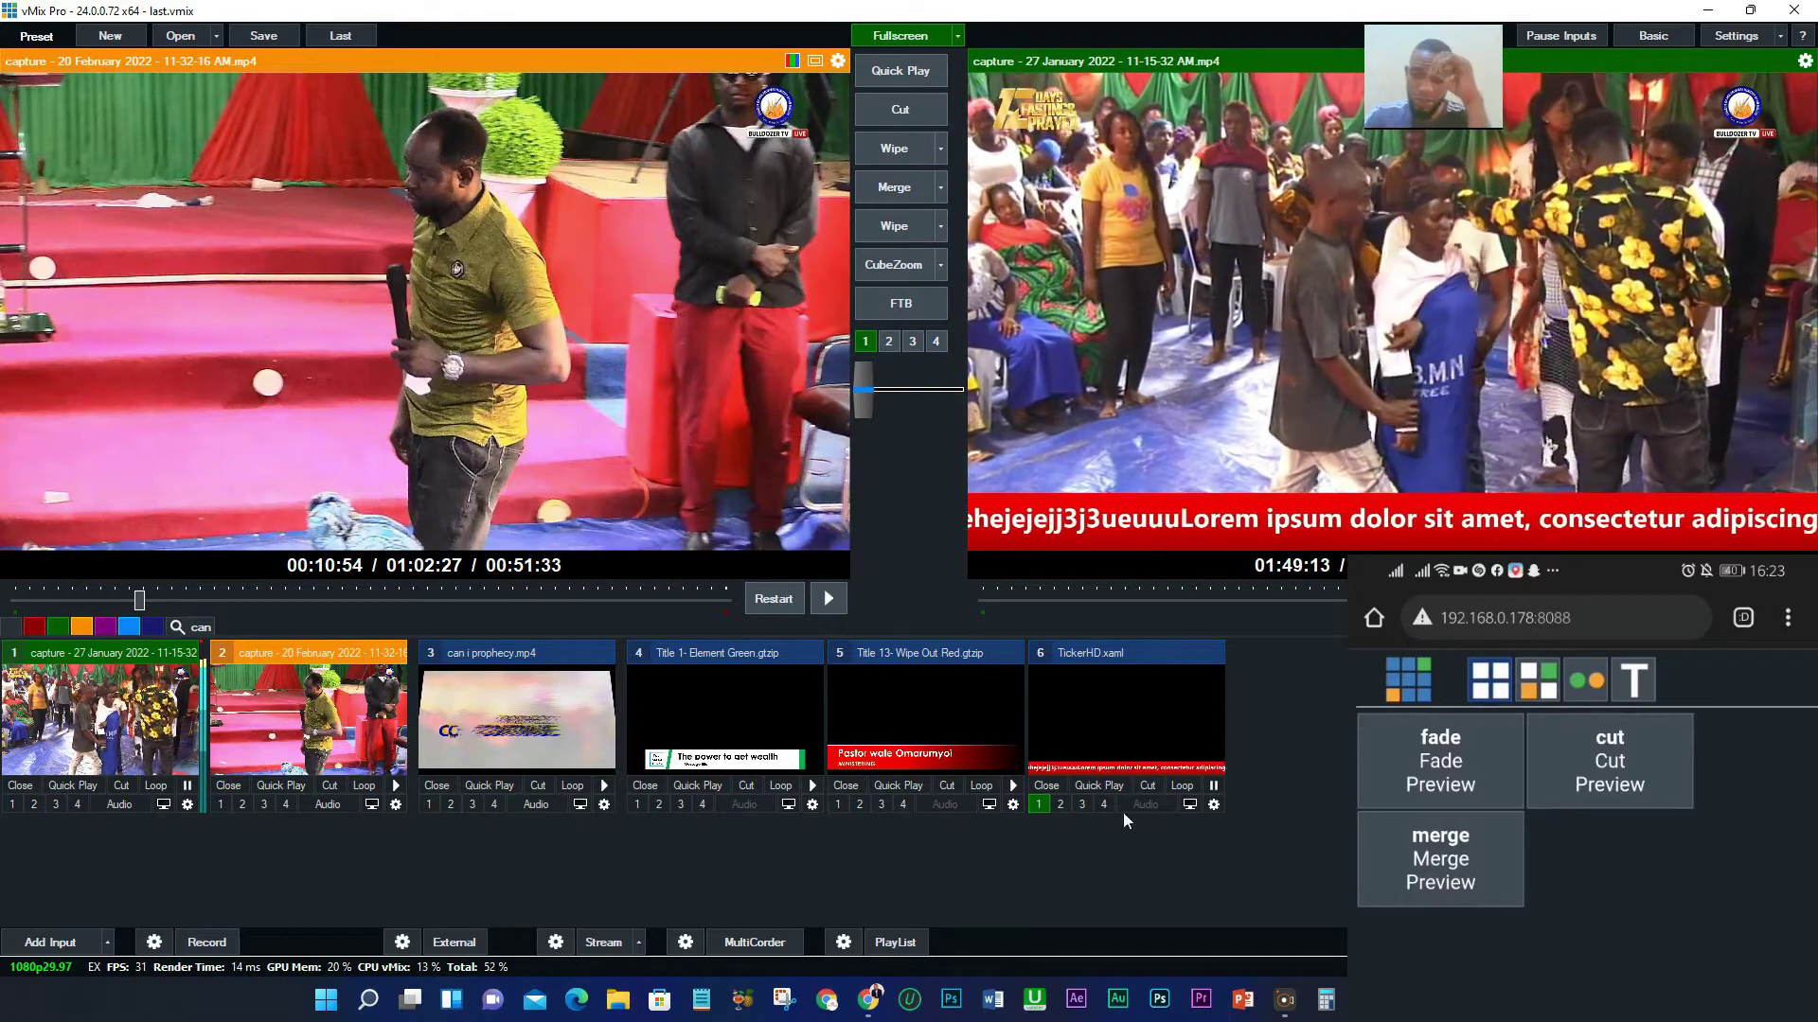
# Review the Web Controller settings on the desktop, highlight the web site address, and close the settings.
pyautogui.click(1740, 36)
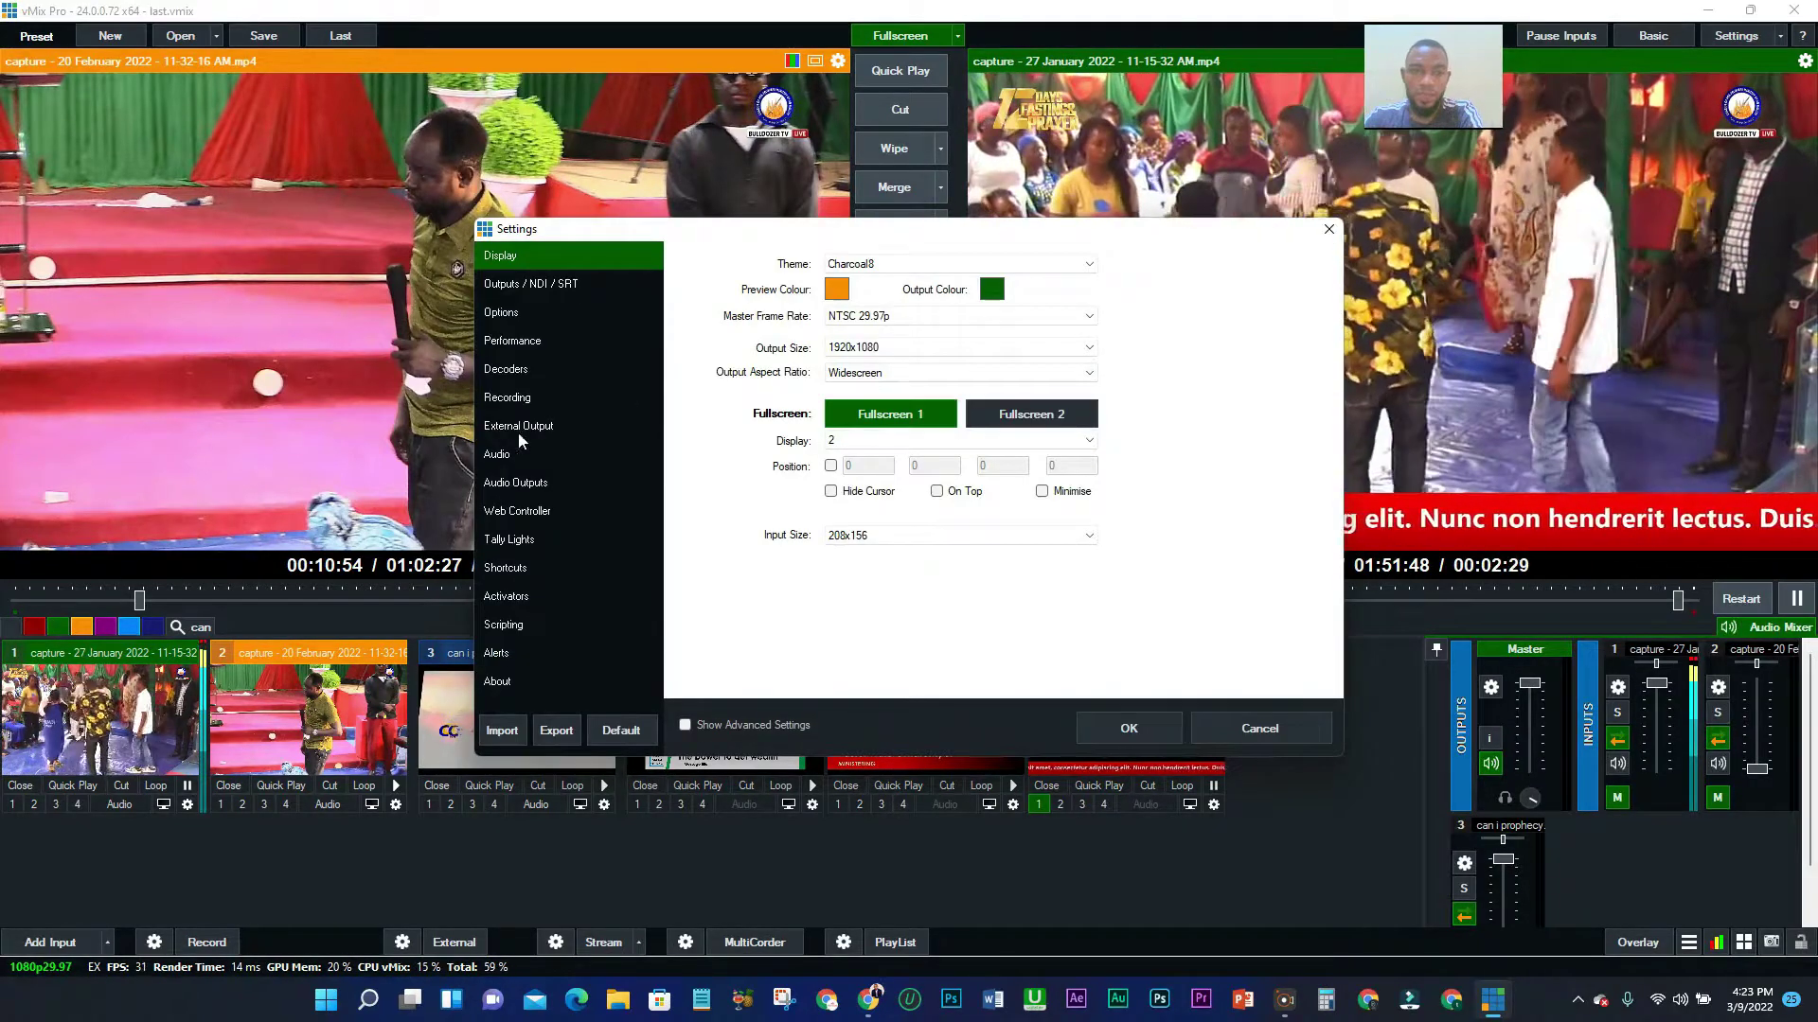
pyautogui.click(521, 512)
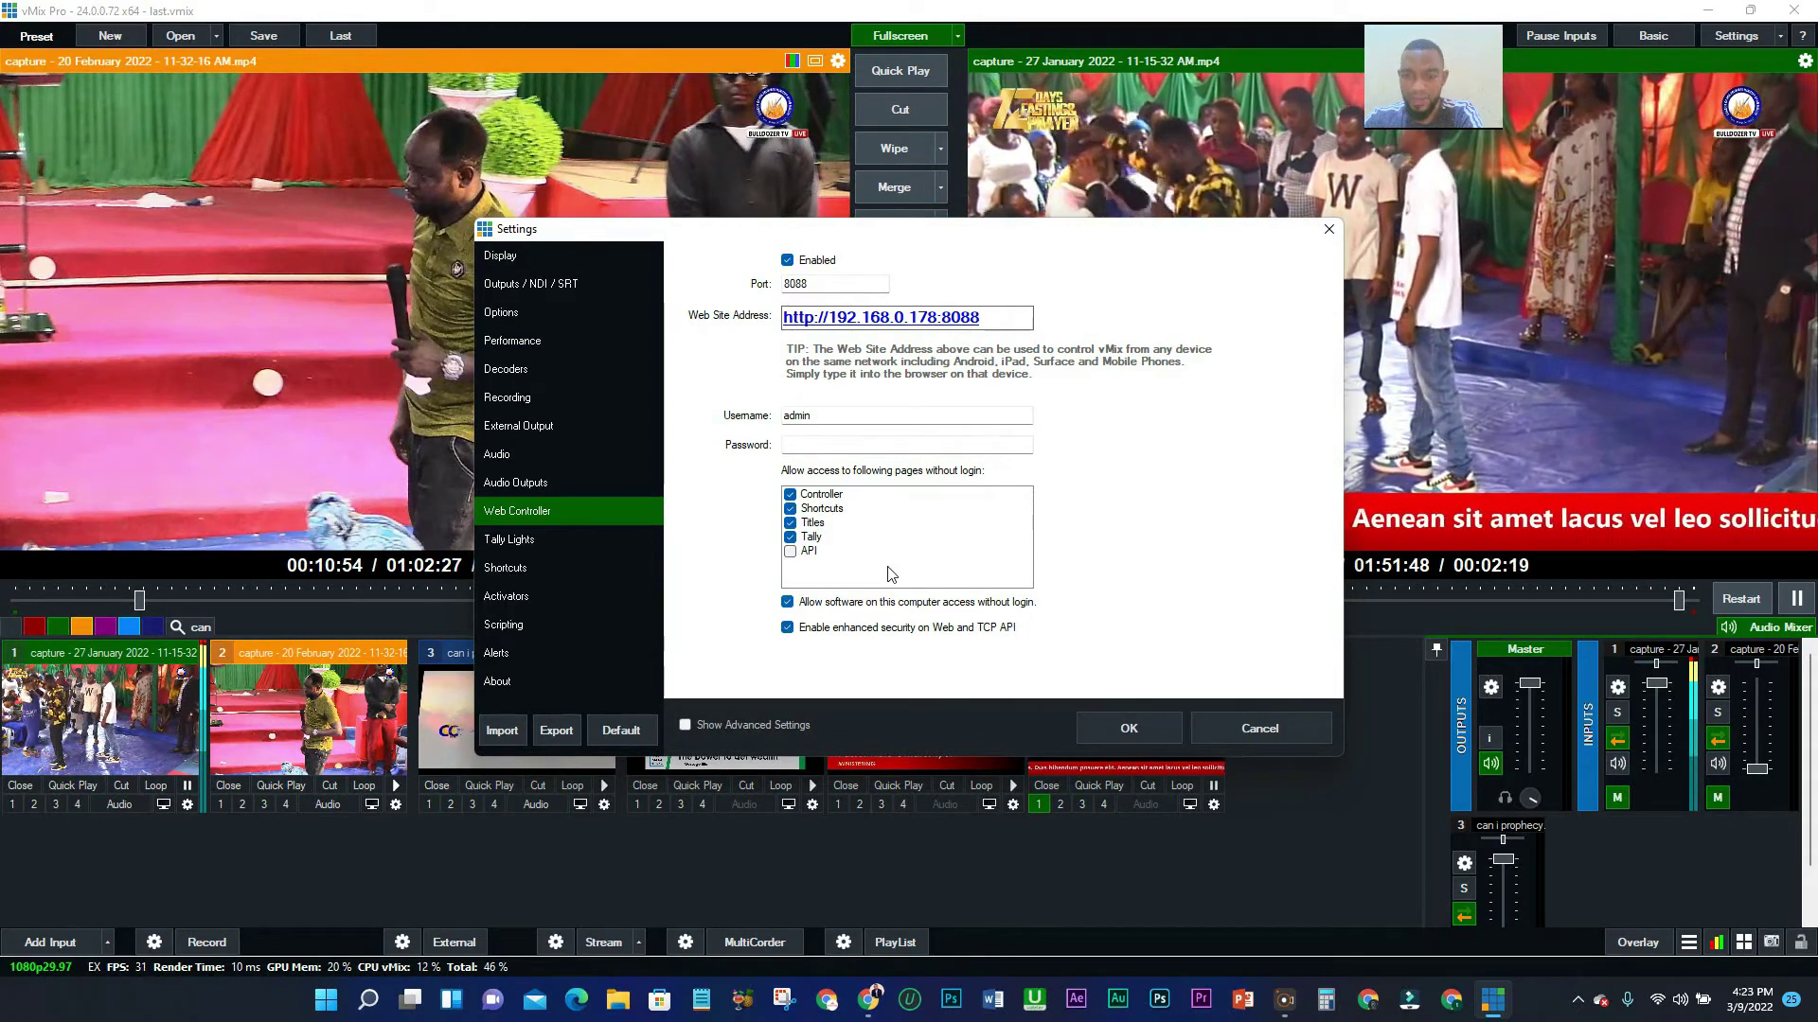
pyautogui.moveTo(983, 318); pyautogui.dragTo(783, 319)
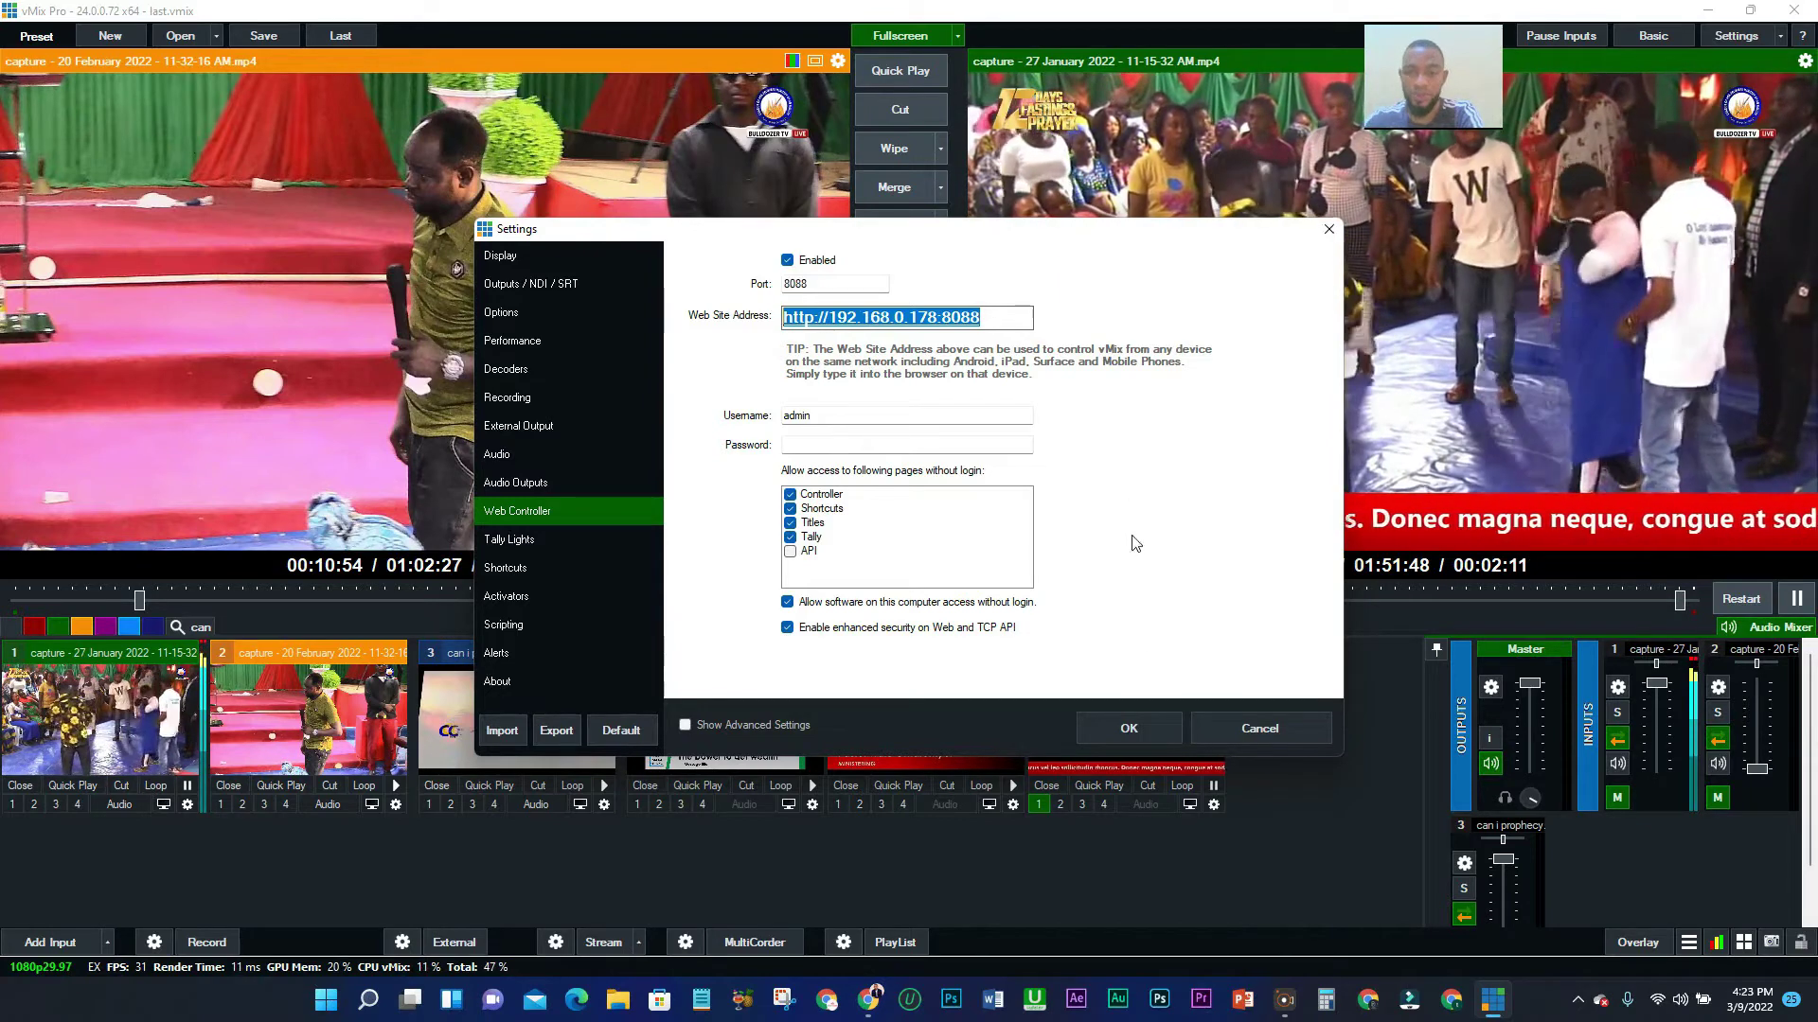
pyautogui.click(1169, 735)
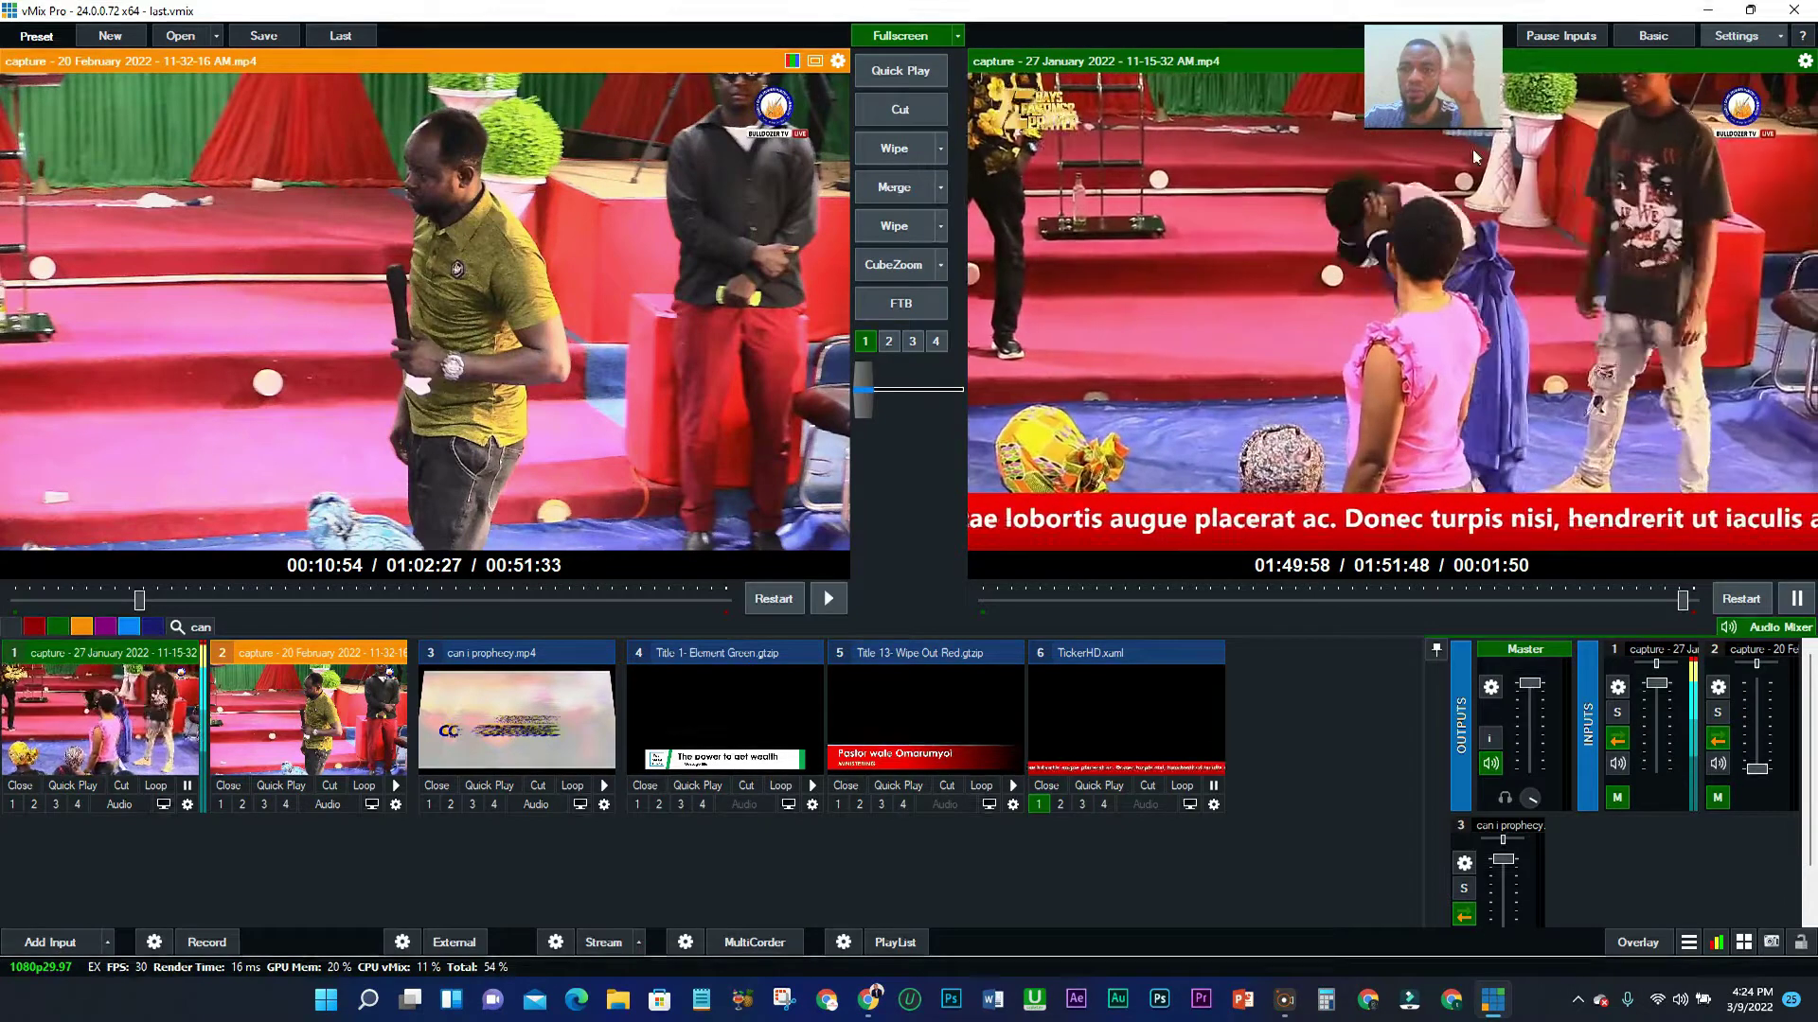
# Reopen the Web Controller settings, highlight the full web site address for connecting devices once more, and confirm the dialog.
pyautogui.click(1735, 35)
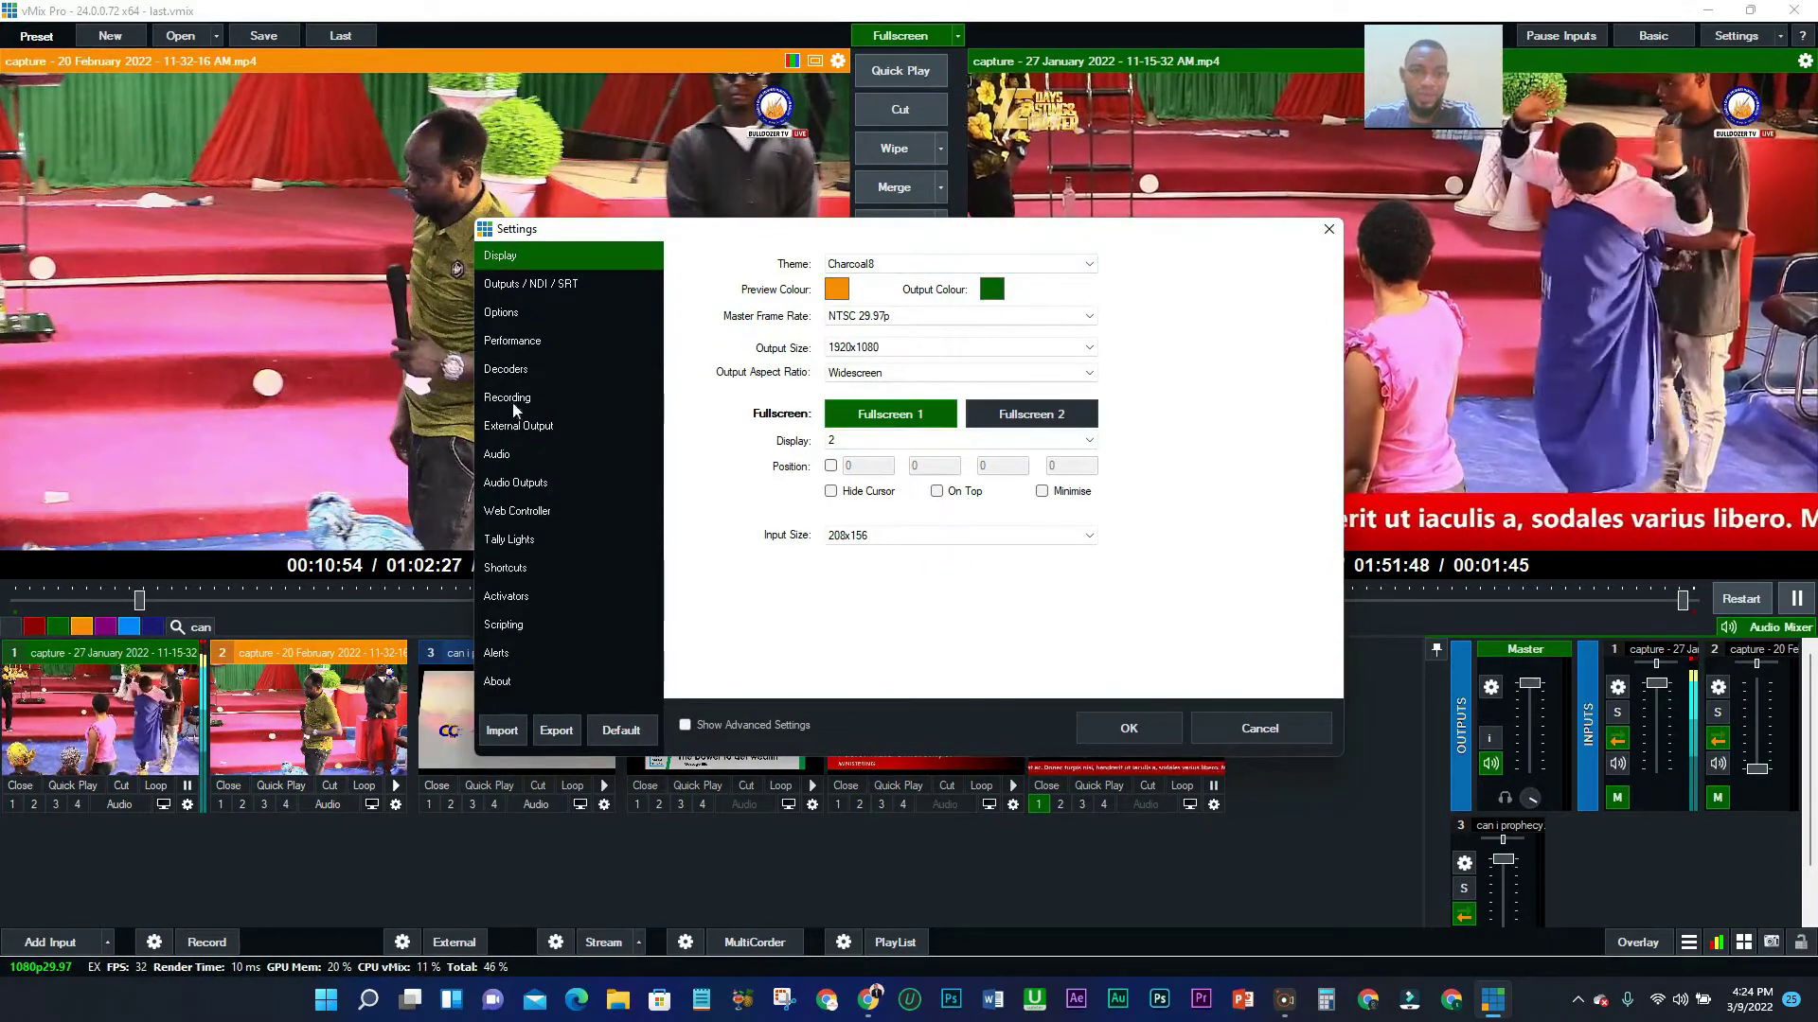
pyautogui.click(514, 510)
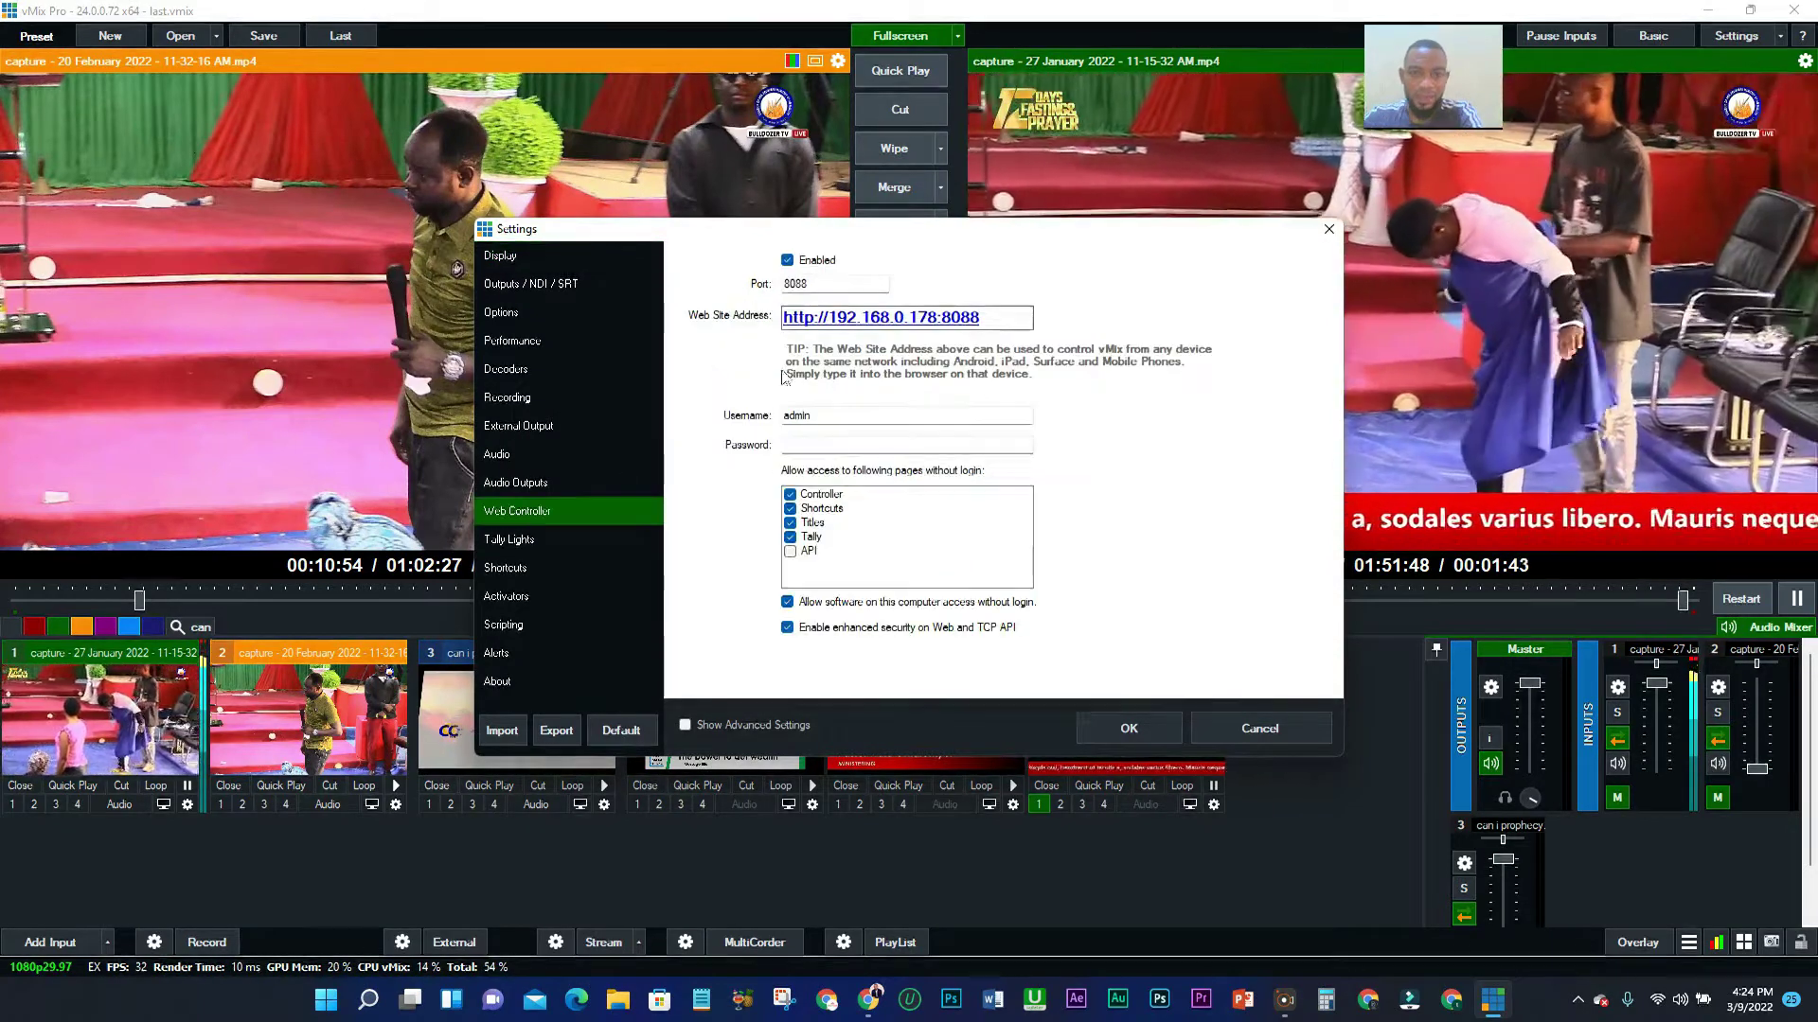
pyautogui.moveTo(784, 317)
pyautogui.mouseDown()
pyautogui.moveTo(999, 320)
pyautogui.moveTo(783, 318)
pyautogui.mouseUp()
pyautogui.click(997, 321)
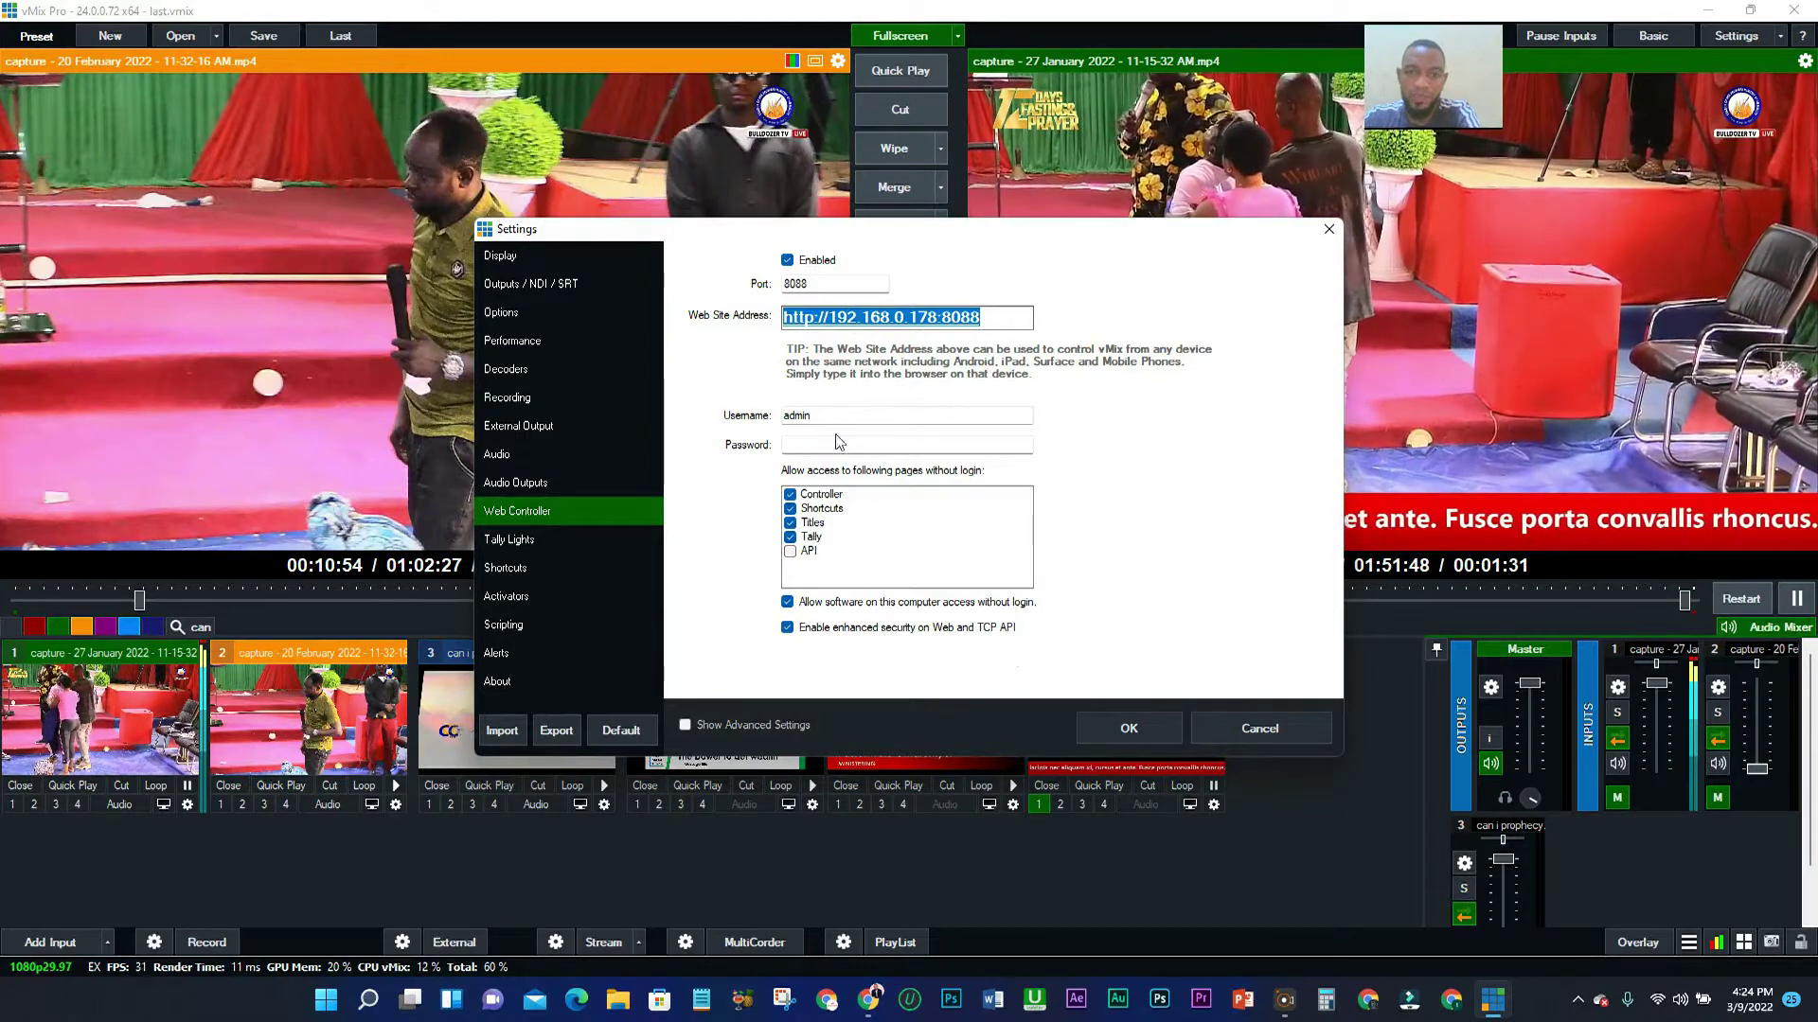
pyautogui.click(881, 318)
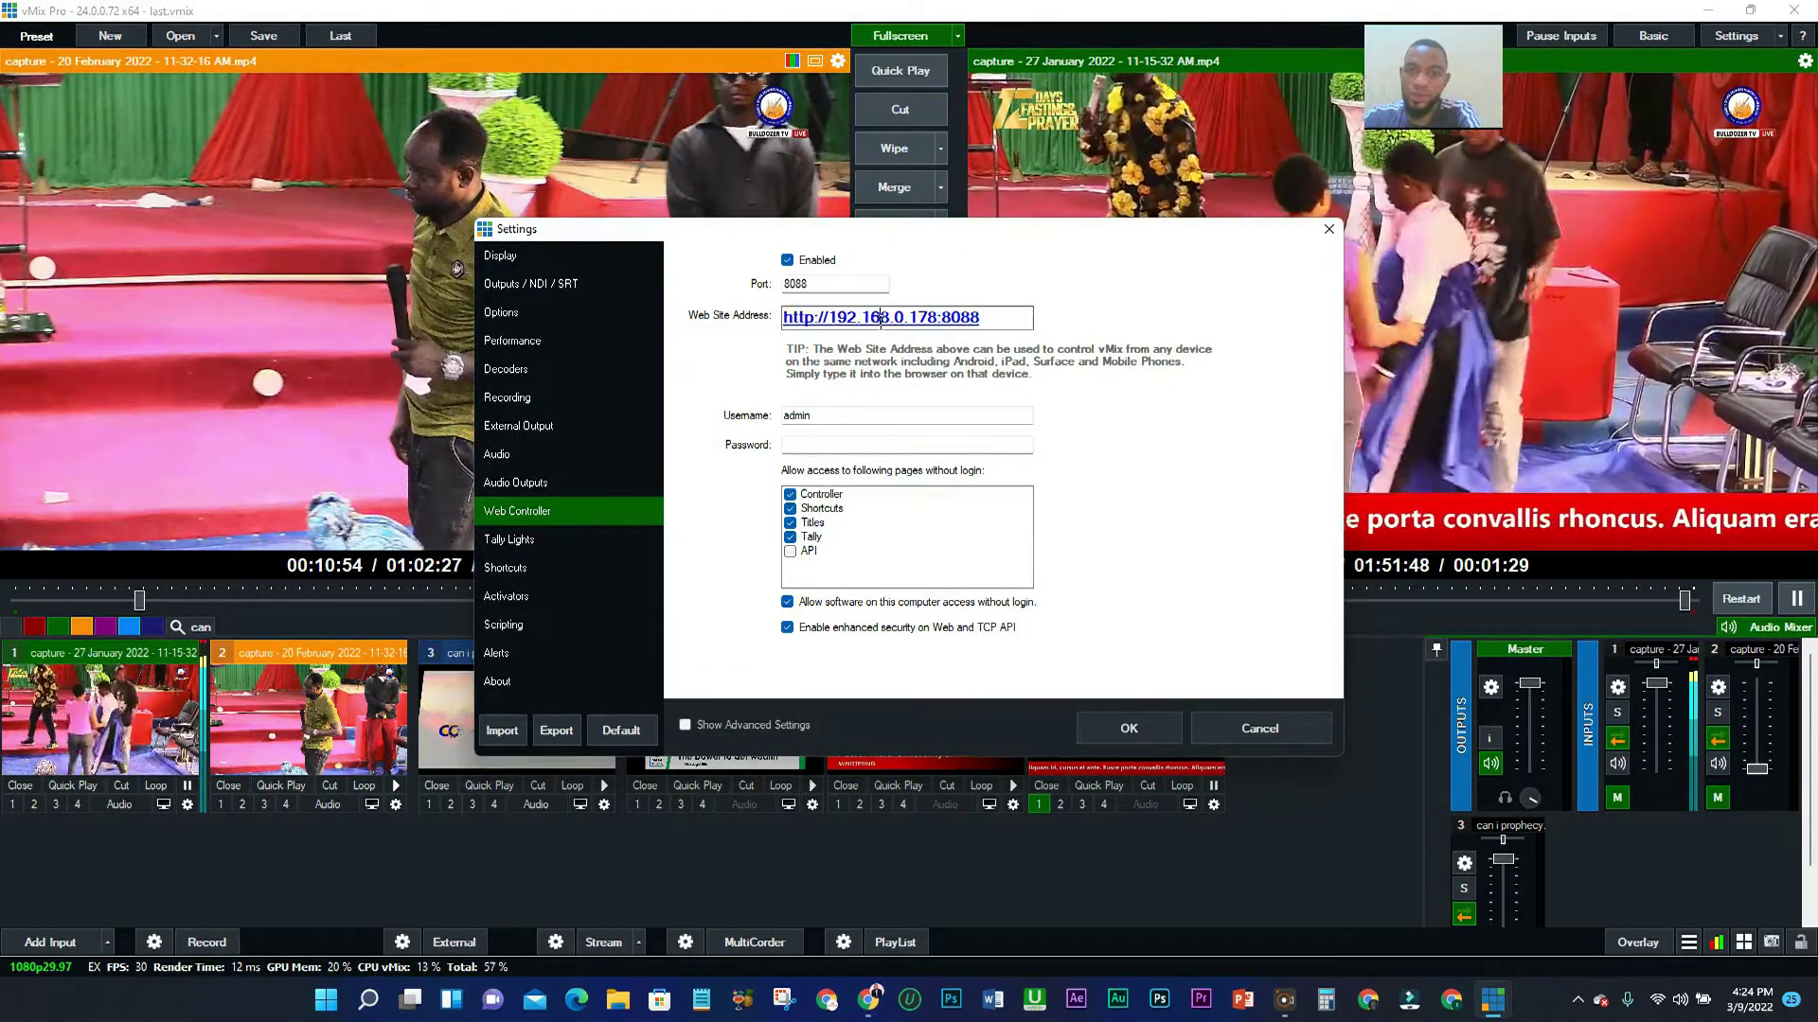
pyautogui.moveTo(998, 316); pyautogui.dragTo(781, 318)
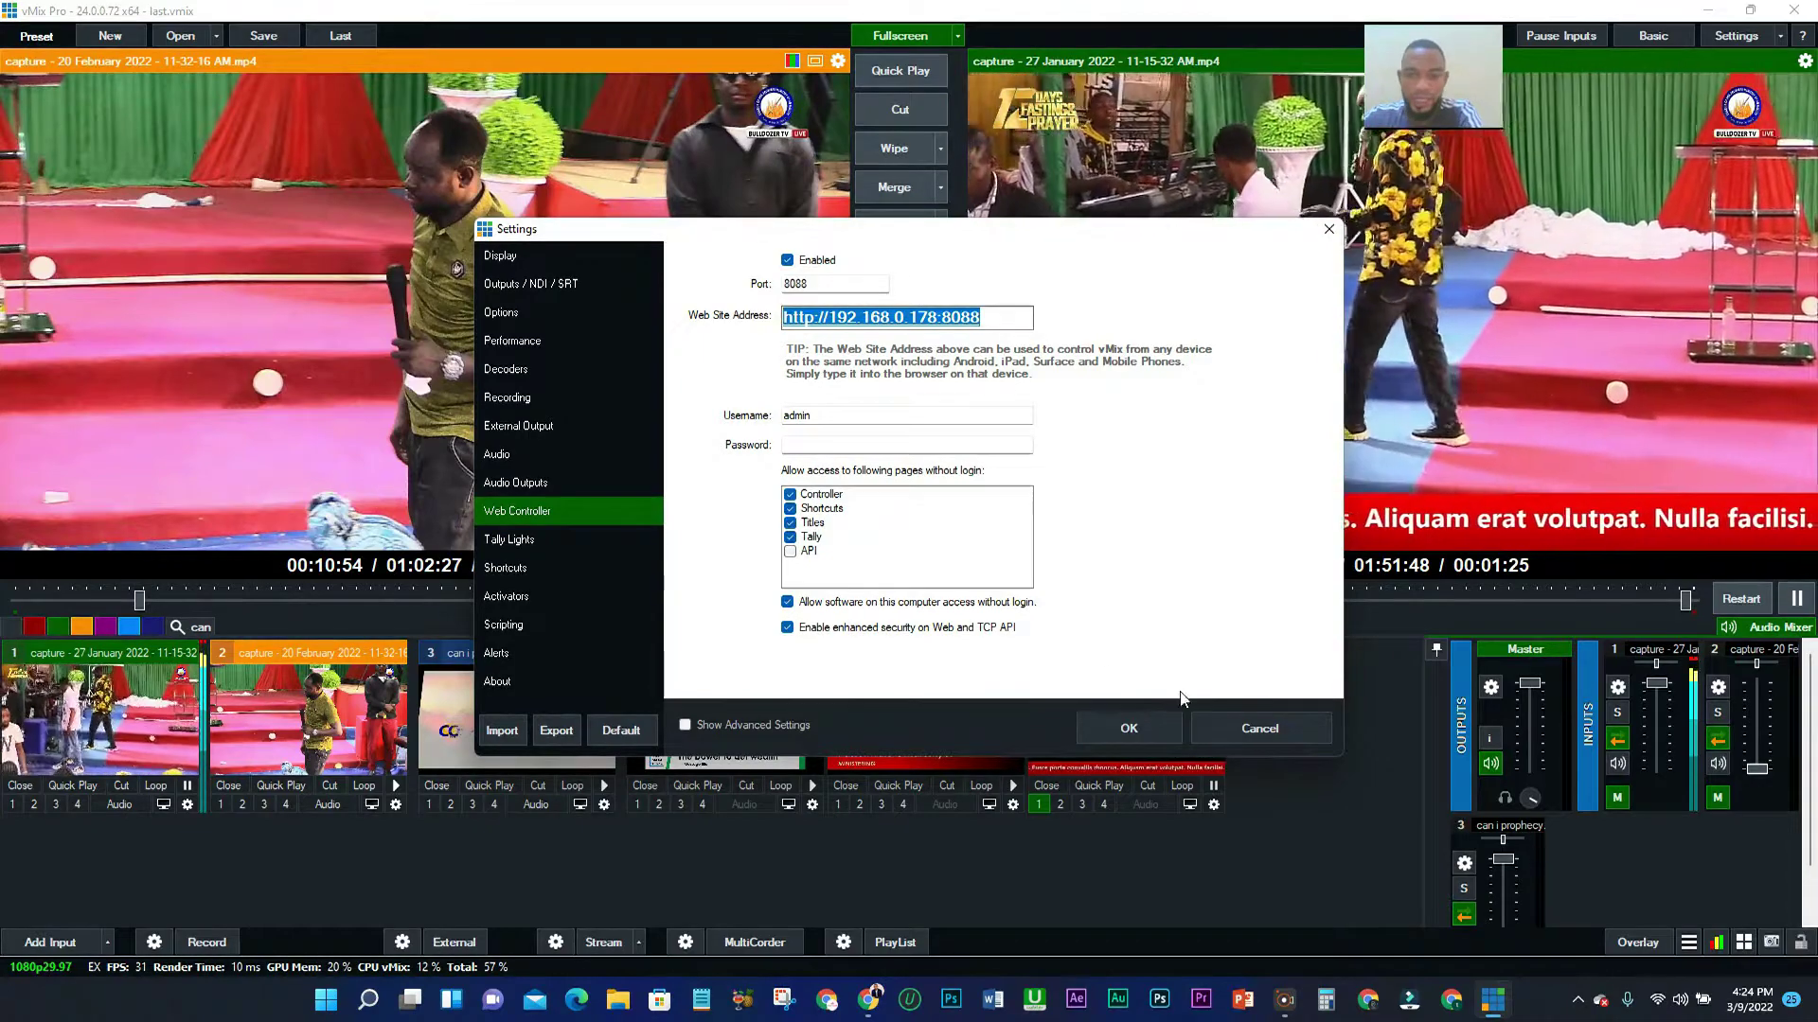
pyautogui.click(1122, 725)
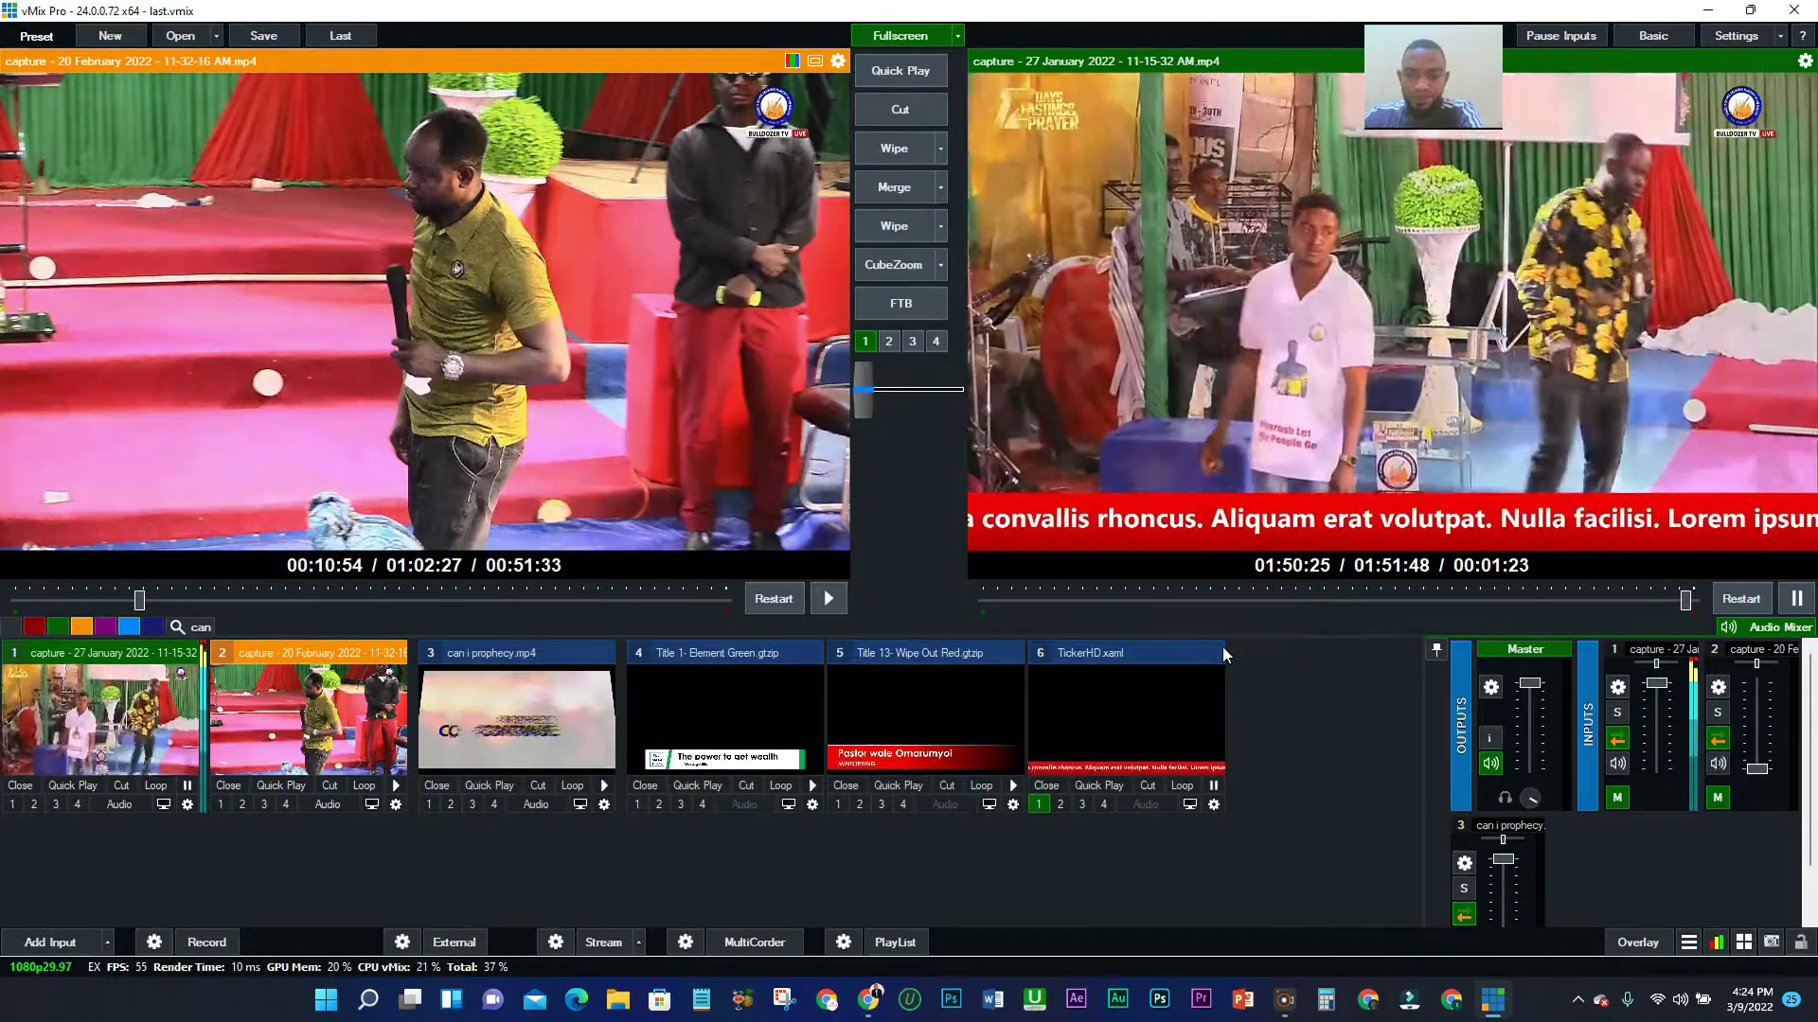